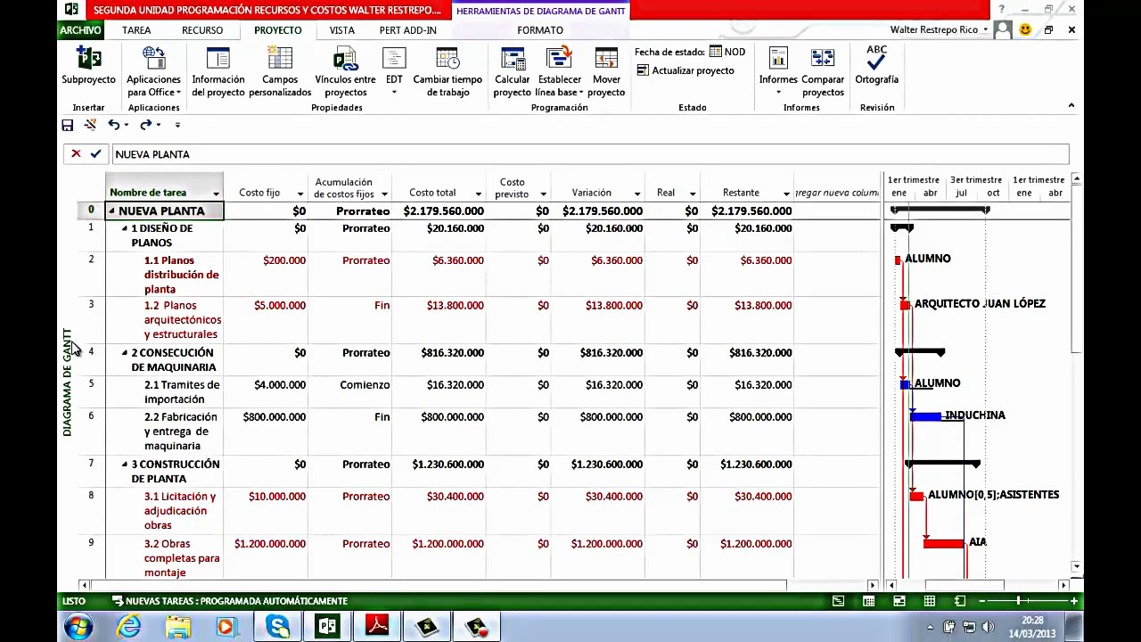
Apply the Entrada table to the Gantt chart's task sheet
click(87, 187)
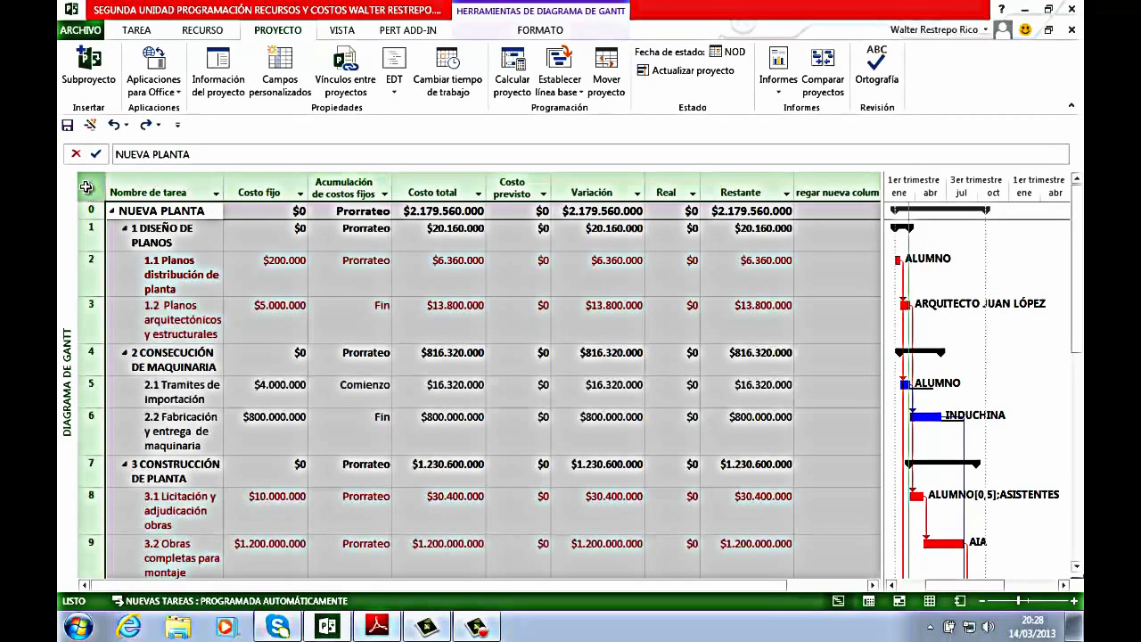
right_click(87, 188)
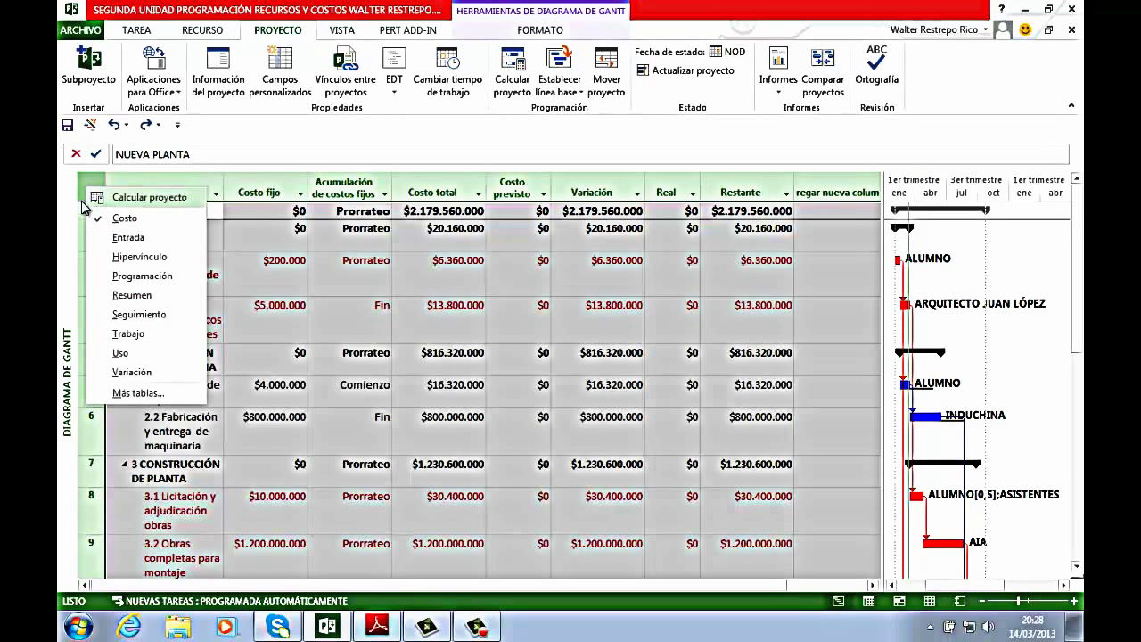
click(125, 237)
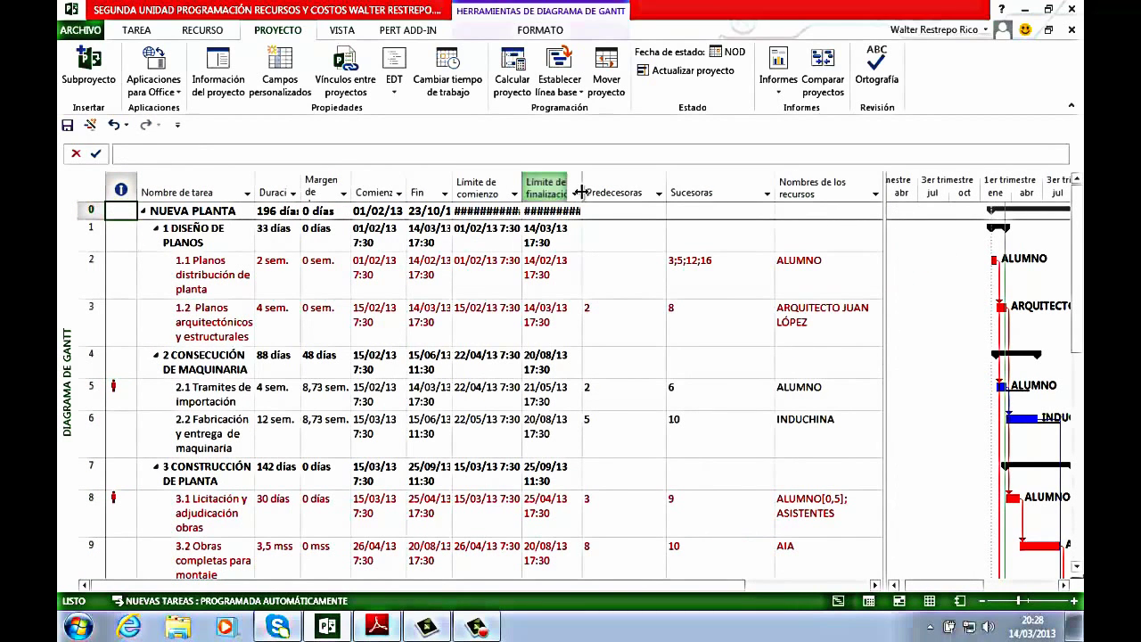
Widen the Límite de finalización column and make the NUEVA PLANTA row taller so its limit dates fit
drag(579, 191, 596, 191)
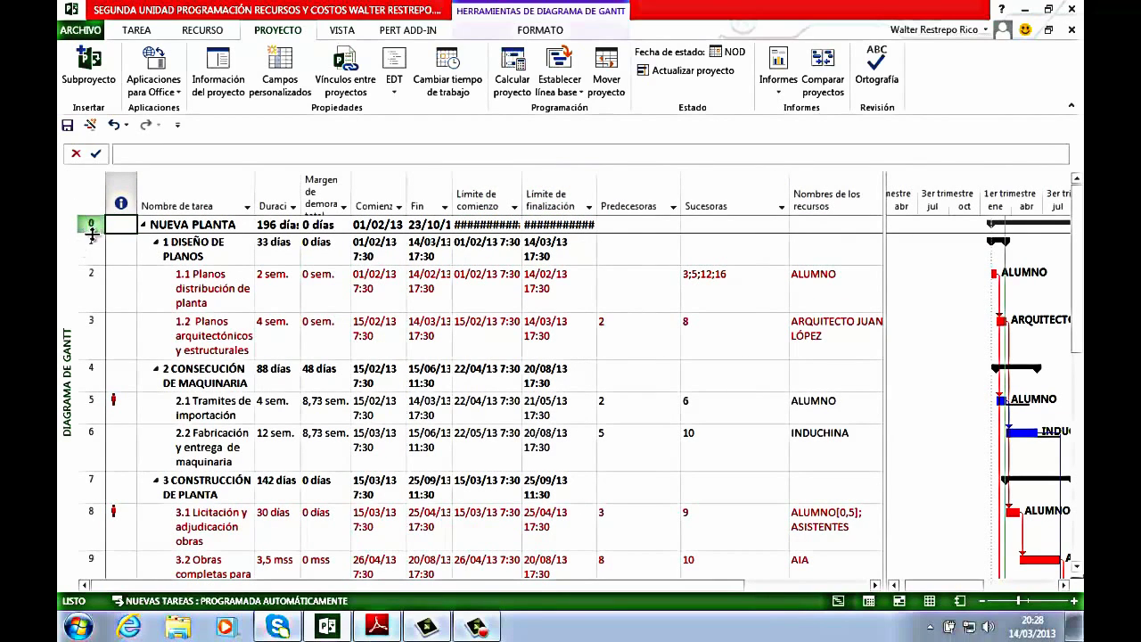
drag(92, 234, 92, 254)
click(625, 223)
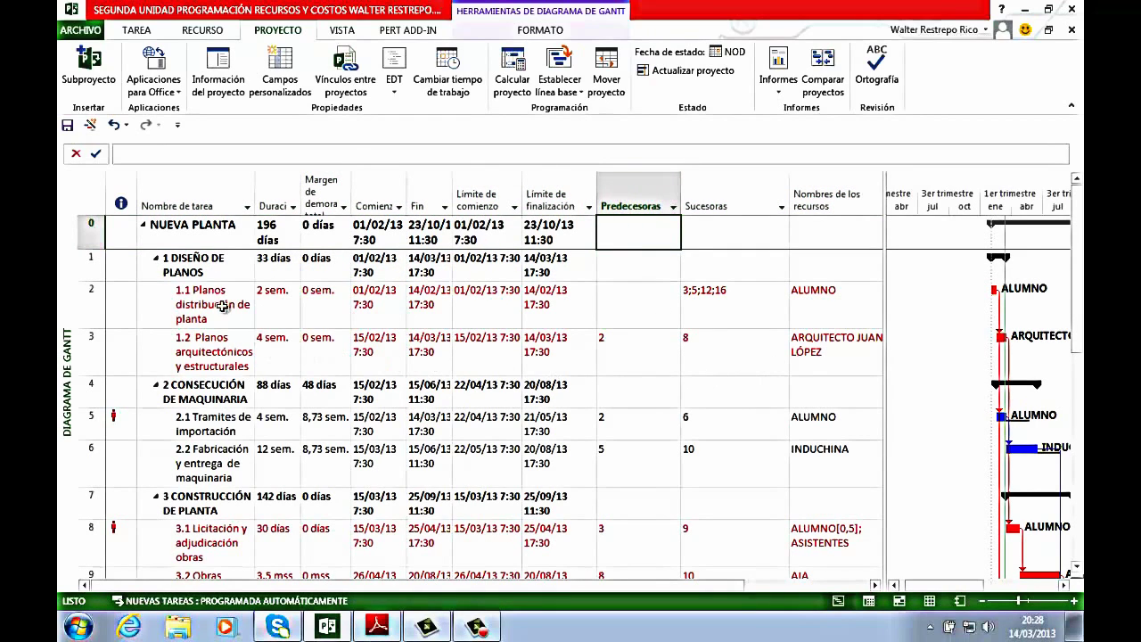
Widen the Fin column and shrink the task table to end after Límite de finalización, giving the chart more room
click(190, 240)
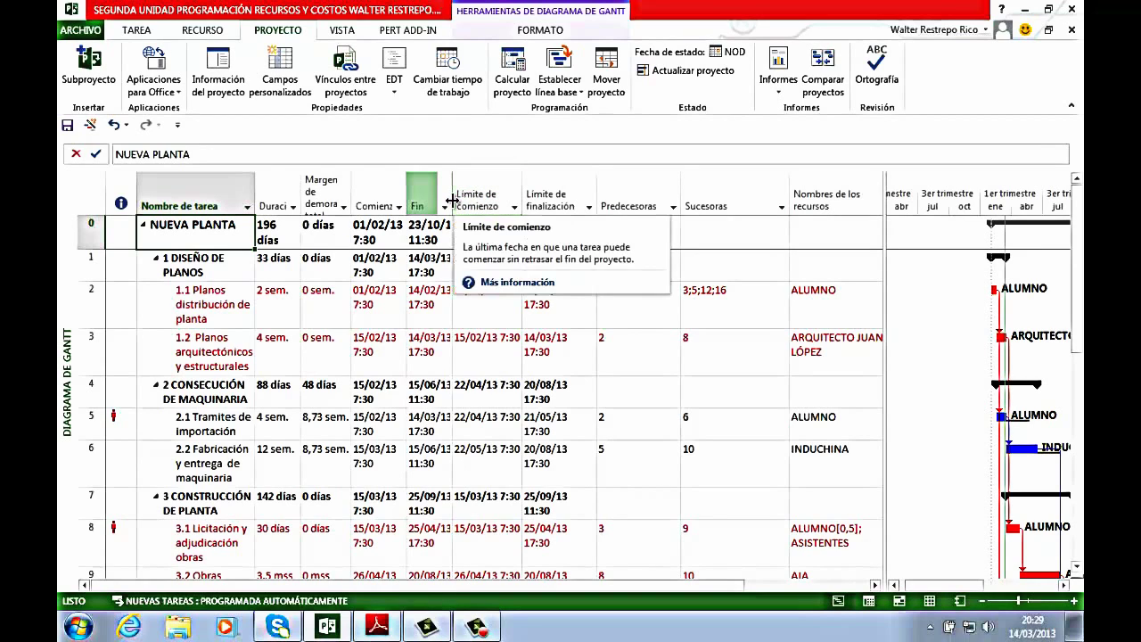
drag(452, 201, 476, 201)
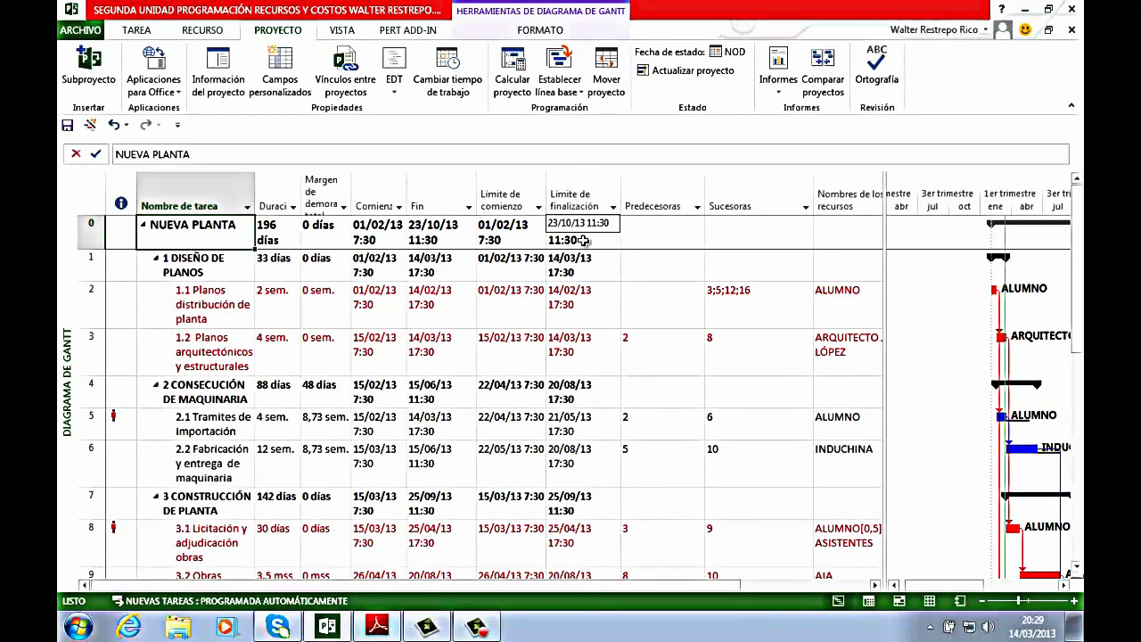
drag(885, 261, 631, 268)
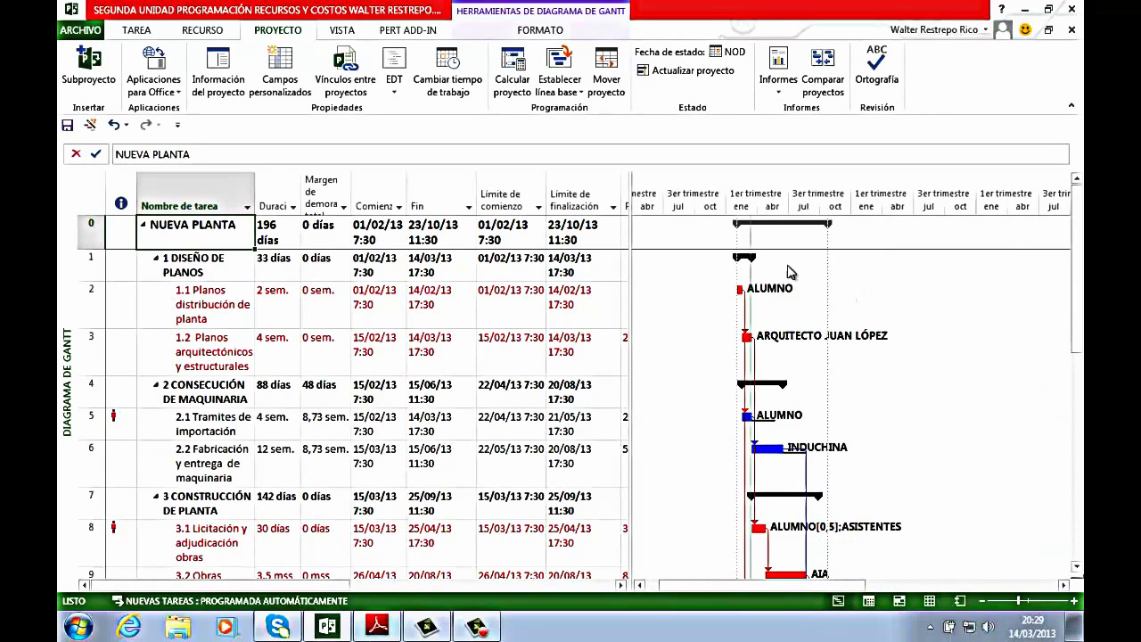
Select task 4.3 Capacitación y entrenamiento, extend the task table to the Sucesoras column and inspect the task's link in the chart
mouse_move(817, 228)
scroll(652, 319, down, 4)
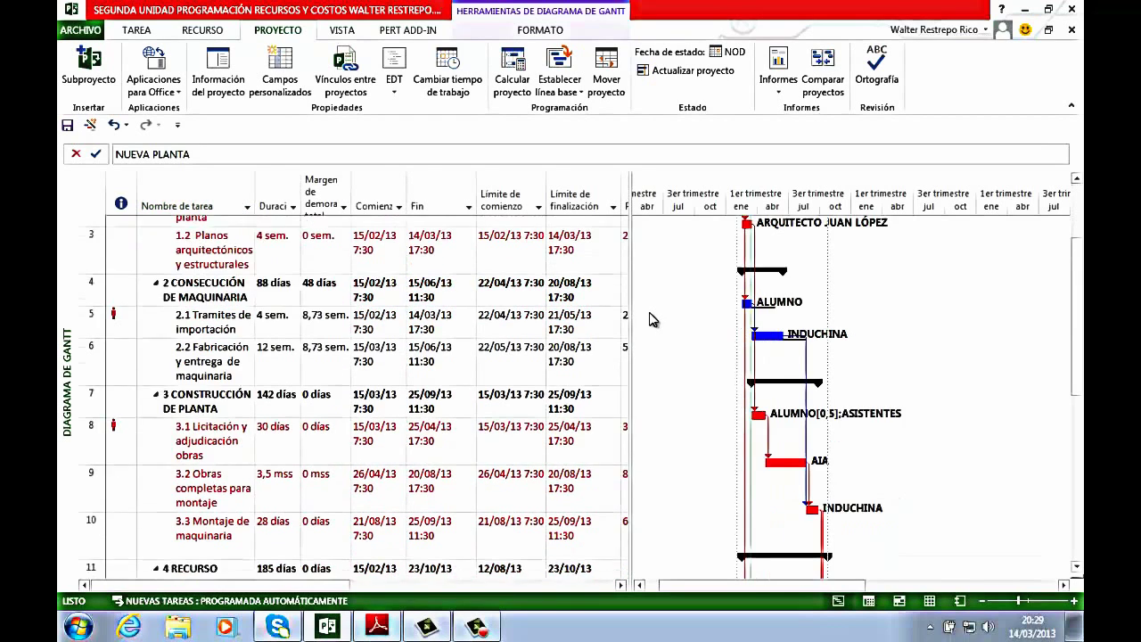
scroll(652, 319, down, 3)
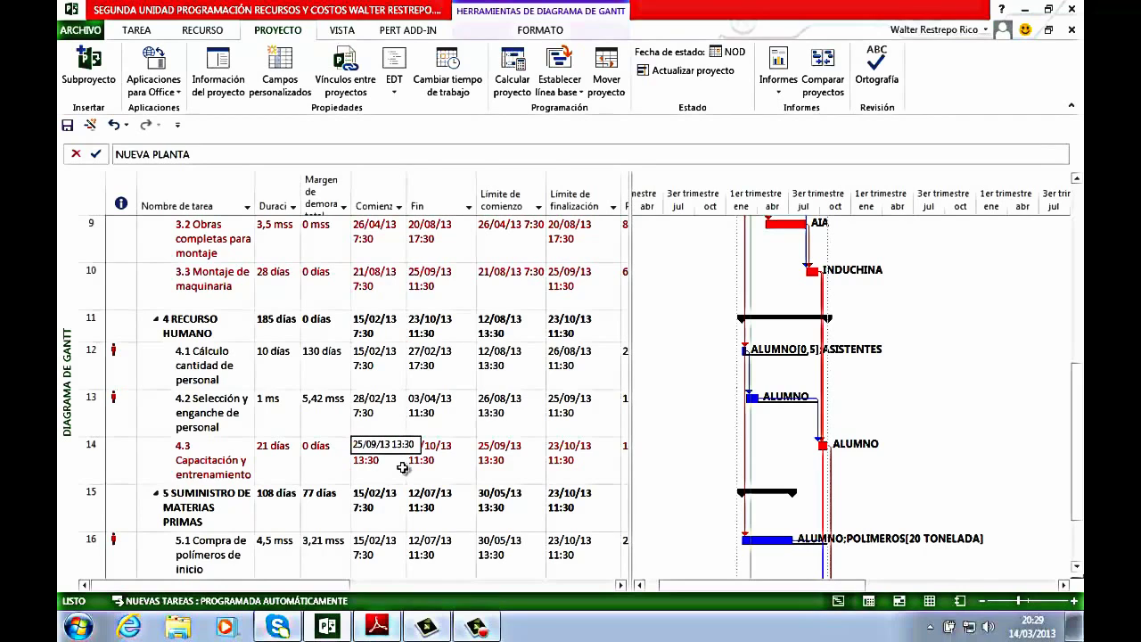
click(231, 474)
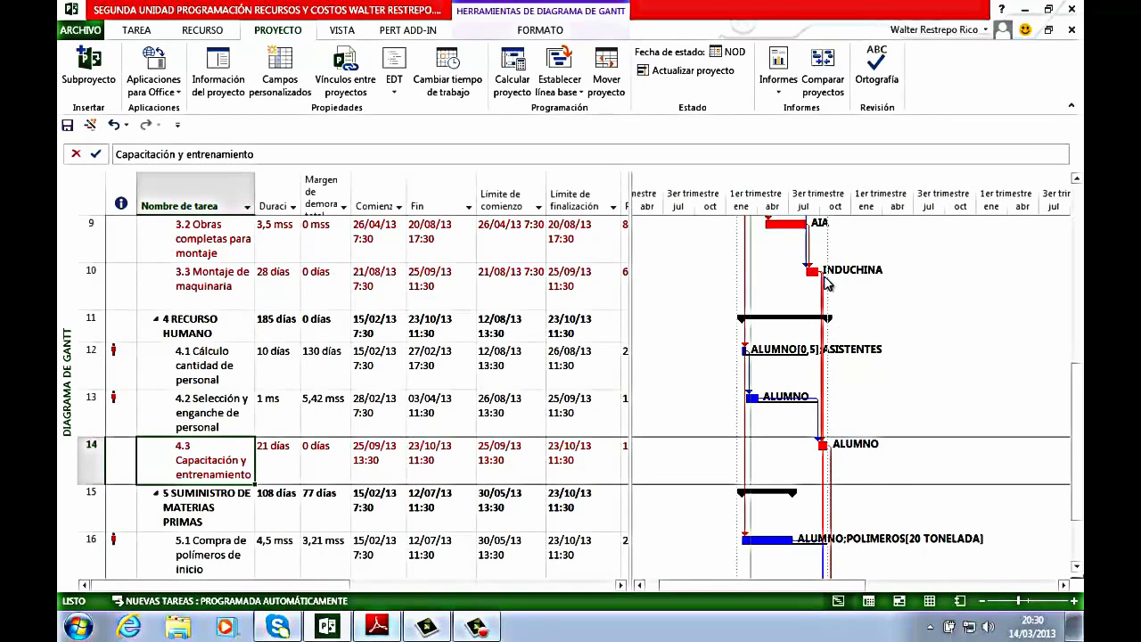
mouse_move(827, 284)
mouse_move(813, 440)
drag(633, 458, 762, 471)
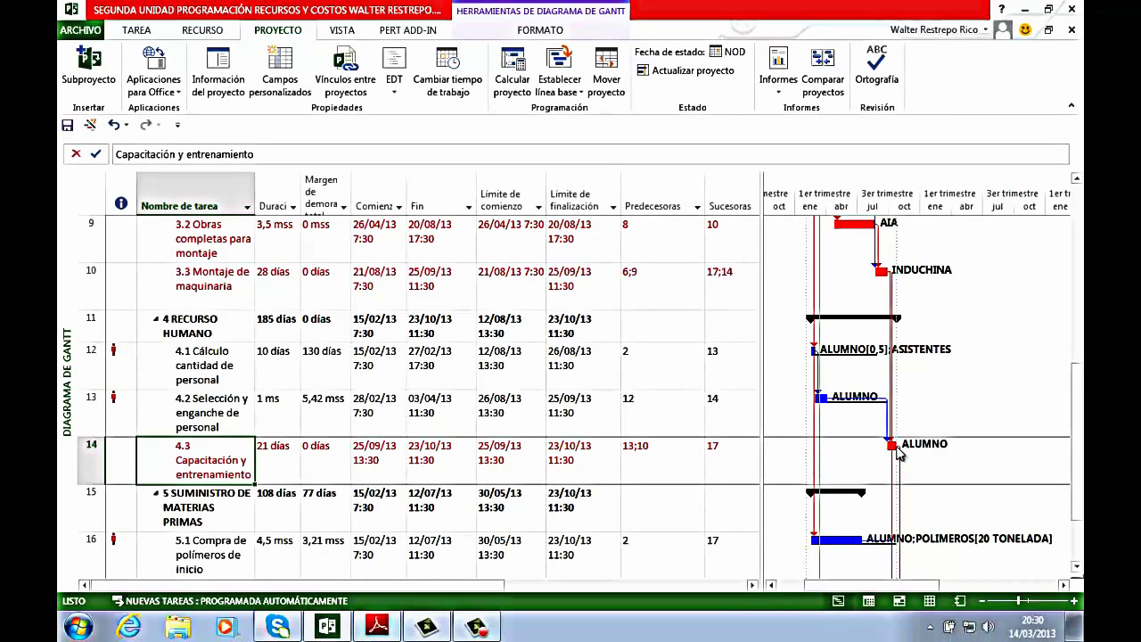
mouse_move(900, 455)
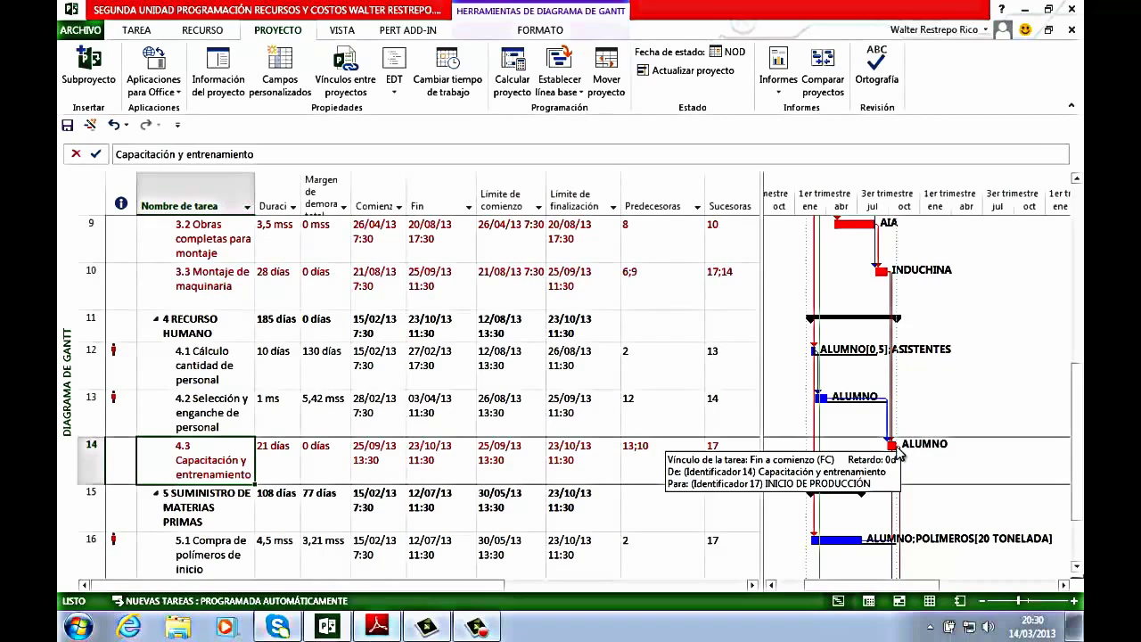
Examine the critical tasks' dates, limit dates and links across the schedule, including Obras completas para montaje, and the overallocation indicators
scroll(901, 455, down, 1)
scroll(899, 452, up, 2)
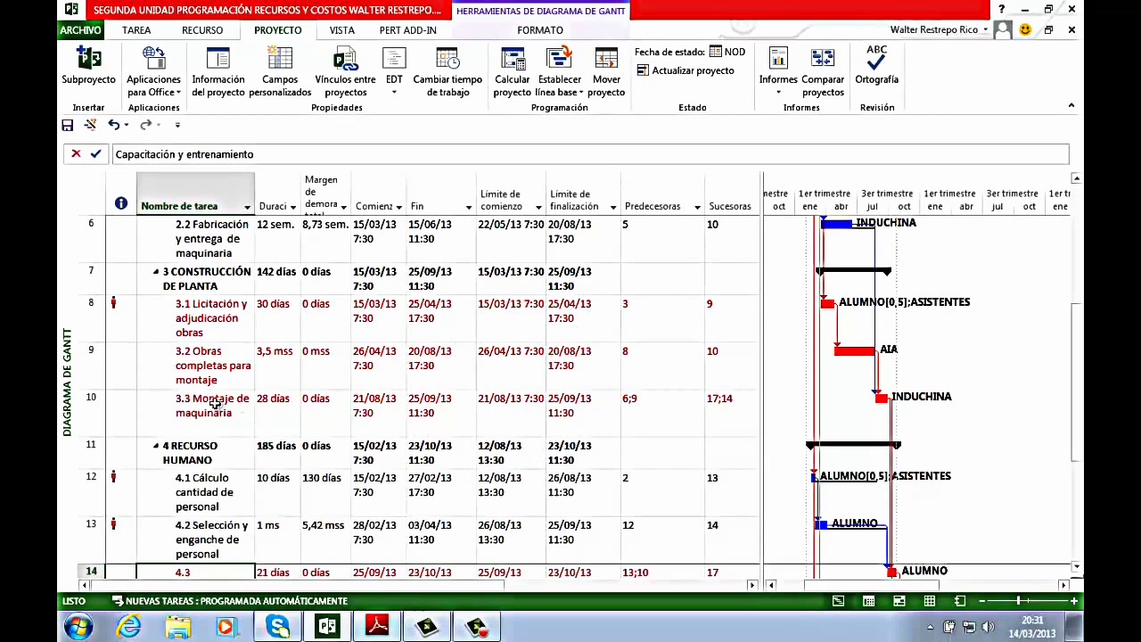
click(218, 376)
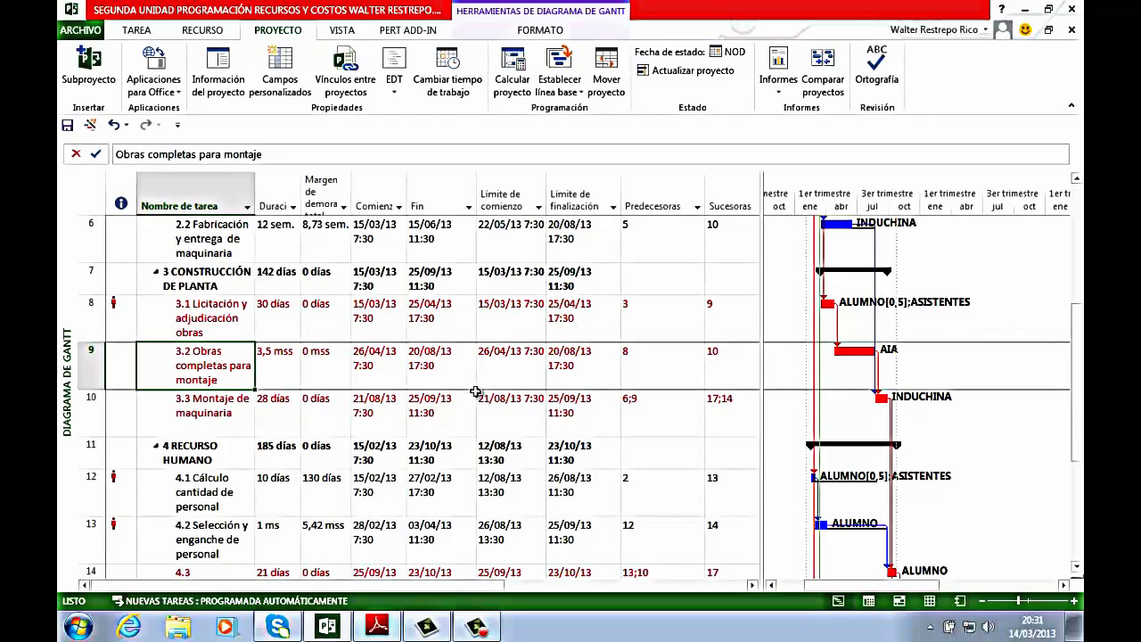
scroll(475, 392, down, 3)
scroll(475, 392, up, 5)
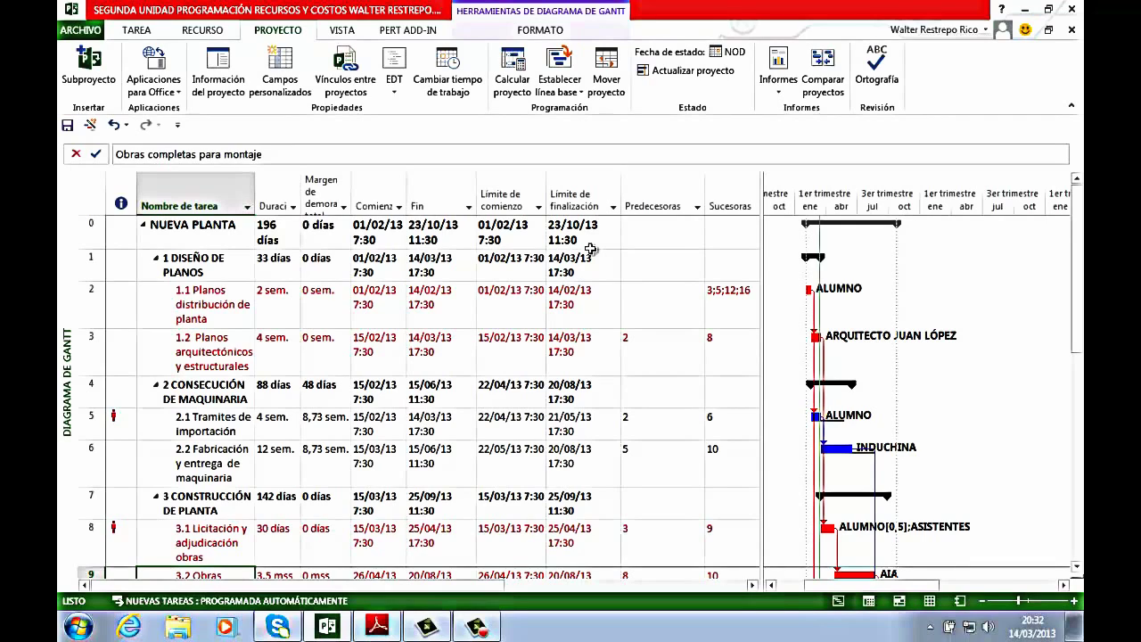
click(471, 318)
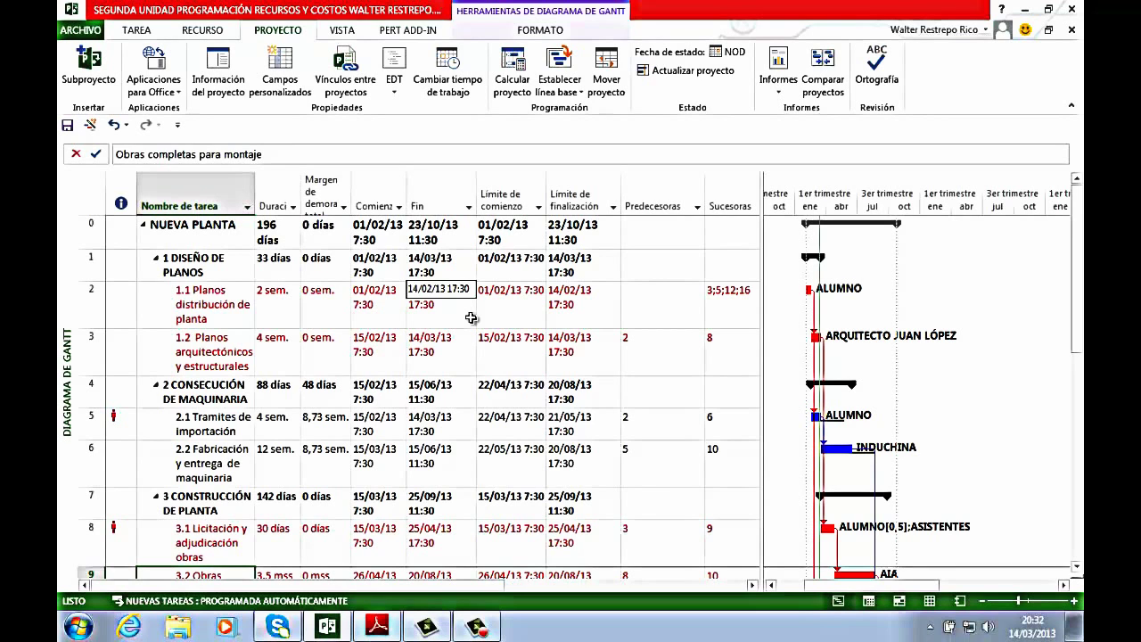
scroll(471, 319, down, 1)
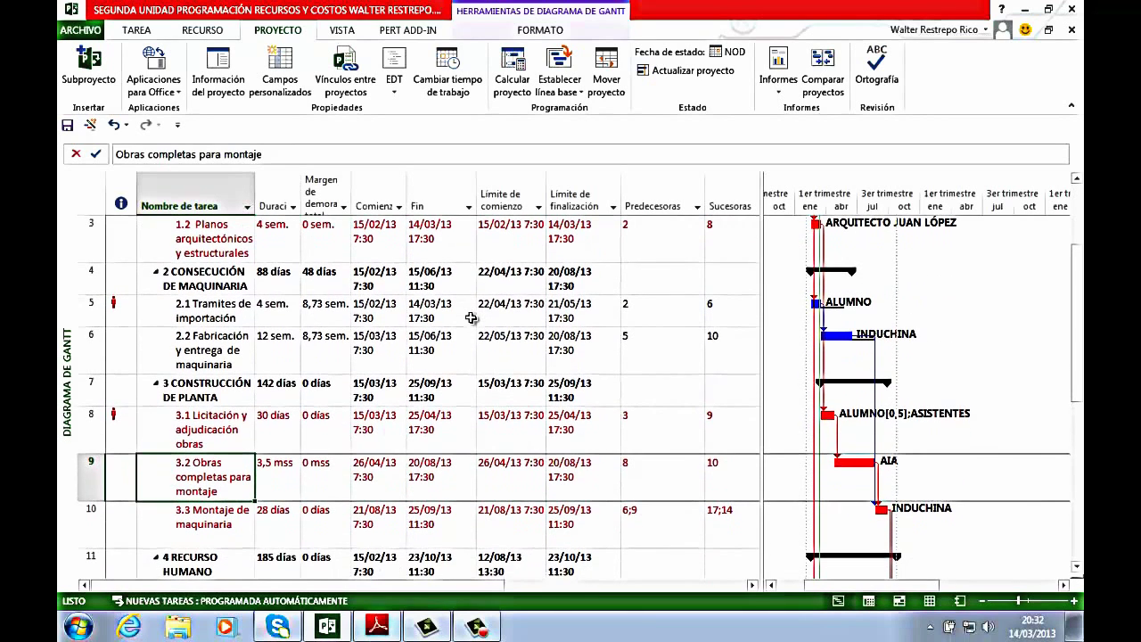
scroll(471, 318, up, 1)
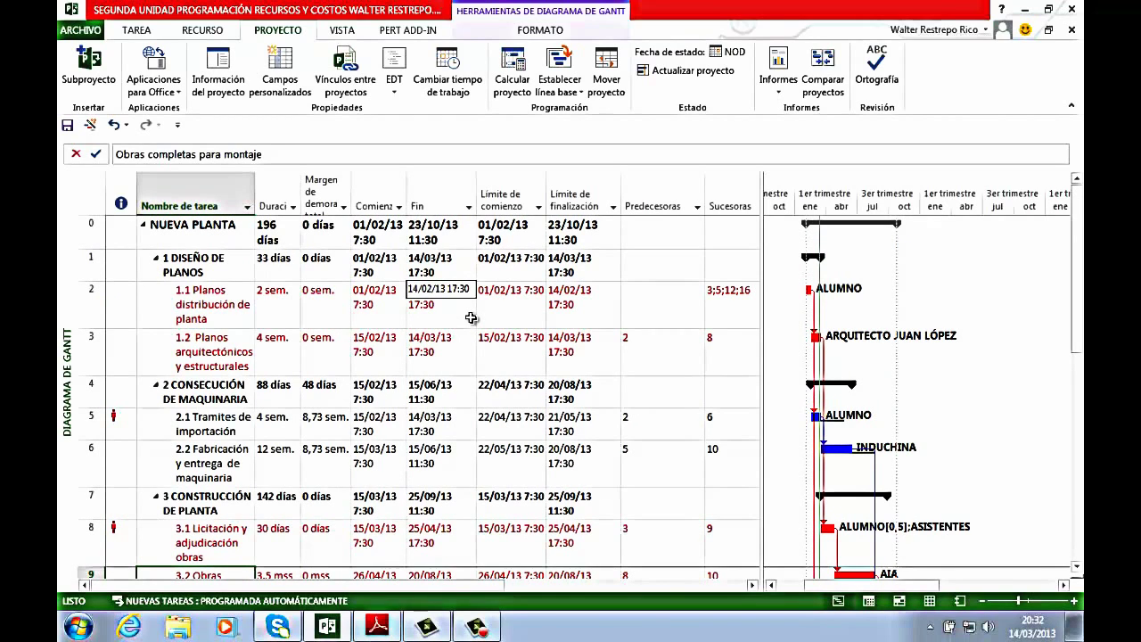
scroll(470, 319, down, 1)
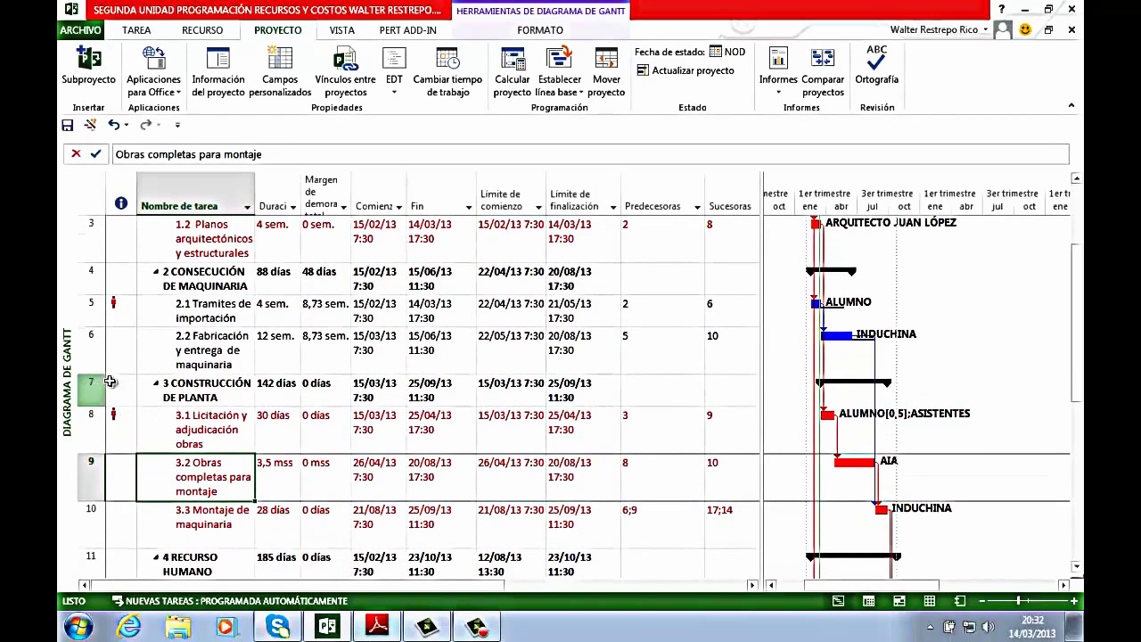
mouse_move(115, 304)
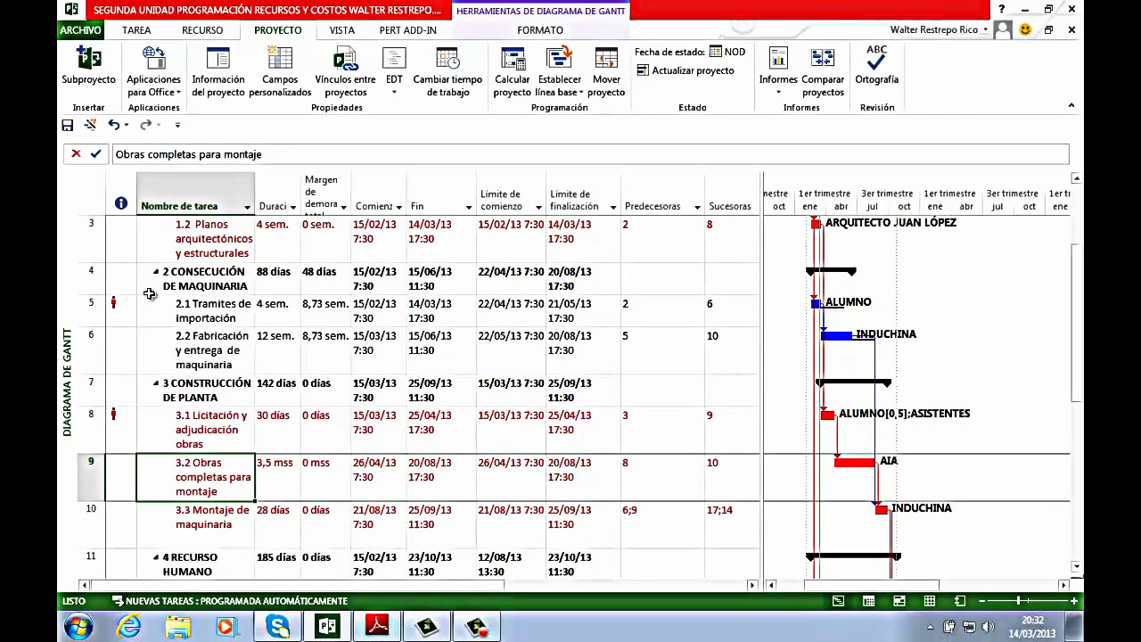
right_click(96, 192)
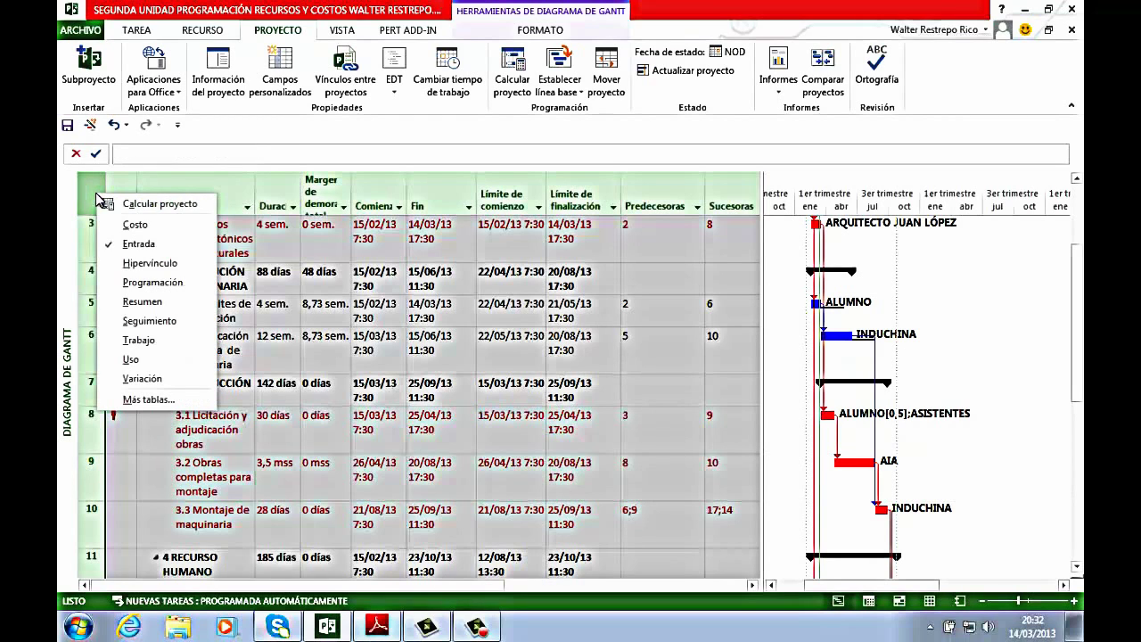
click(373, 307)
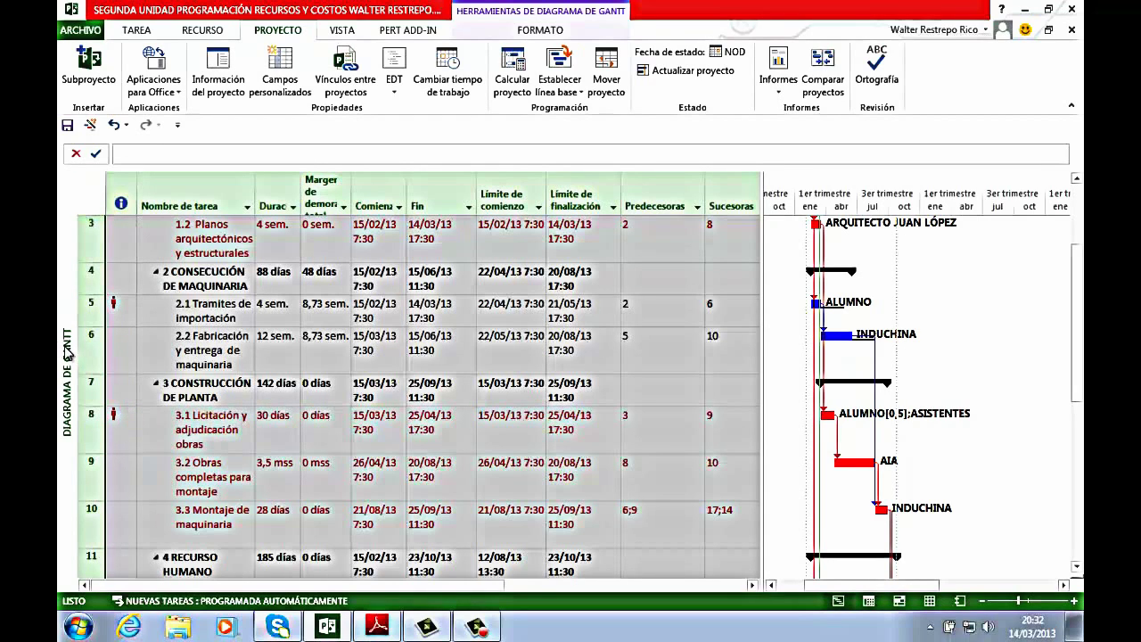
click(579, 258)
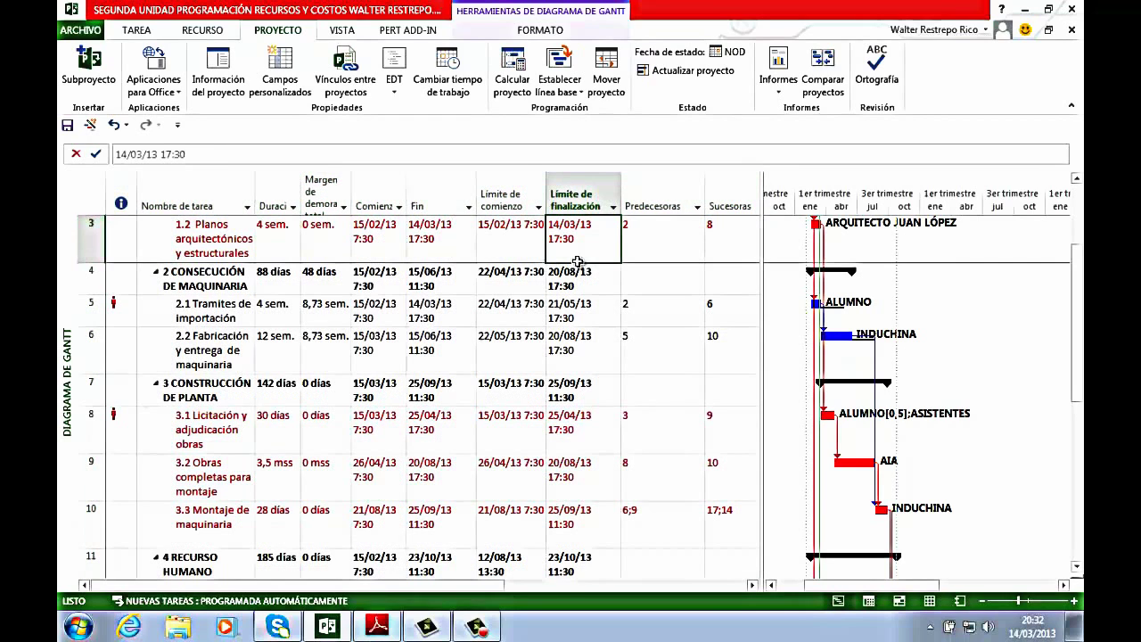
Switch to the Hoja de recursos view to review the project's resources
right_click(66, 390)
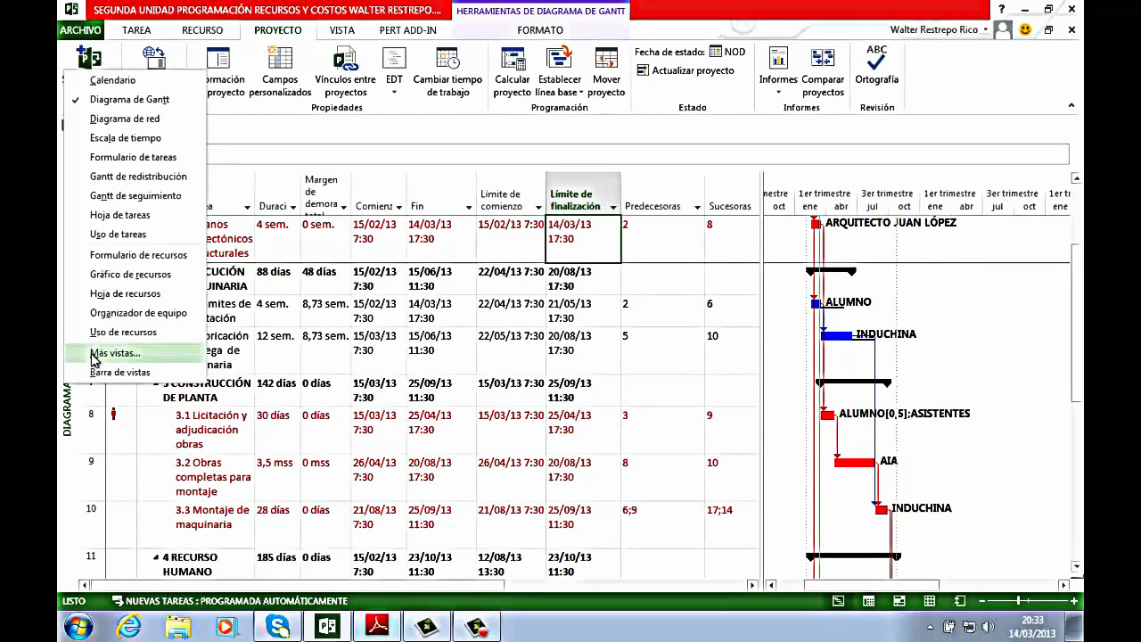
click(128, 294)
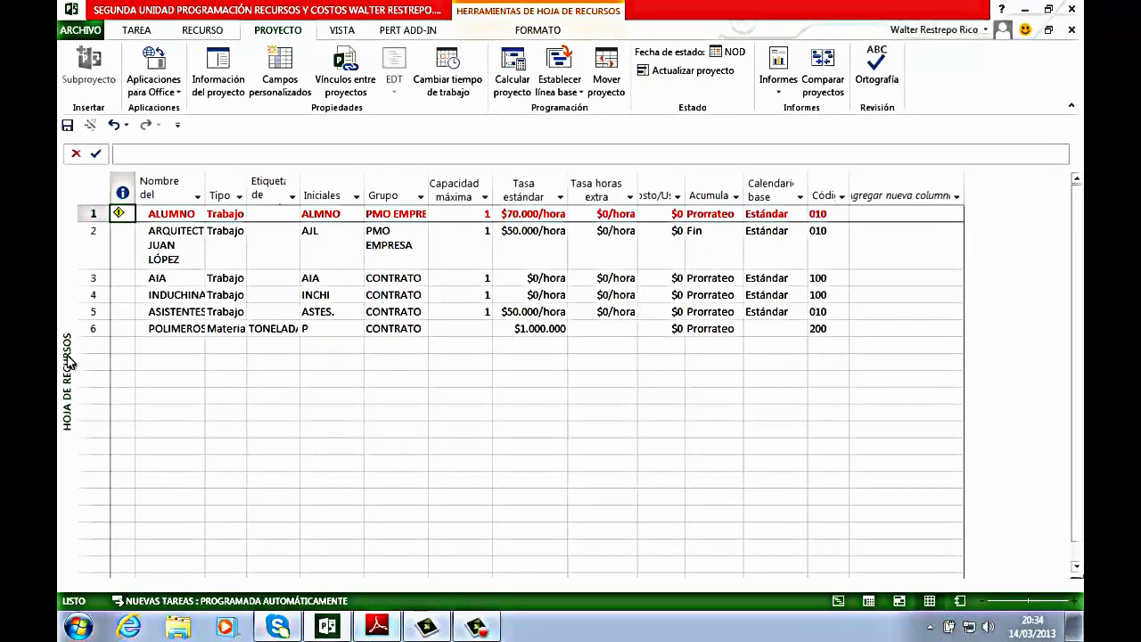
Apply the Asignación de recursos view from the full list of available views
right_click(70, 361)
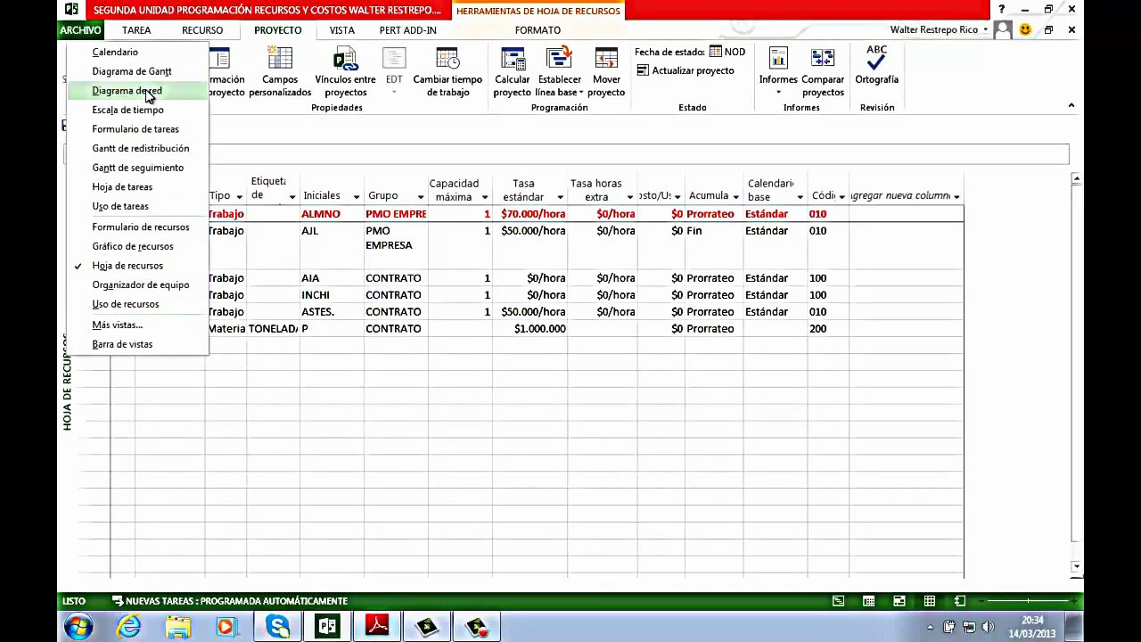
click(142, 326)
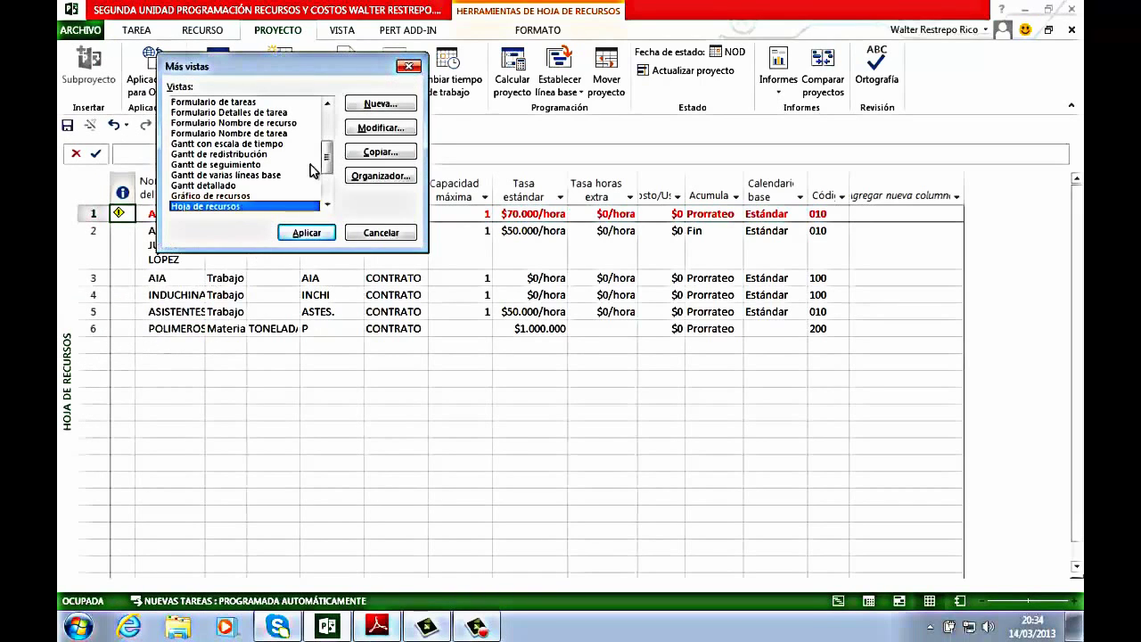
drag(329, 158, 330, 107)
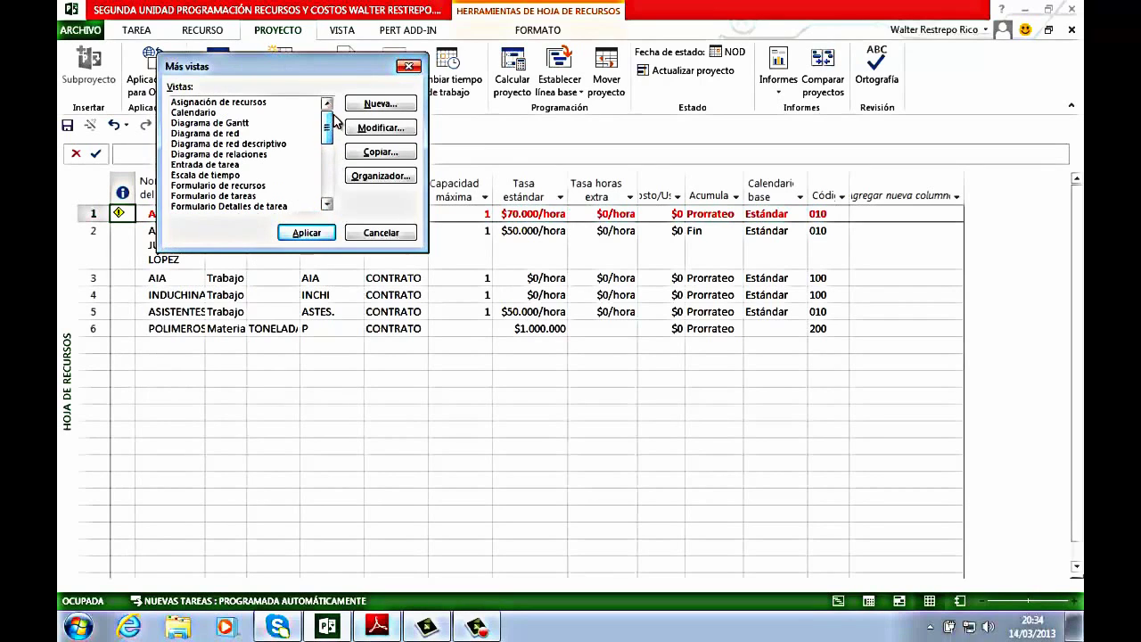
click(244, 104)
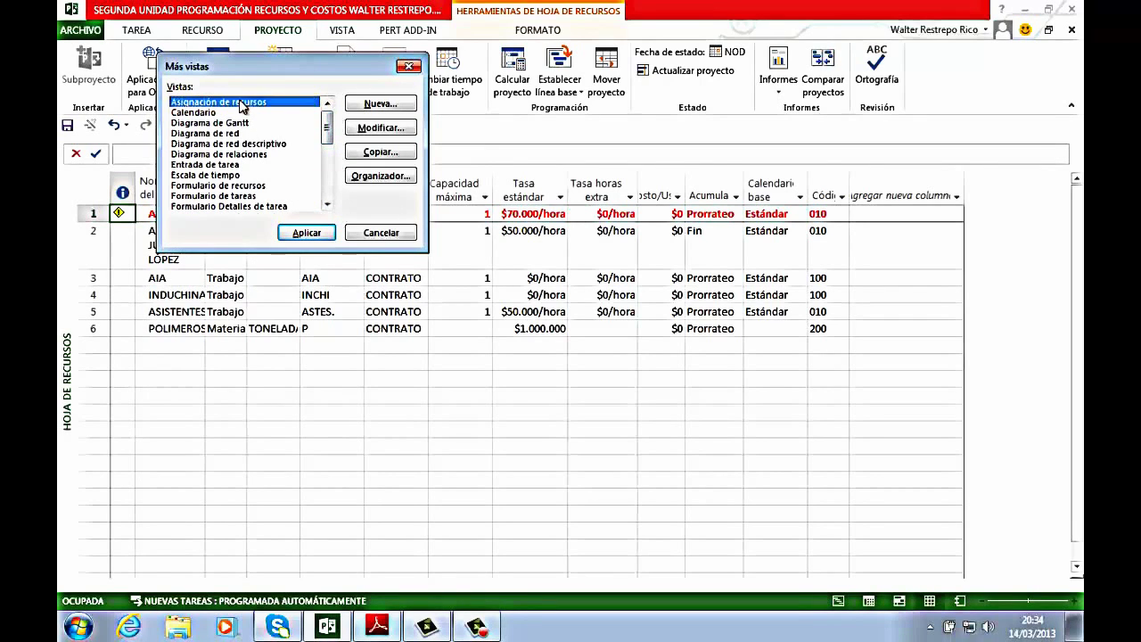
click(305, 233)
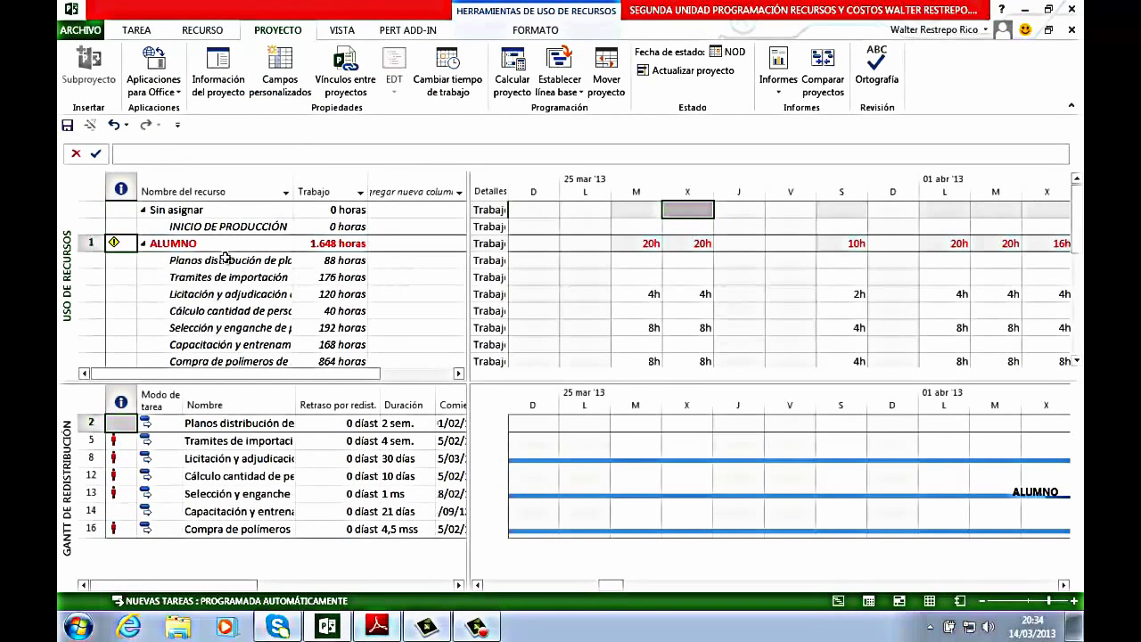
Review the work hours and task assignments of every resource, starting from ALUMNO and going through to POLIMEROS
click(200, 242)
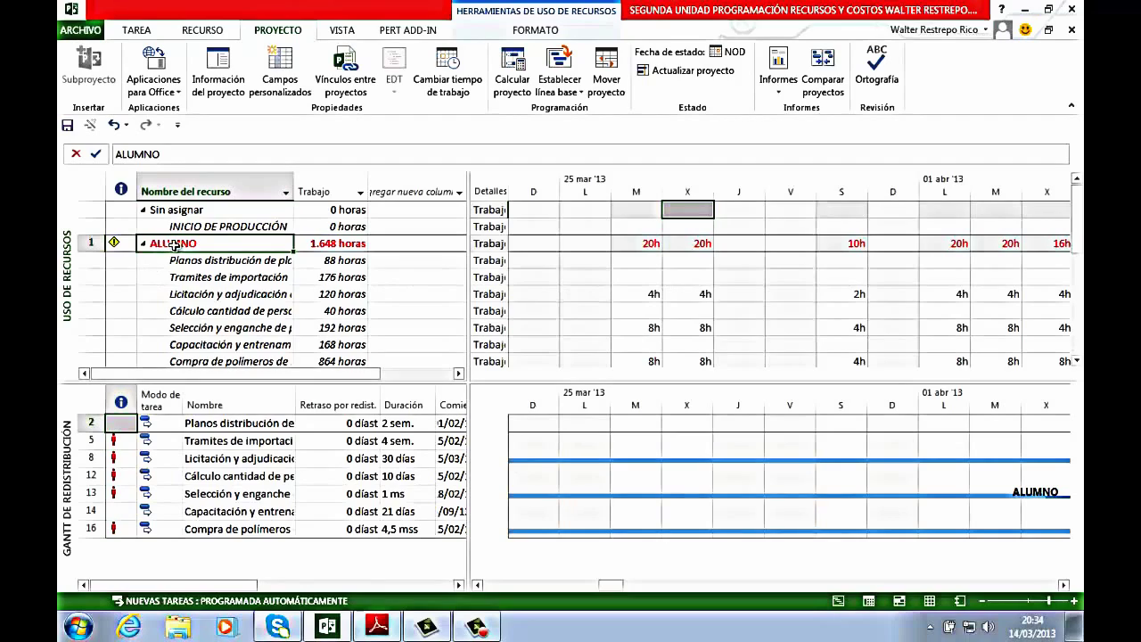
scroll(178, 243, down, 1)
scroll(177, 244, down, 5)
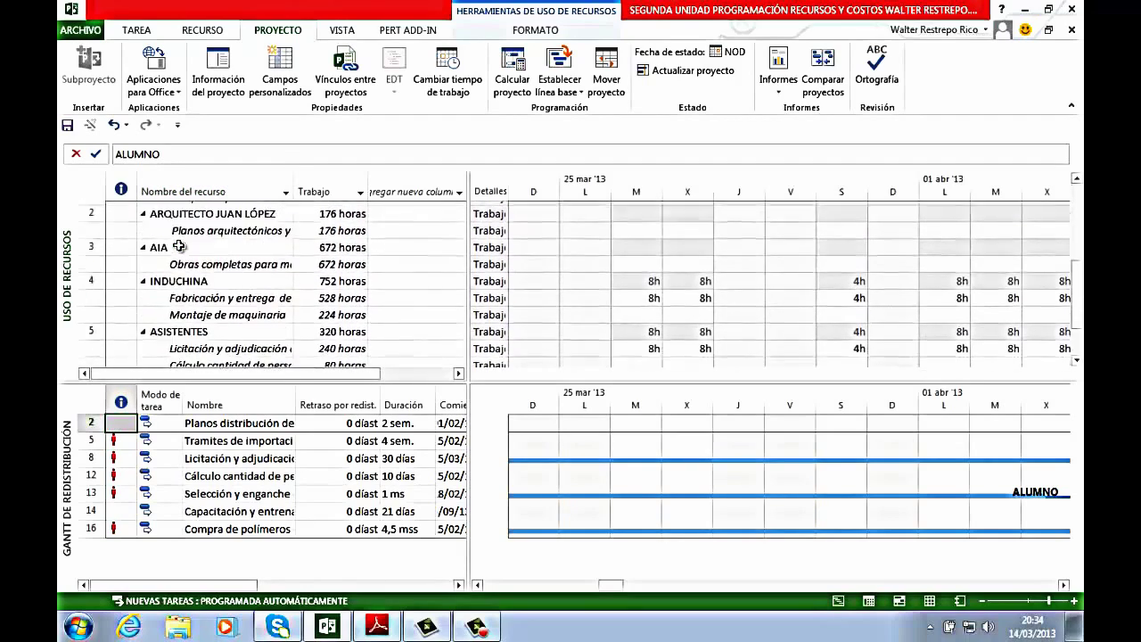
scroll(177, 244, down, 3)
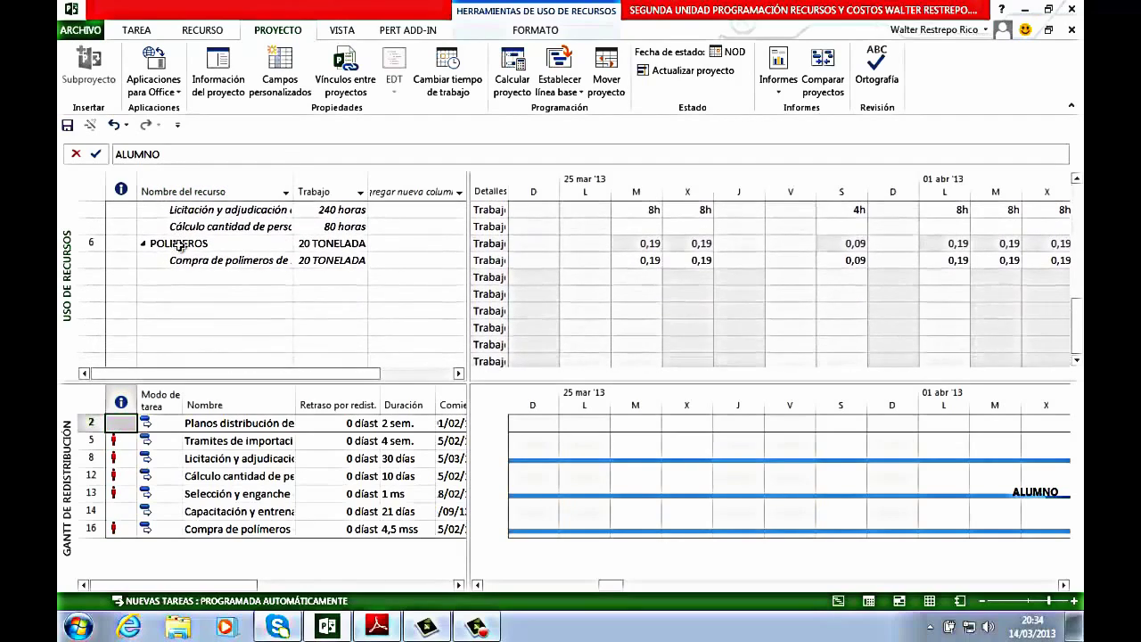
scroll(178, 246, up, 4)
scroll(178, 245, up, 3)
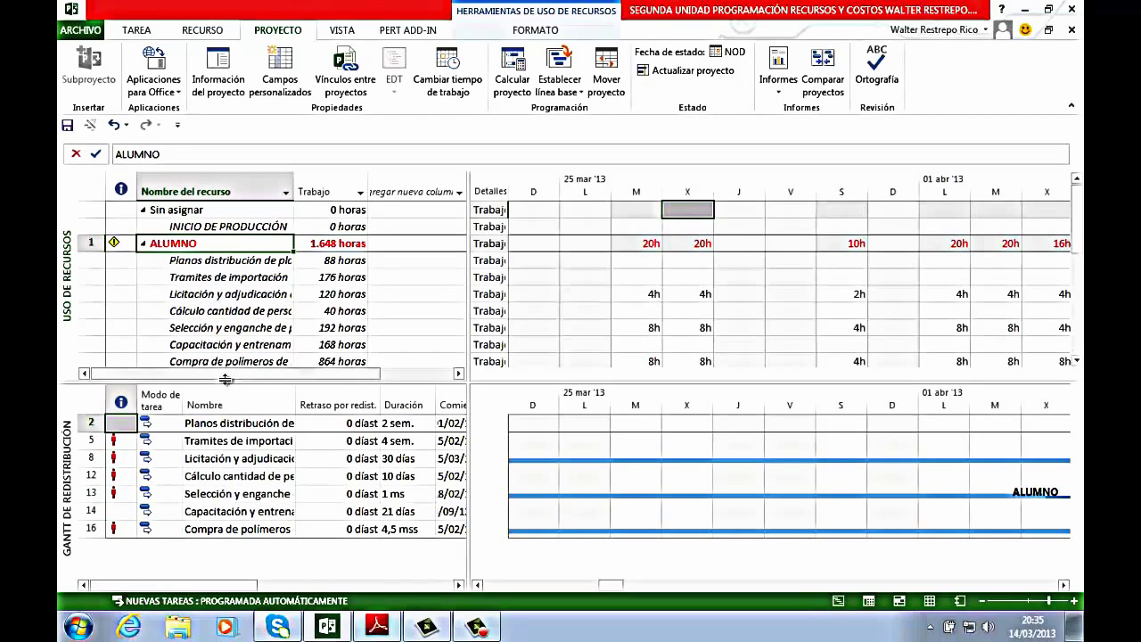
Replace the Gantt de redistribución in the details pane with the Diagrama de Gantt view and adjust the split between the two views
drag(226, 385, 225, 419)
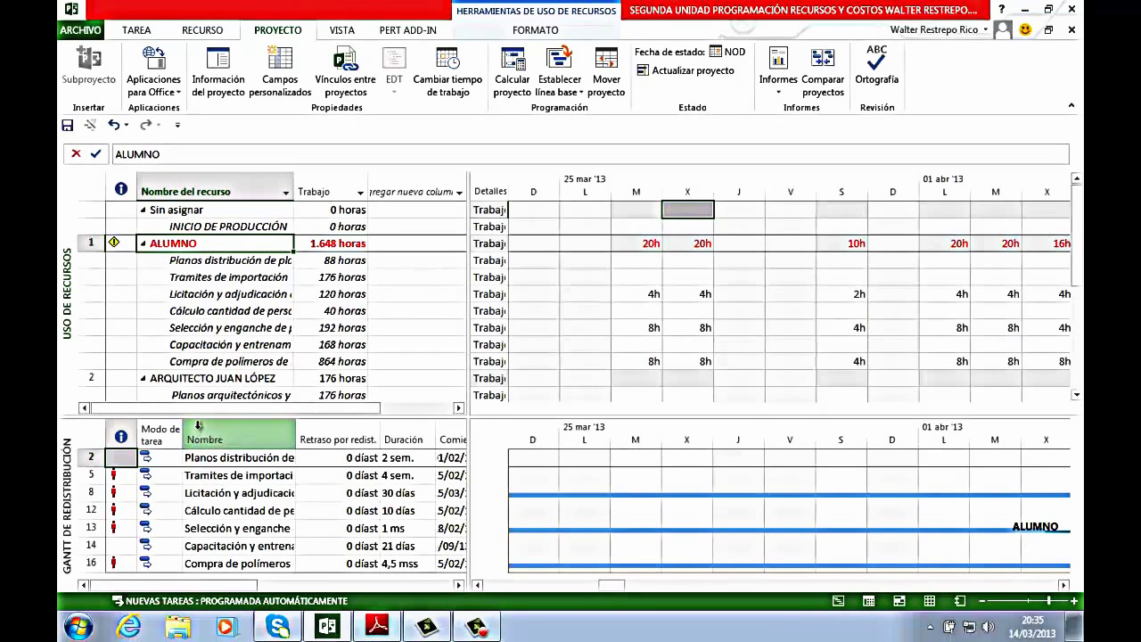
drag(203, 419, 207, 360)
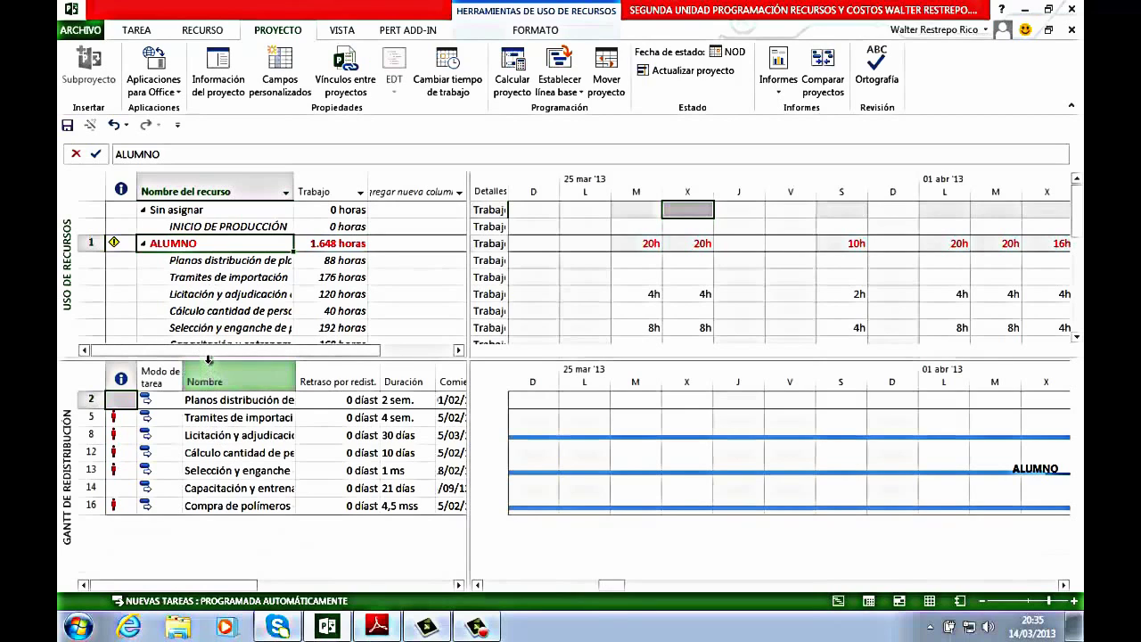
drag(207, 359, 208, 378)
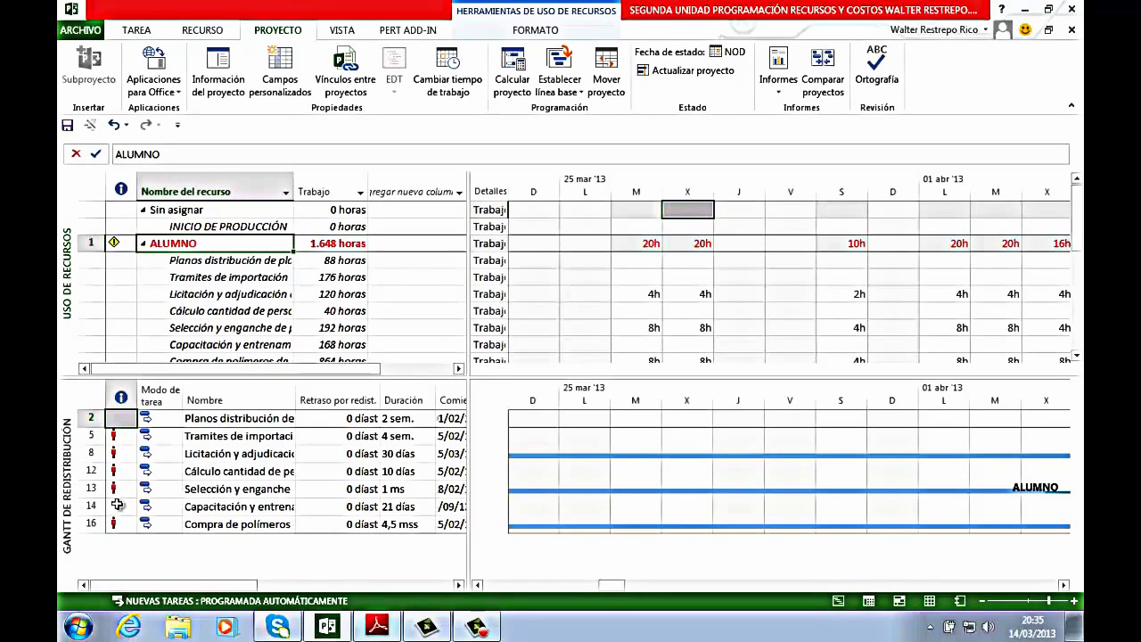
right_click(68, 434)
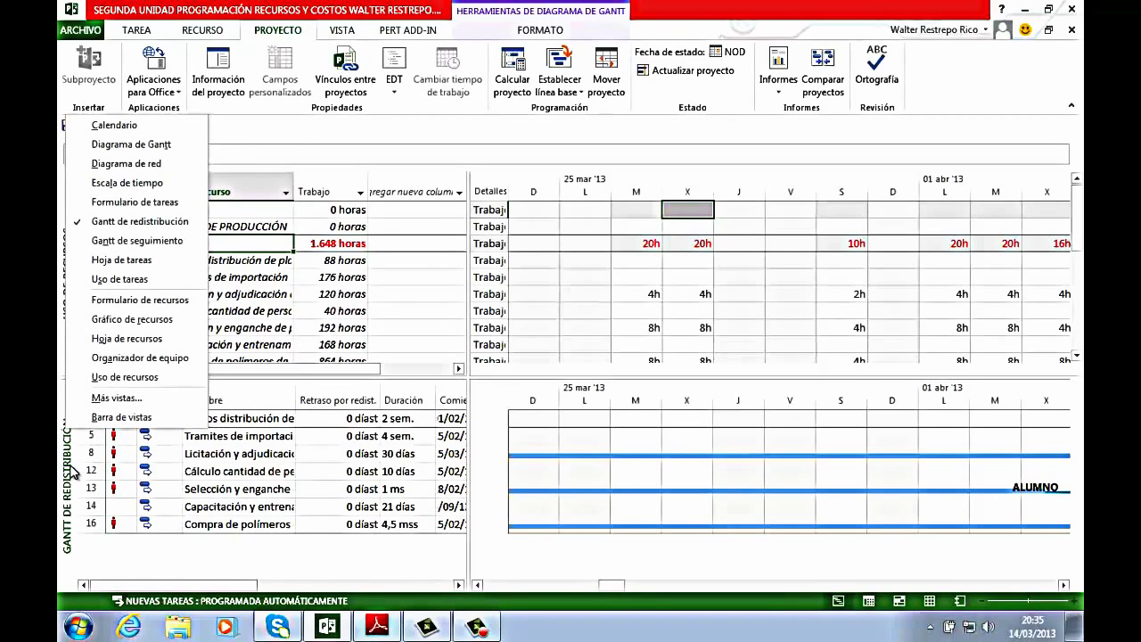
click(160, 148)
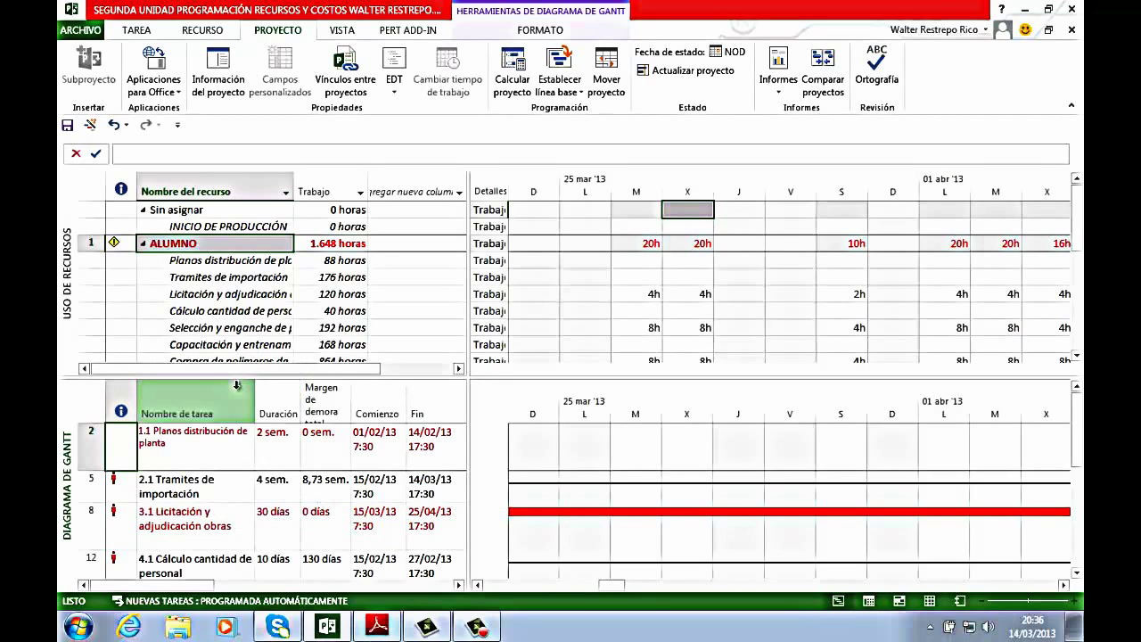
mouse_move(239, 378)
mouse_down()
mouse_move(233, 416)
mouse_move(248, 390)
mouse_up()
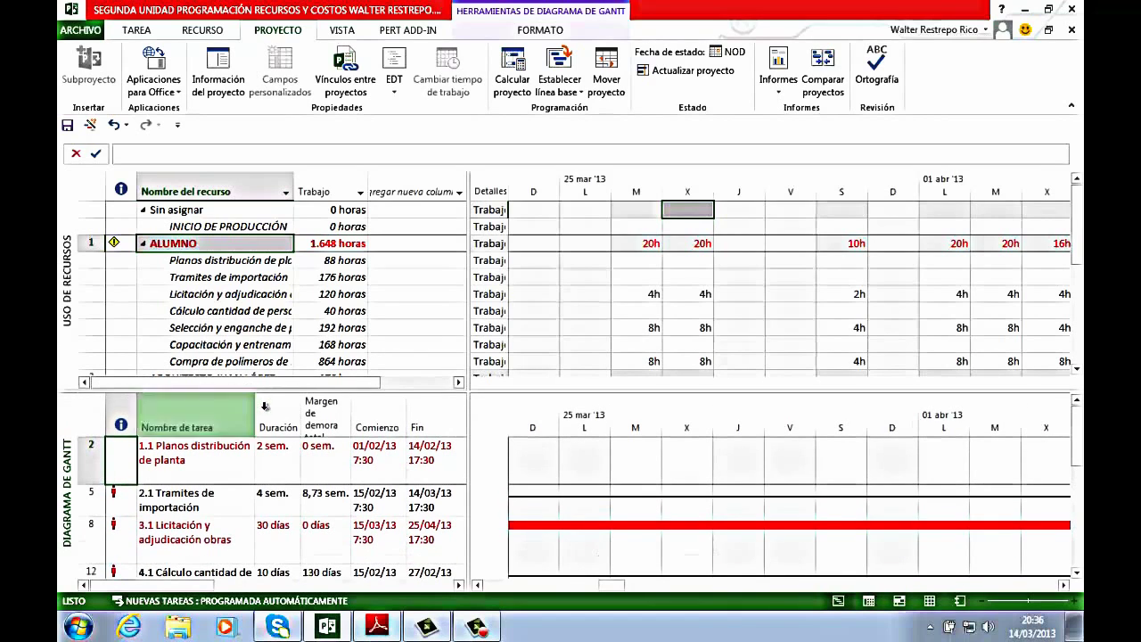
Examine the Gantt details of ALUMNO's assigned tasks one by one, from Compra de polímeros back to Planos distribución de planta, ending on ALUMNO
click(128, 362)
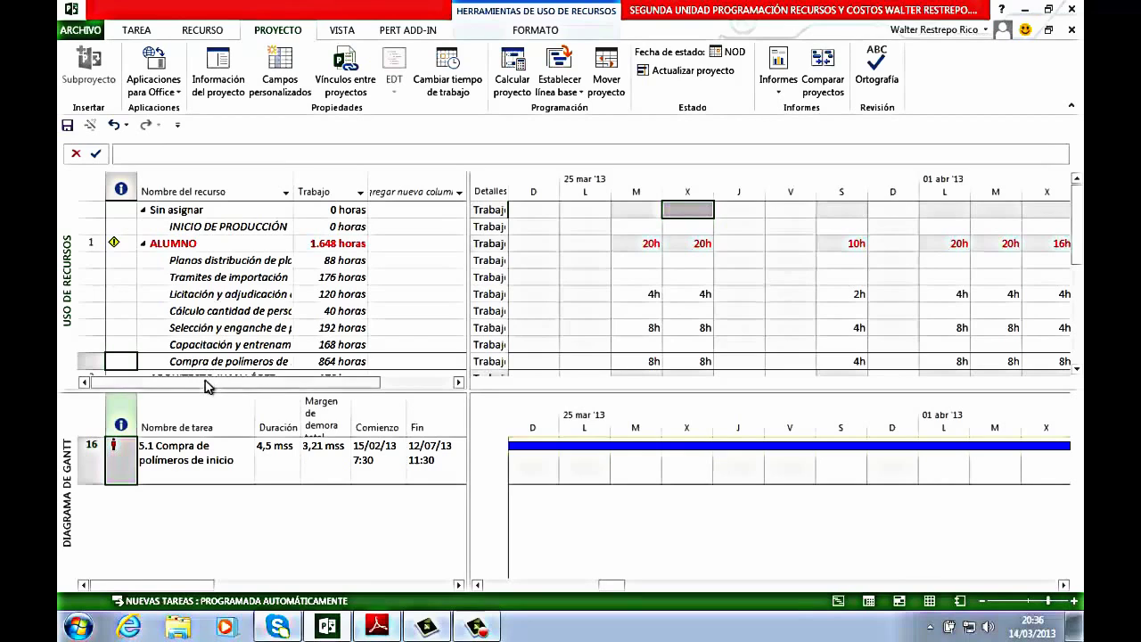
drag(191, 390, 192, 404)
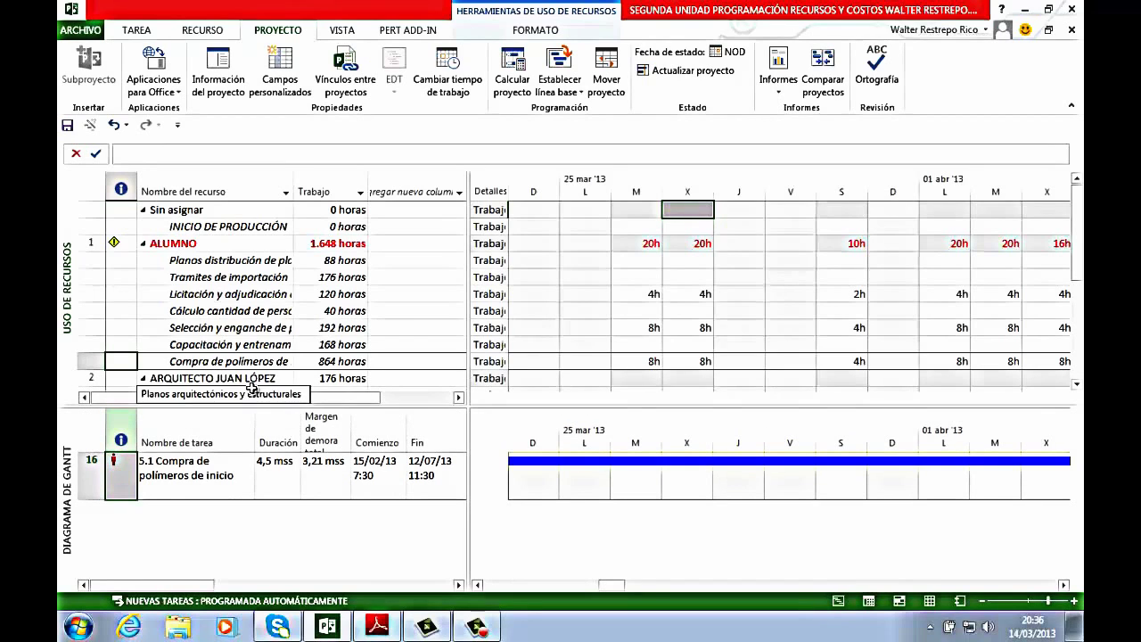
click(207, 345)
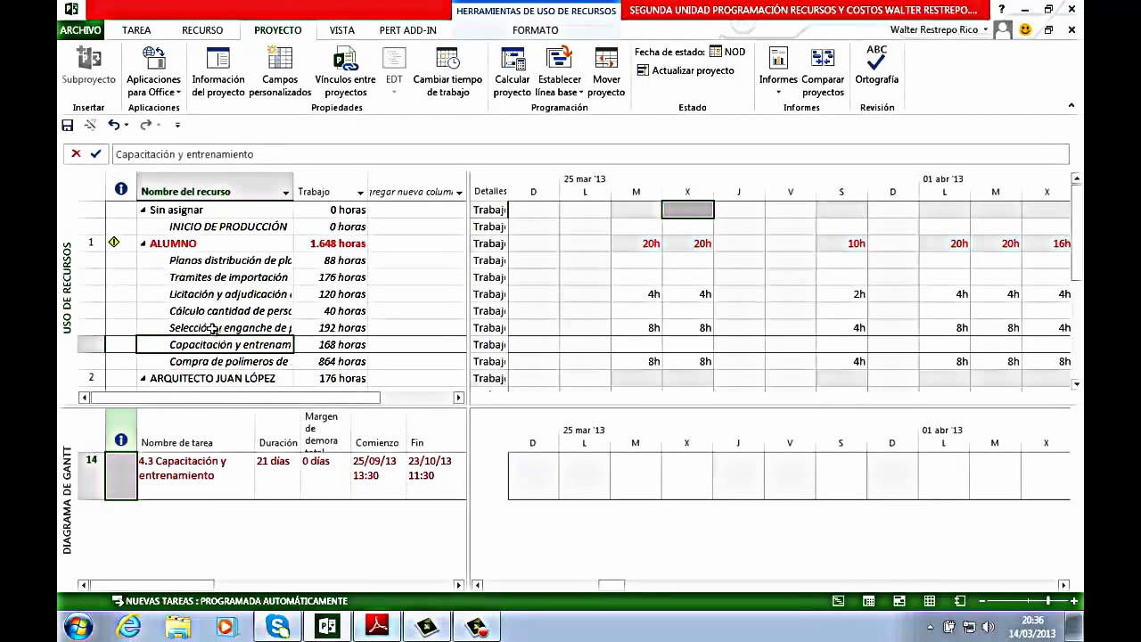
click(212, 328)
click(216, 311)
click(218, 295)
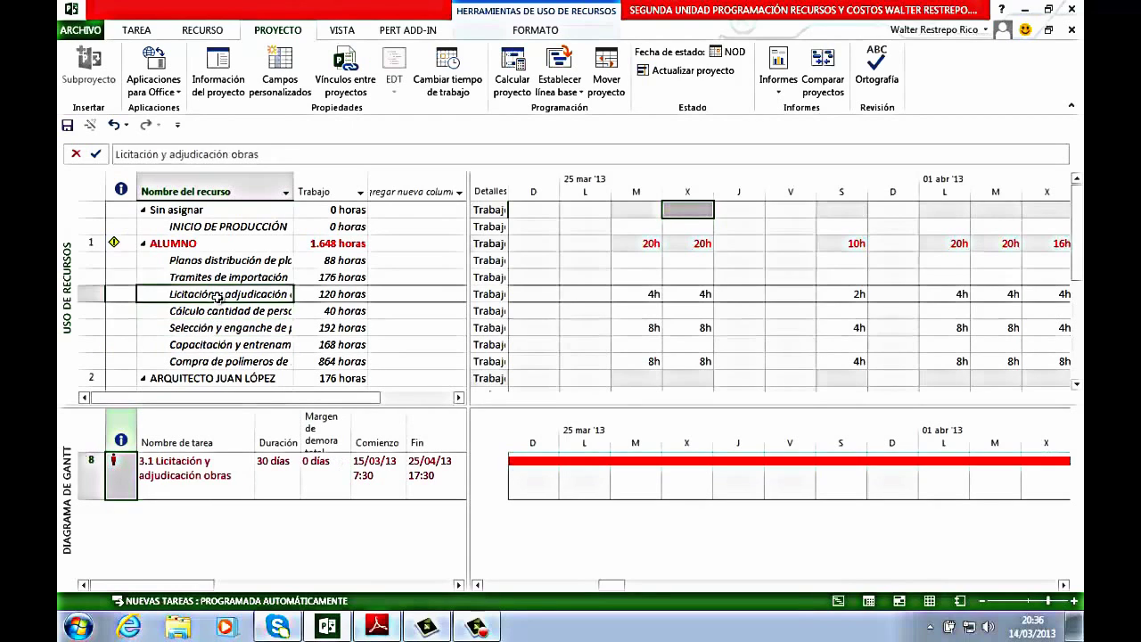
click(221, 277)
click(223, 260)
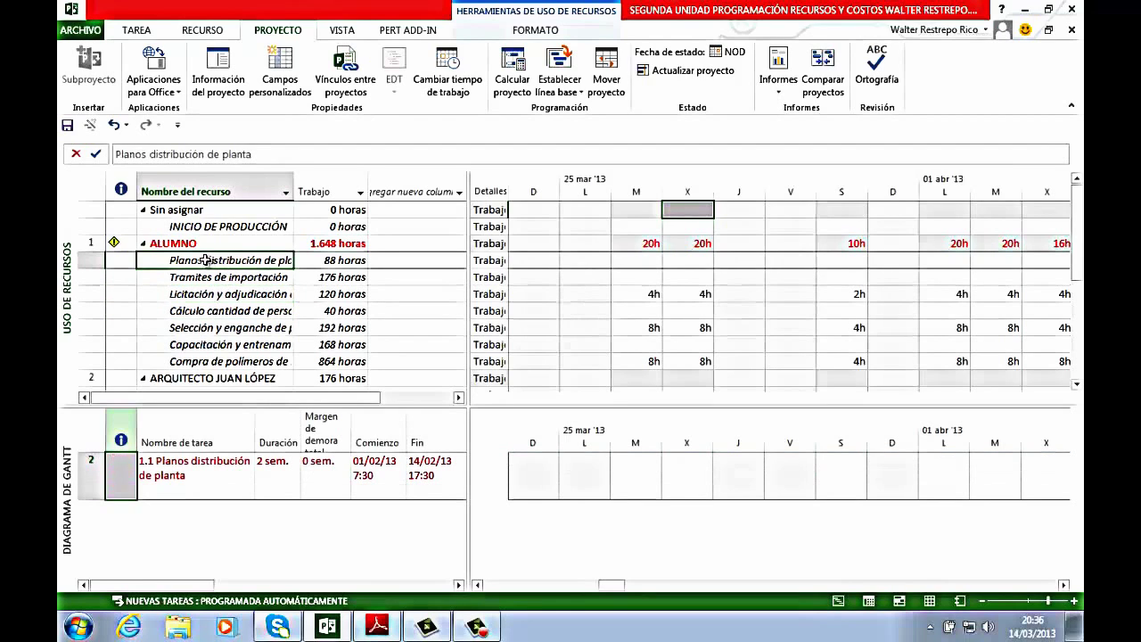
click(170, 242)
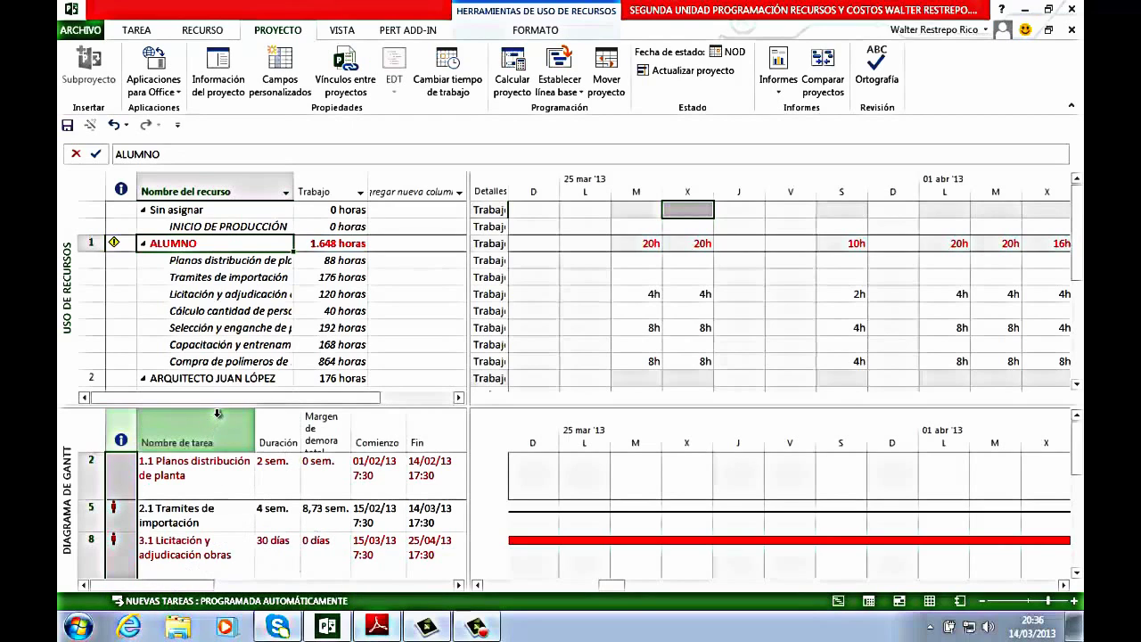
Reduce all task rows in the Diagrama de Gantt to a single line of text and resize the split to fit ALUMNO's tasks
click(91, 442)
click(91, 442)
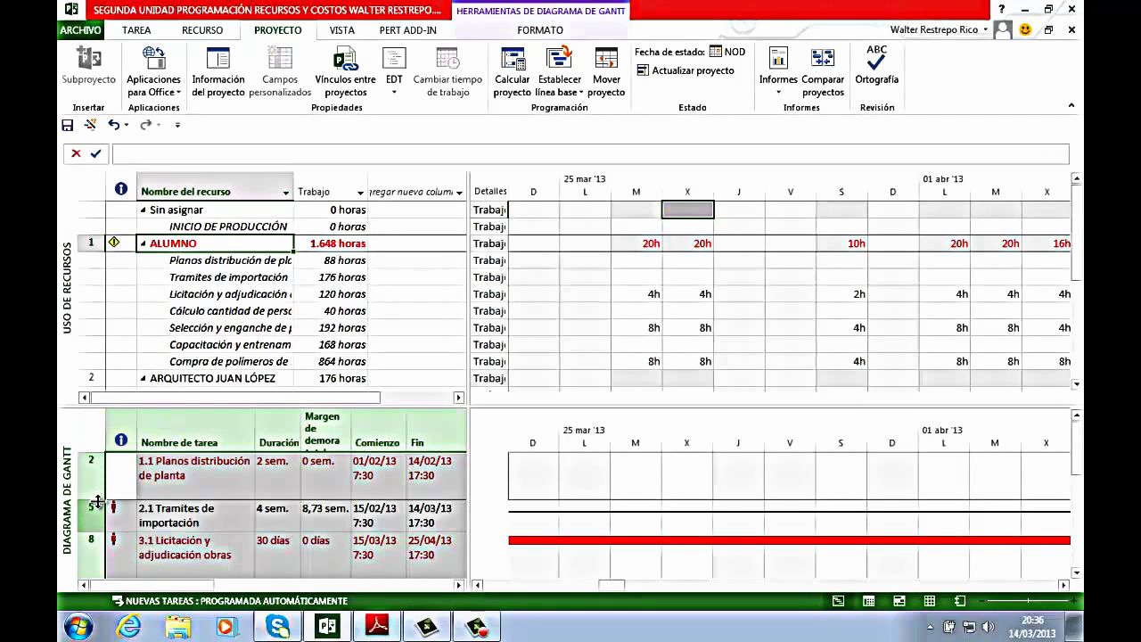
drag(97, 502, 104, 470)
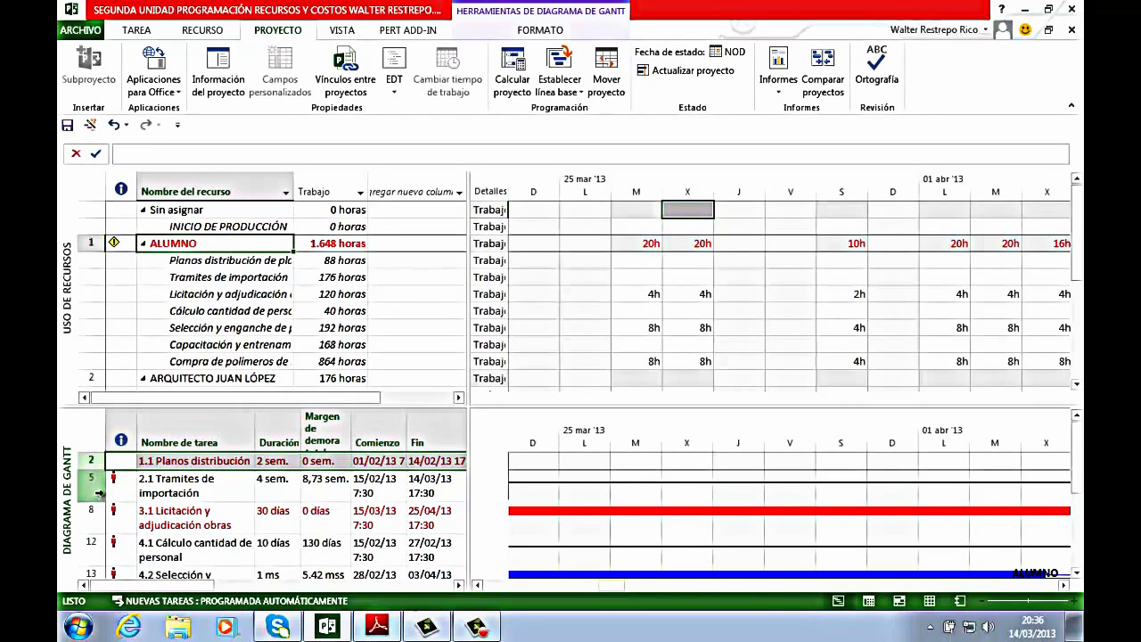
click(97, 439)
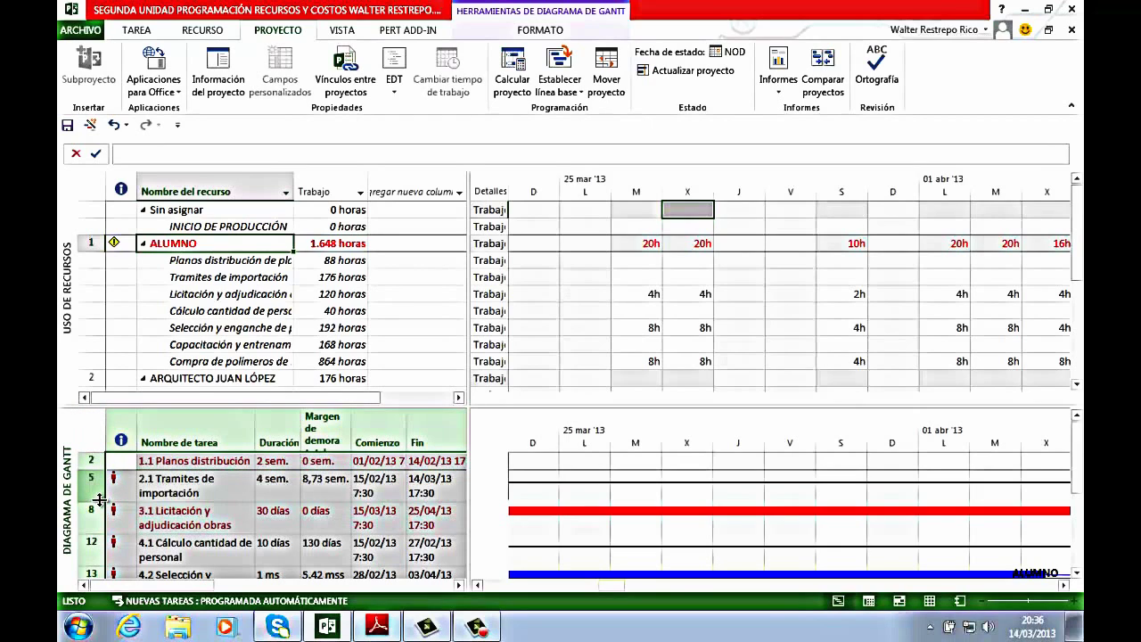
drag(99, 500, 99, 485)
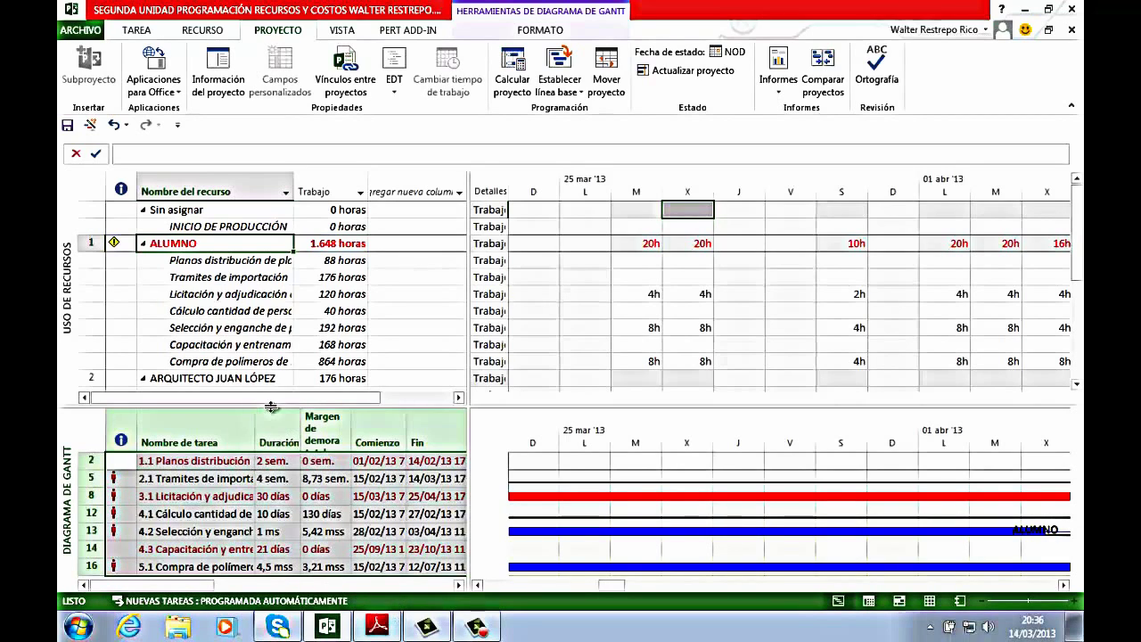
drag(271, 407, 271, 362)
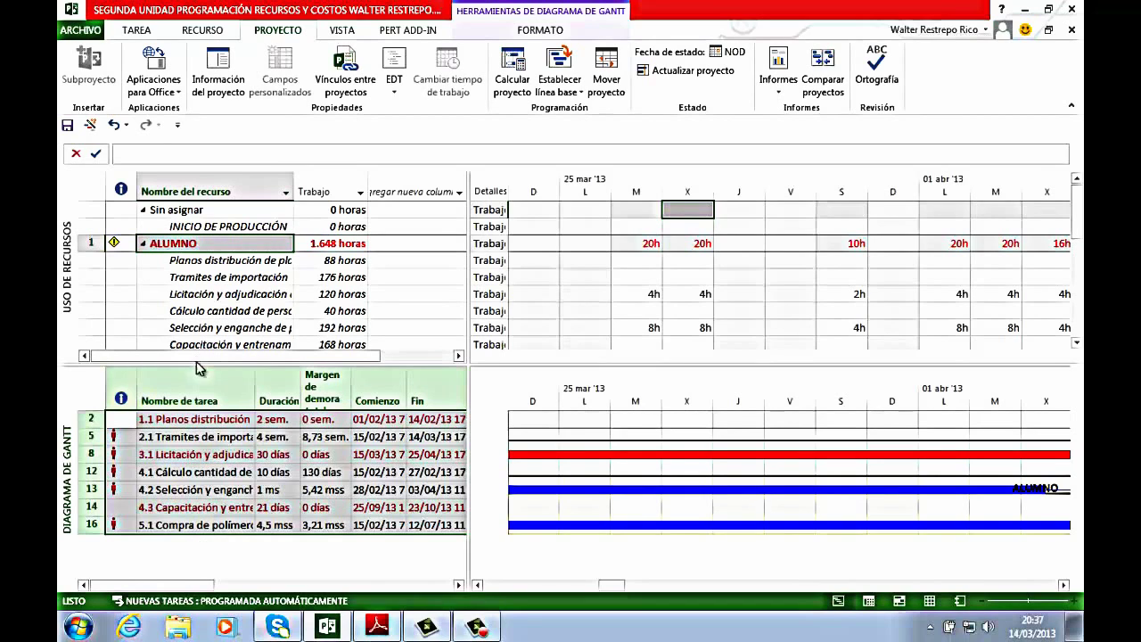
drag(198, 366, 196, 392)
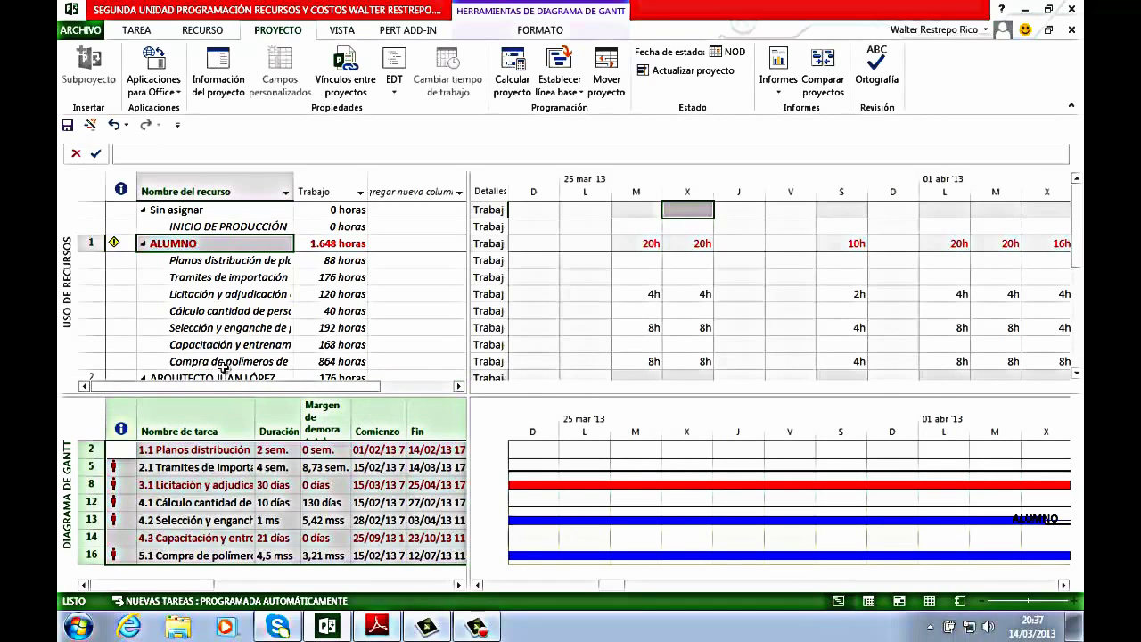
drag(227, 392, 227, 371)
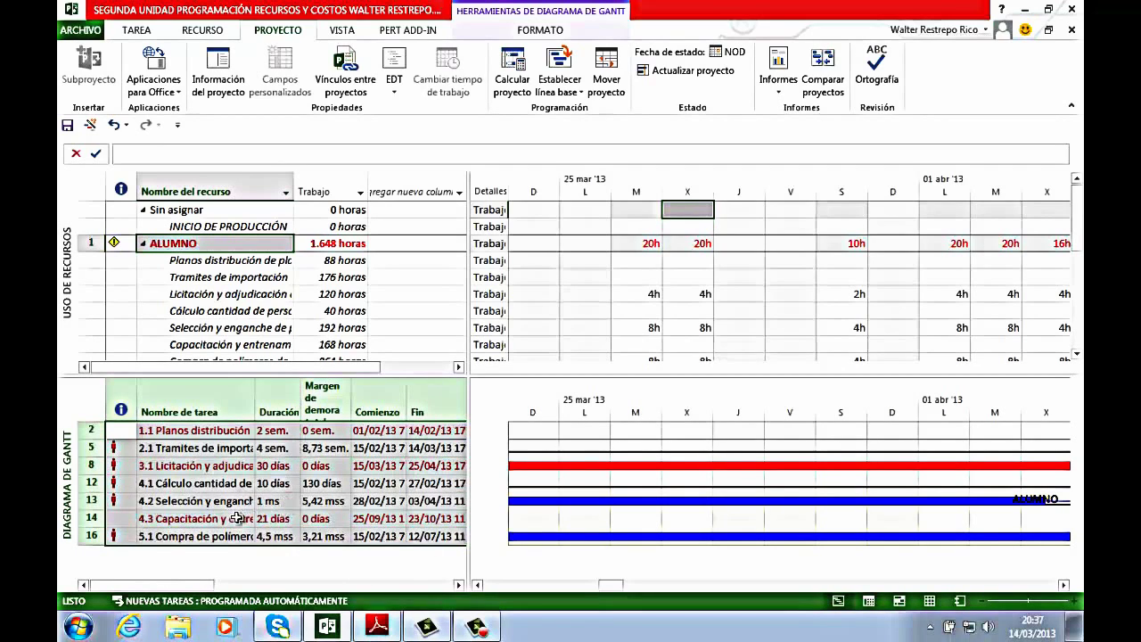
click(94, 409)
Examine ALUMNO's daily work hours against the task bars along the timescale, from late March through the end of April 2013
click(229, 243)
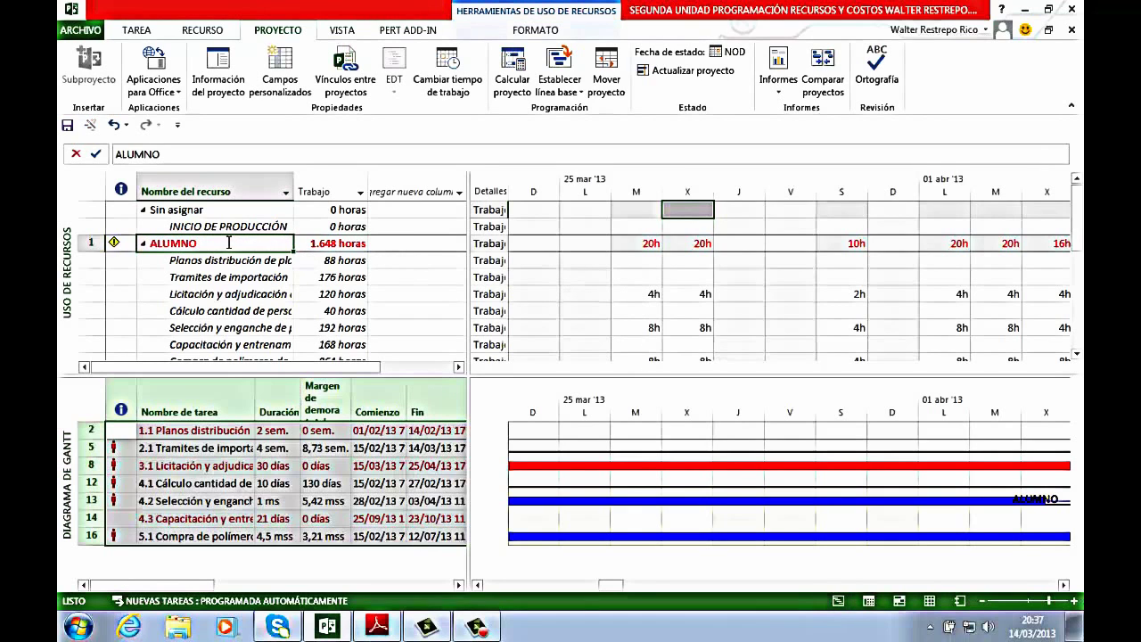
scroll(229, 242, down, 10)
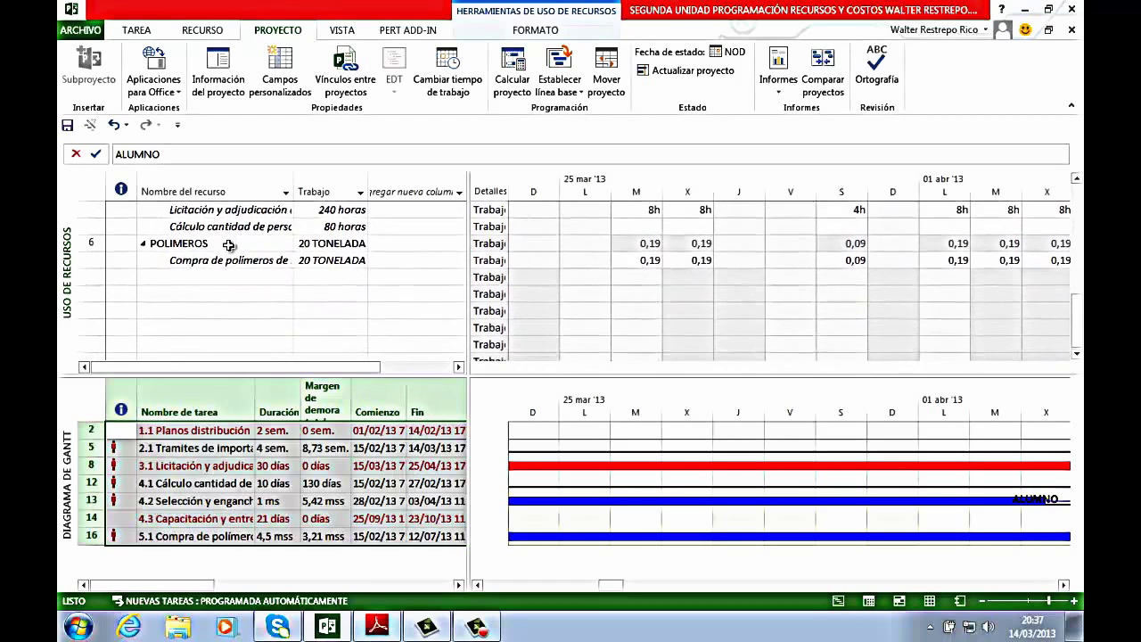
scroll(229, 245, up, 10)
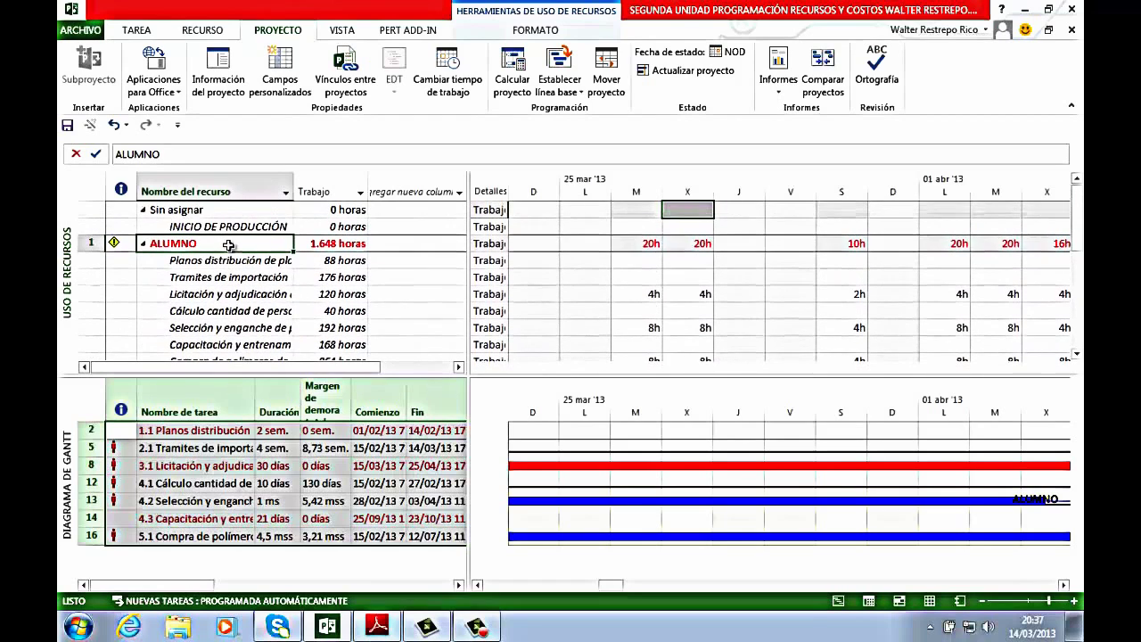
key(F2)
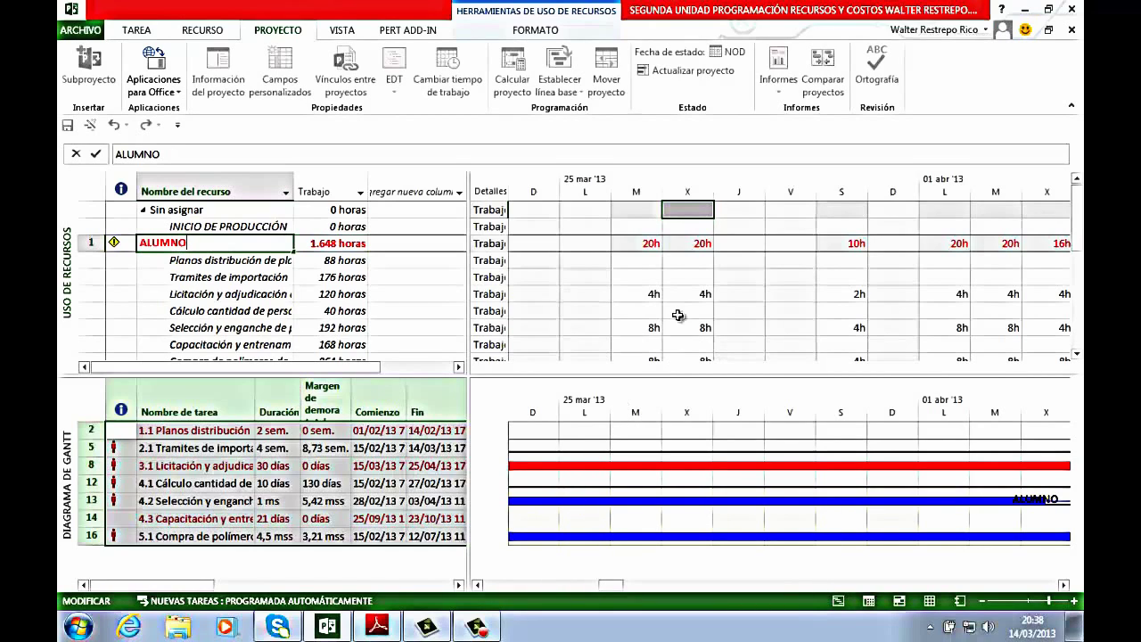
mouse_move(709, 426)
click(1066, 586)
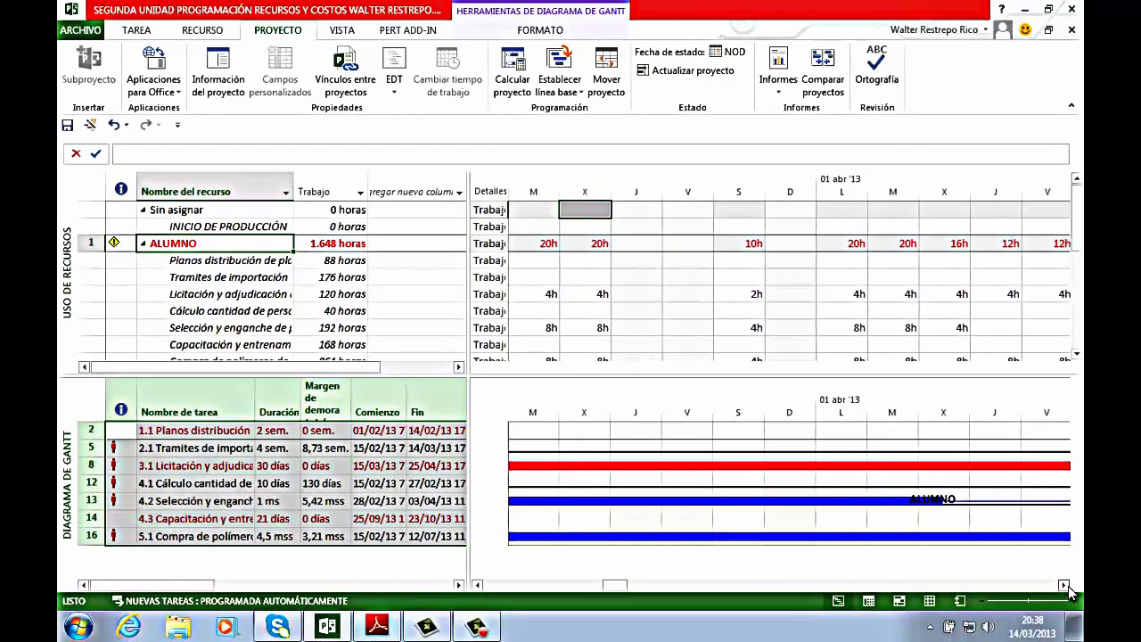
drag(1068, 585, 1068, 586)
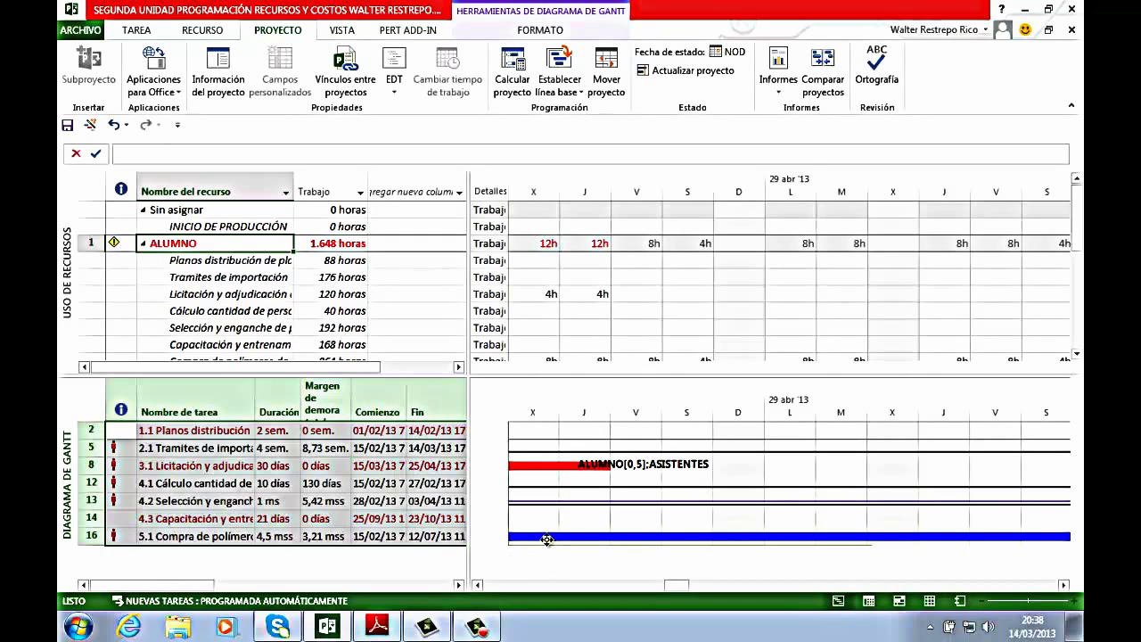
drag(477, 586, 479, 585)
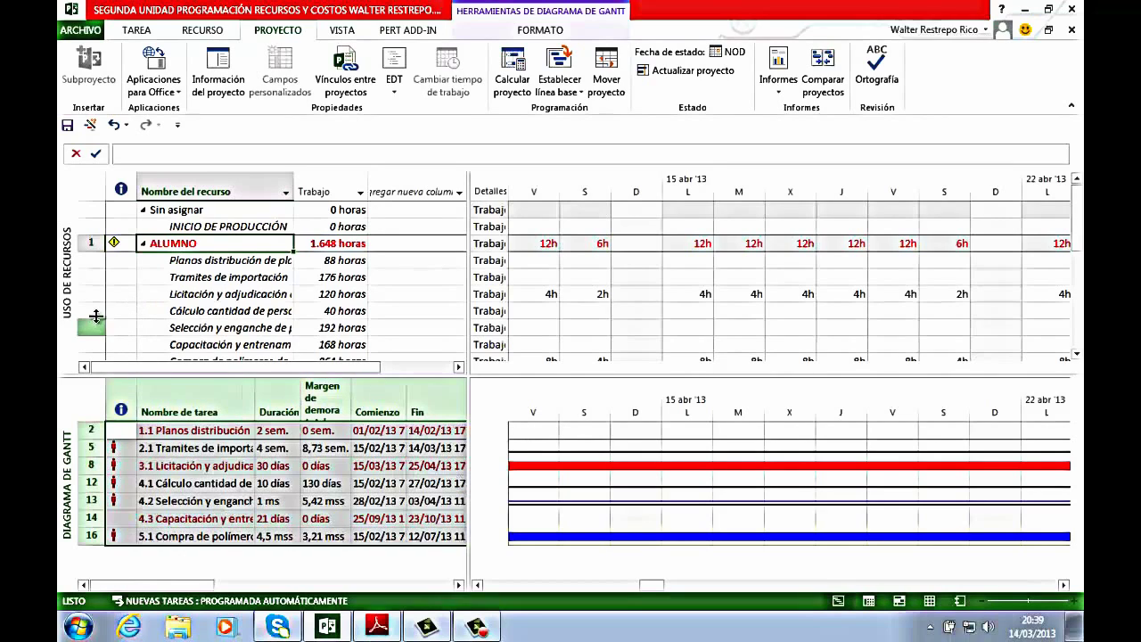
Apply the Gráfico de recursos view to the details pane from the full list of available views
right_click(66, 501)
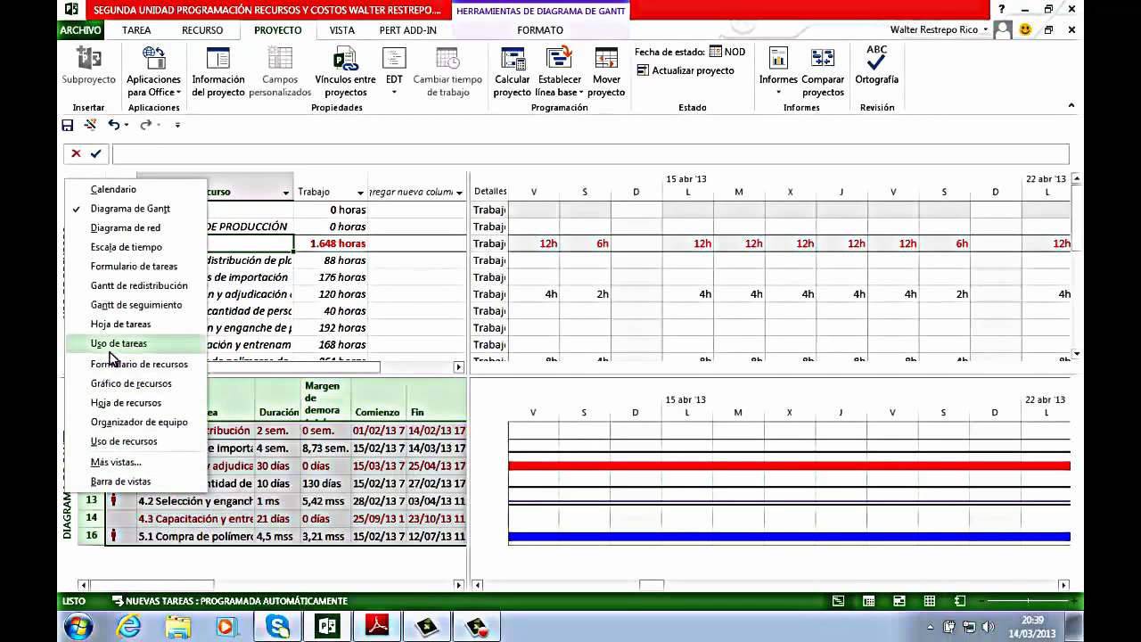
click(109, 462)
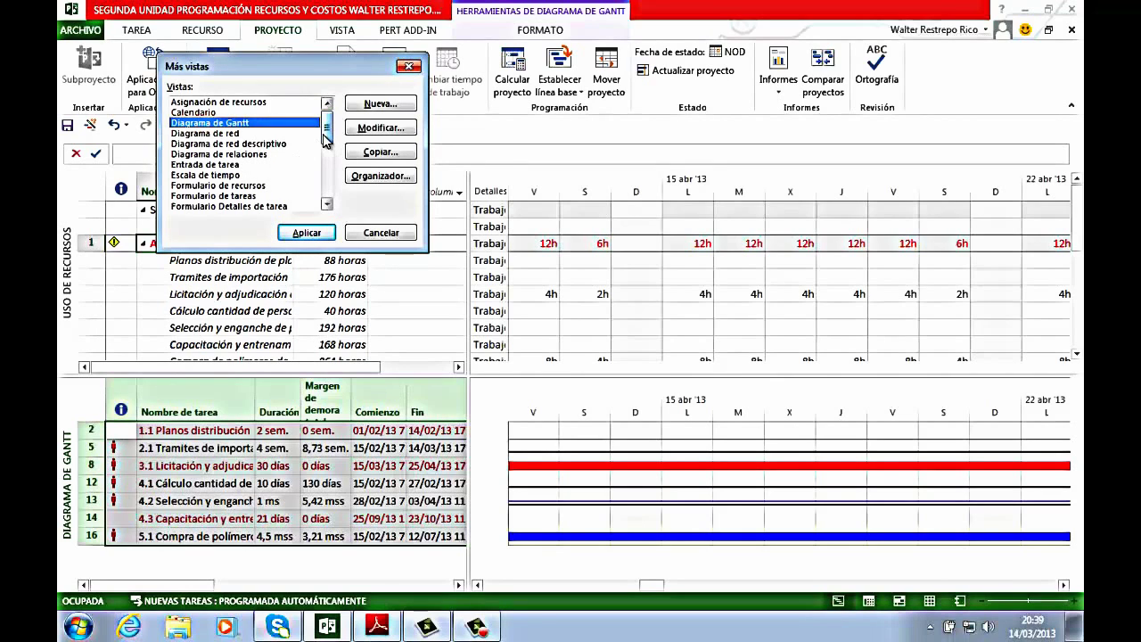
drag(326, 138, 327, 182)
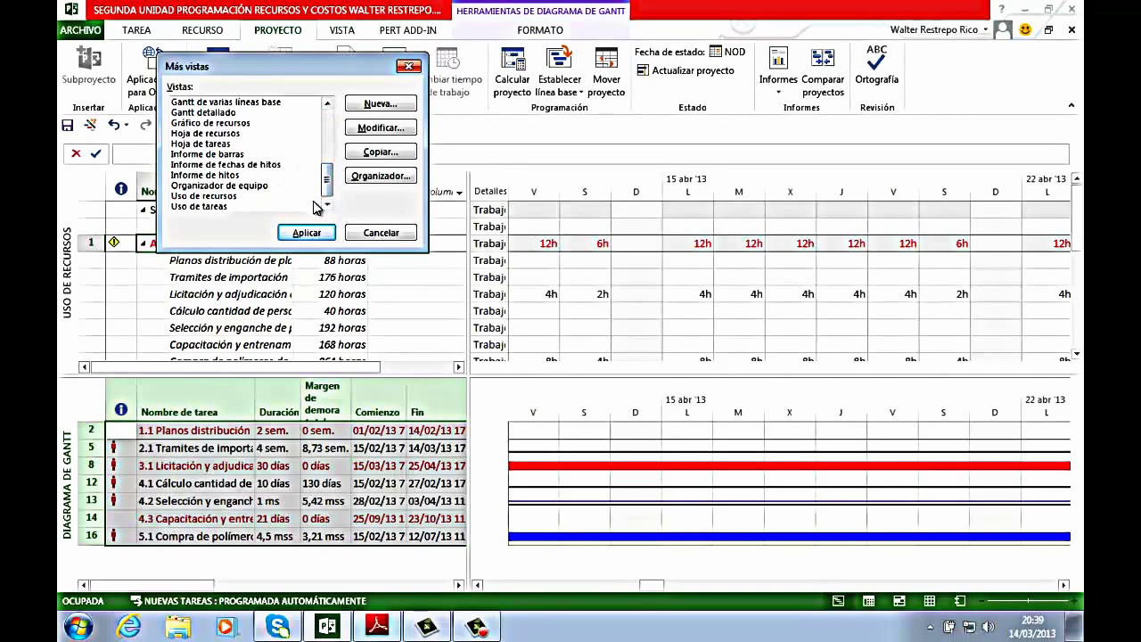
click(233, 123)
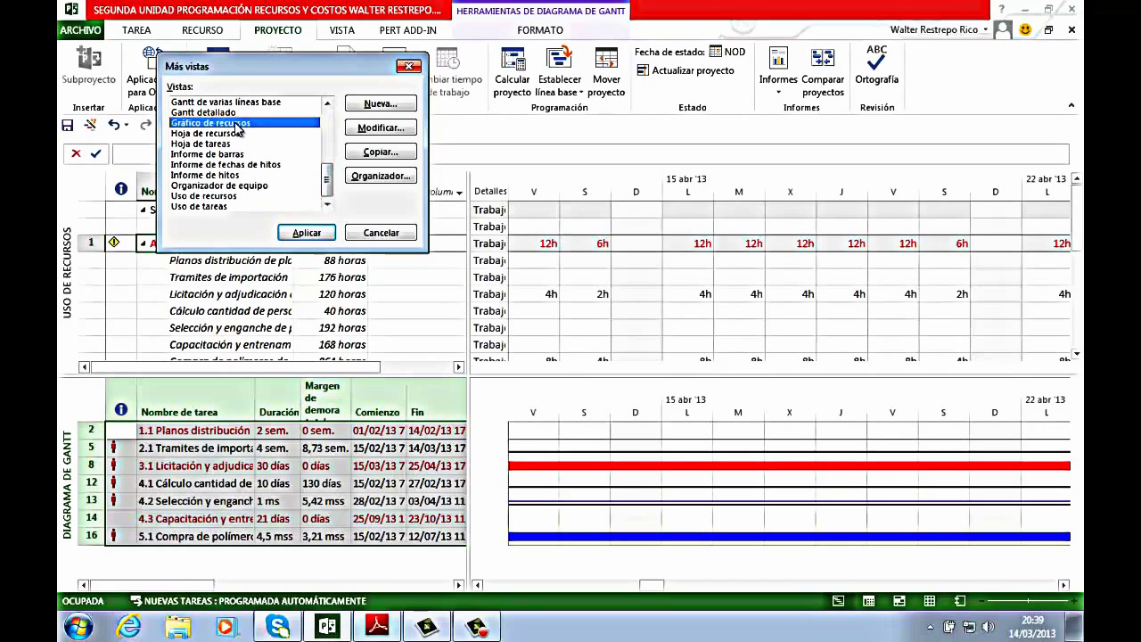
click(306, 233)
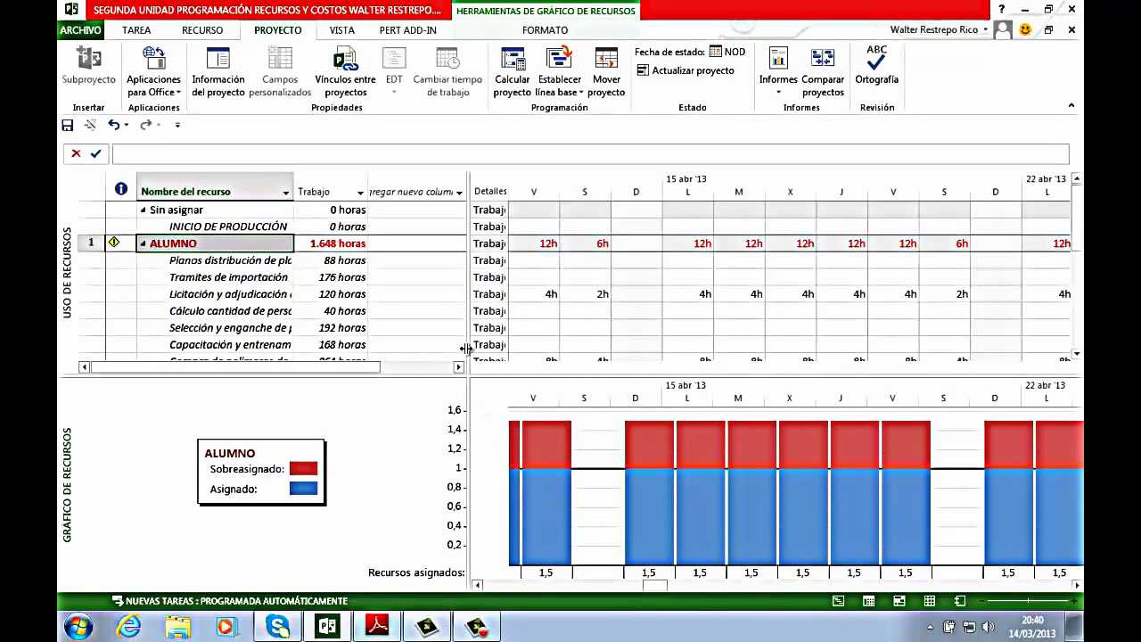
Switch ALUMNO's resource graph to Trabajo acumulado and widen the timescale area beside the tables
drag(466, 348, 410, 347)
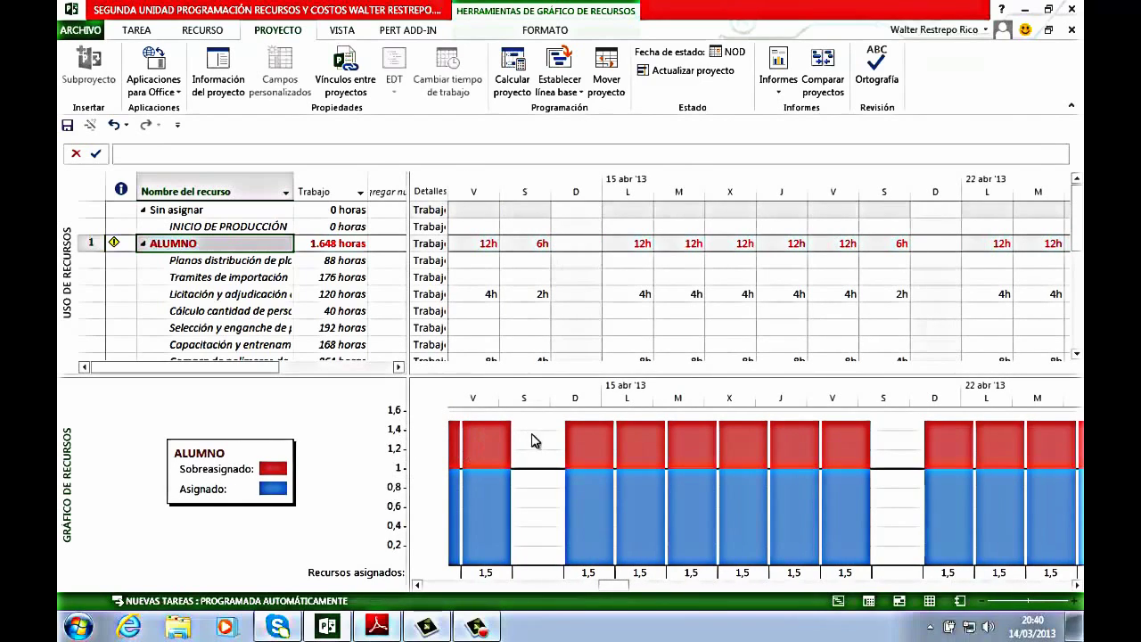
right_click(545, 461)
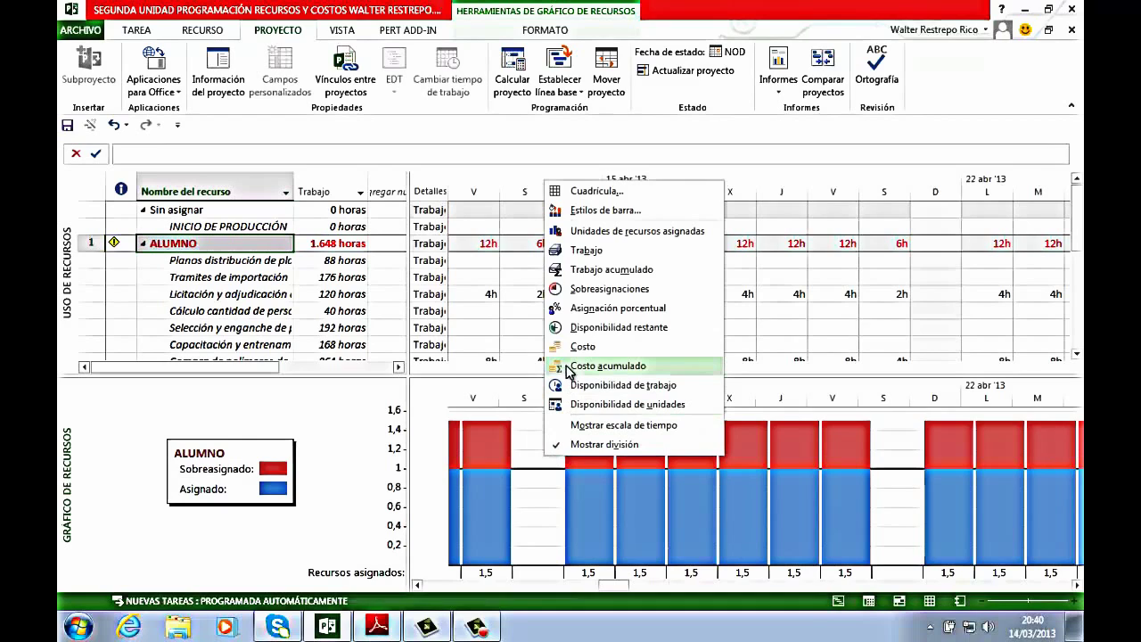
click(609, 270)
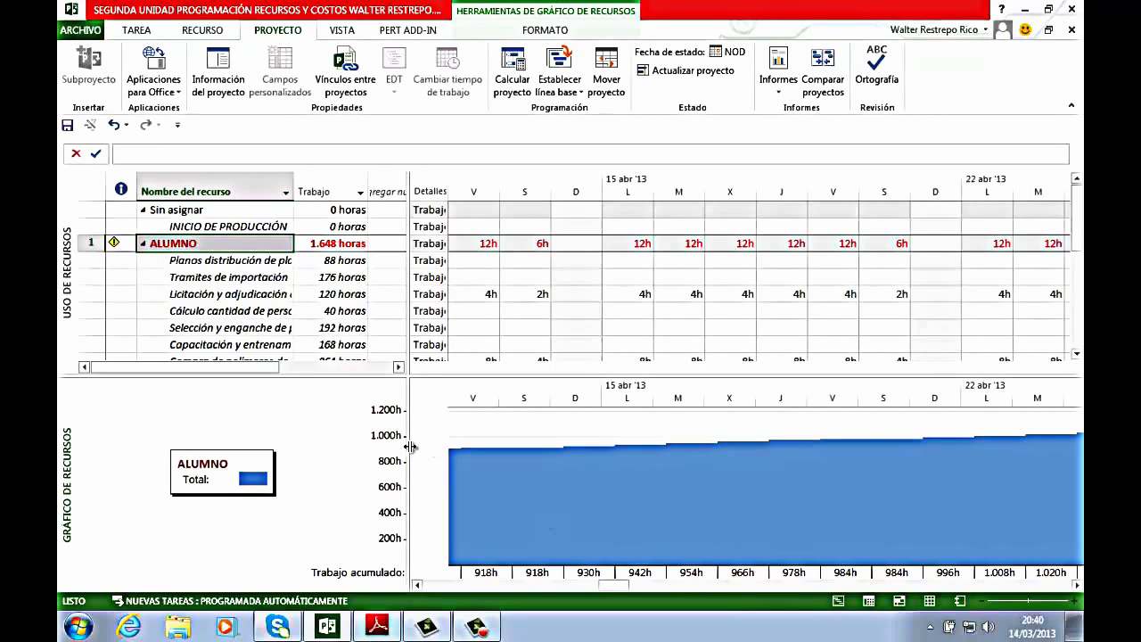
drag(408, 449, 358, 450)
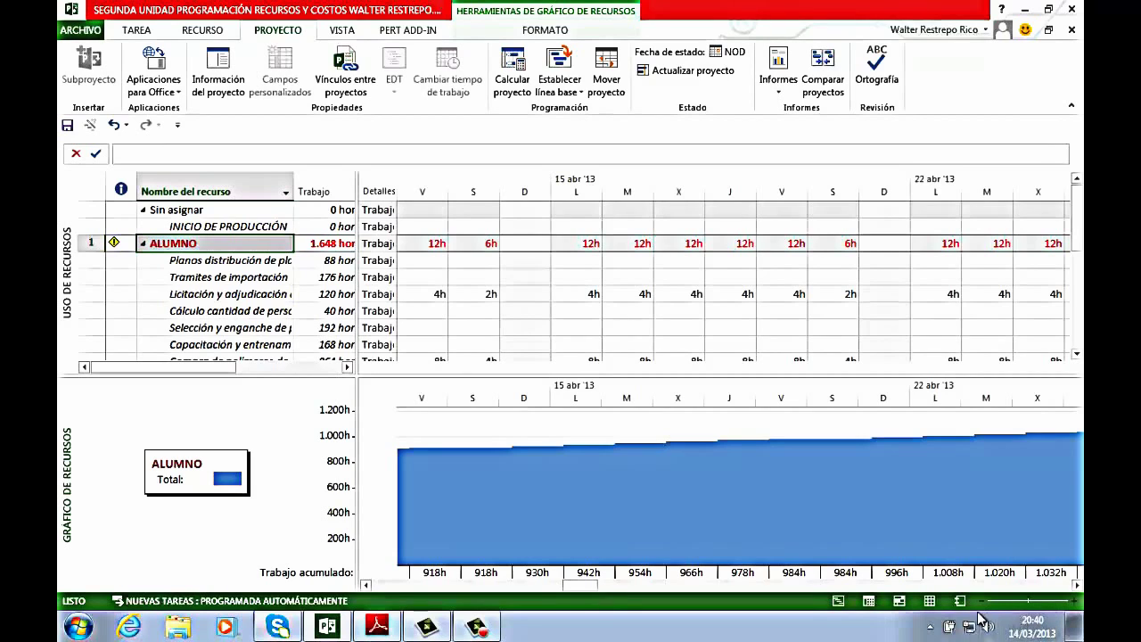
Select the ALUMNO resource and coarsen the timescale to examine its accumulated work from mid-March to mid-May 2013
click(214, 250)
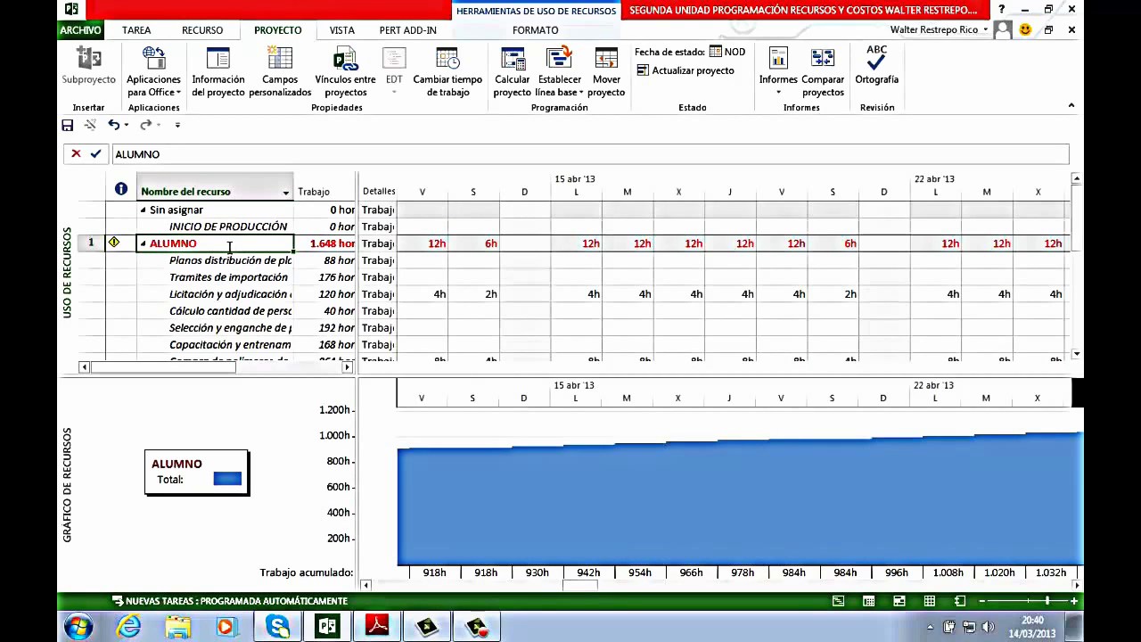
click(980, 602)
click(980, 601)
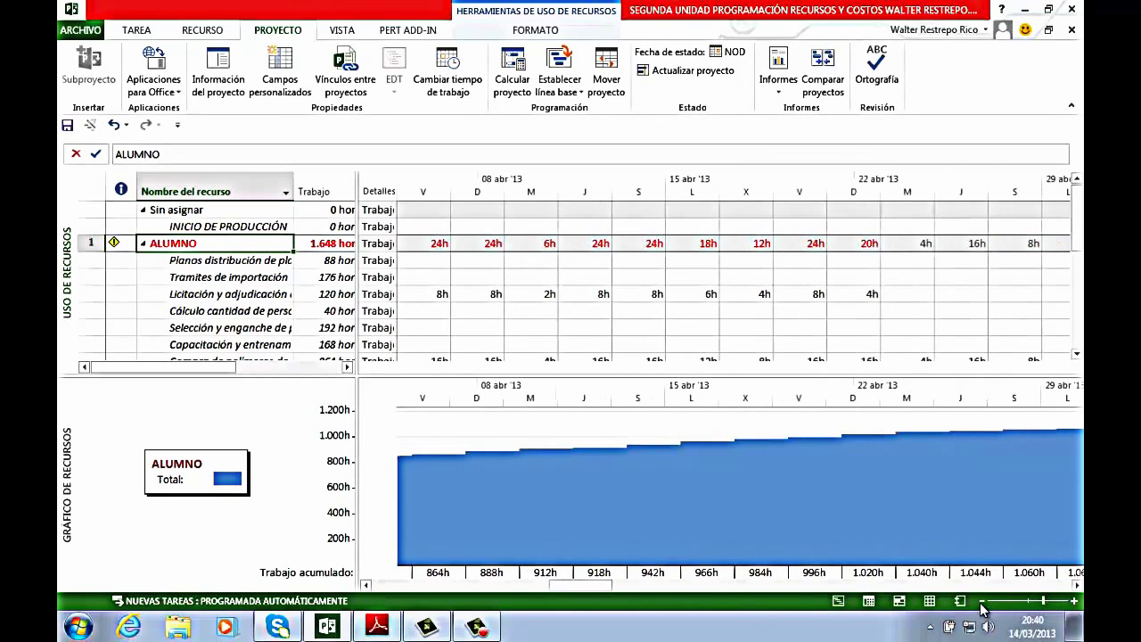
click(981, 602)
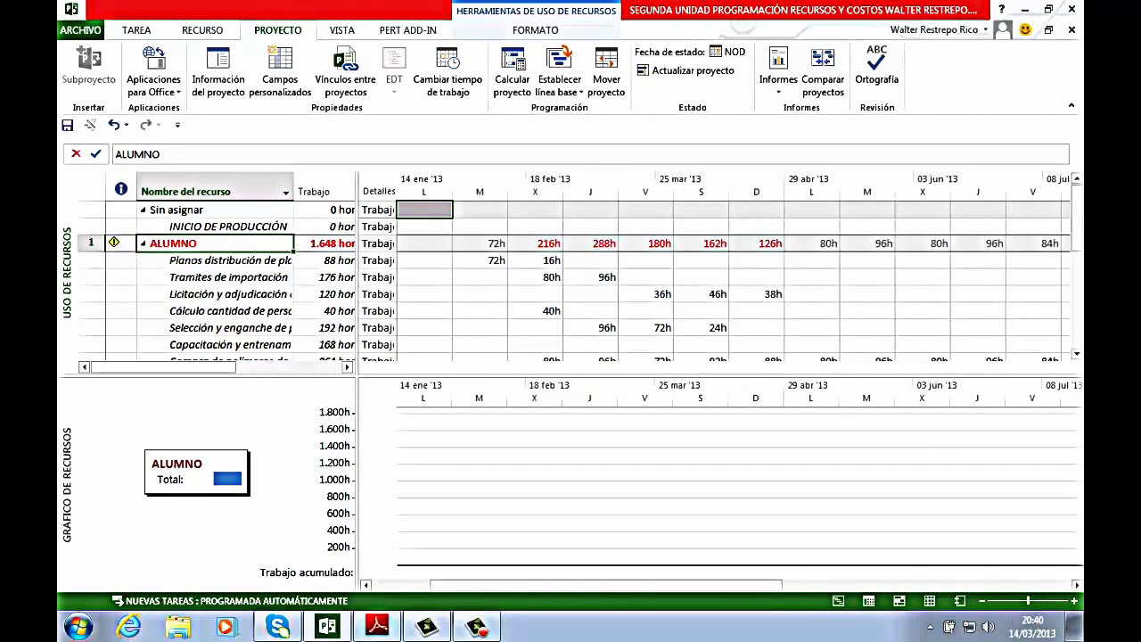
click(1034, 601)
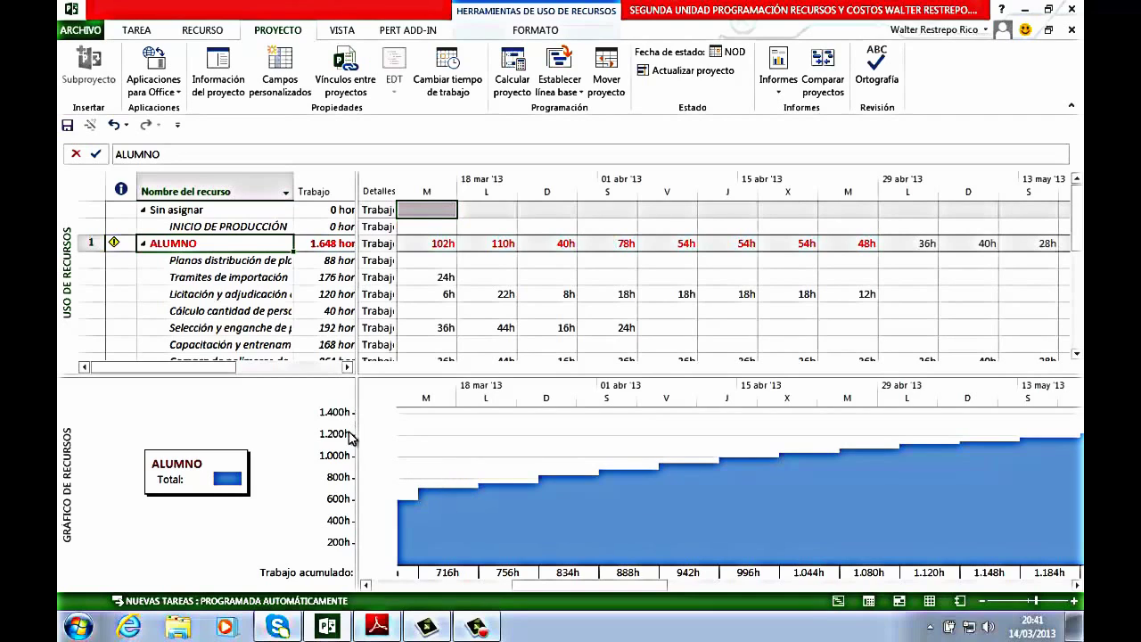
Show ALUMNO's resource graph first as Costo and then as Unidades de recursos asignadas, and remove the split pane
right_click(412, 441)
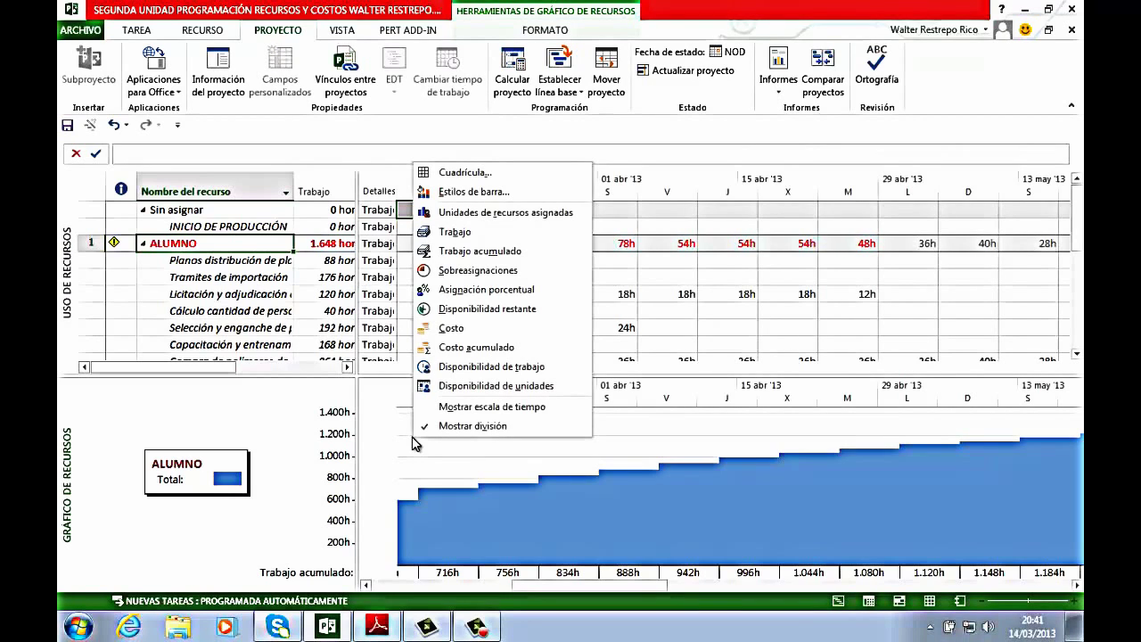
click(521, 329)
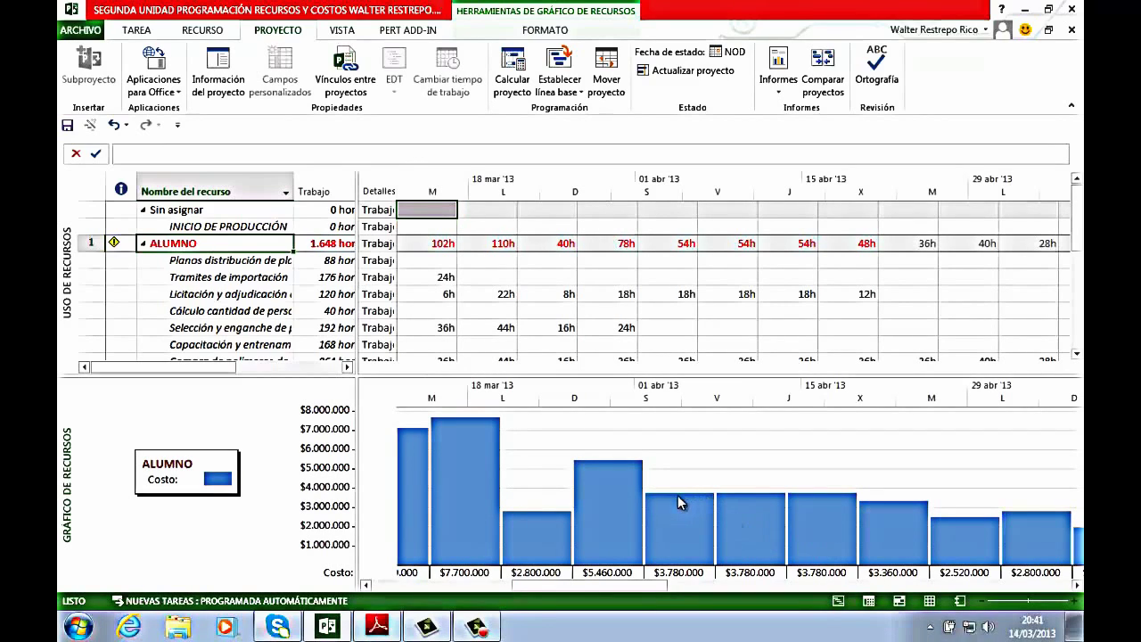
right_click(399, 414)
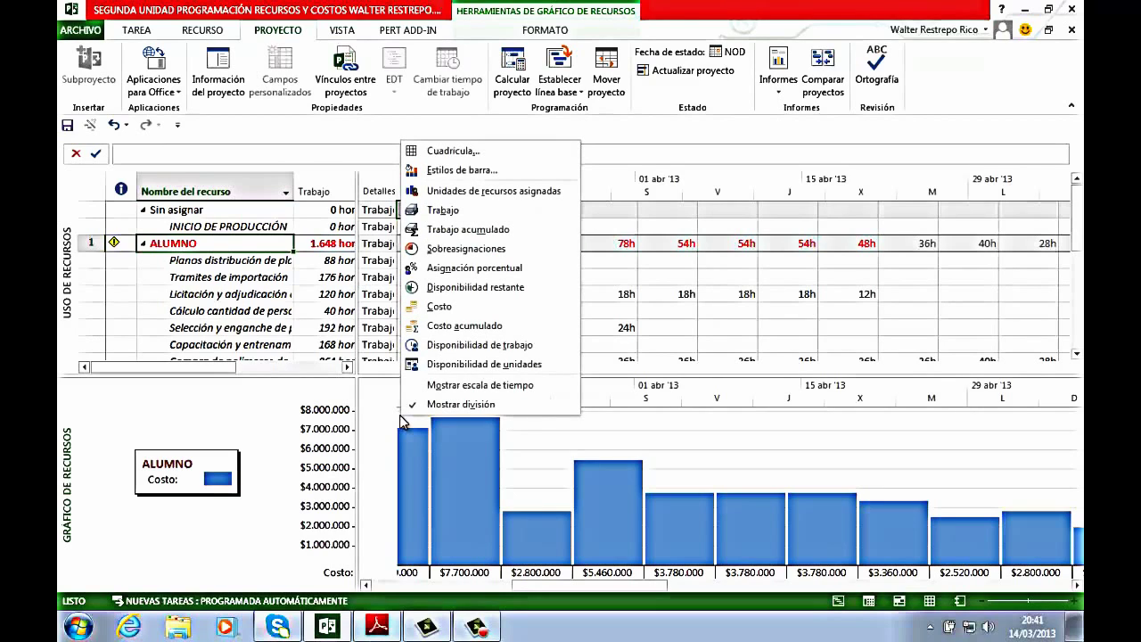
click(450, 193)
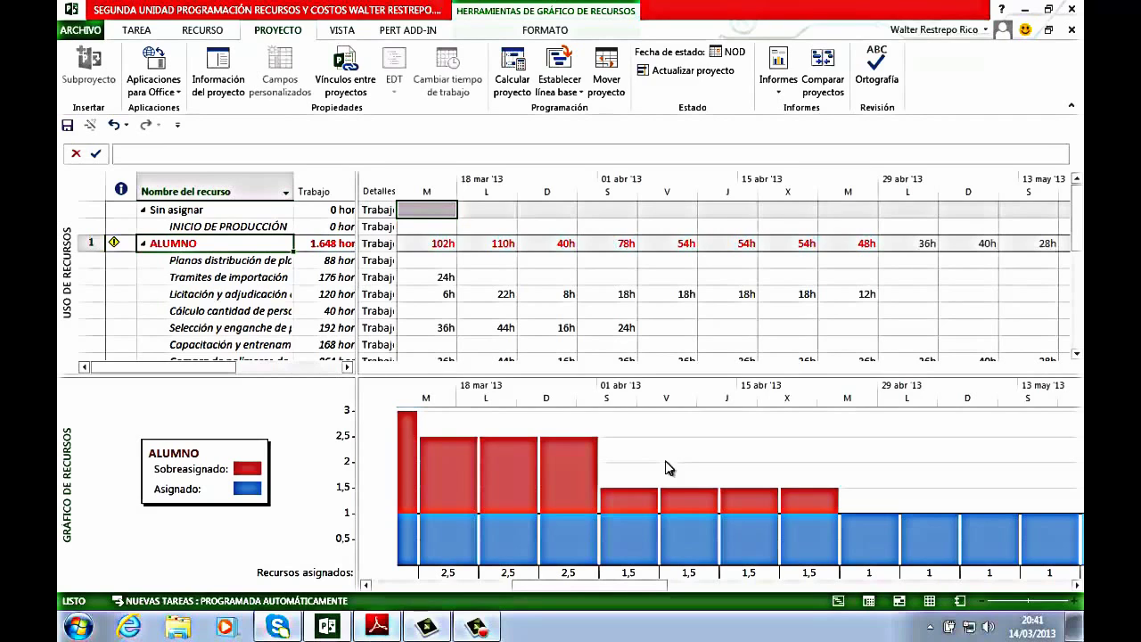
double_click(310, 376)
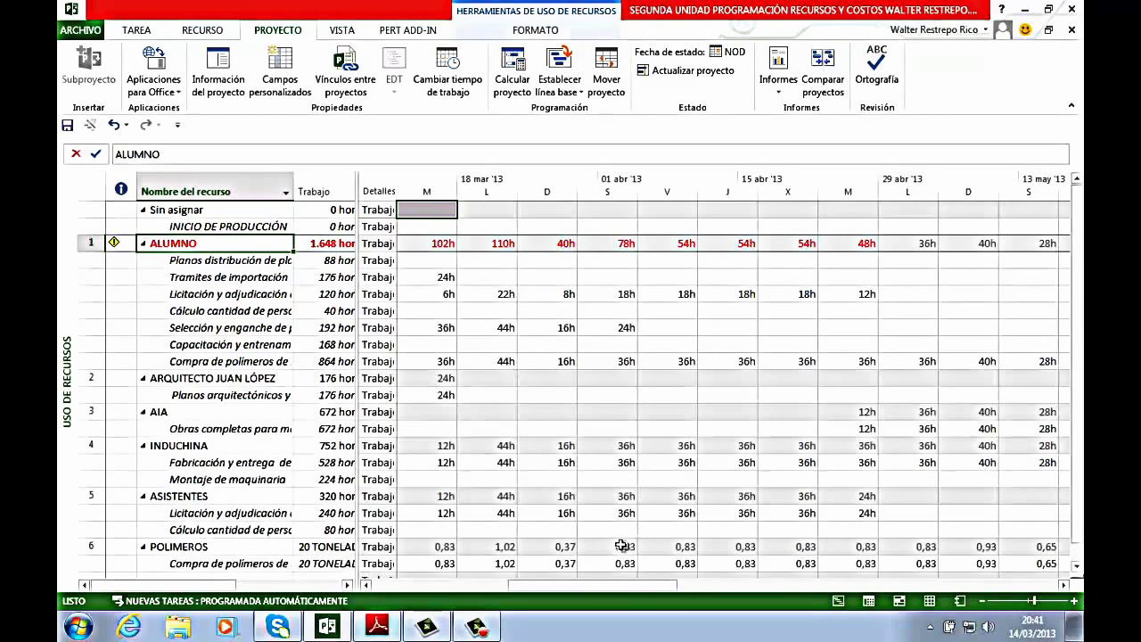
Switch to Adobe Reader and read the contents section on resolving overallocation, focusing on 2.1 RESOLUCIÓN PERSONAL
click(394, 629)
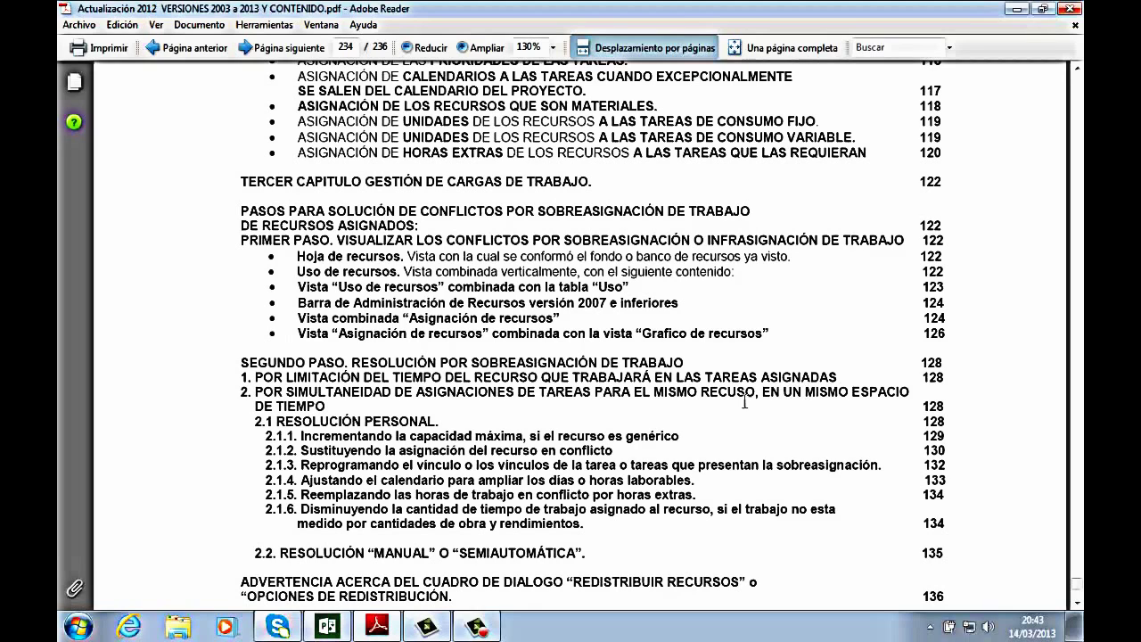
scroll(532, 420, down, 1)
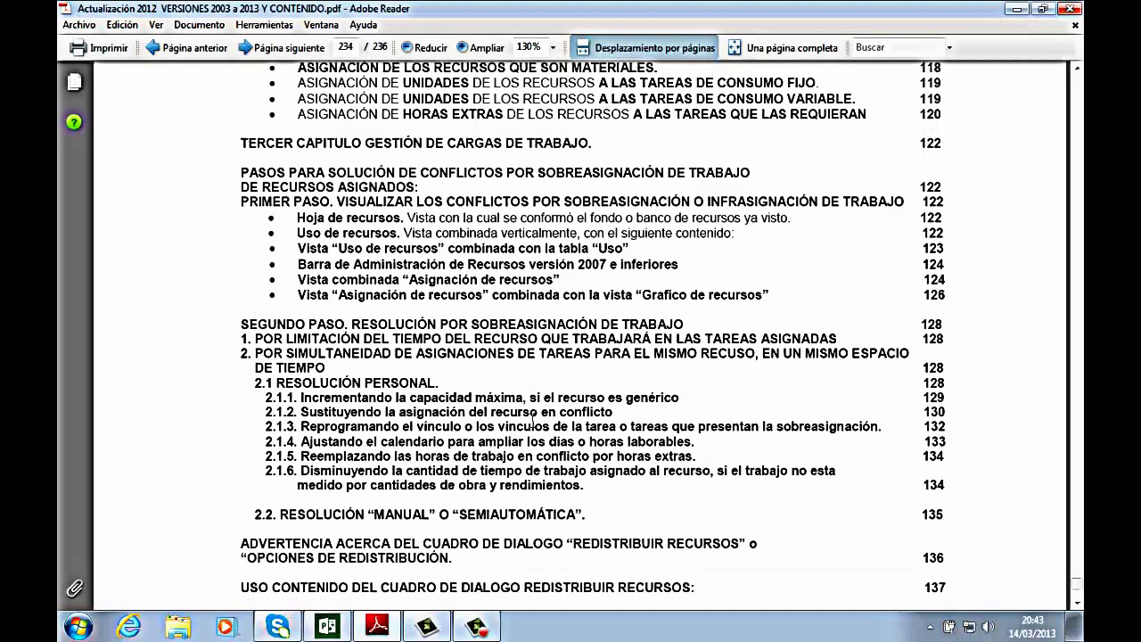
scroll(532, 420, down, 2)
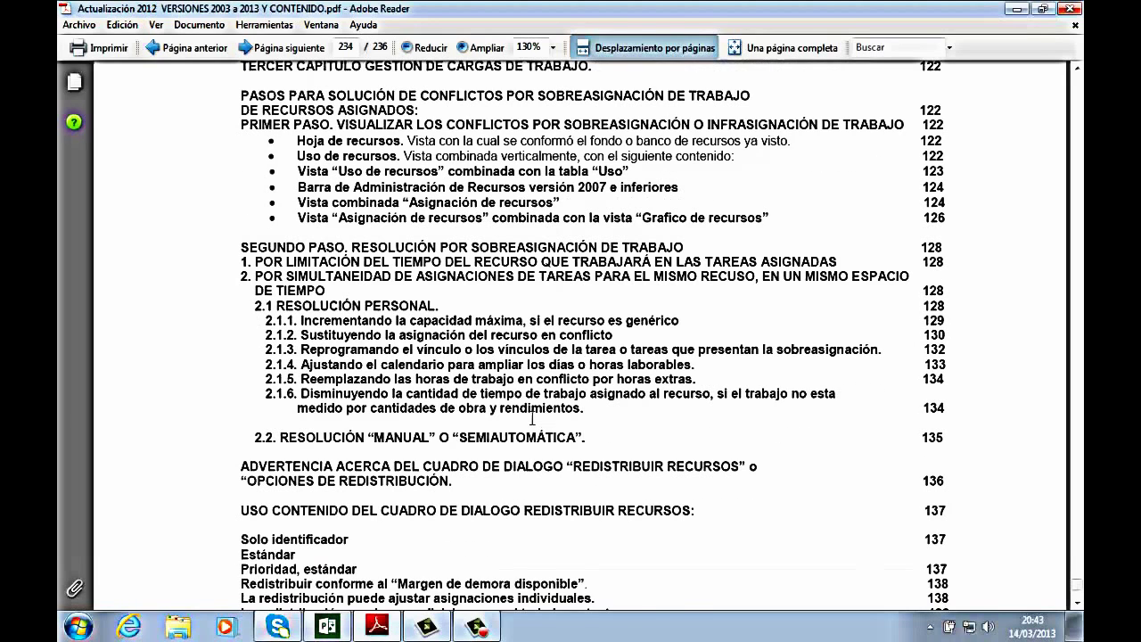
scroll(532, 418, down, 1)
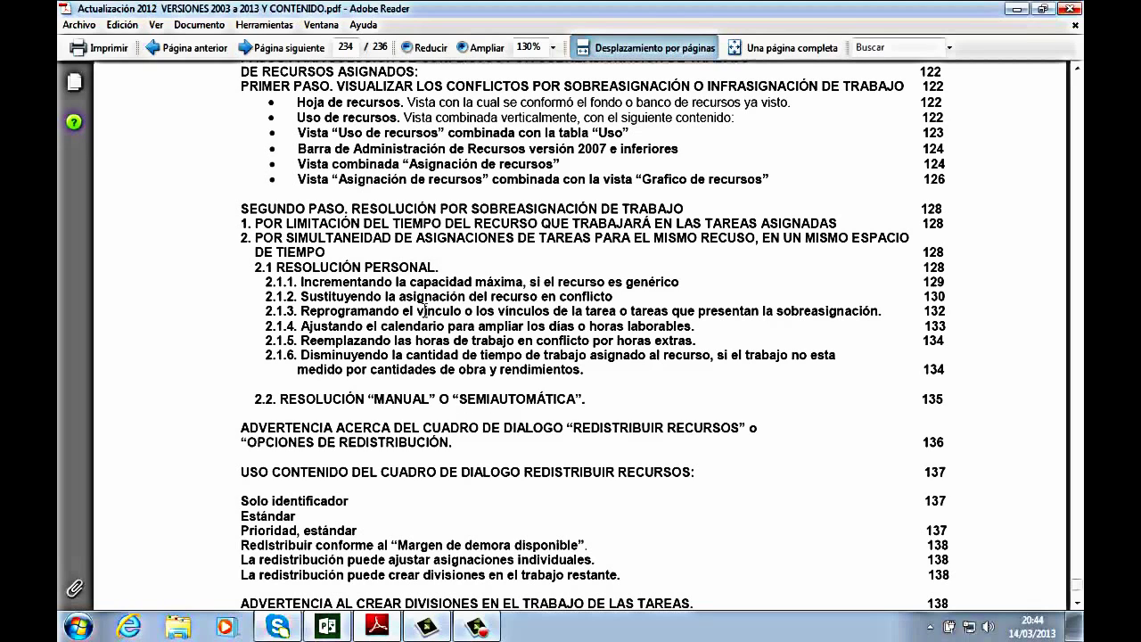
Return to Project, apply the Diagrama de Gantt view and widen its table to show the Límite de comienzo and Límite de finalización columns
click(334, 627)
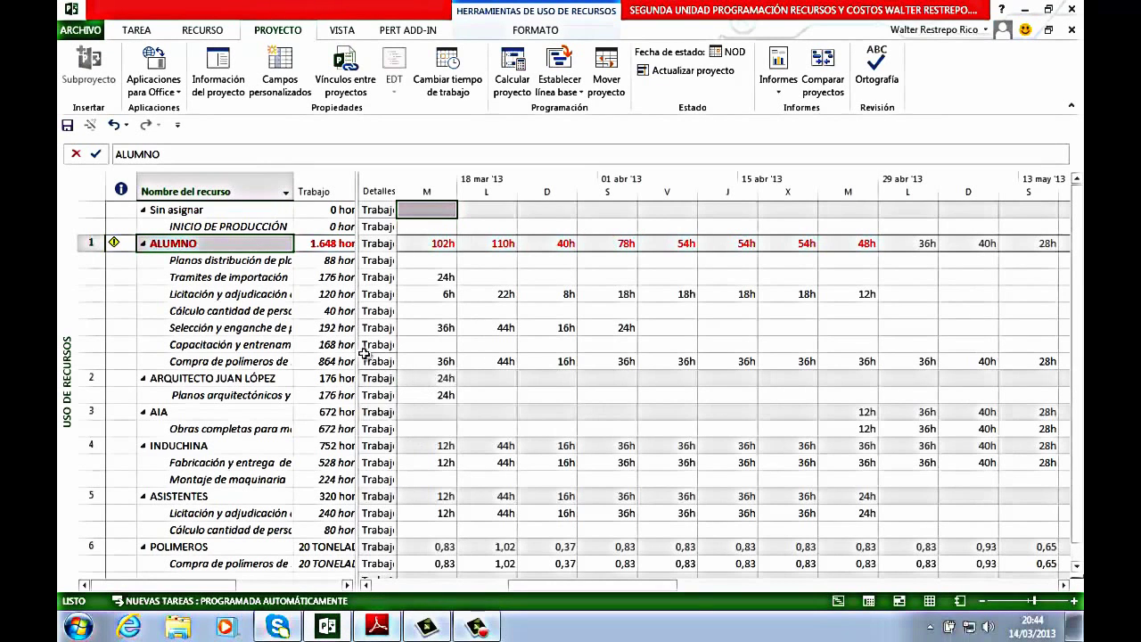
right_click(66, 301)
click(89, 322)
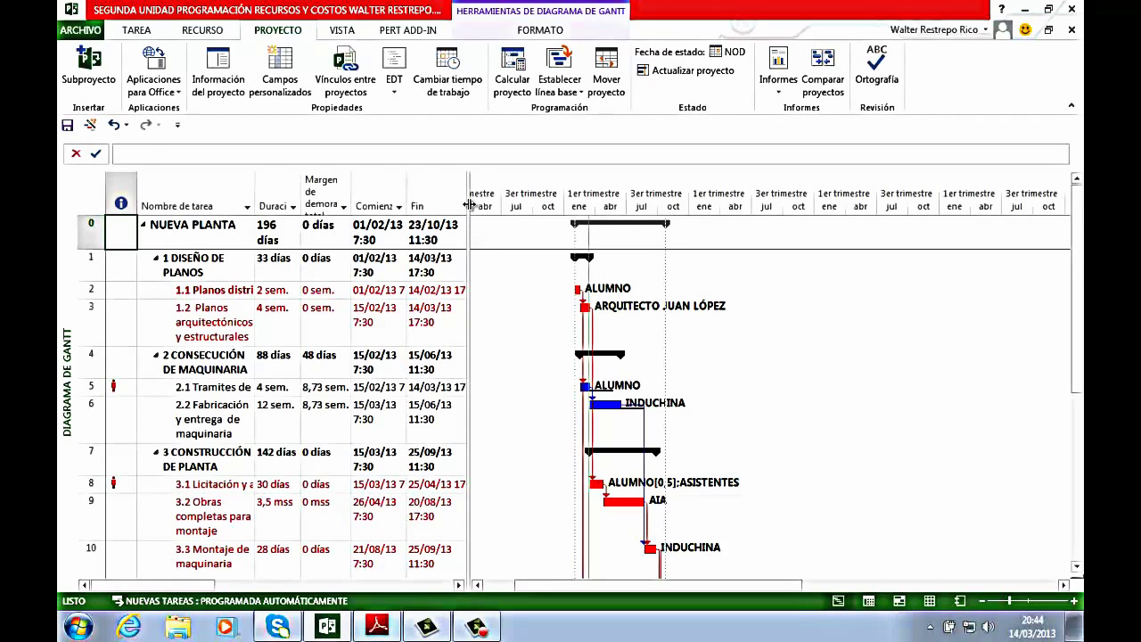
drag(467, 206, 594, 206)
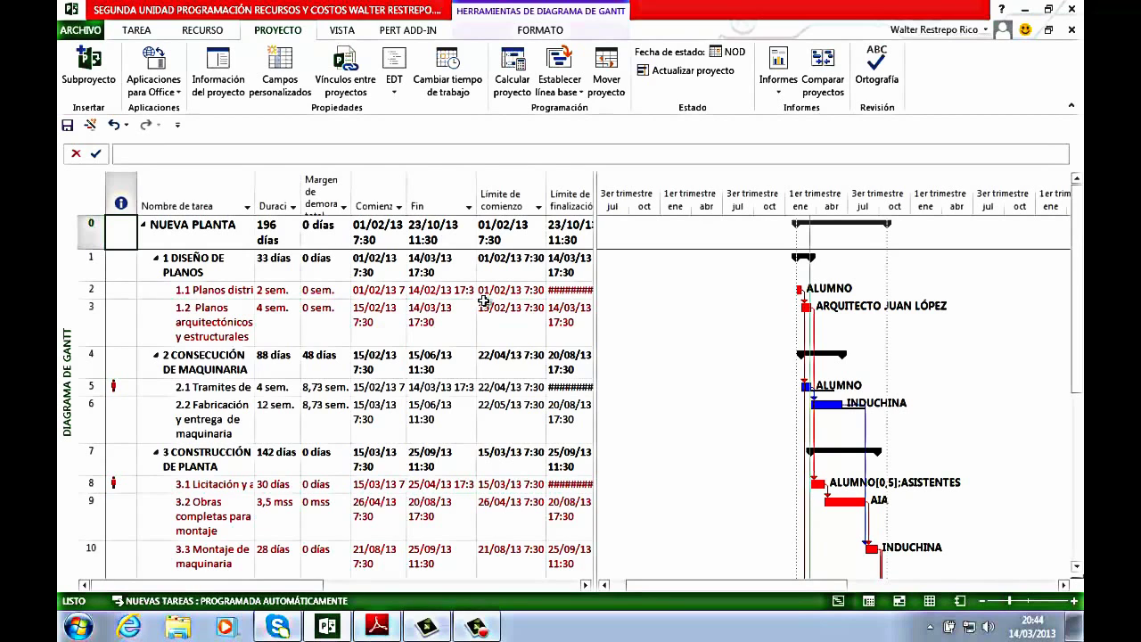
Switch to Adobe Reader and review the contents entries from 2.2 RESOLUCIÓN "MANUAL" O "SEMIAUTOMÁTICA" through 2.3 RESOLUCIÓN AUTOMÁTICA
click(382, 627)
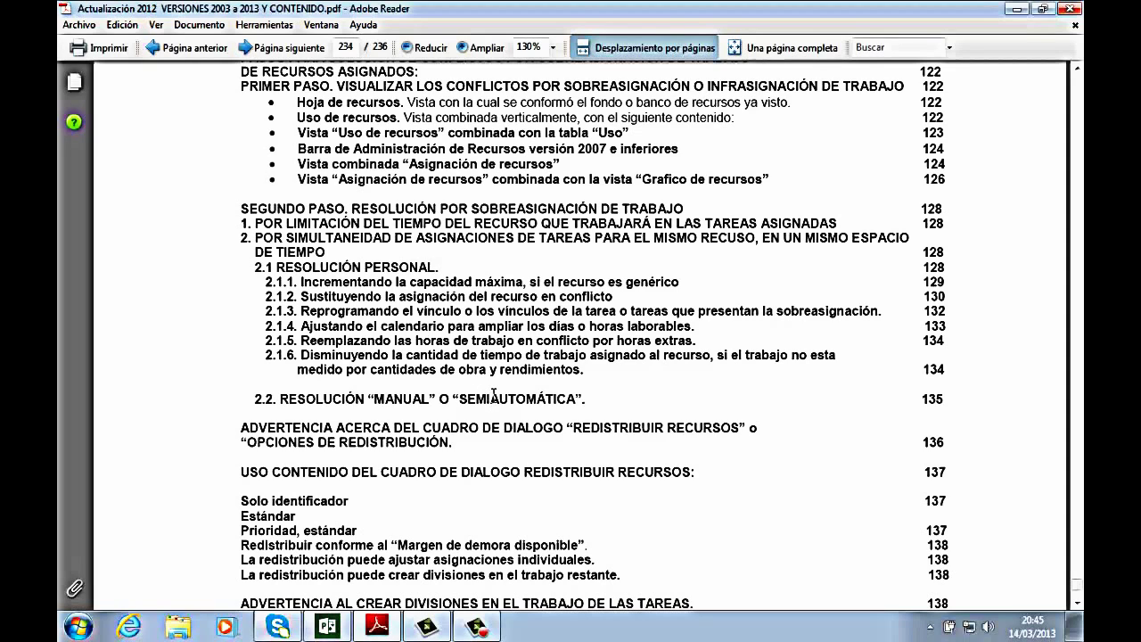
scroll(494, 393, down, 1)
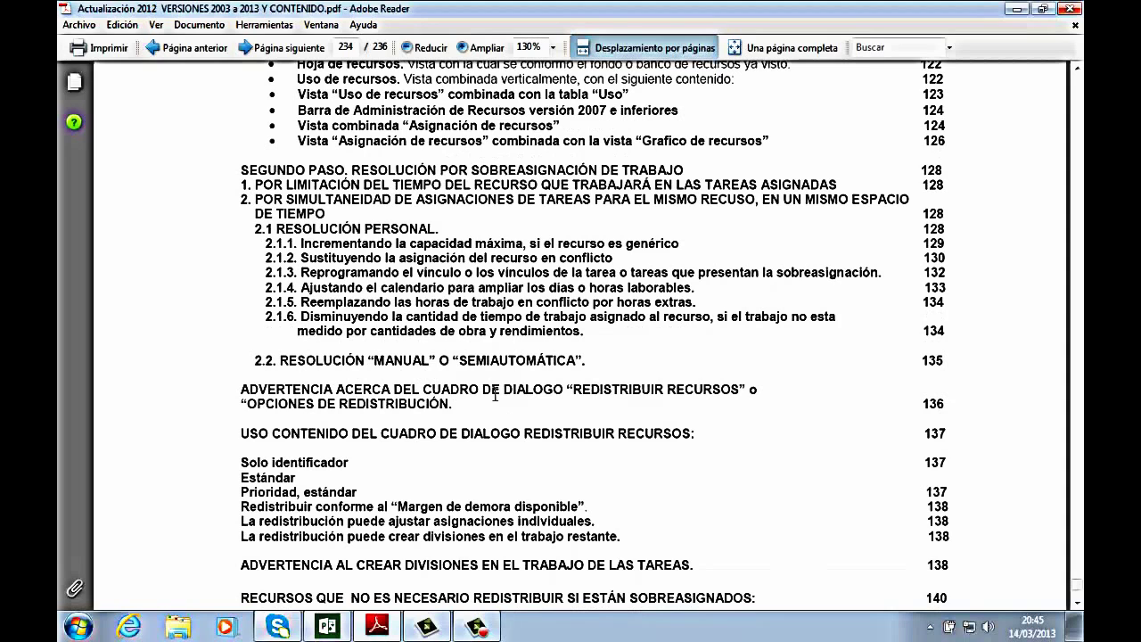
scroll(495, 393, down, 1)
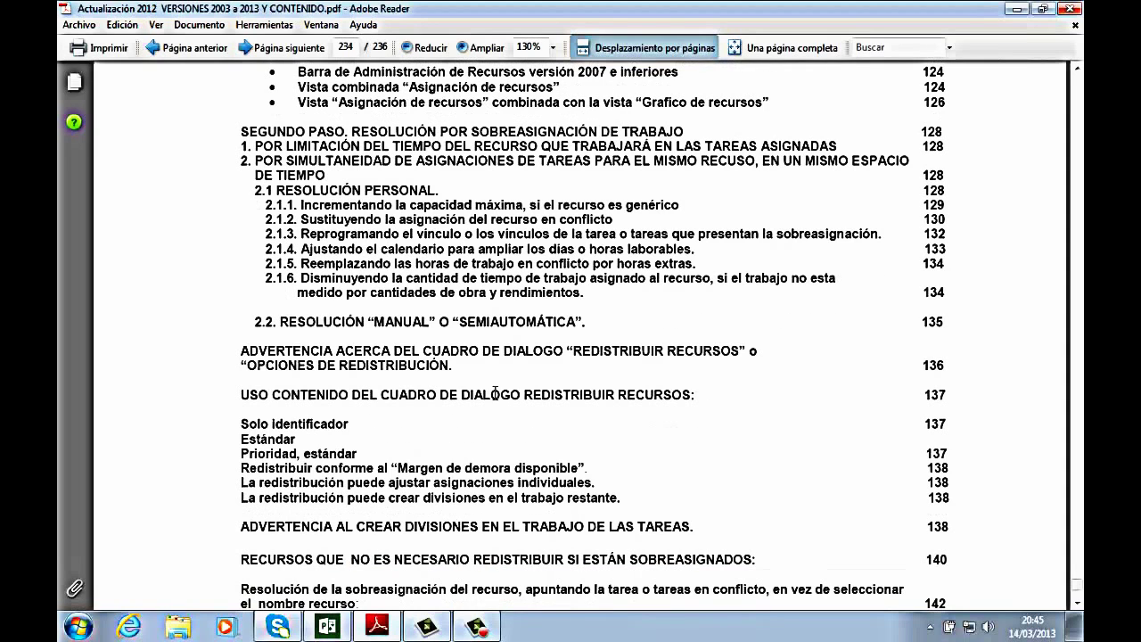
scroll(495, 393, down, 3)
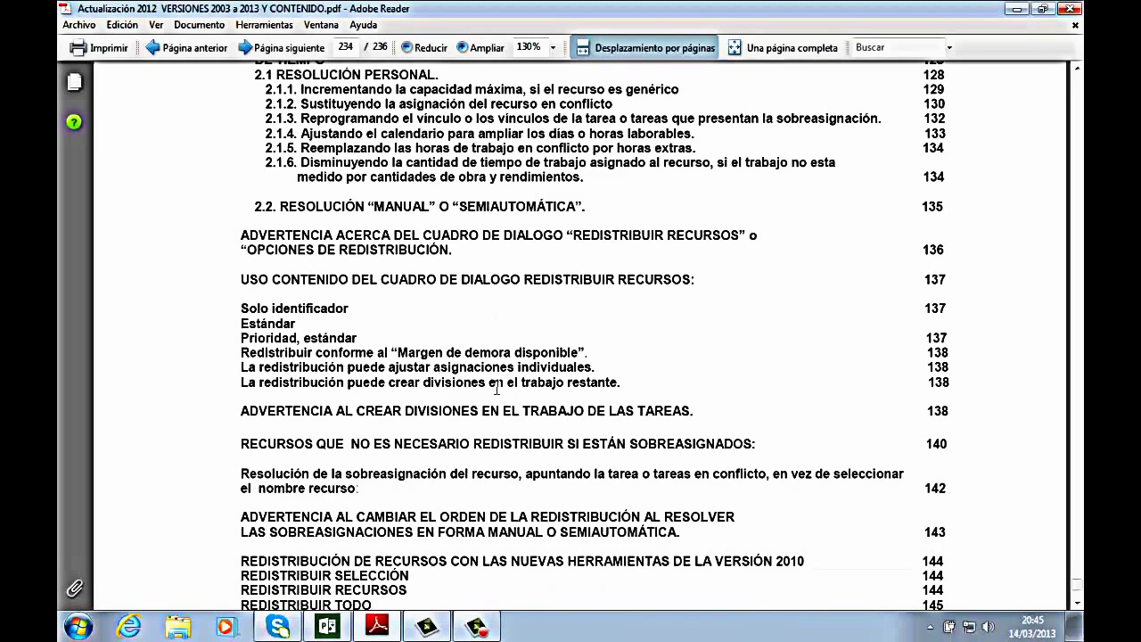
scroll(496, 389, down, 7)
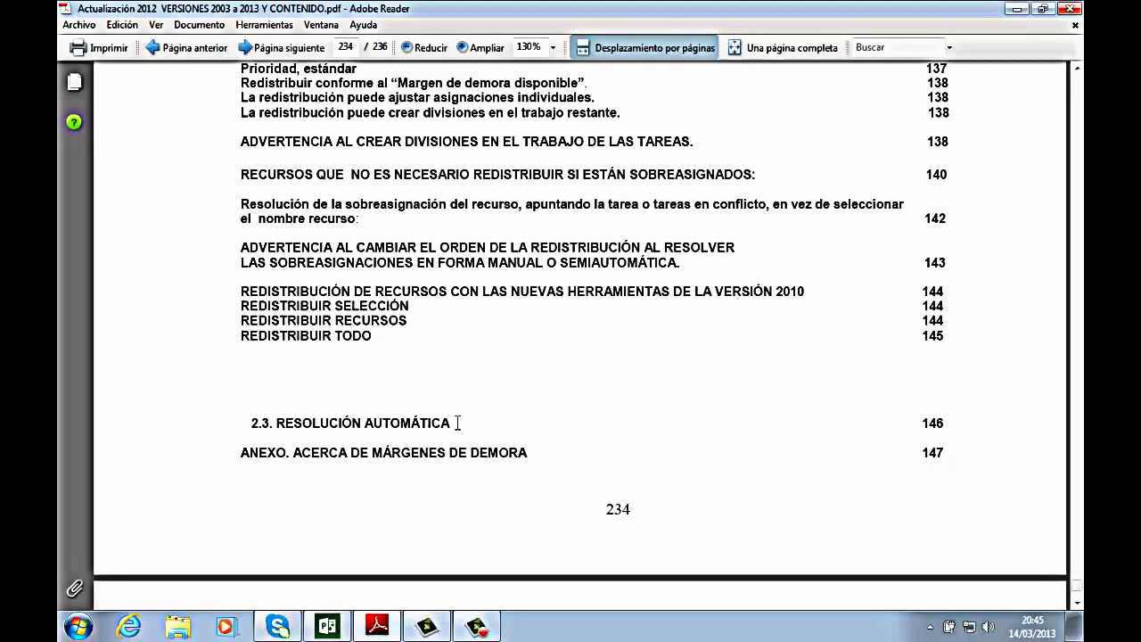
scroll(460, 421, up, 4)
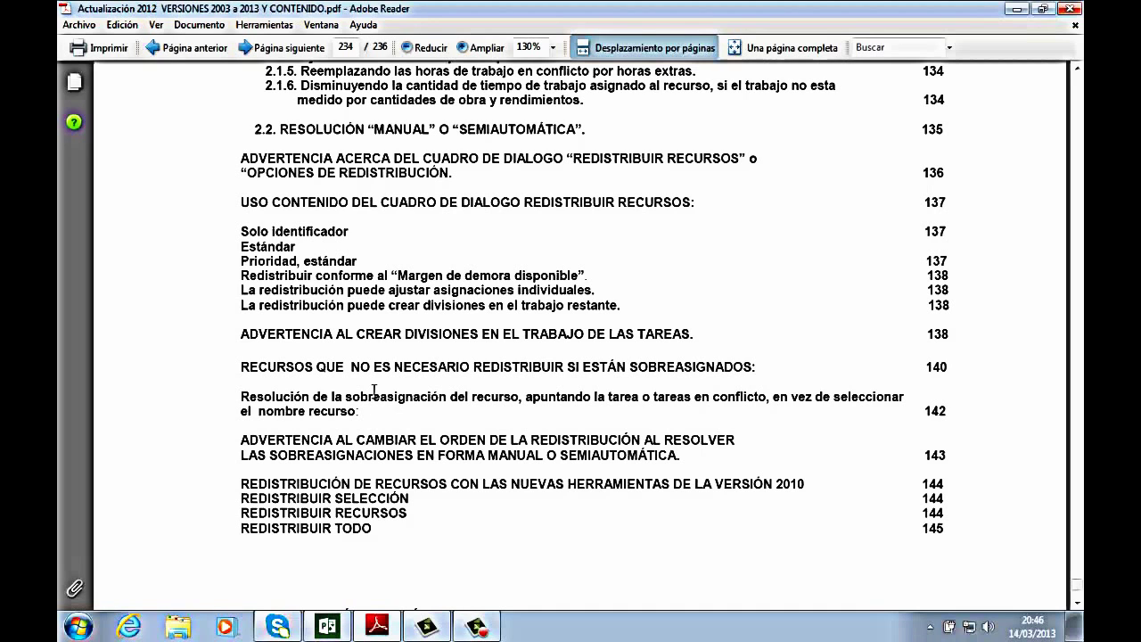
scroll(374, 390, up, 3)
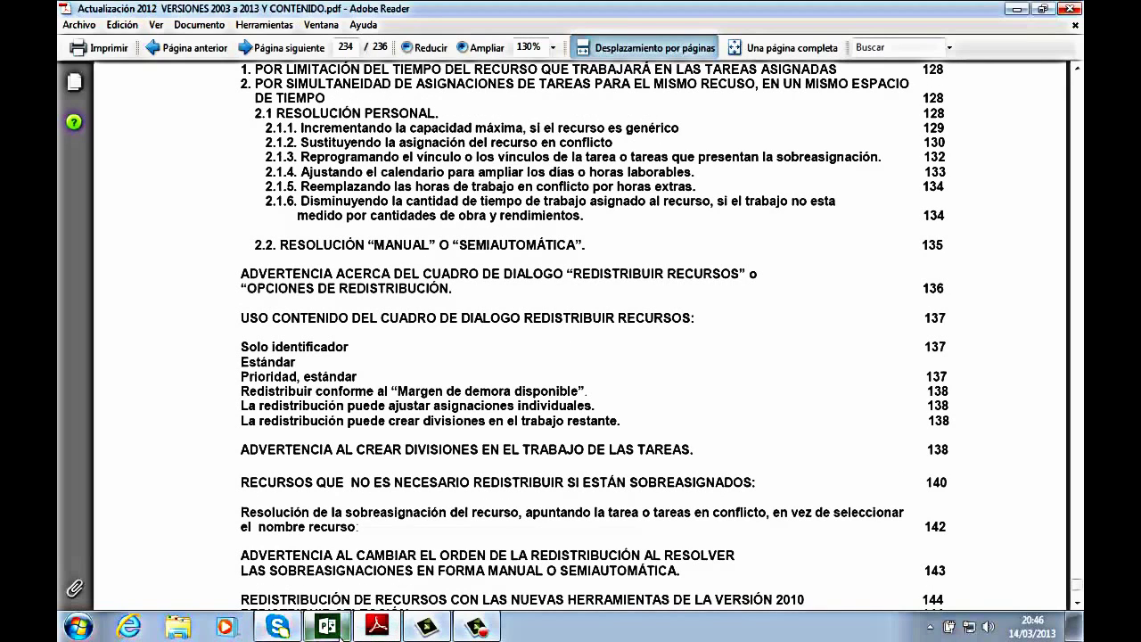
Return to Project, widen the Gantt table to show the full Límite de finalización column and make task 2's row two lines tall
click(328, 636)
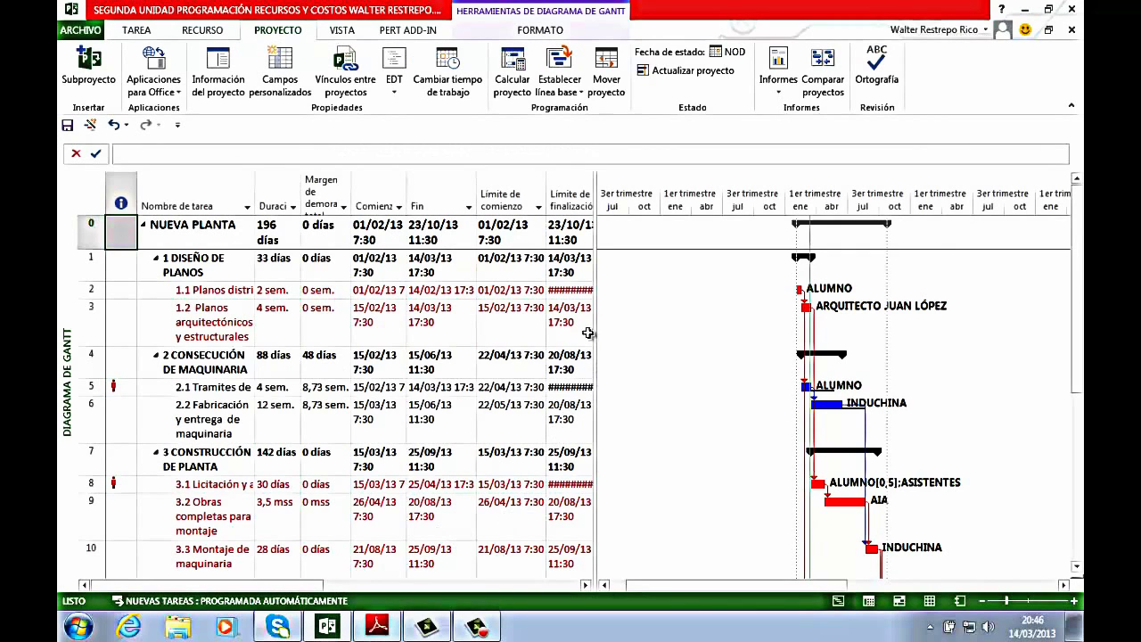
click(588, 185)
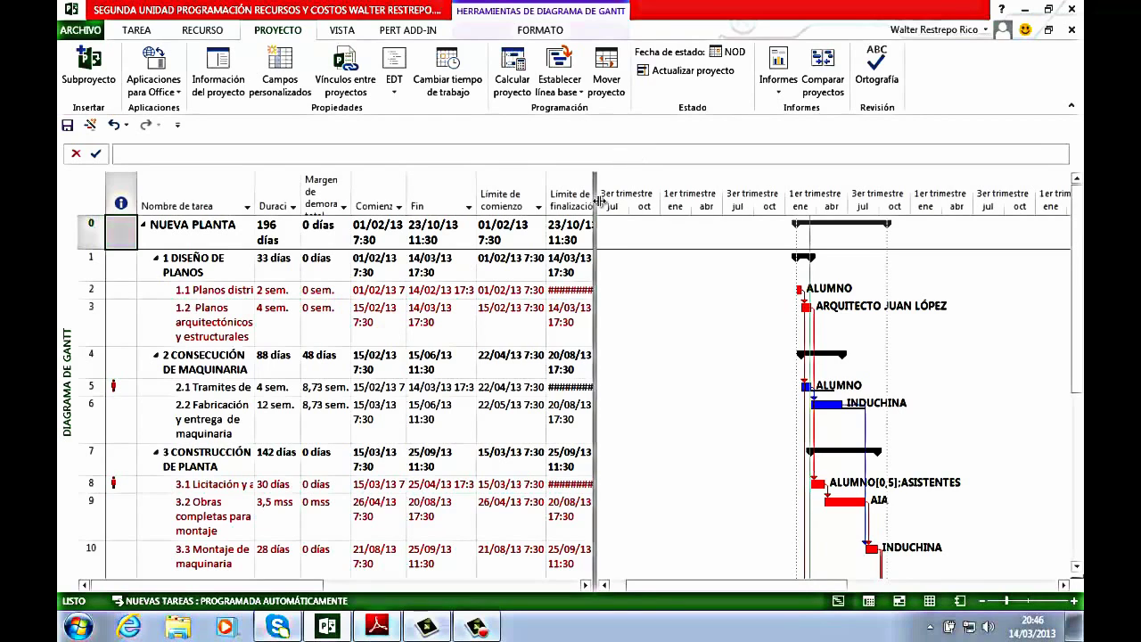
drag(599, 201, 629, 201)
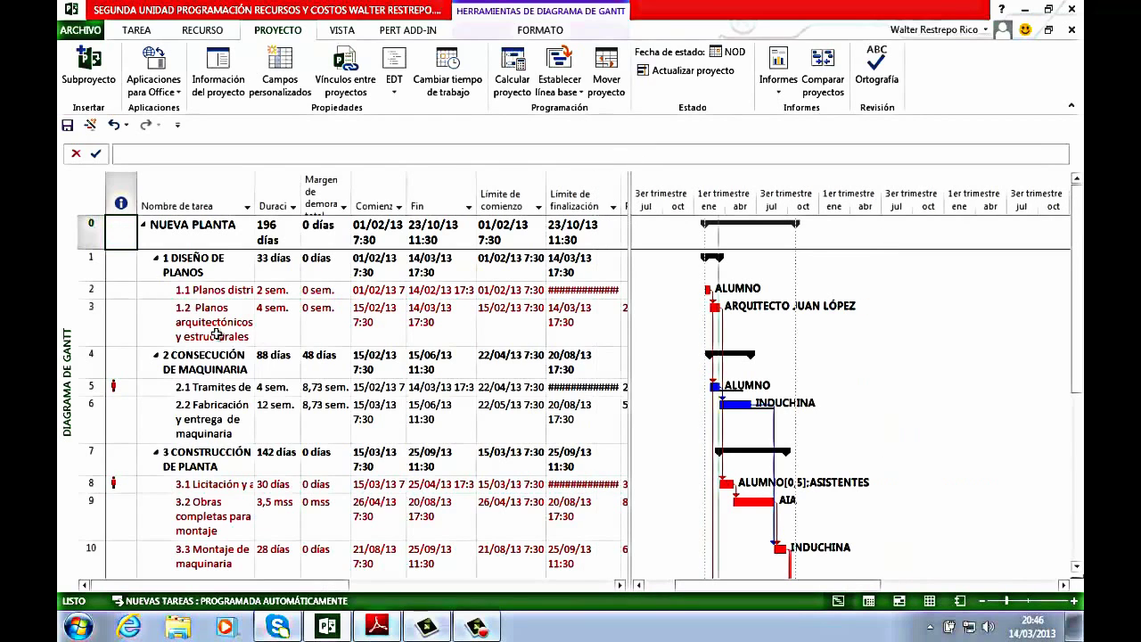
drag(92, 300, 92, 314)
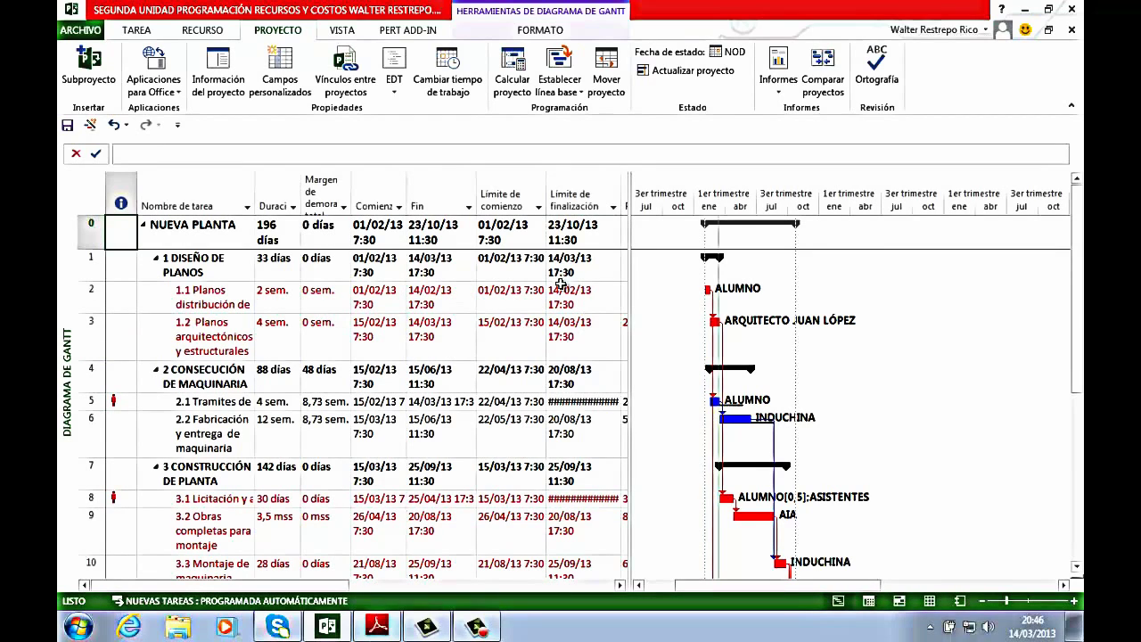
click(465, 283)
click(437, 260)
click(370, 260)
Examine the project's start, finish, duration, work and cost statistics through Información del proyecto, and close them
click(221, 77)
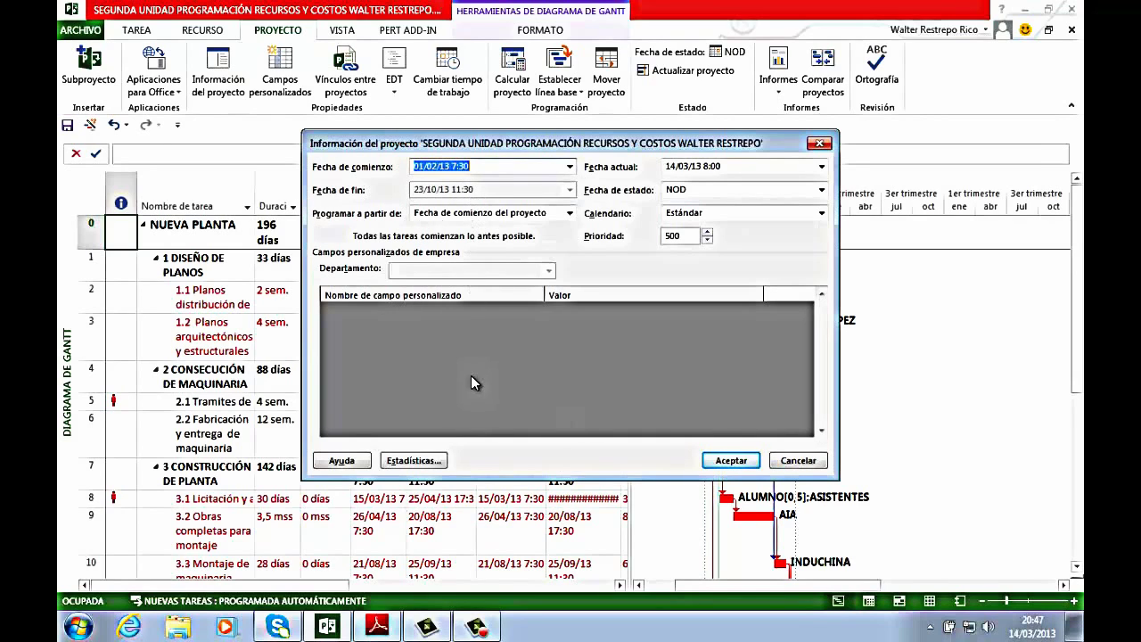
click(434, 461)
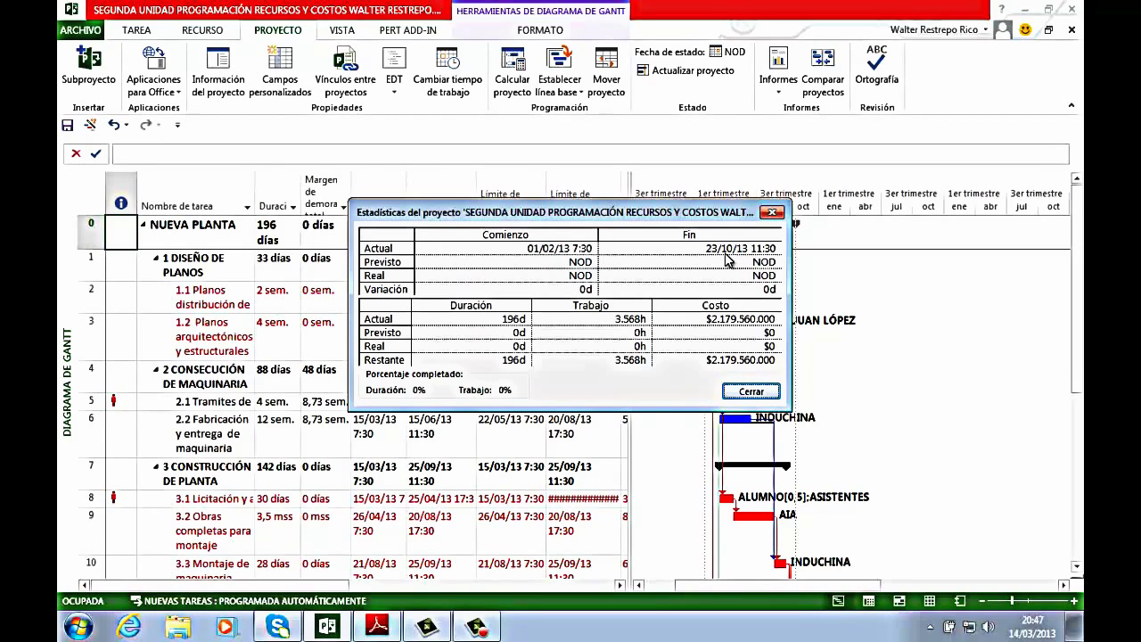
click(750, 390)
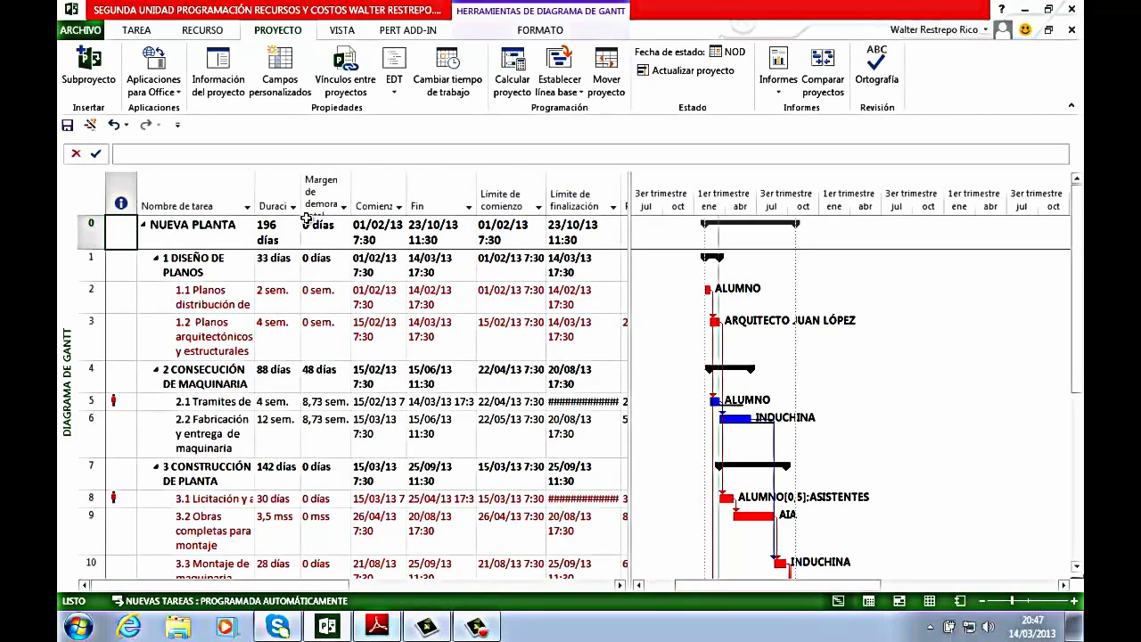
Review Estadísticas del proyecto from the file's Información page and return to the Diagrama de Gantt
click(80, 32)
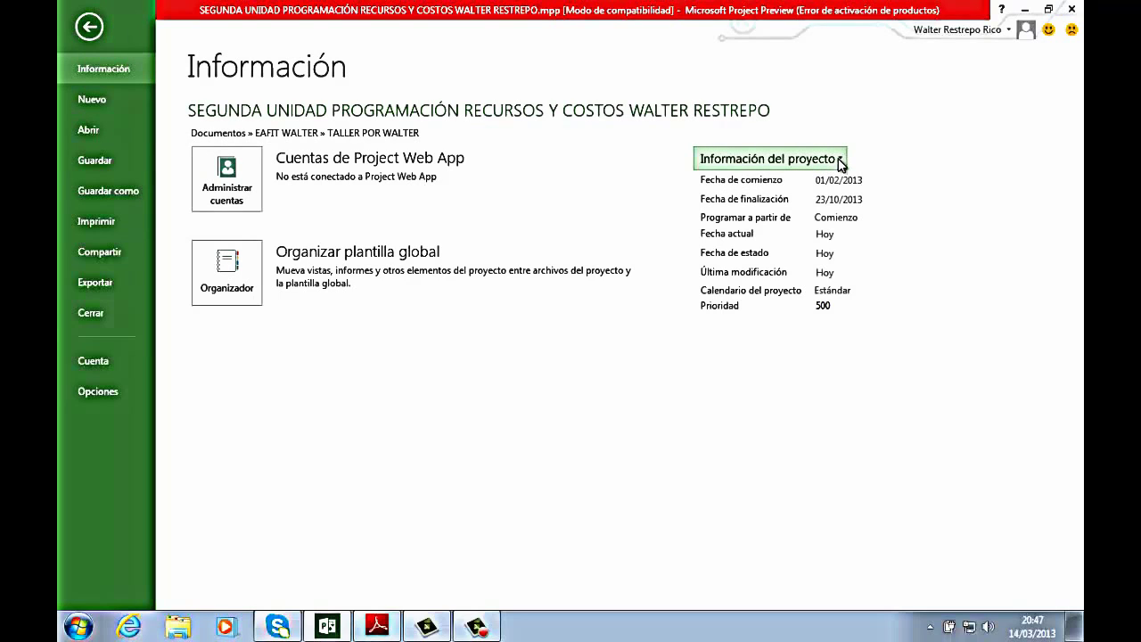
click(839, 161)
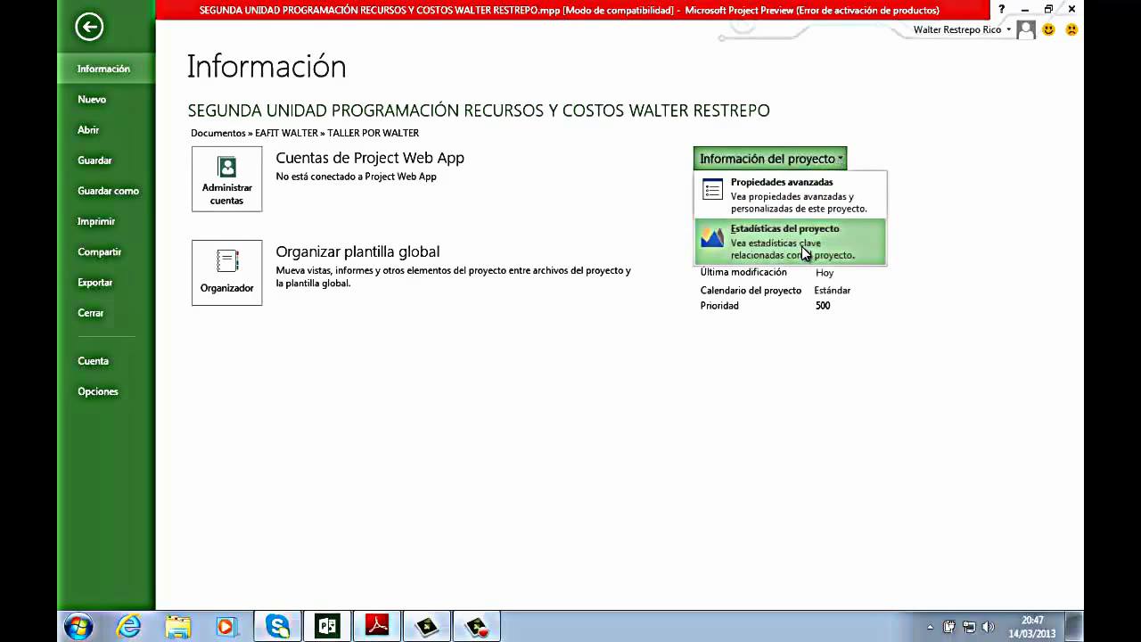
click(805, 253)
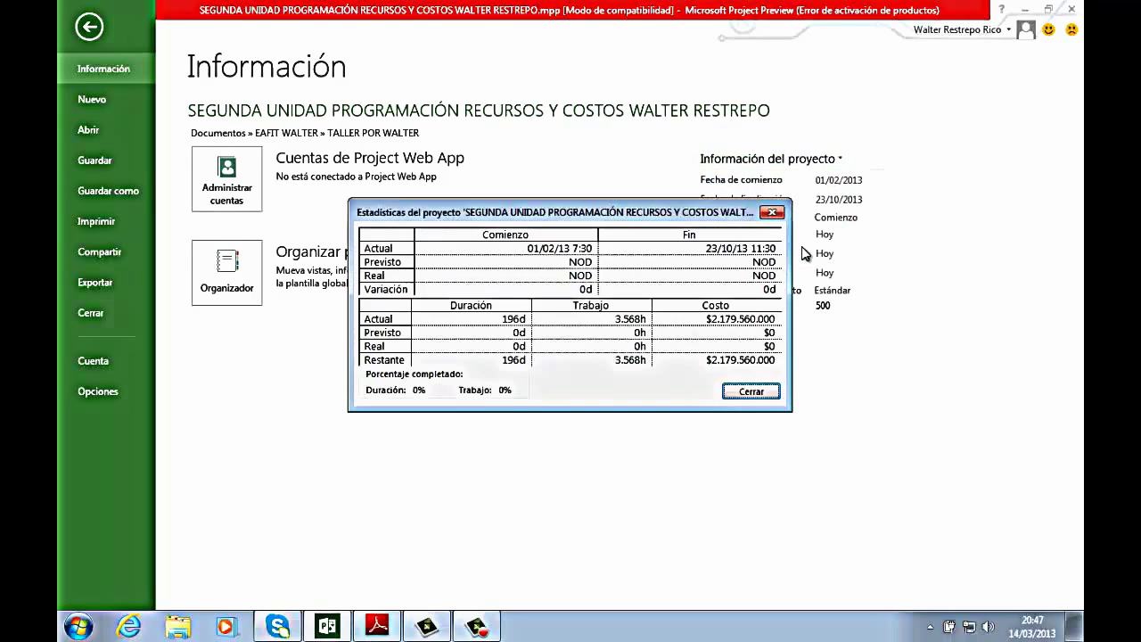
click(752, 393)
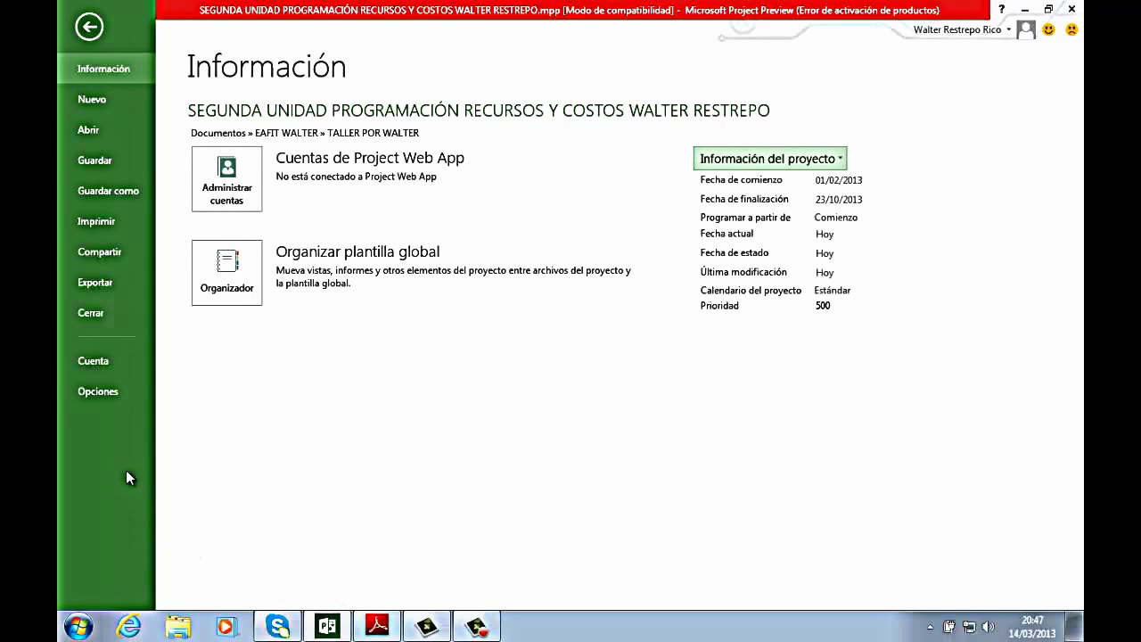
key(Escape)
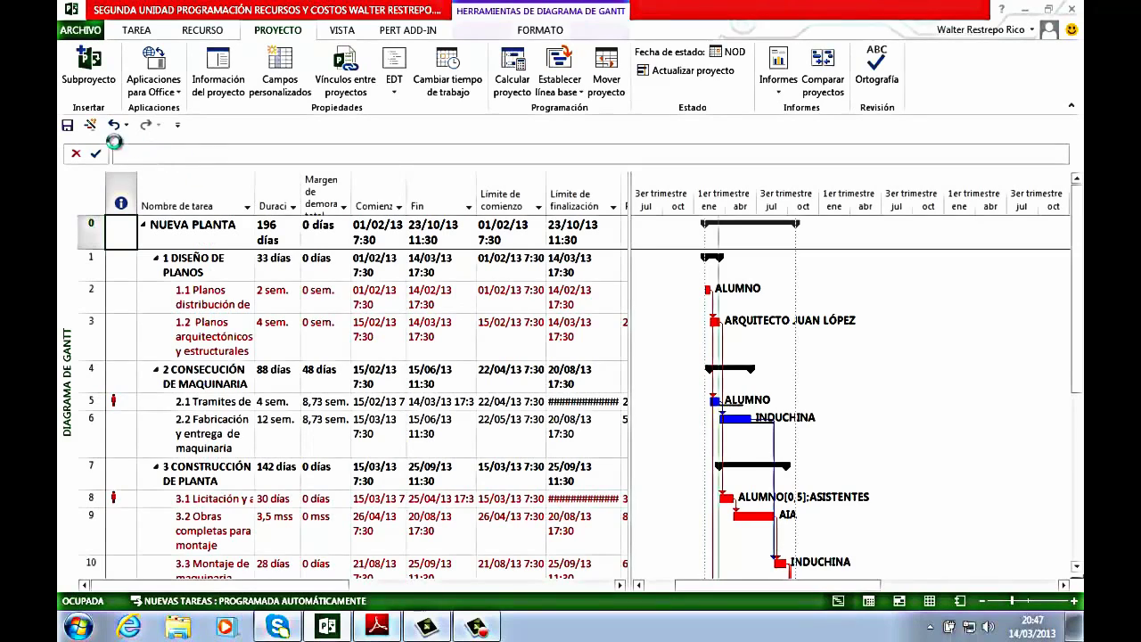
Open the Project options for customizing the quick access commands and list Todos los comandos
key(alt+f)
key(t)
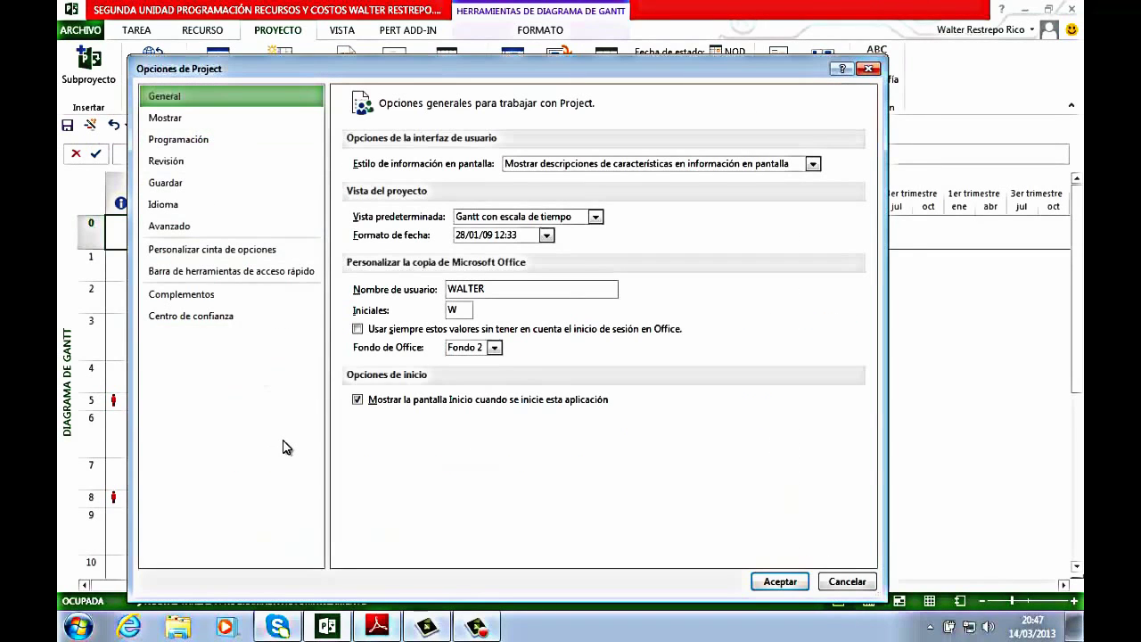
click(234, 279)
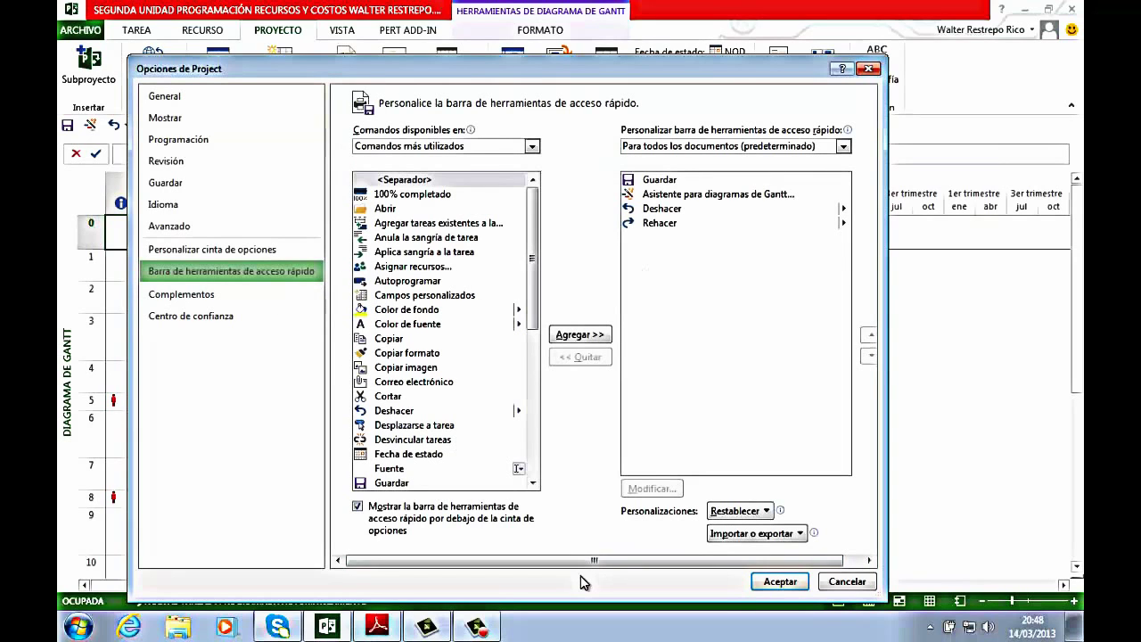
click(532, 146)
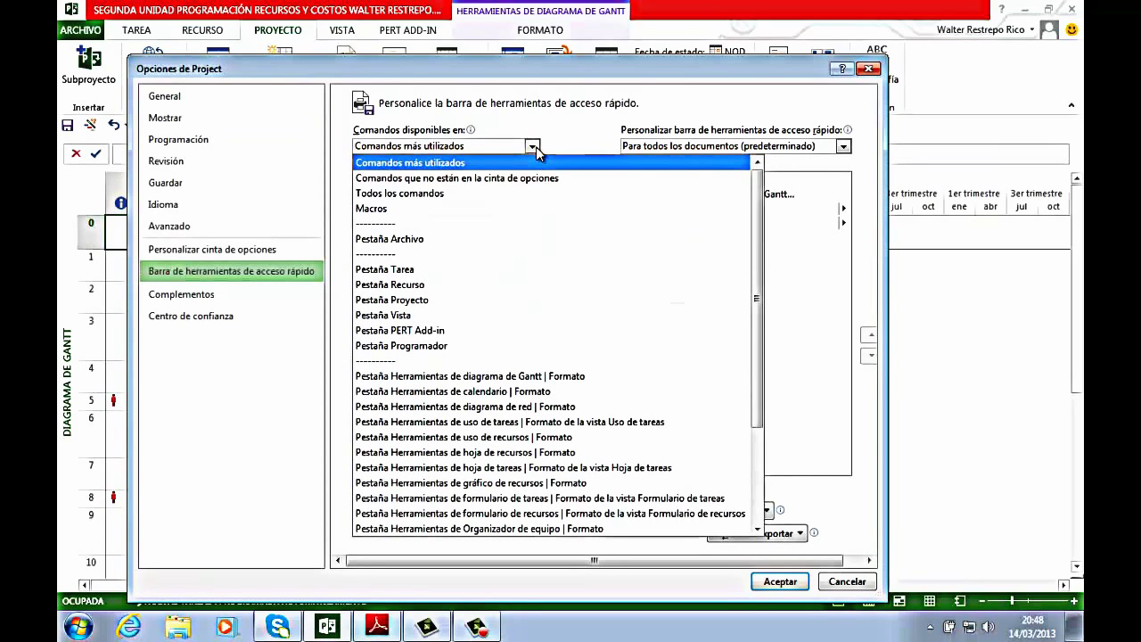
click(513, 193)
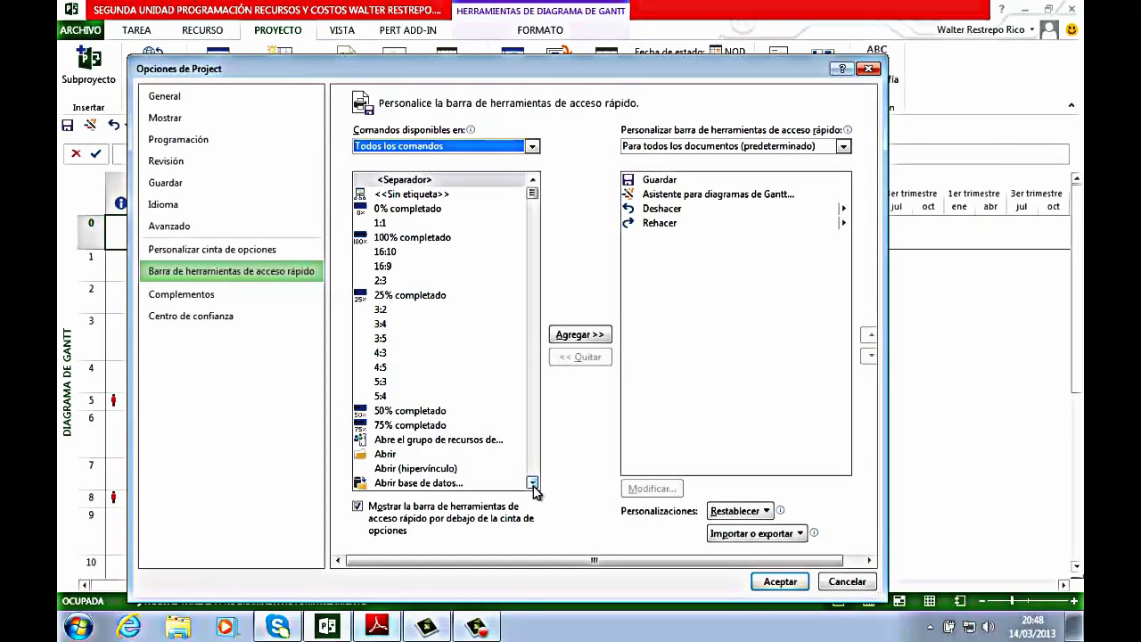
Add the Estadísticas del proyecto command to quick access for all documents and accept the options
drag(532, 483, 533, 486)
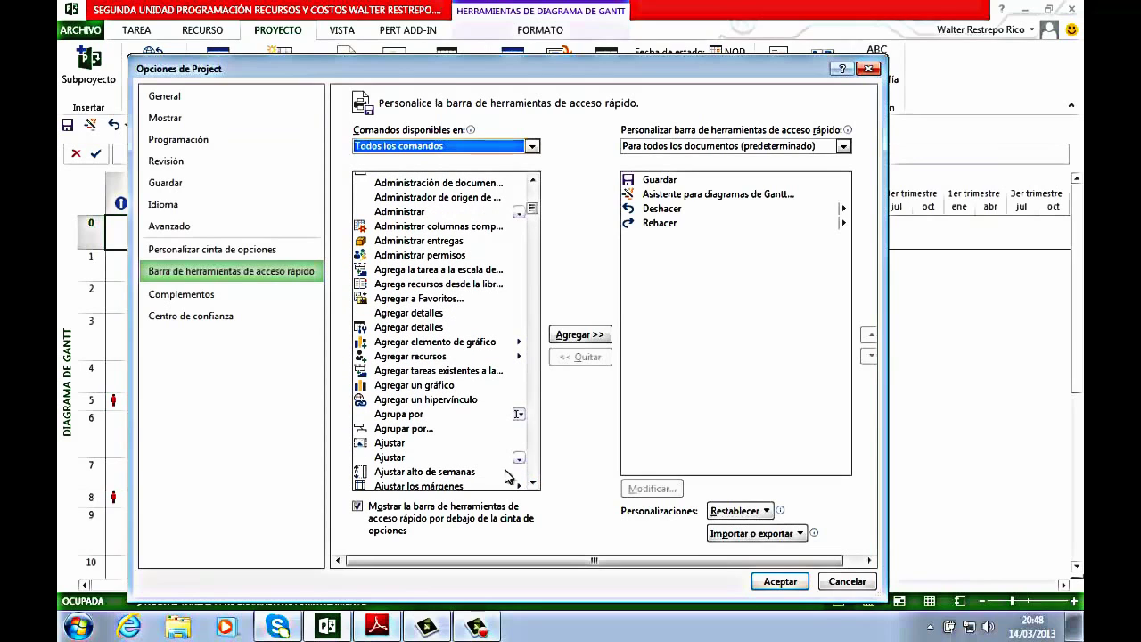
drag(533, 483, 533, 484)
drag(532, 220, 539, 290)
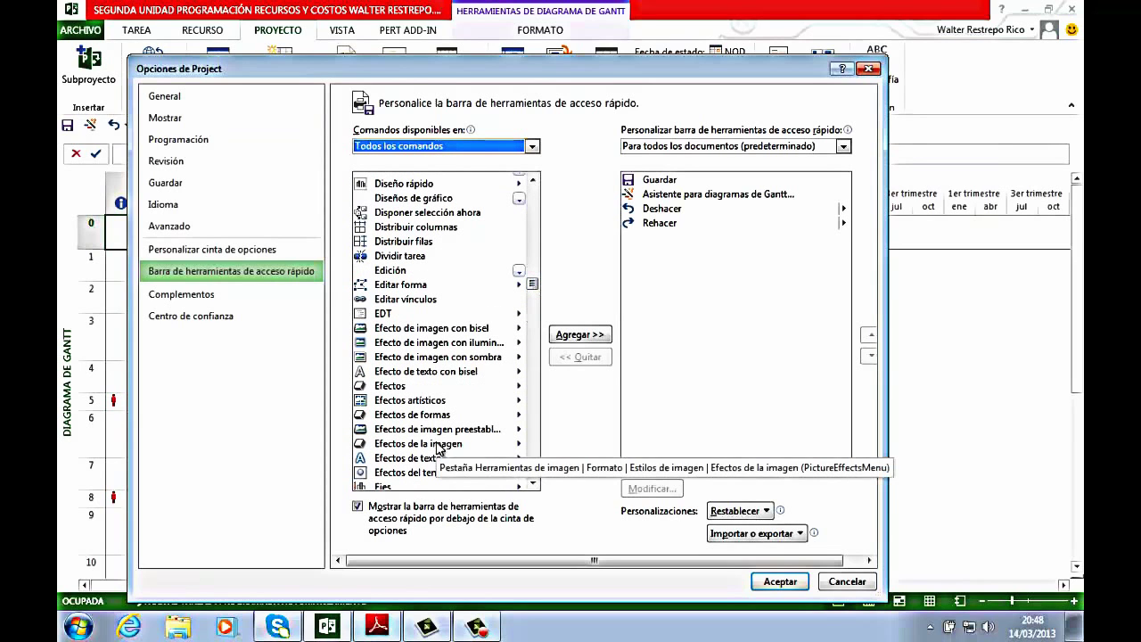
scroll(437, 448, down, 1)
scroll(438, 449, down, 4)
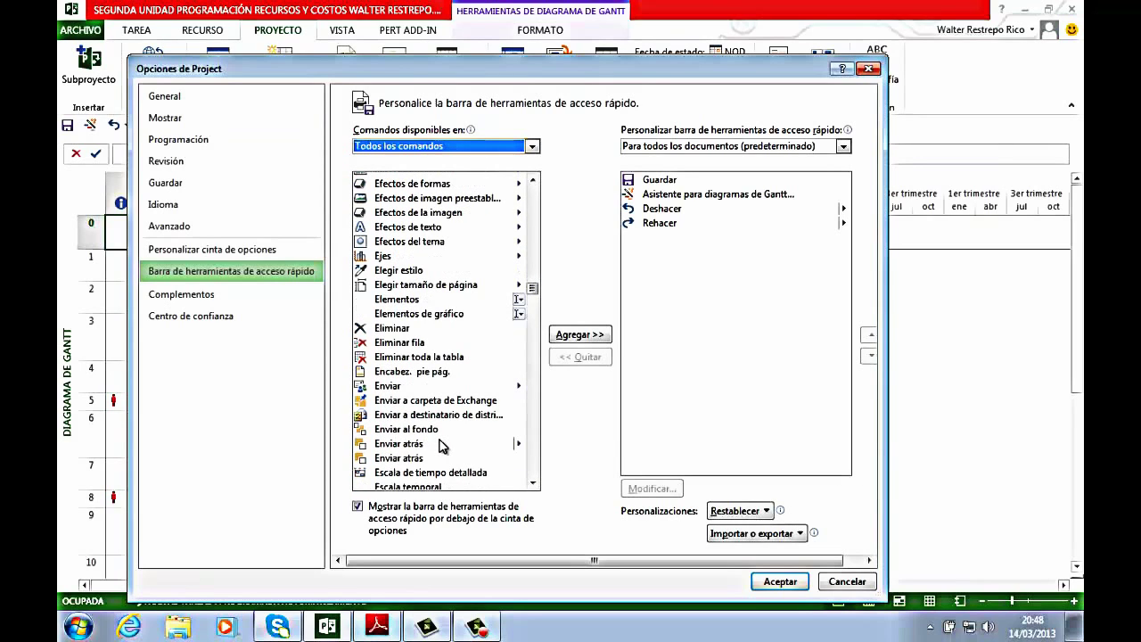
scroll(441, 446, down, 2)
scroll(441, 446, down, 4)
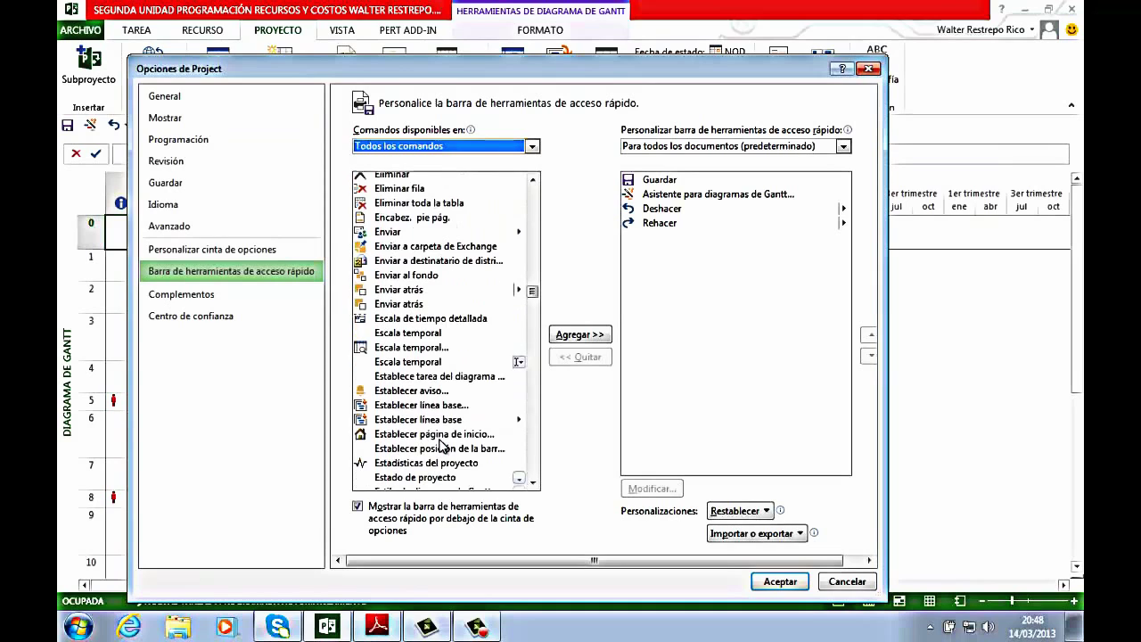
click(412, 385)
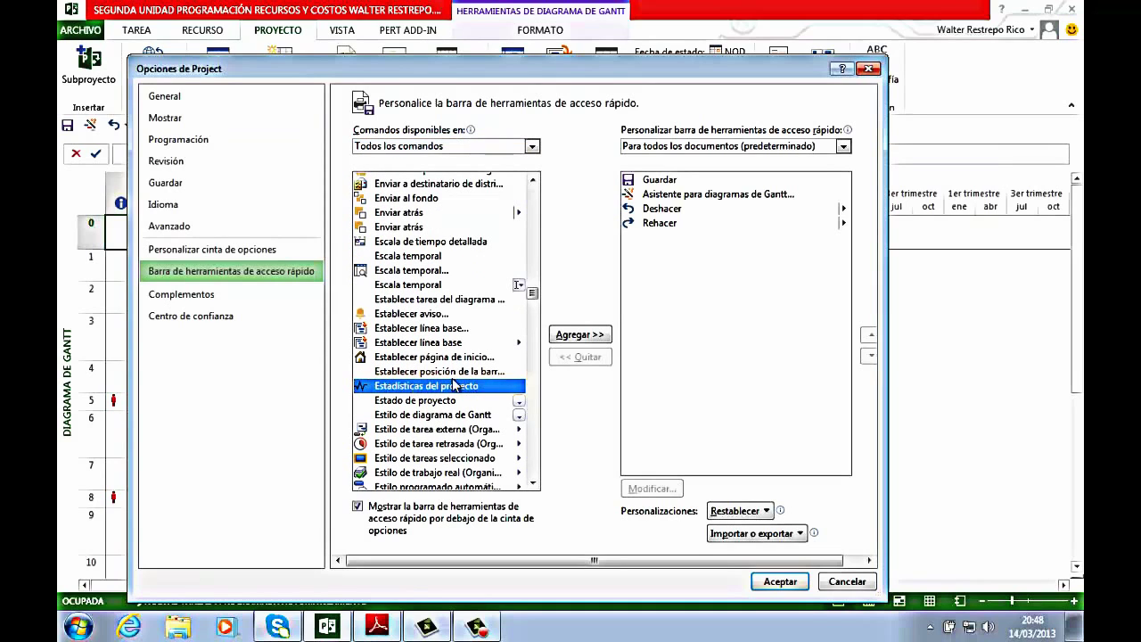
click(580, 334)
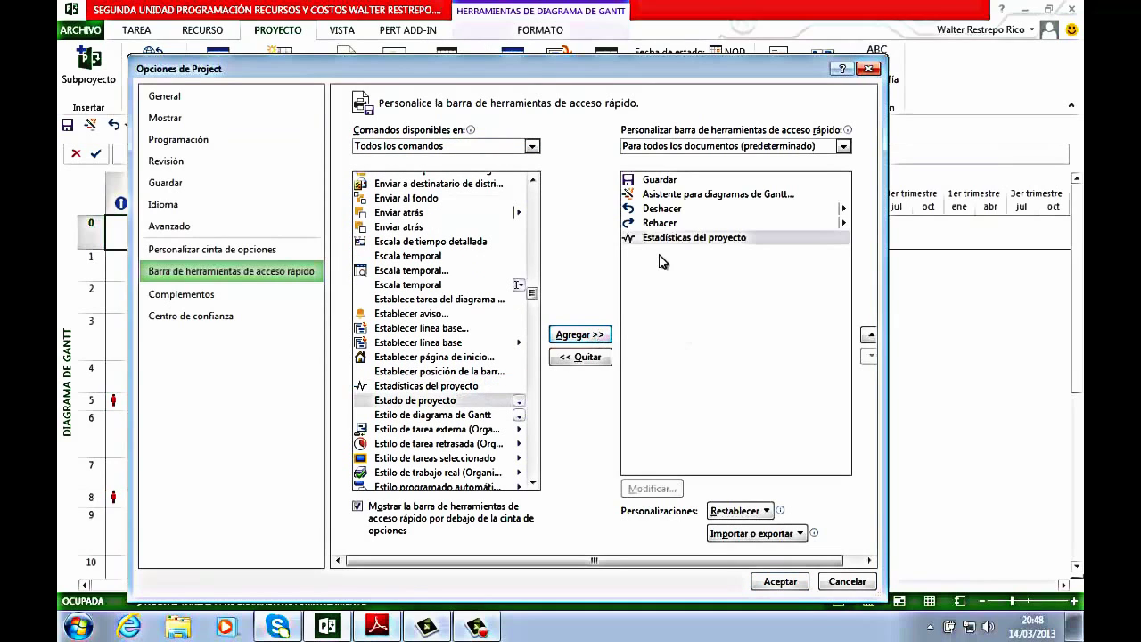
click(778, 581)
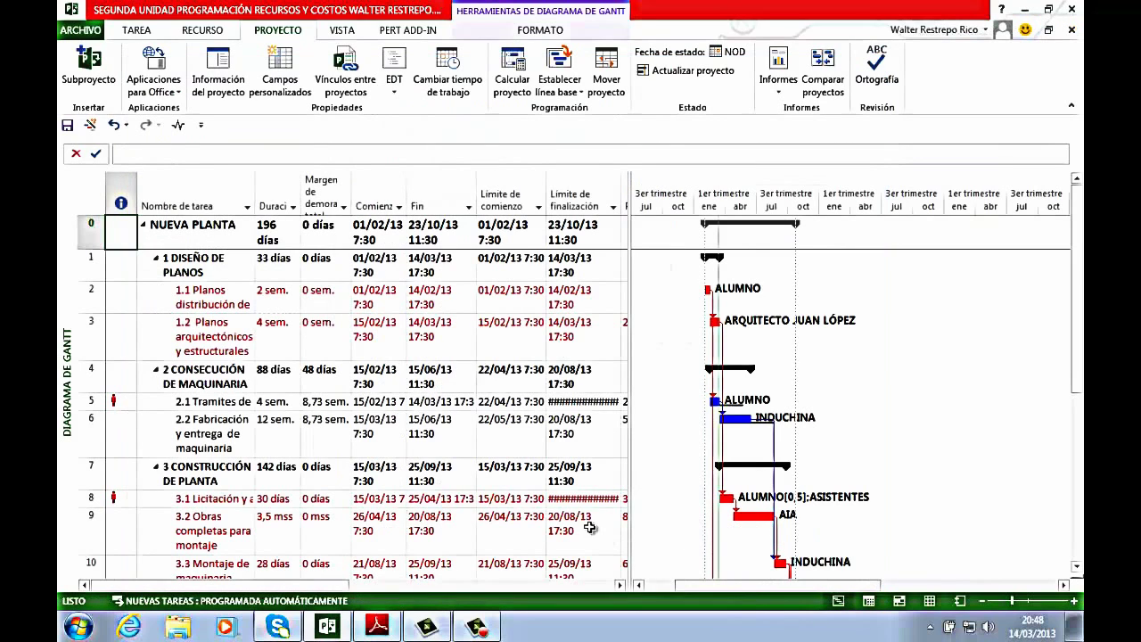
Review the project statistics with the quick access command Estadísticas del proyecto and close them
click(179, 125)
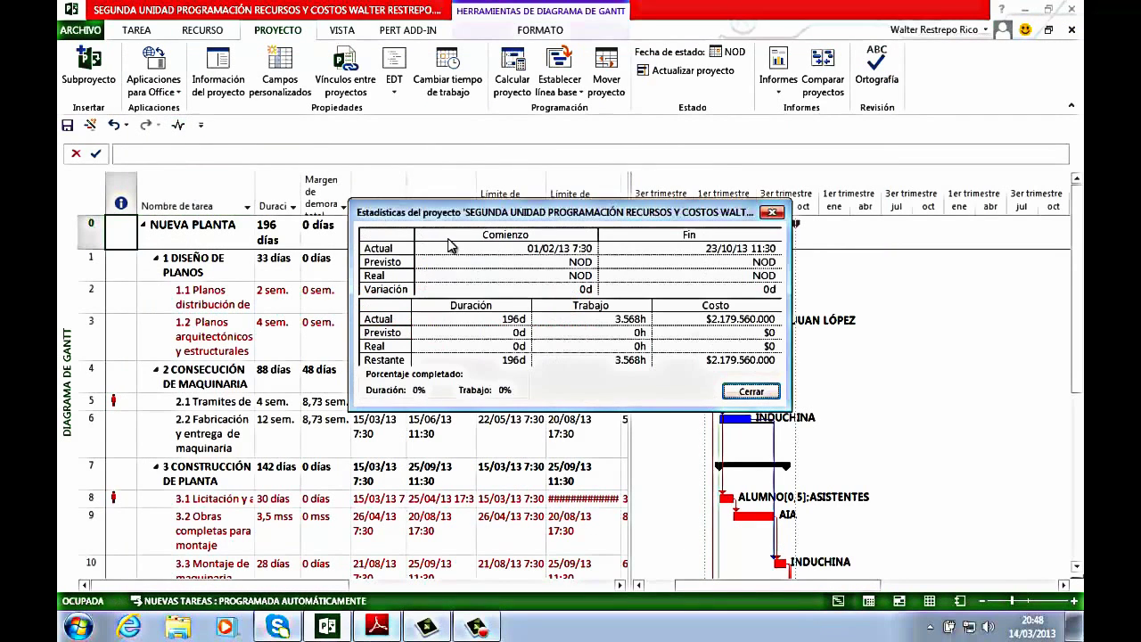
click(751, 392)
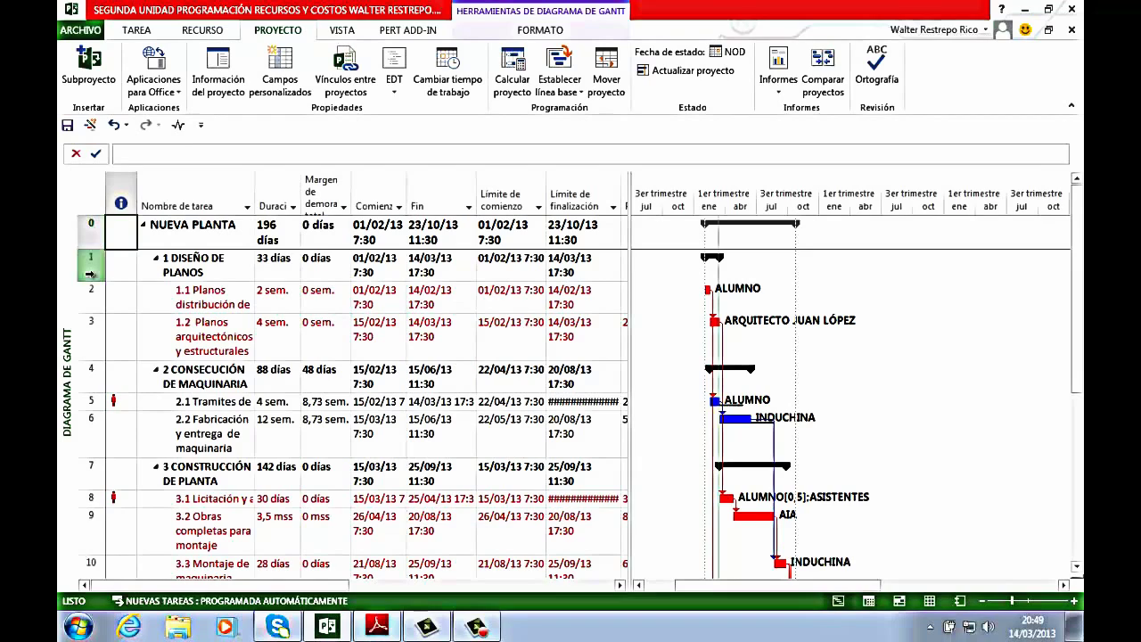
click(219, 258)
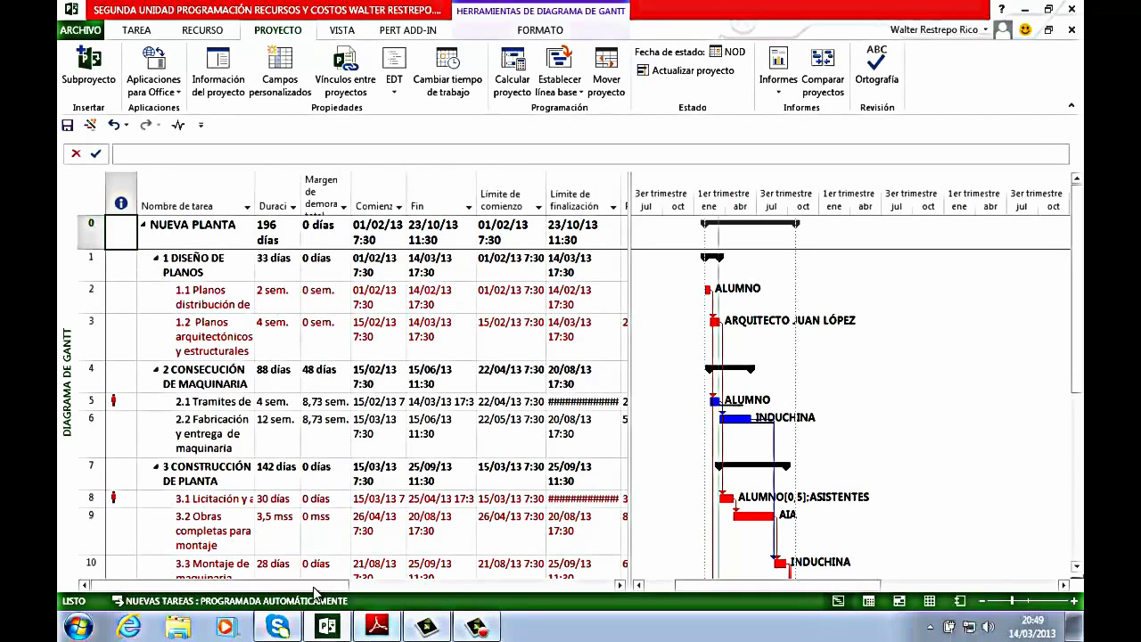
Switch to Adobe Reader and review the contents entries on resolving work overallocations, from SEGUNDO PASO through section 2.2
click(377, 627)
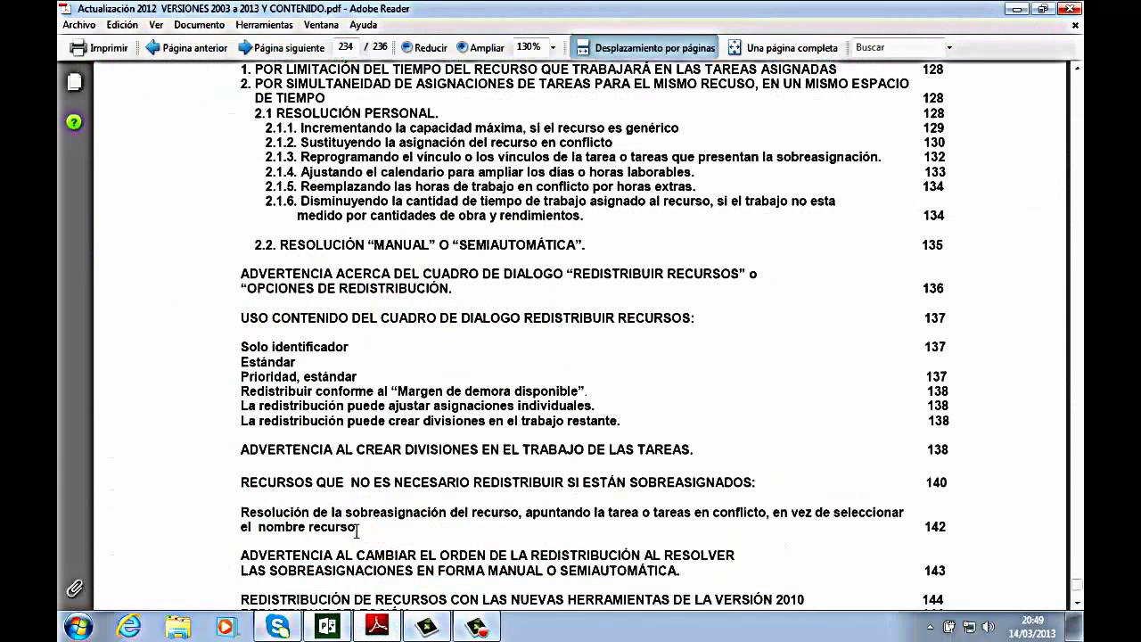
scroll(348, 474, up, 1)
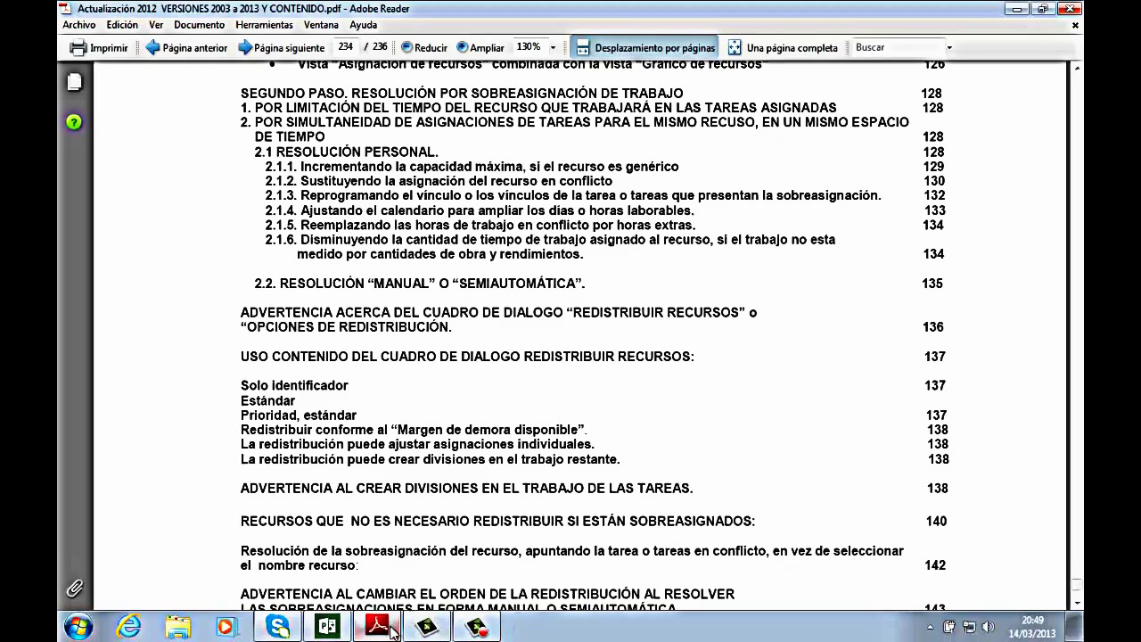
mouse_move(393, 631)
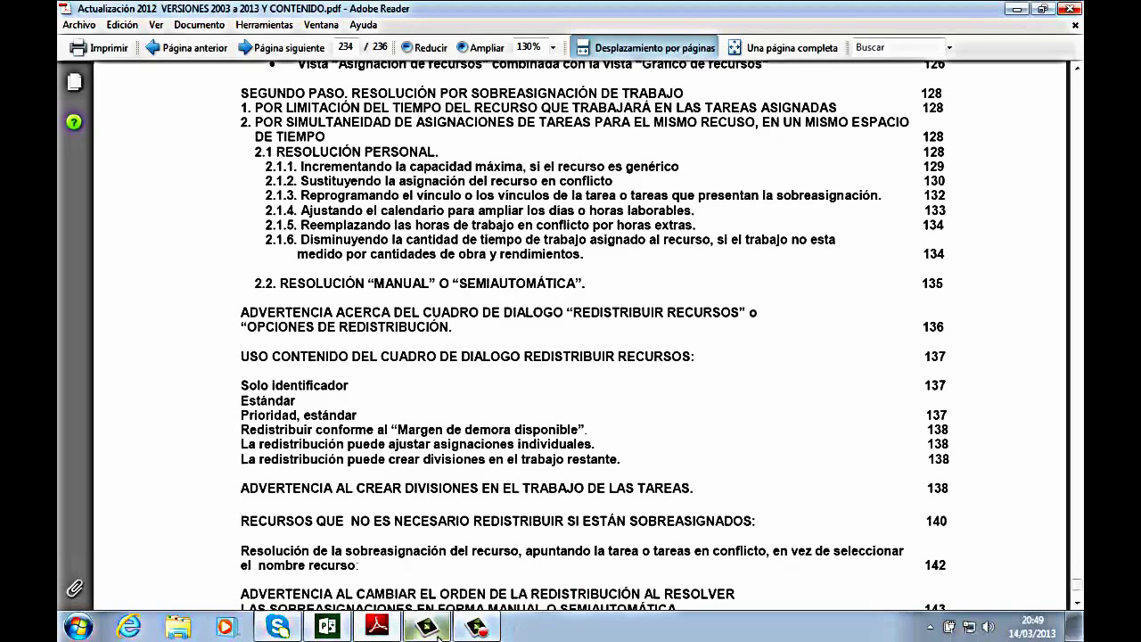
Return to Project and reduce all task rows in the Gantt table to one line tall
click(349, 624)
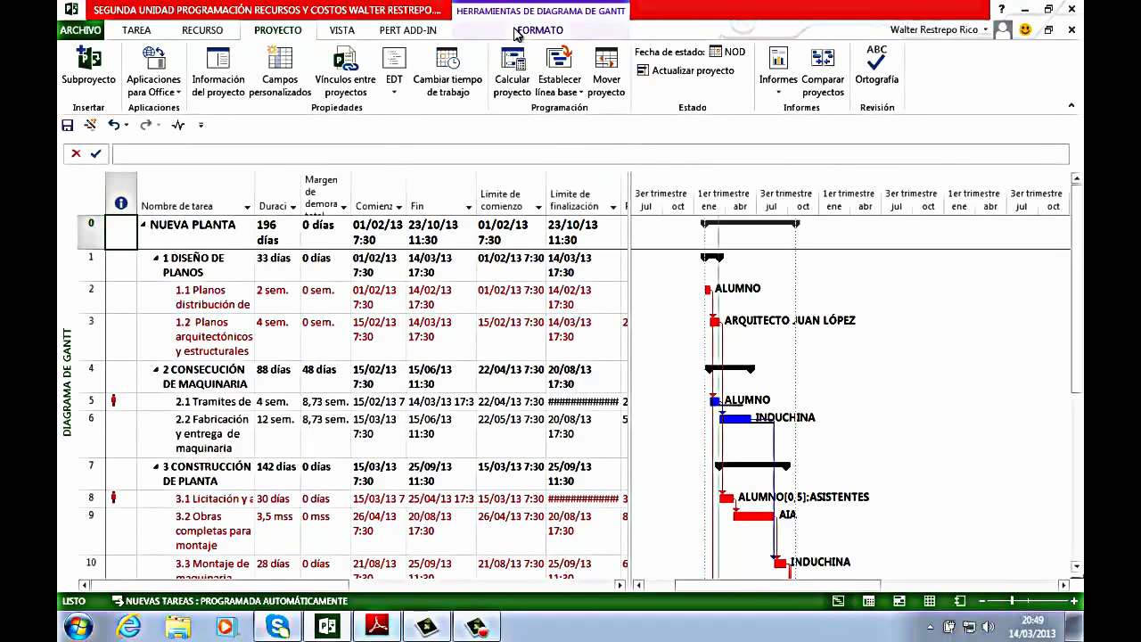
click(209, 34)
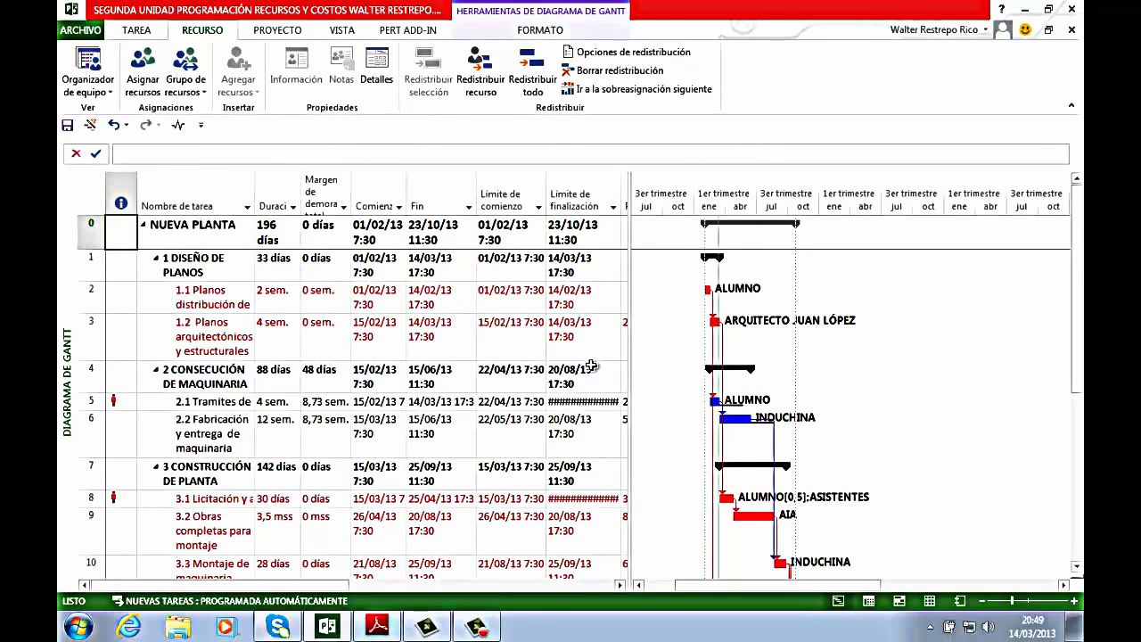
scroll(590, 372, down, 1)
scroll(591, 371, up, 1)
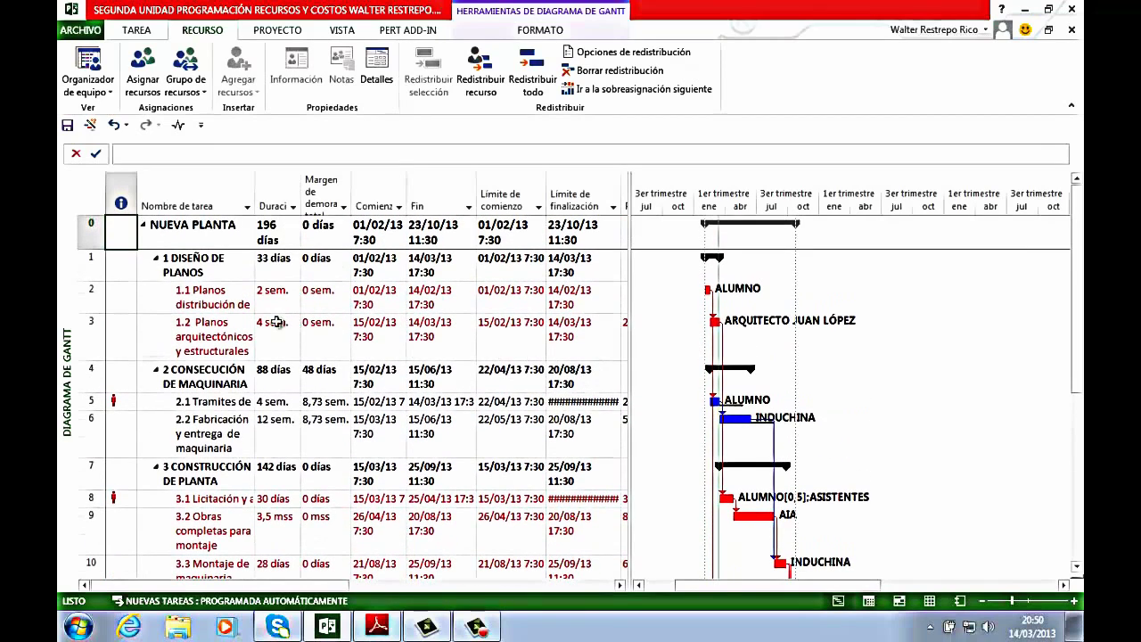
click(91, 230)
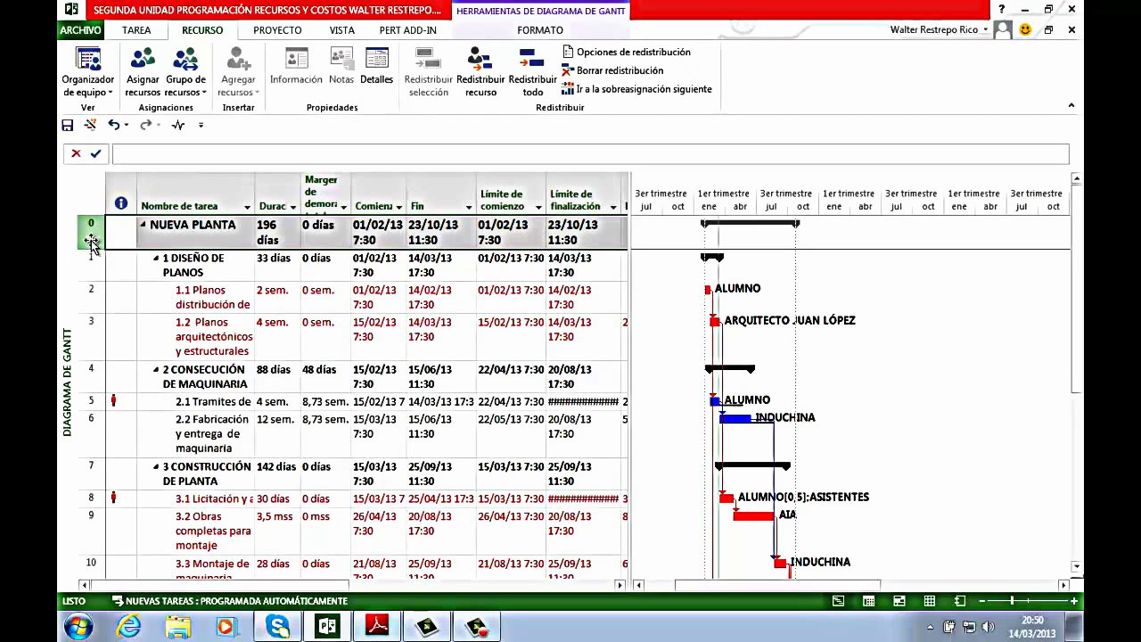
click(88, 188)
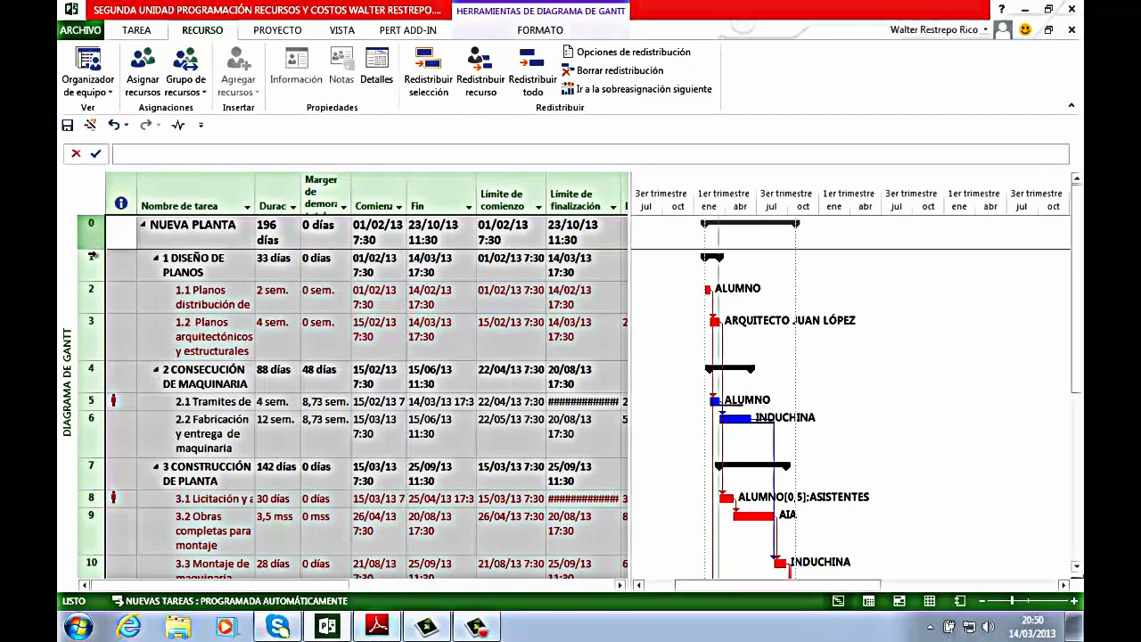
drag(96, 281, 97, 271)
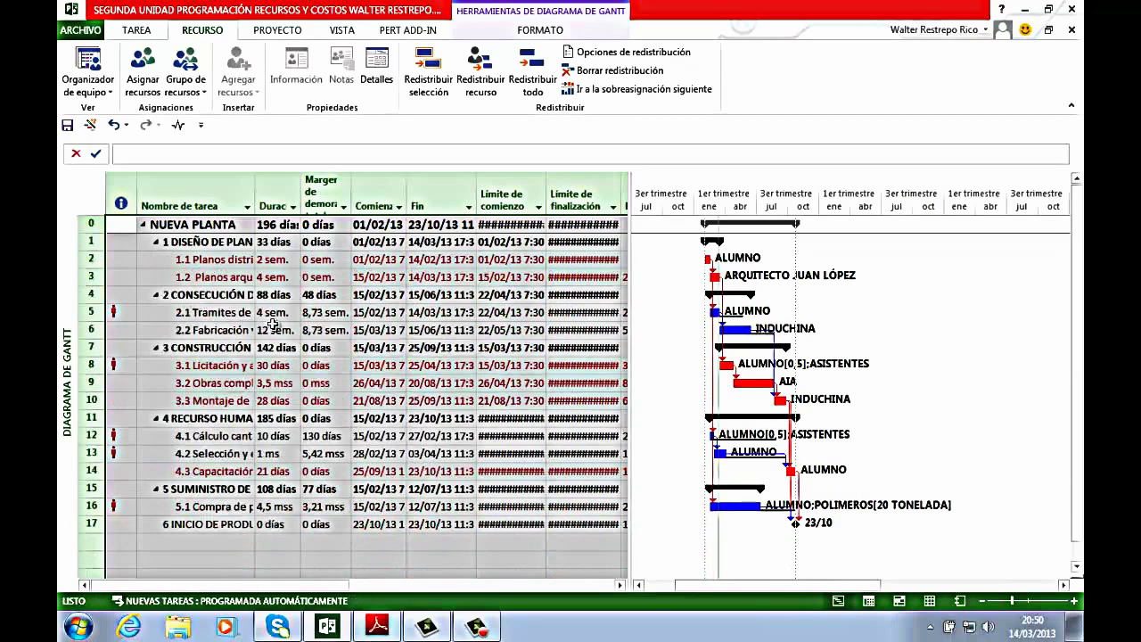
click(489, 365)
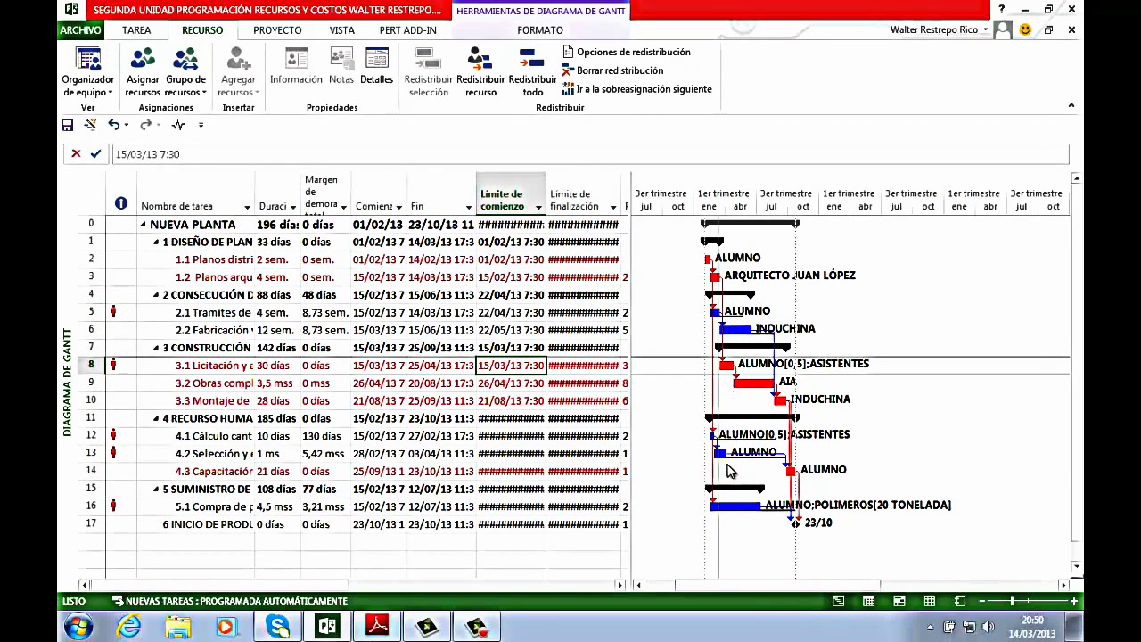
Level only the resource ALUMNO with Redistribuir recurso
click(472, 69)
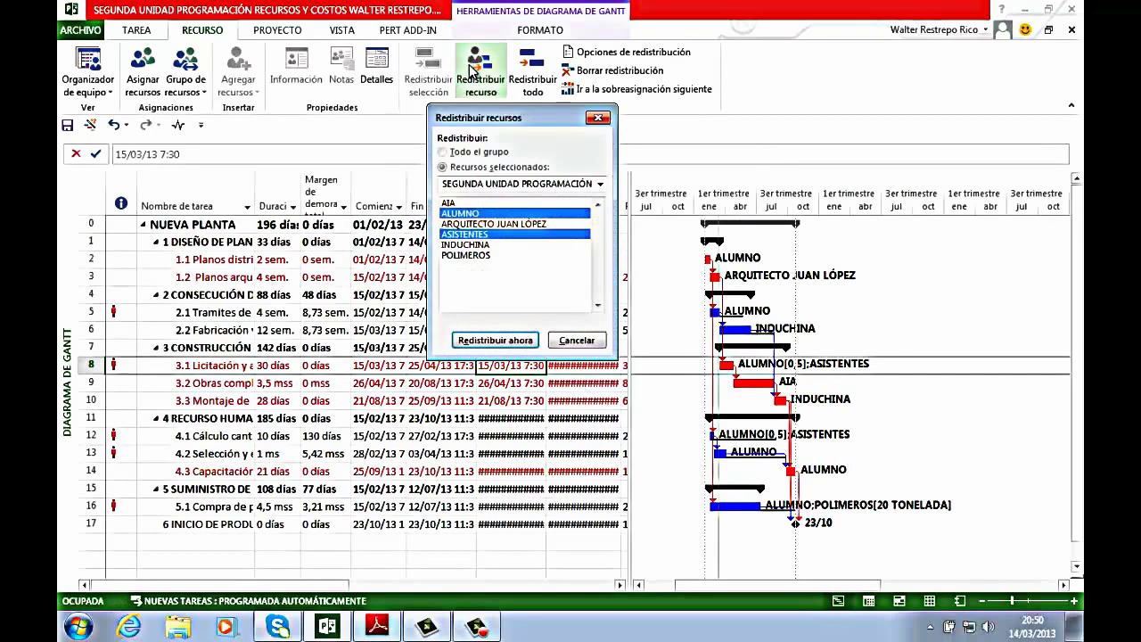
click(486, 217)
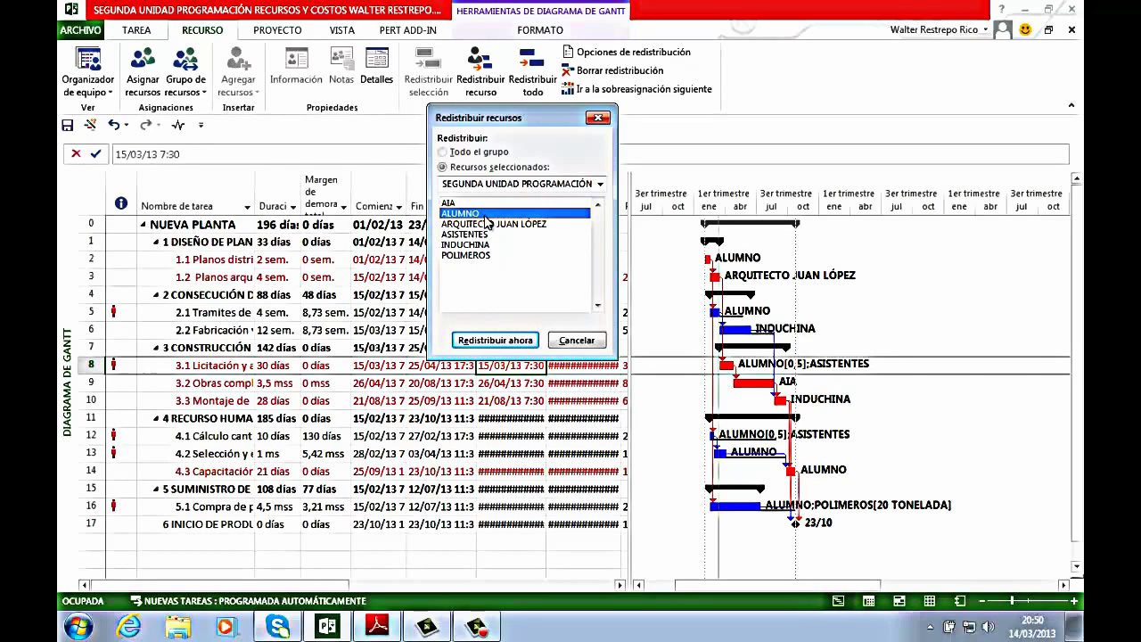
click(495, 340)
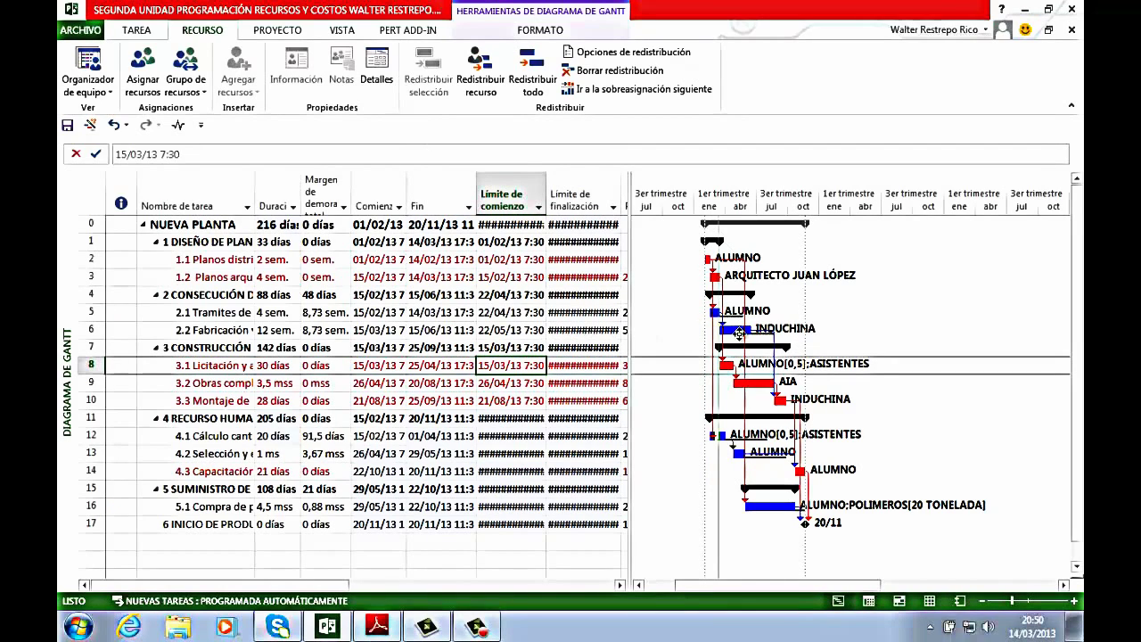
Check the leveled project's statistics and its file Información page, then return to the Diagrama de Gantt
click(178, 125)
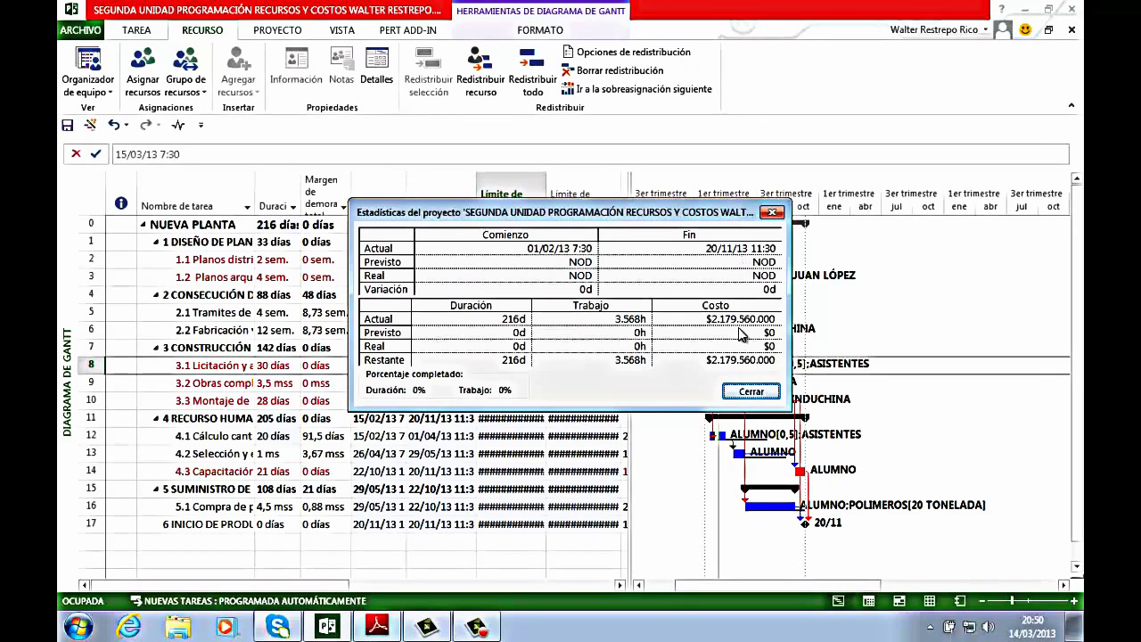
click(752, 392)
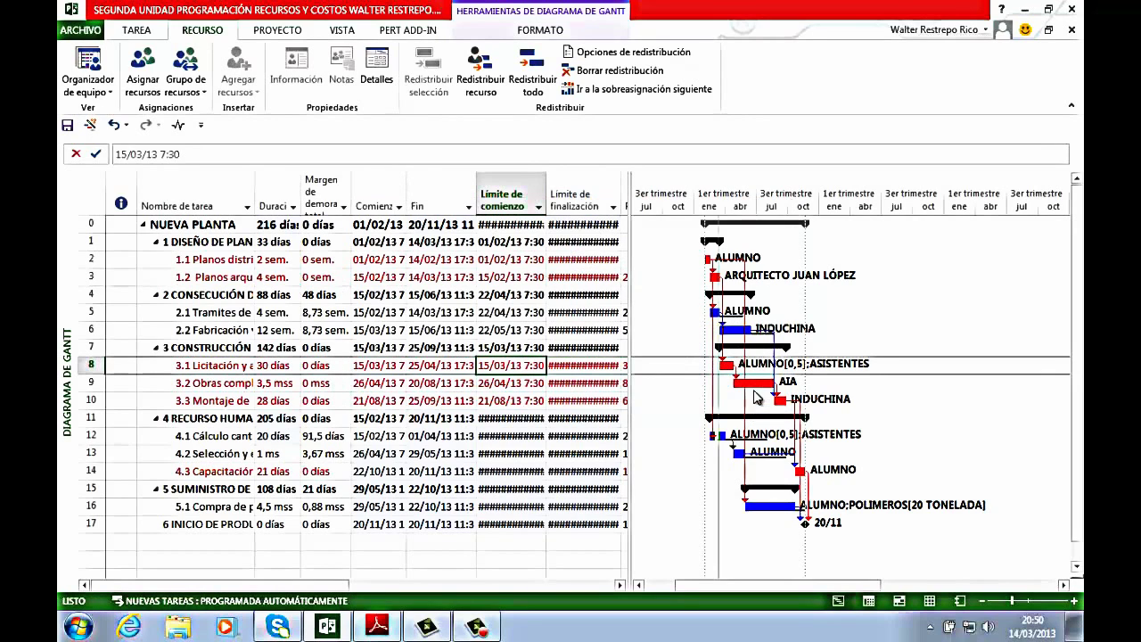
click(82, 30)
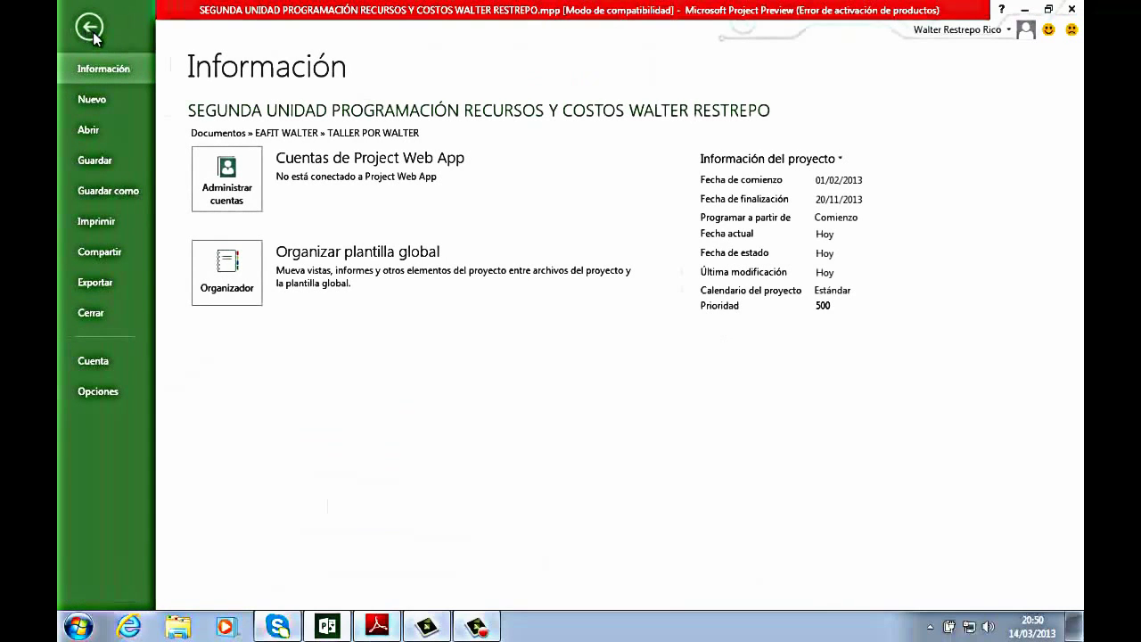
click(89, 28)
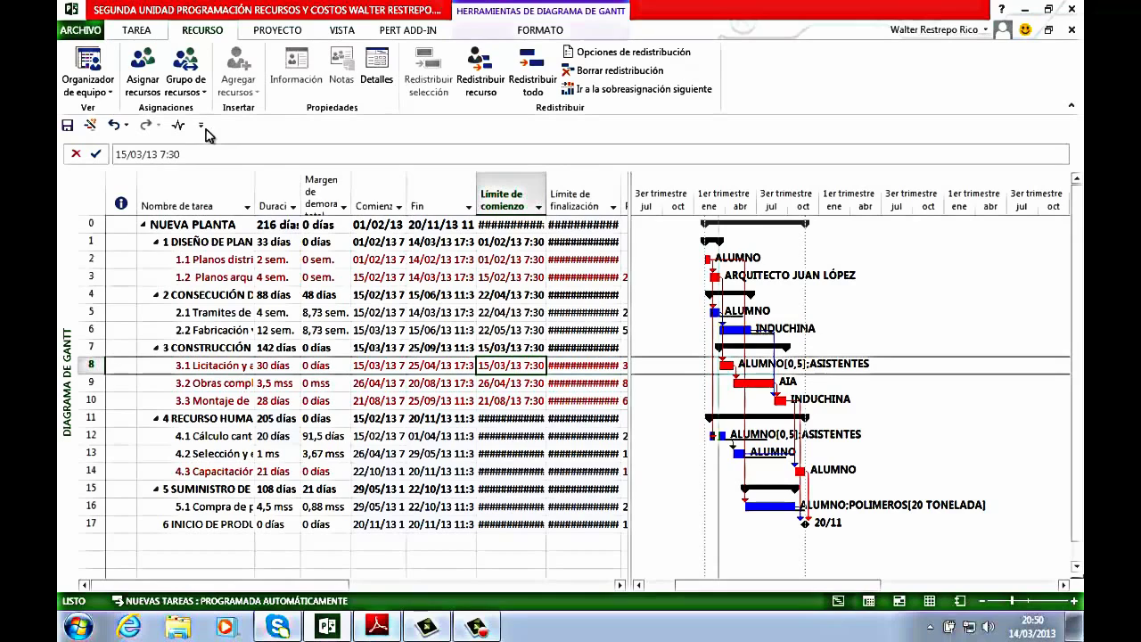
Switch to the Hoja de recursos view, check the resources for overallocation and open the project statistics
click(68, 355)
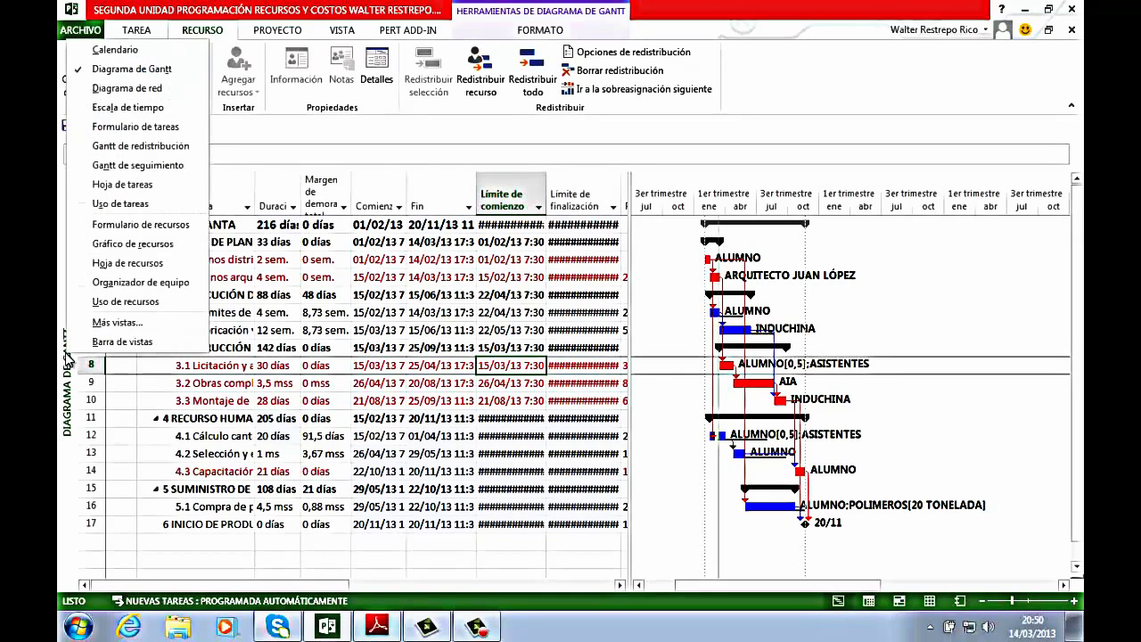
click(87, 269)
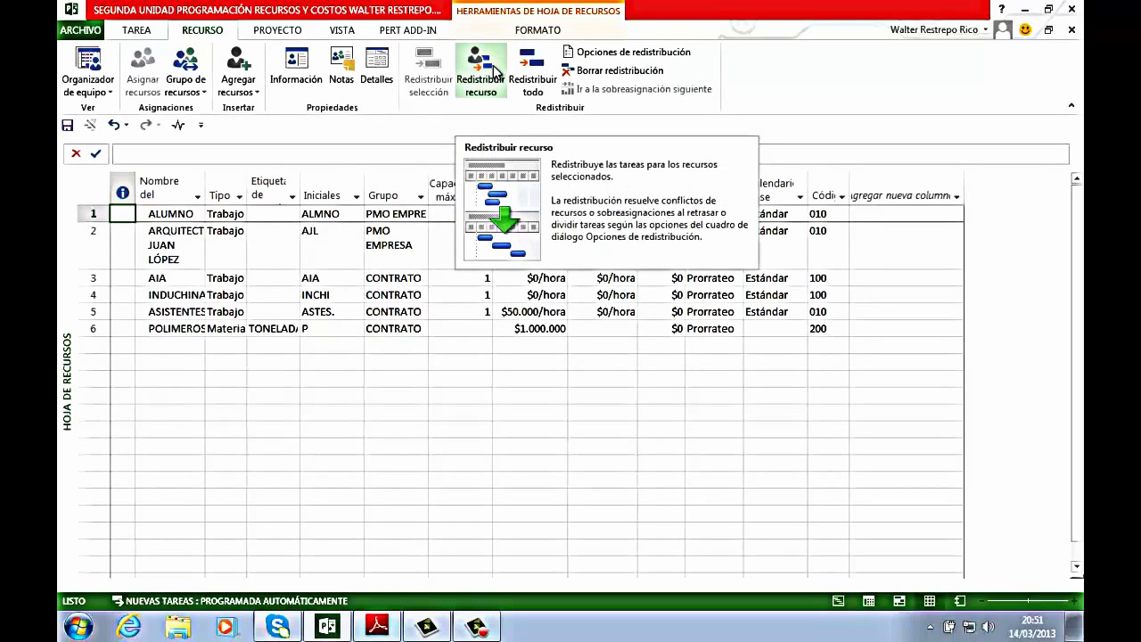
click(493, 424)
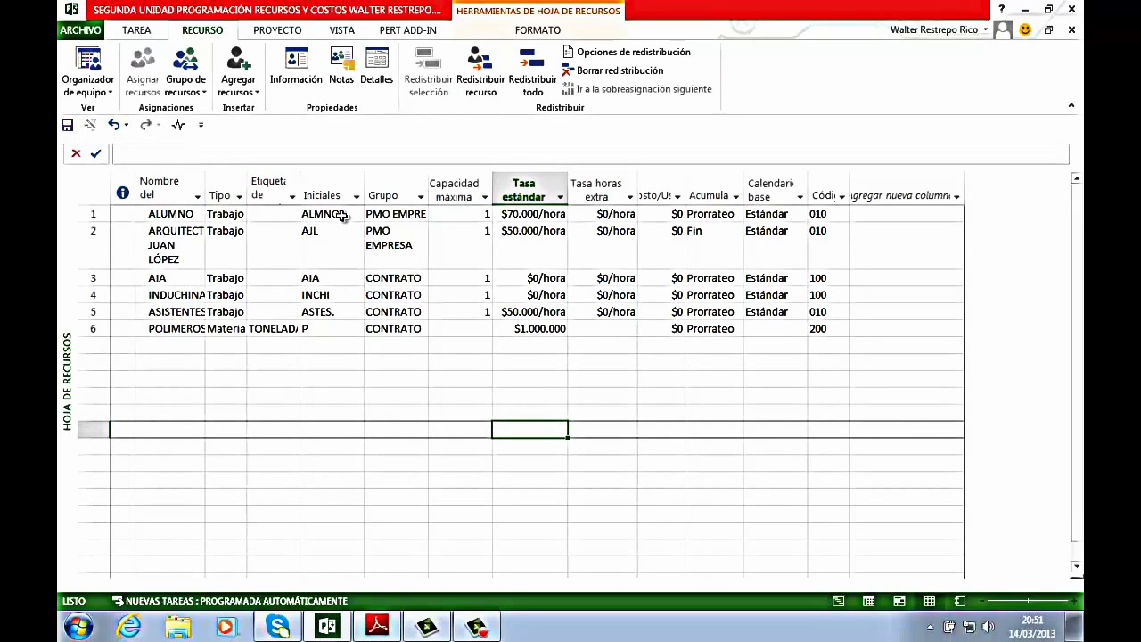
click(178, 127)
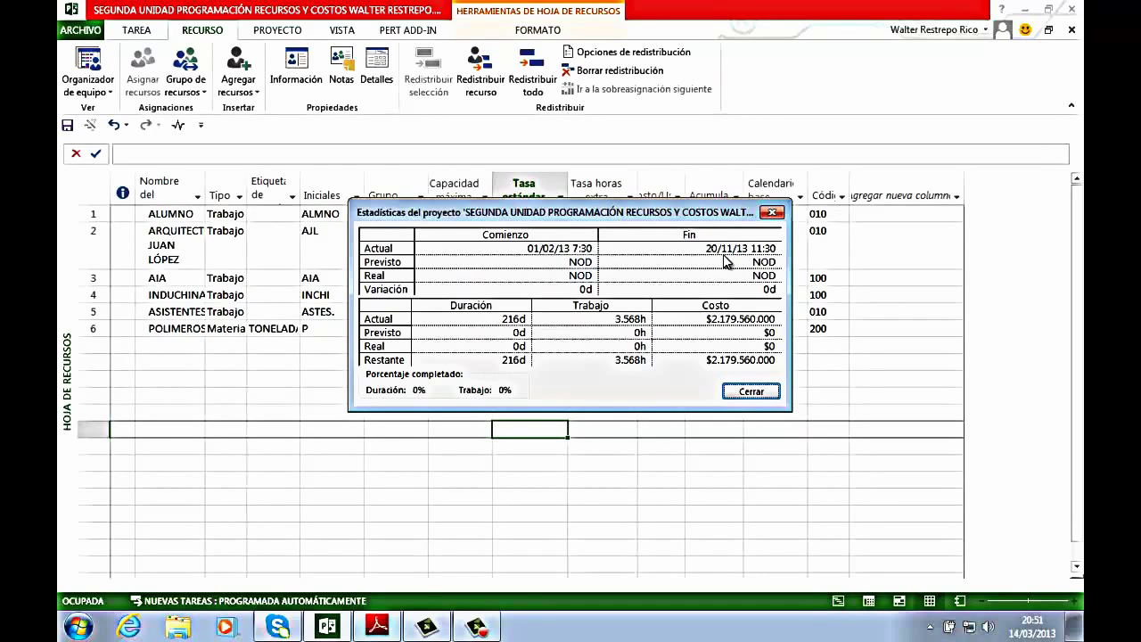
Close the project statistics, reopen them to review the finish date, duration, work and cost, and close them again
click(750, 392)
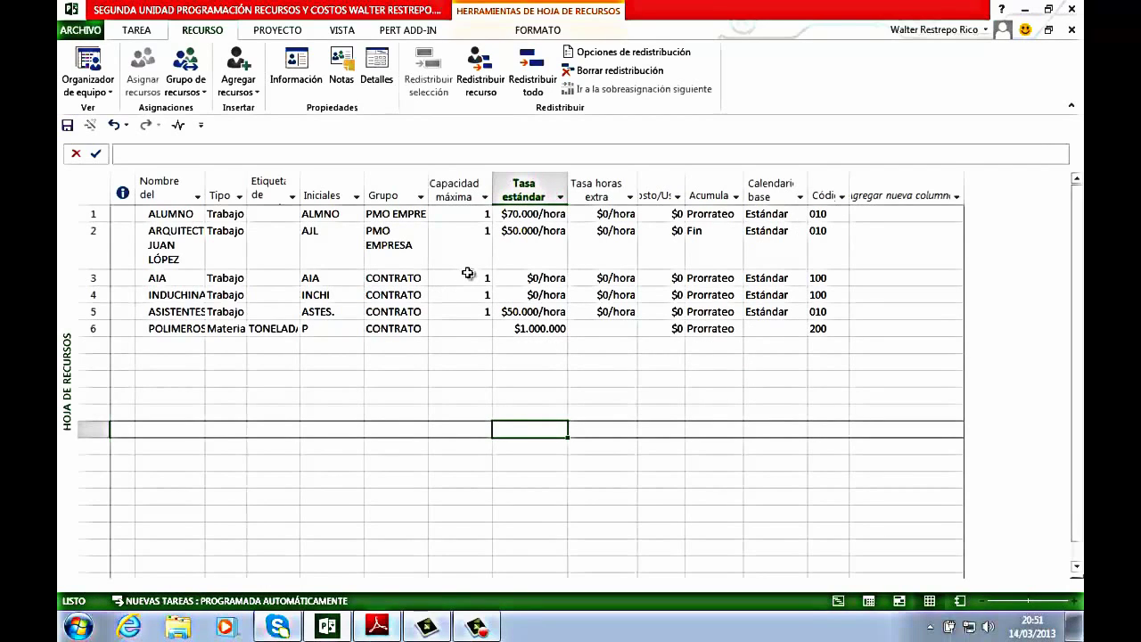
click(179, 125)
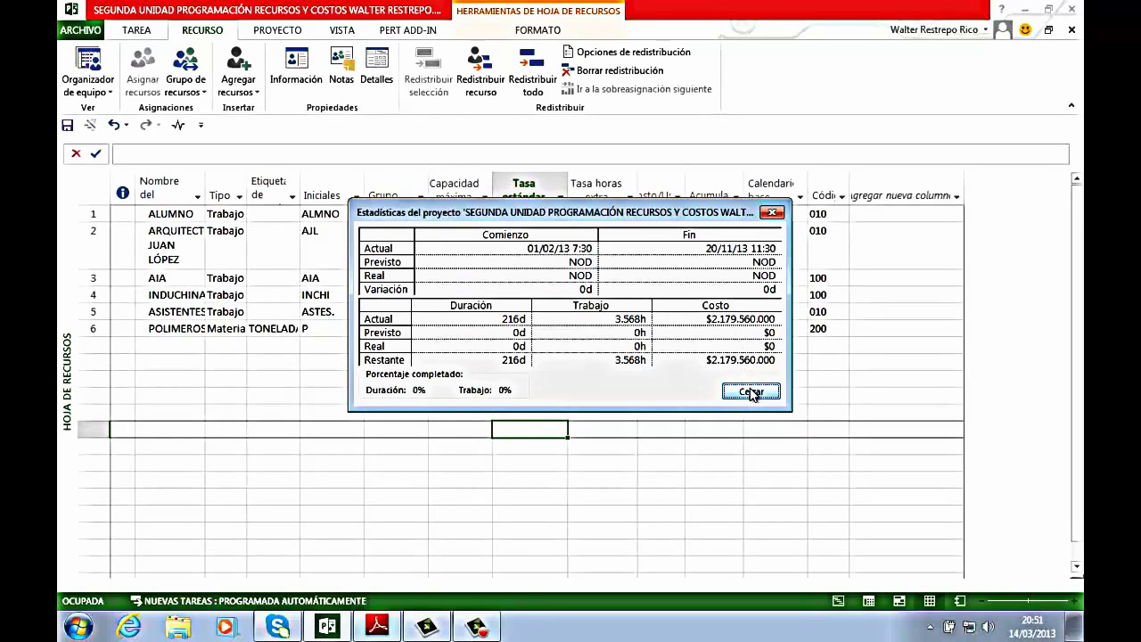
click(752, 391)
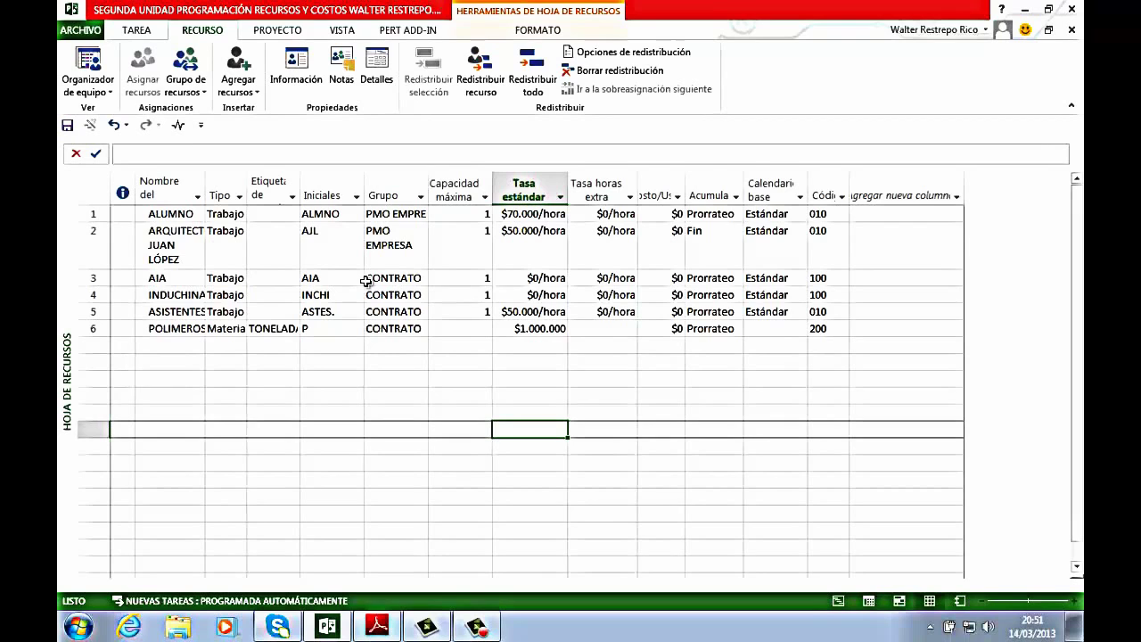
Undo the last view change and the leveling of ALUMNO
click(114, 126)
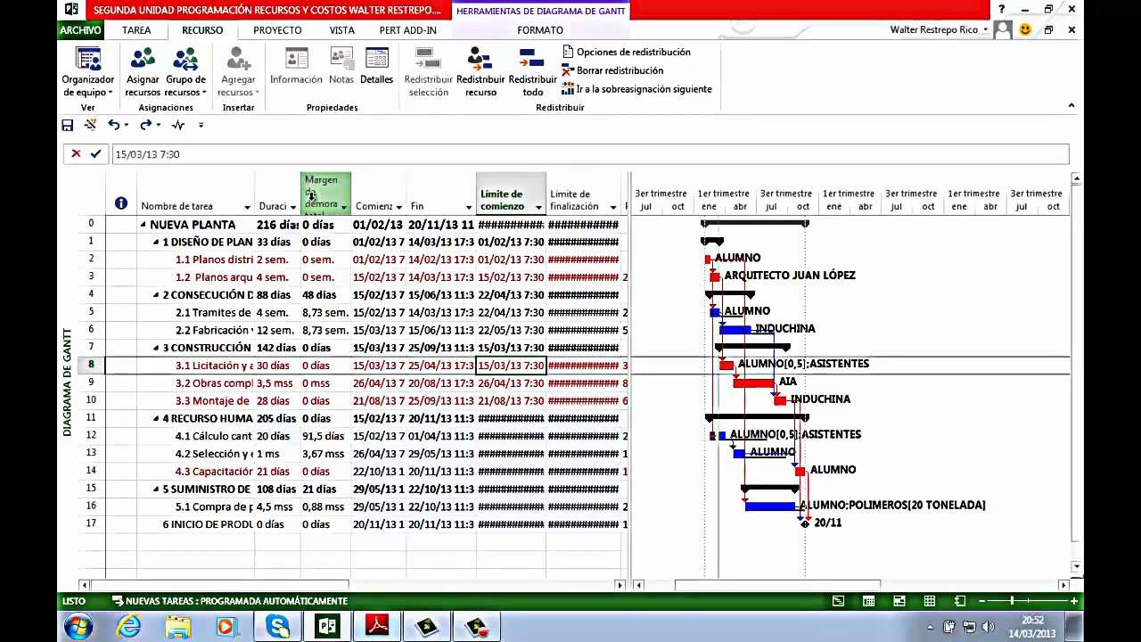
scroll(314, 202, down, 1)
scroll(314, 202, up, 1)
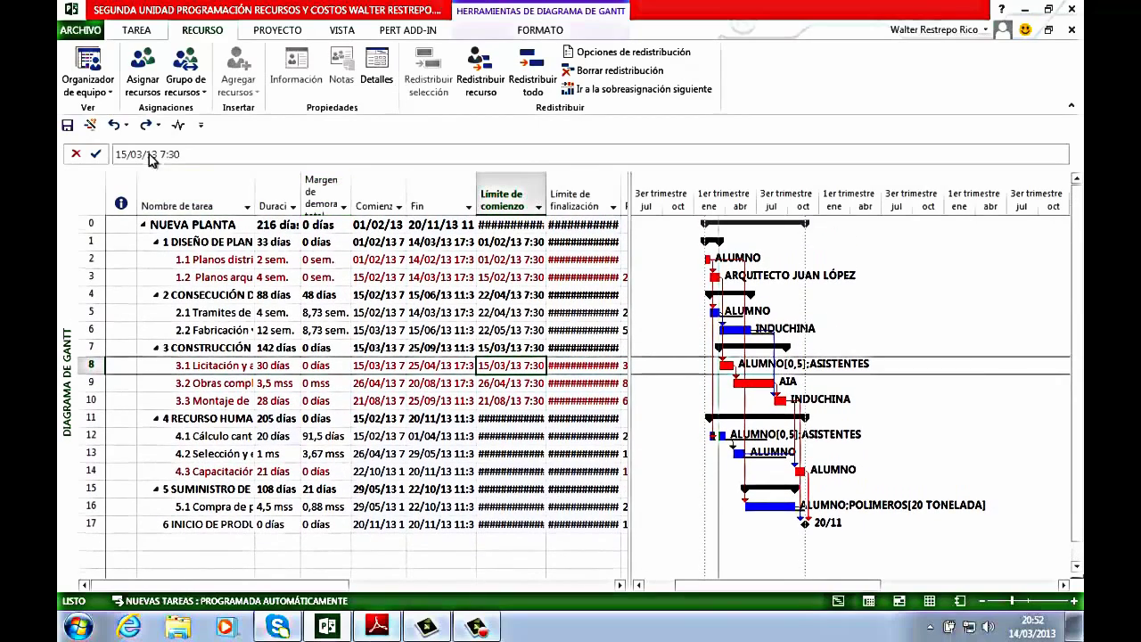
click(114, 126)
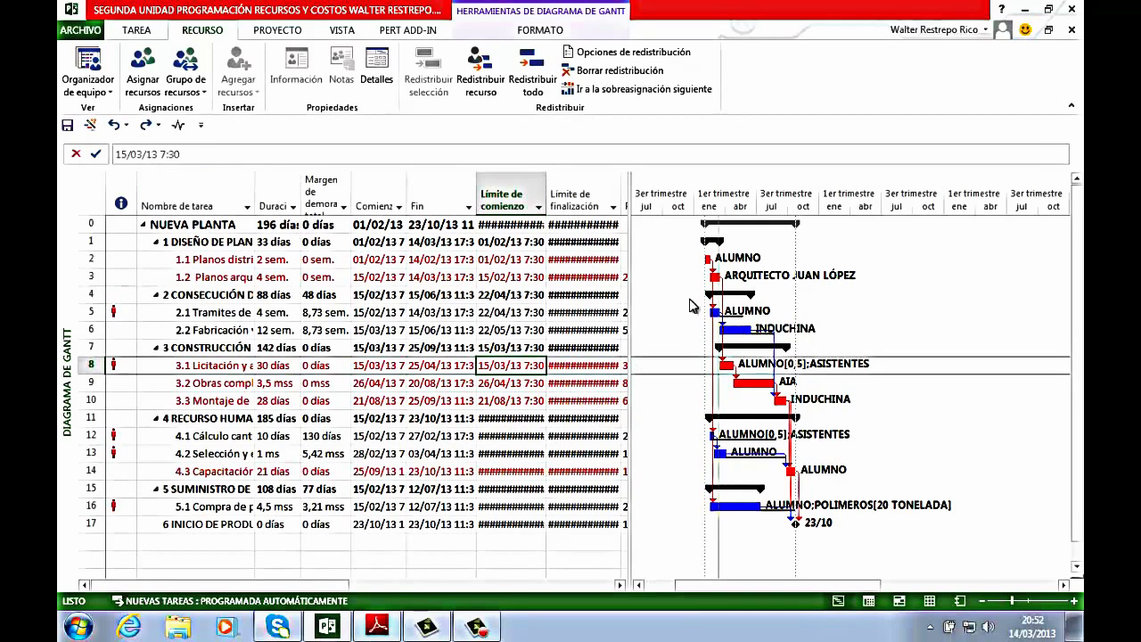
Widen the Gantt table to reveal the predecessors column and make all task rows two lines tall
mouse_move(630, 219)
mouse_down()
mouse_move(668, 220)
mouse_move(624, 207)
mouse_move(637, 210)
mouse_up()
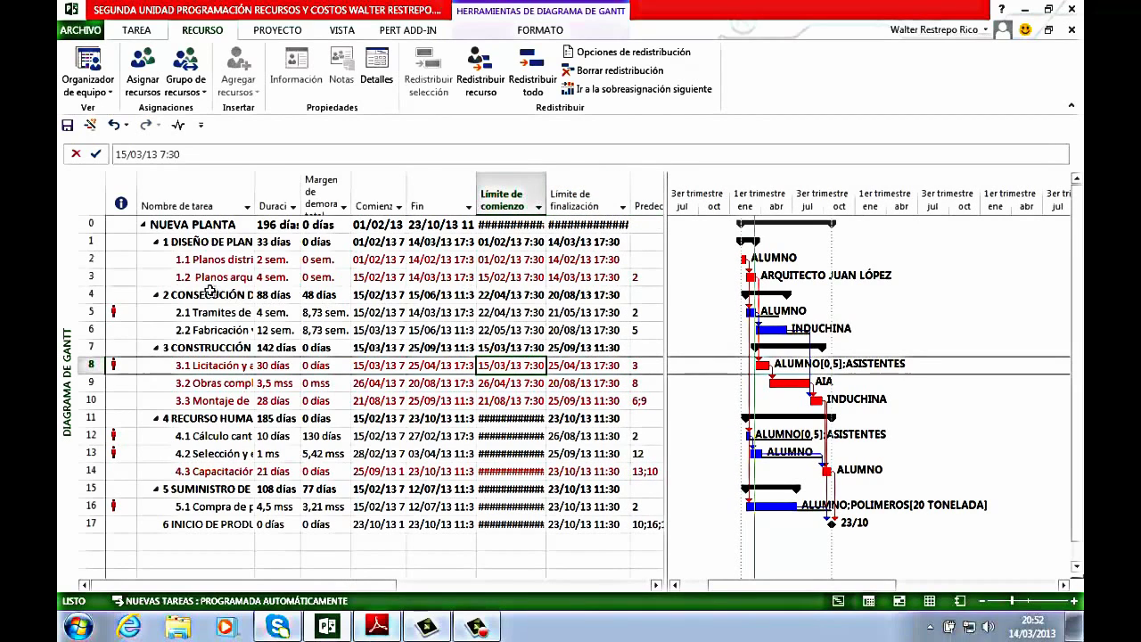
click(91, 197)
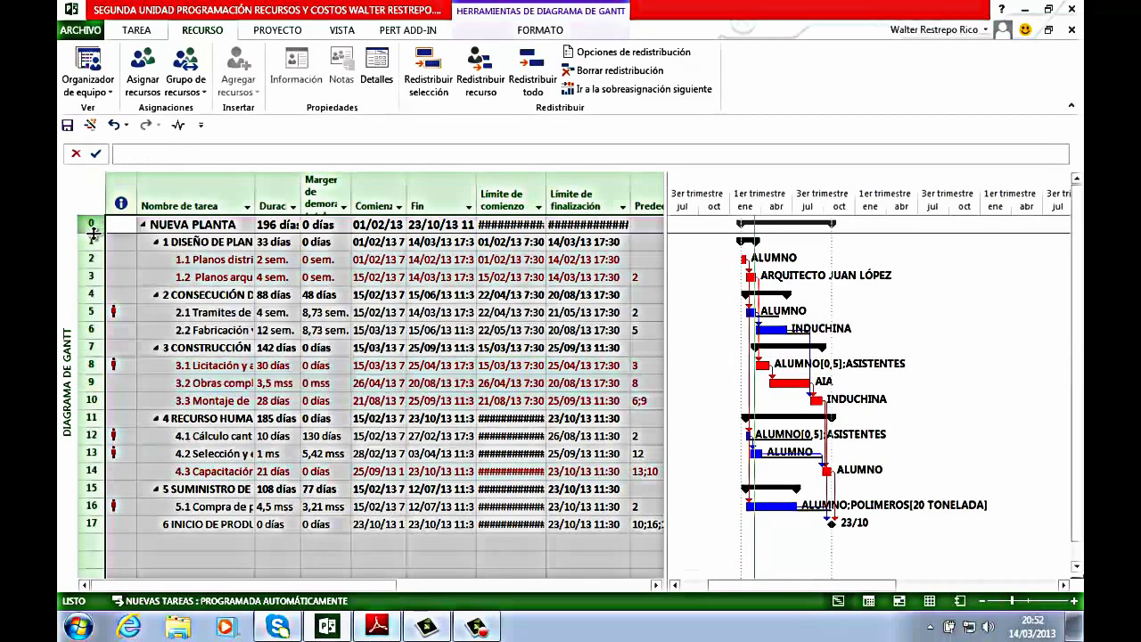
drag(92, 233, 92, 251)
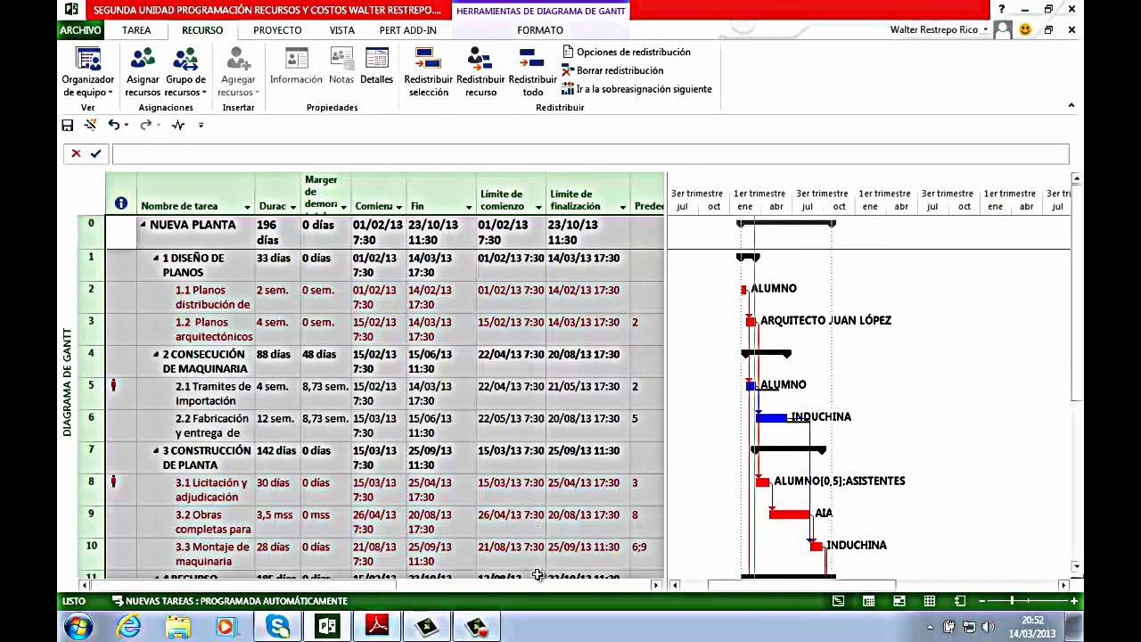
Consult the overallocation contents list in Adobe Reader, return to Project and select ALUMNO in the Hoja de recursos view
click(395, 627)
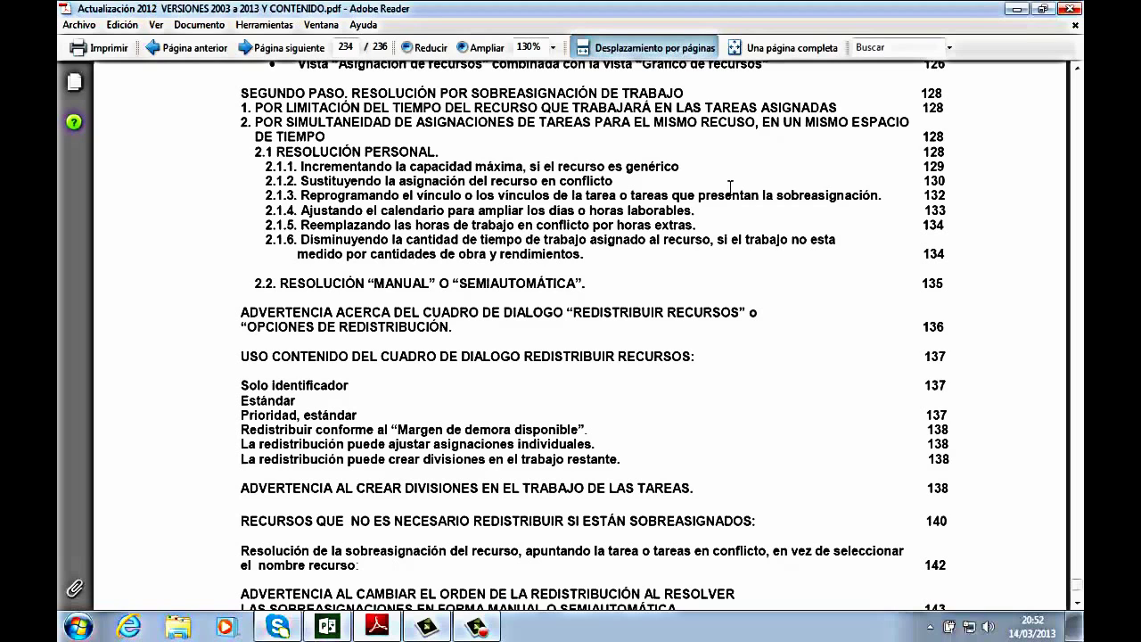
click(326, 626)
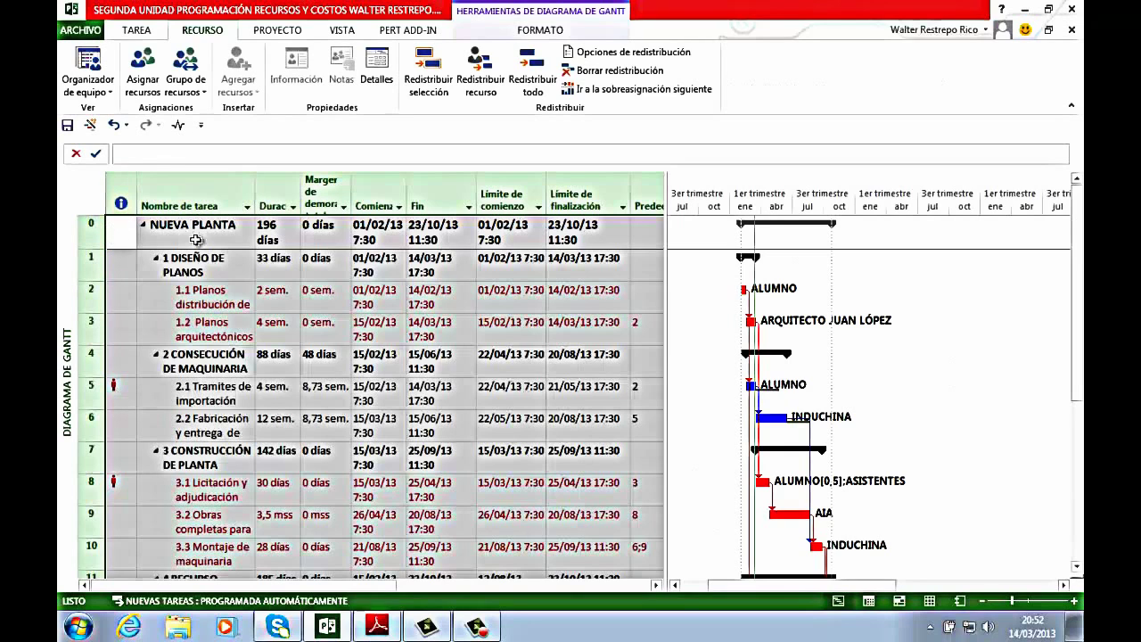
click(198, 282)
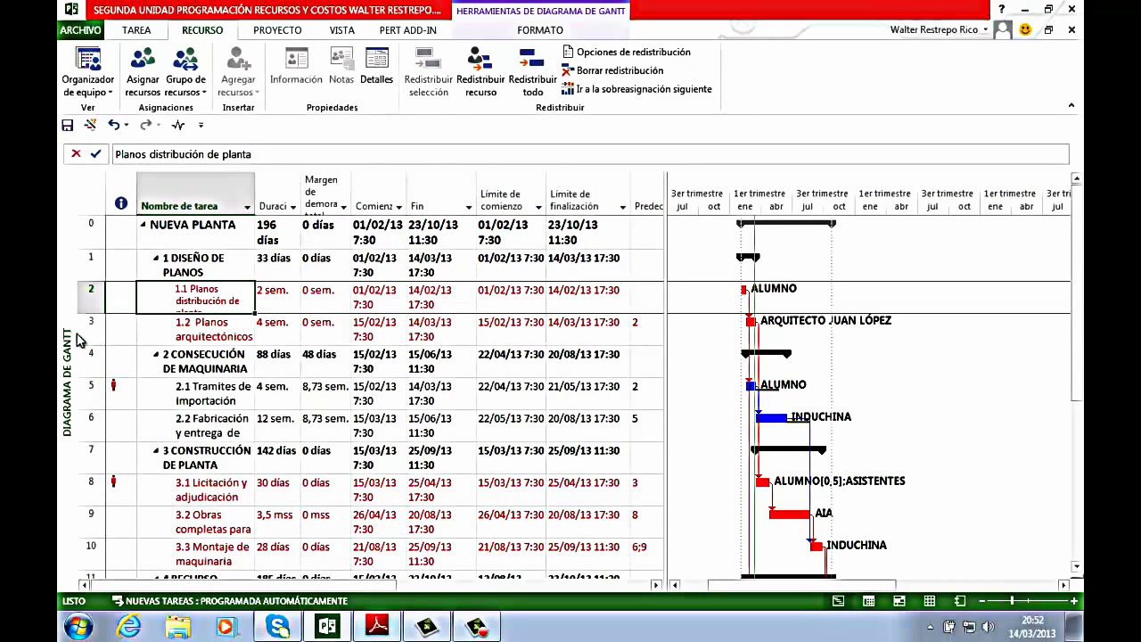
right_click(69, 343)
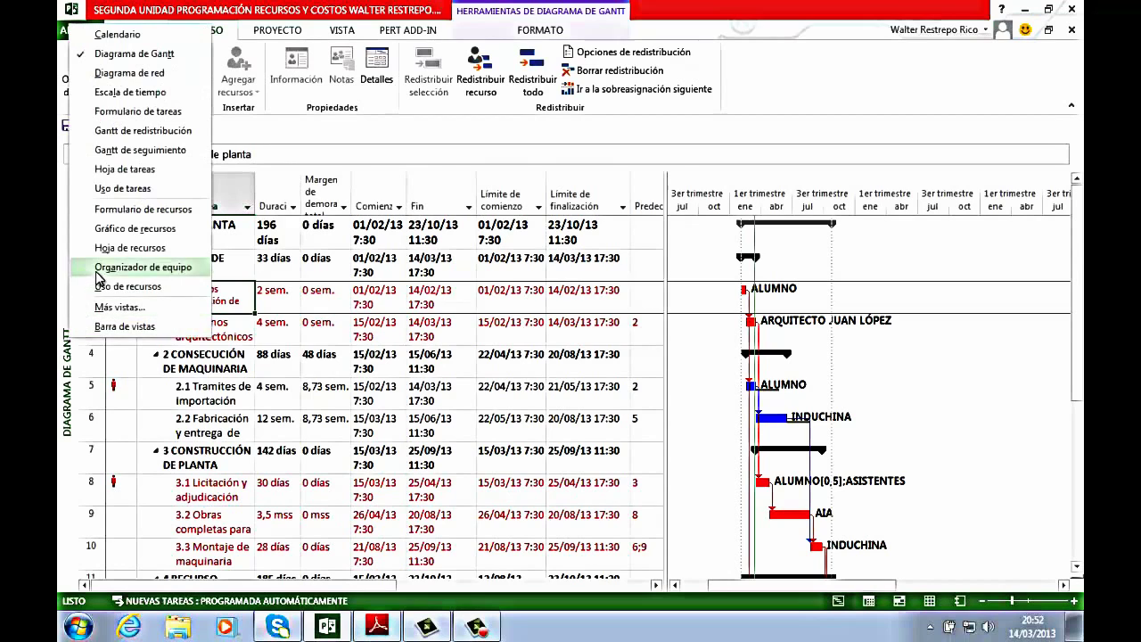
click(98, 240)
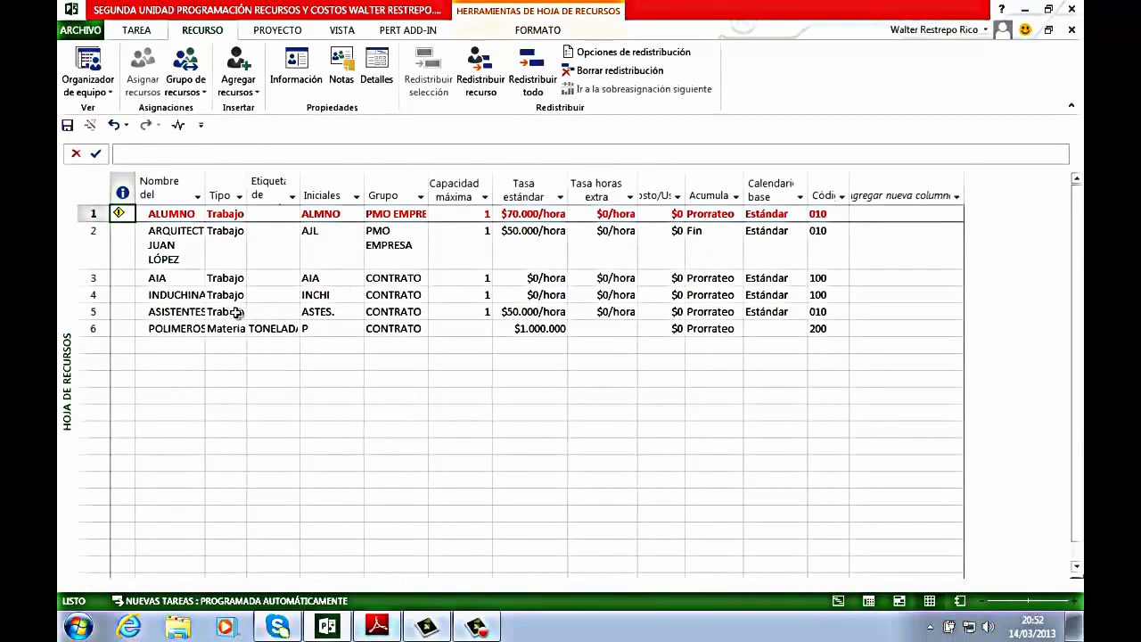
click(178, 214)
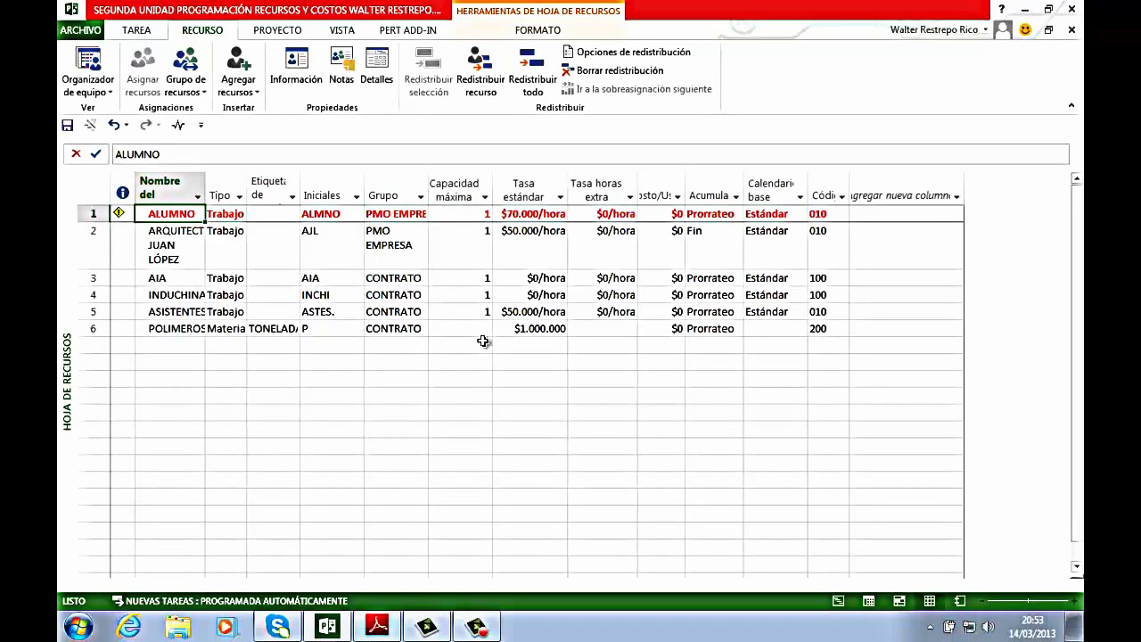
Insert the Máximo column before Capacidad máxima in the resource sheet
click(469, 198)
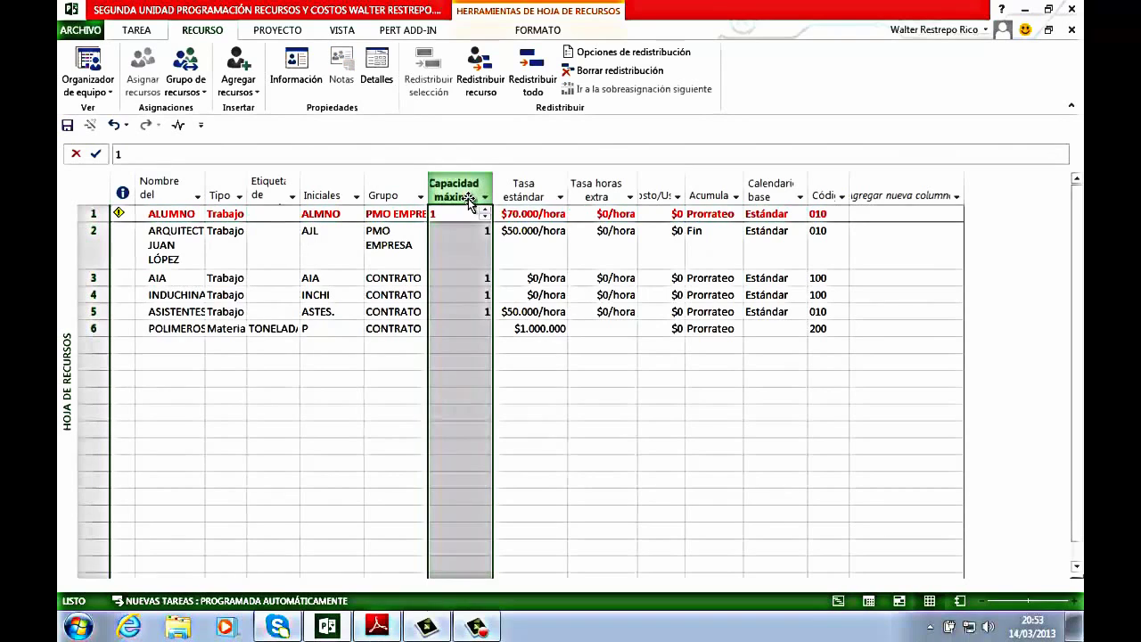
right_click(470, 198)
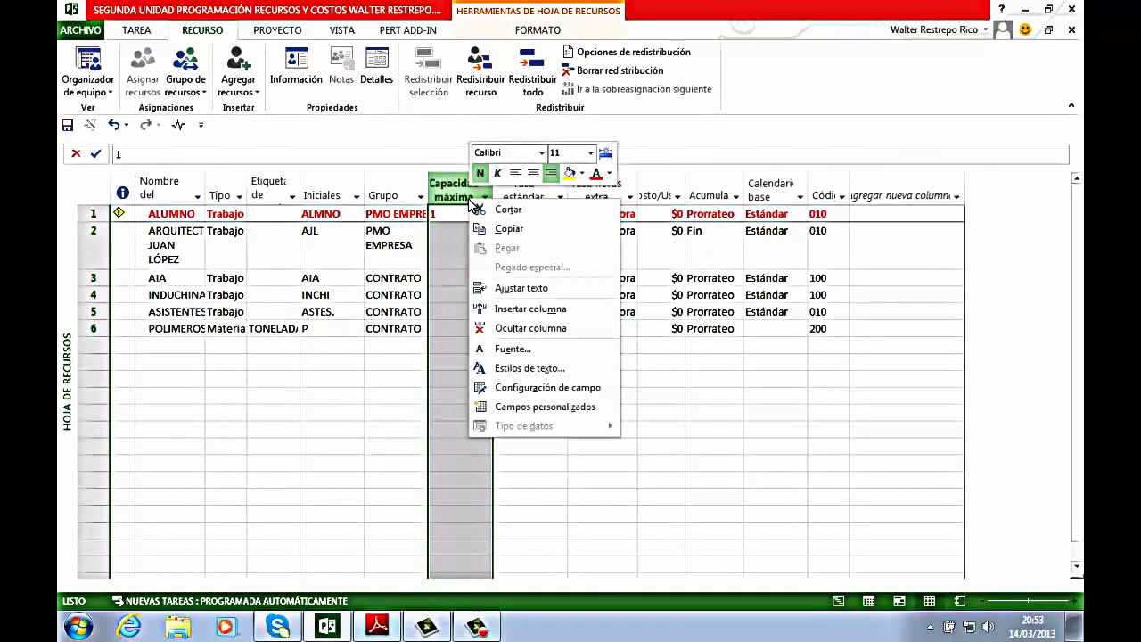
click(509, 309)
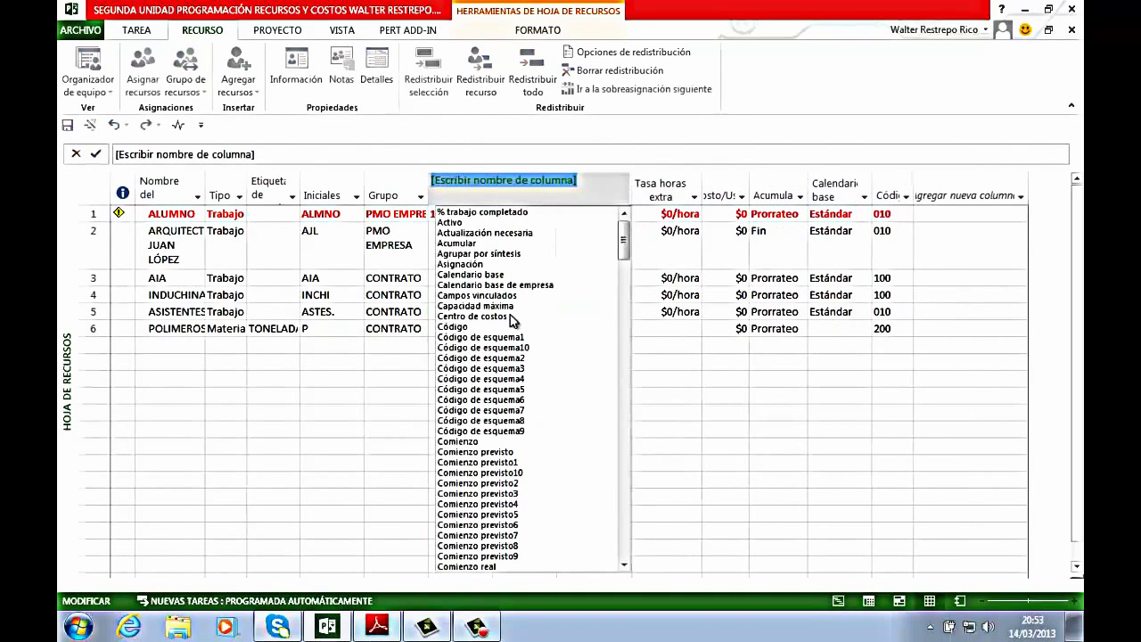
text(marca1)
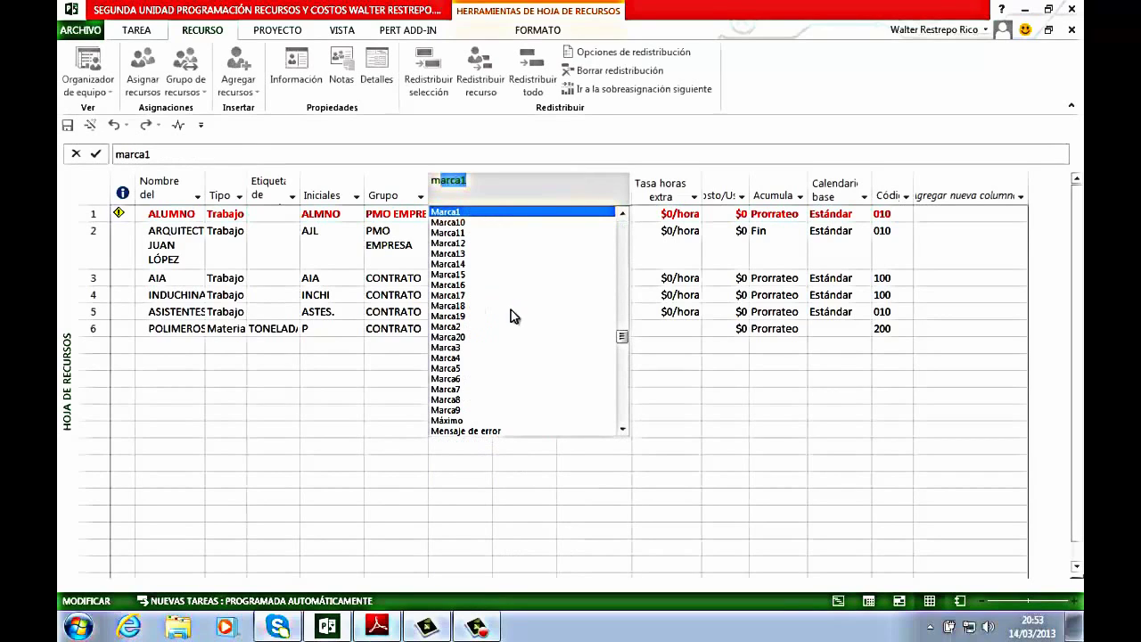
click(455, 421)
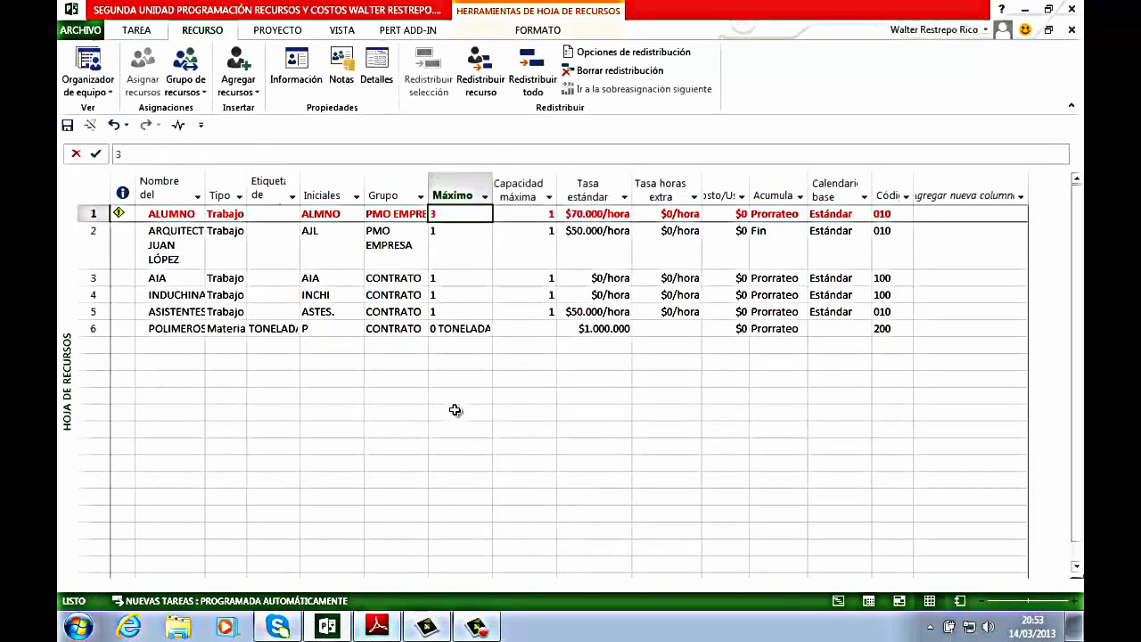
Try a Capacidad máxima of 3 for ALUMNO to match its Máximo value, and undo the change
click(185, 215)
click(453, 215)
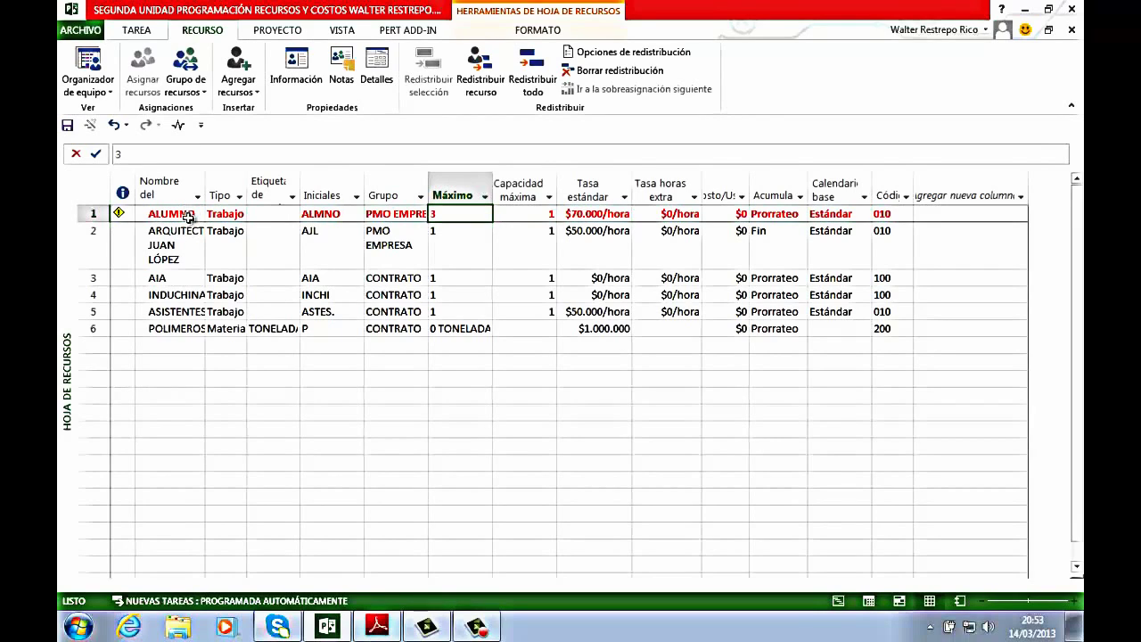
click(188, 216)
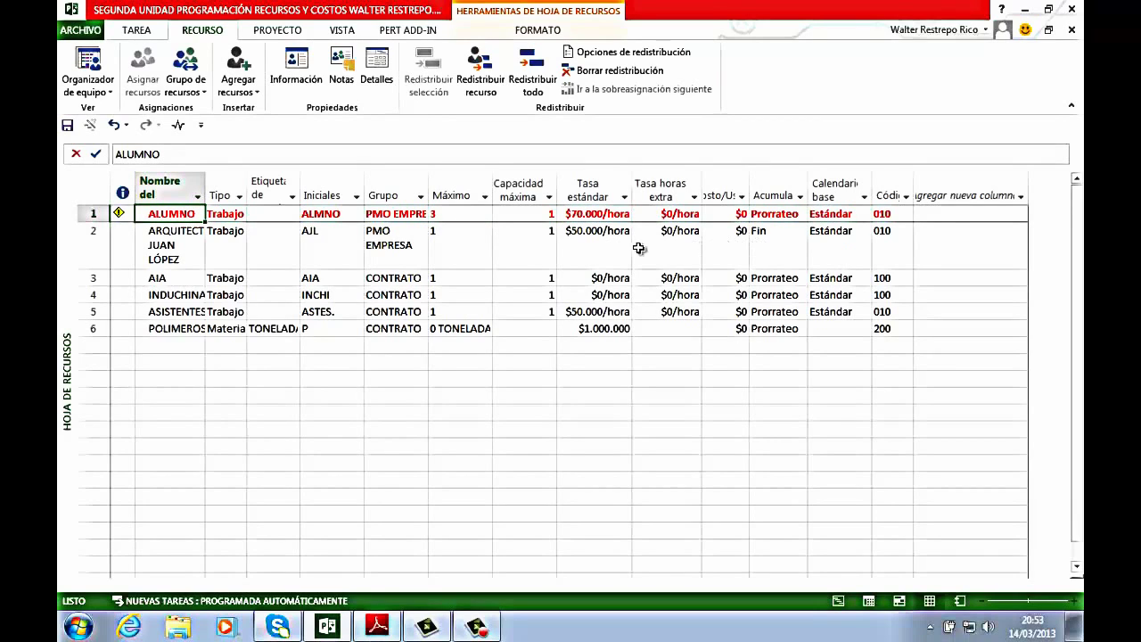
click(522, 214)
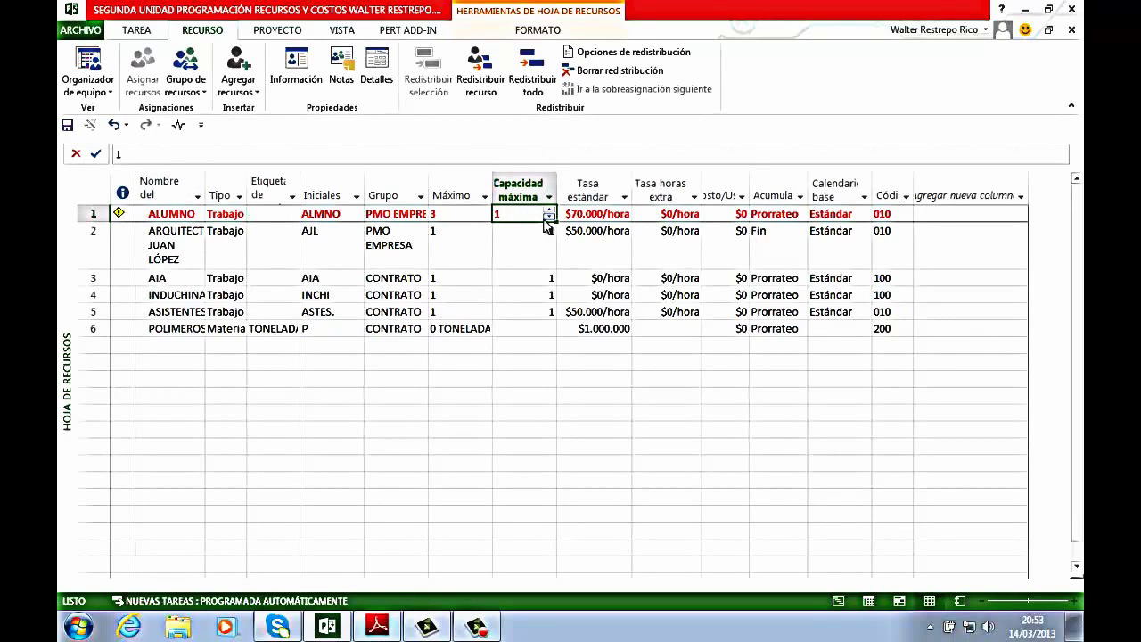
text(3)
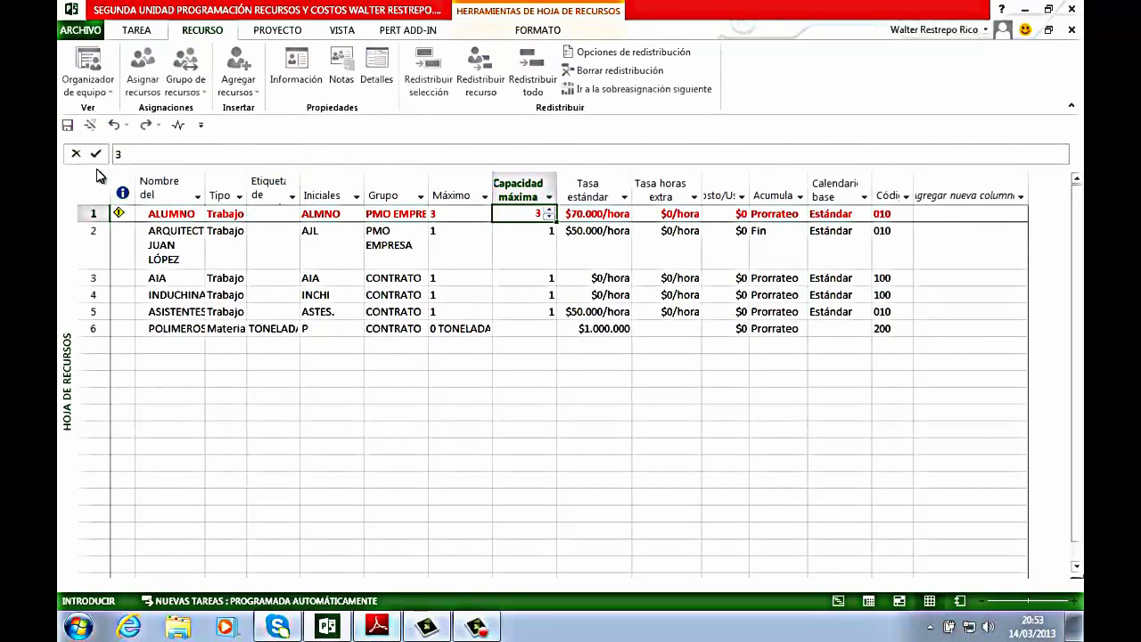
click(95, 154)
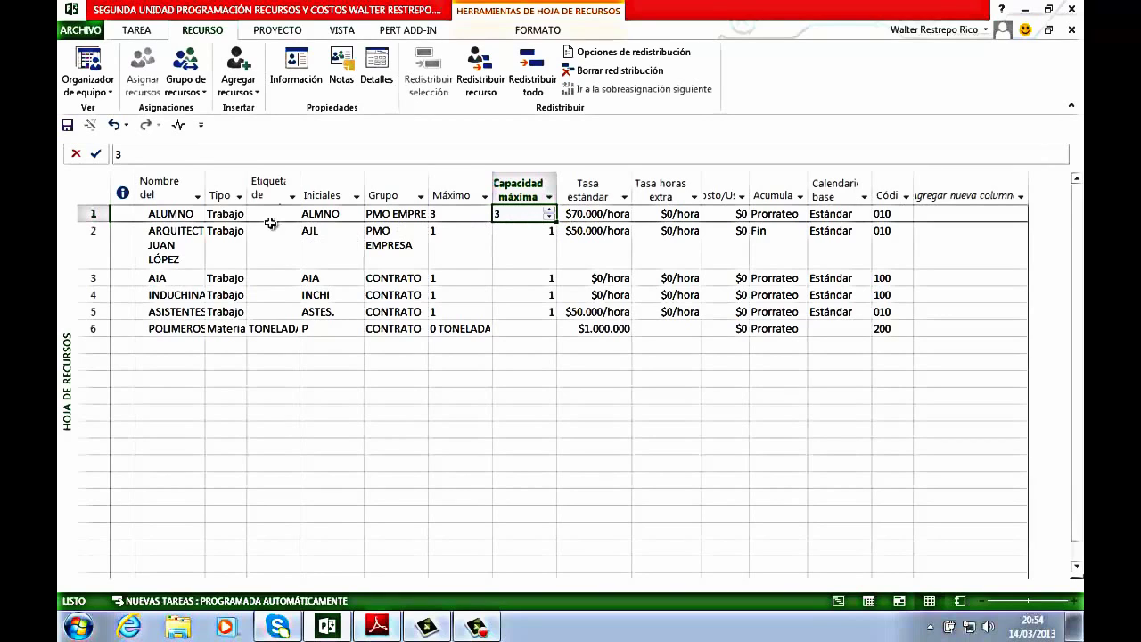
click(112, 124)
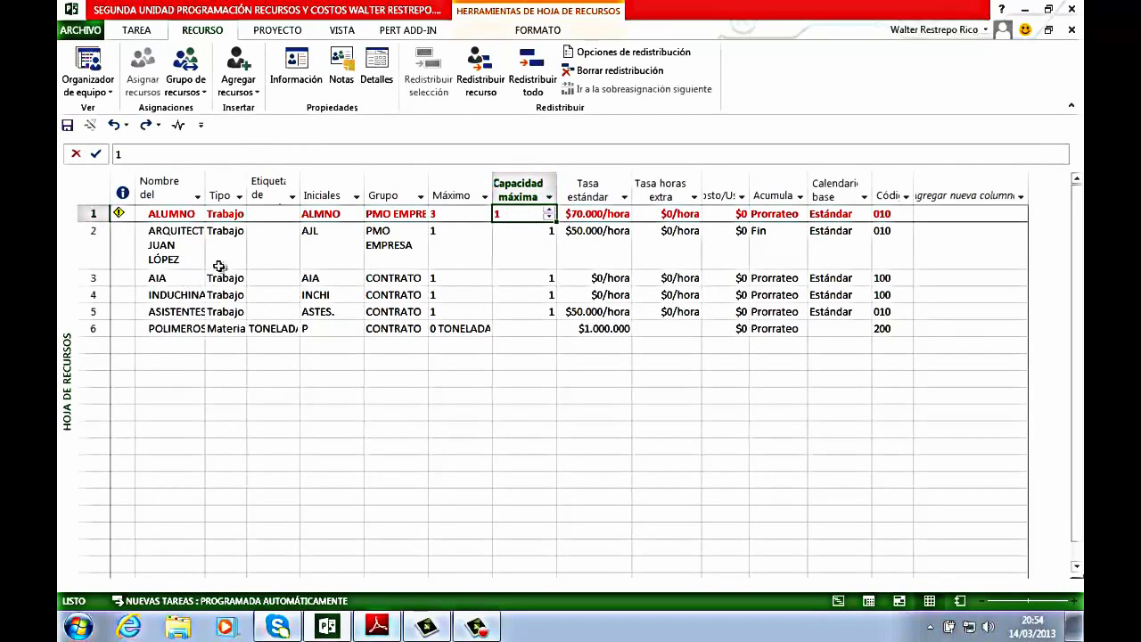
Widen the resource name column to fit the names and check the type and material label of POLIMEROS
drag(201, 193, 224, 191)
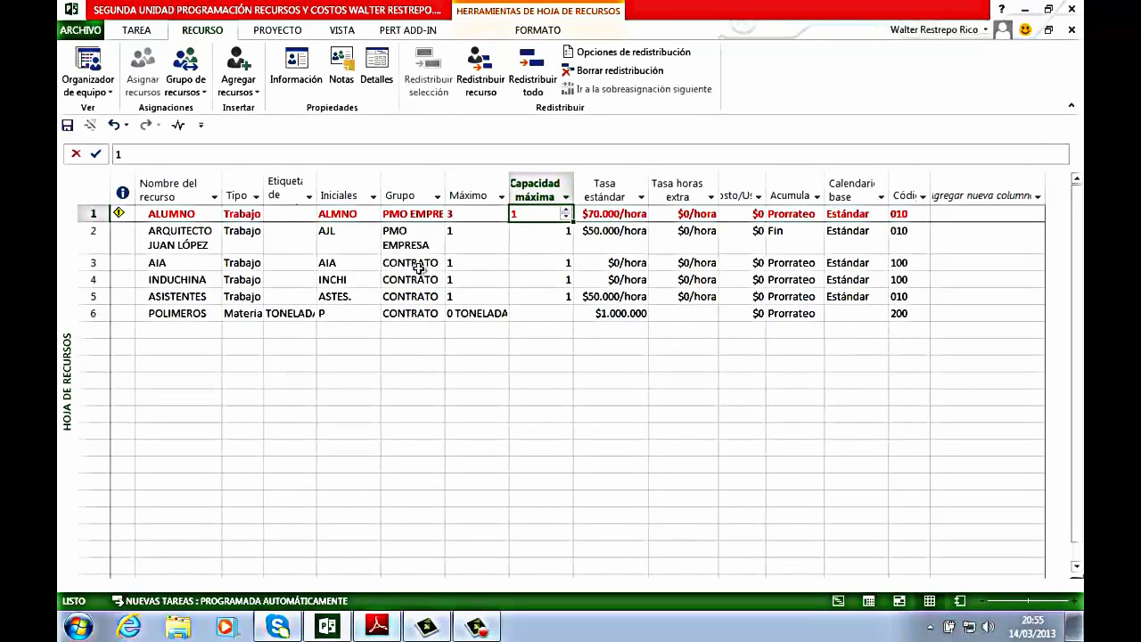
click(239, 316)
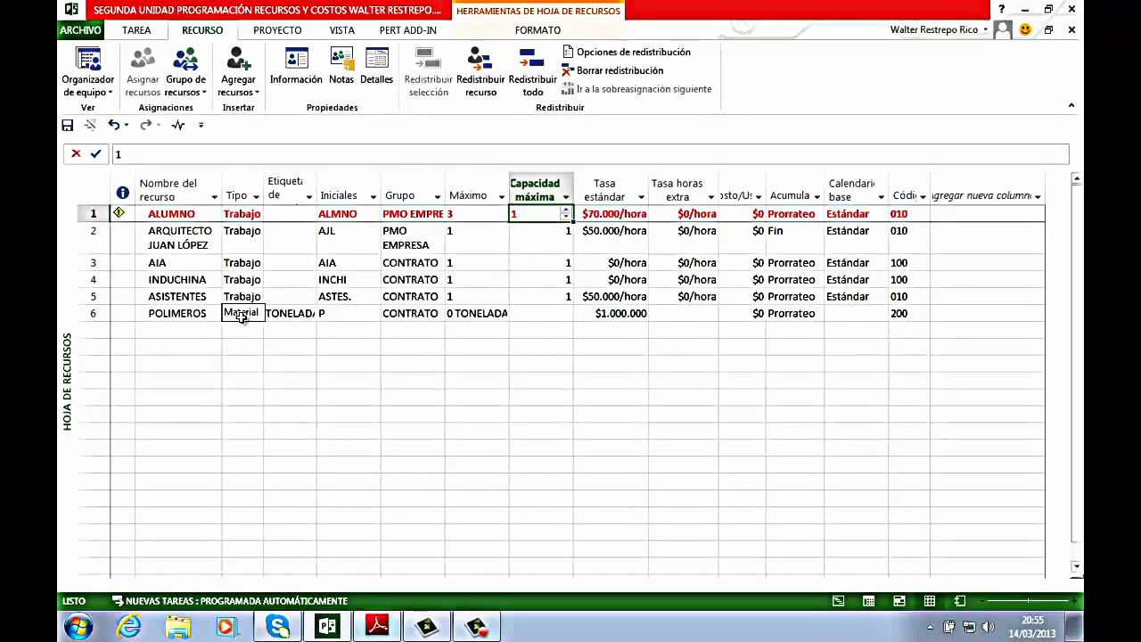
click(291, 314)
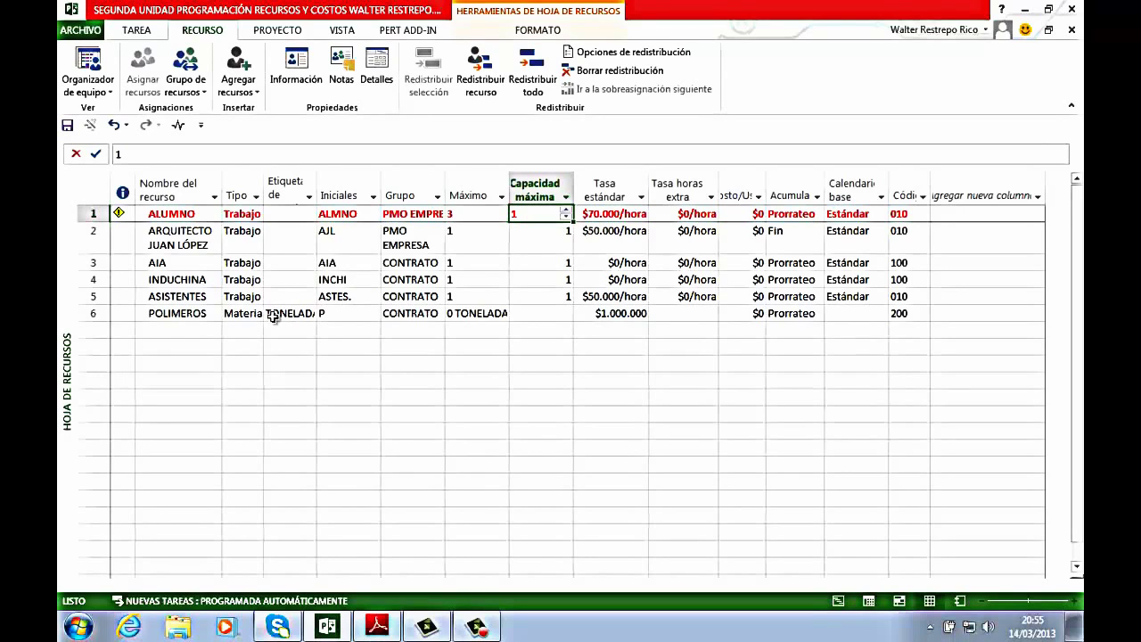
Switch to the Uso de recursos view, widen its table to show the full Trabajo column and review each resource's assignments
right_click(70, 328)
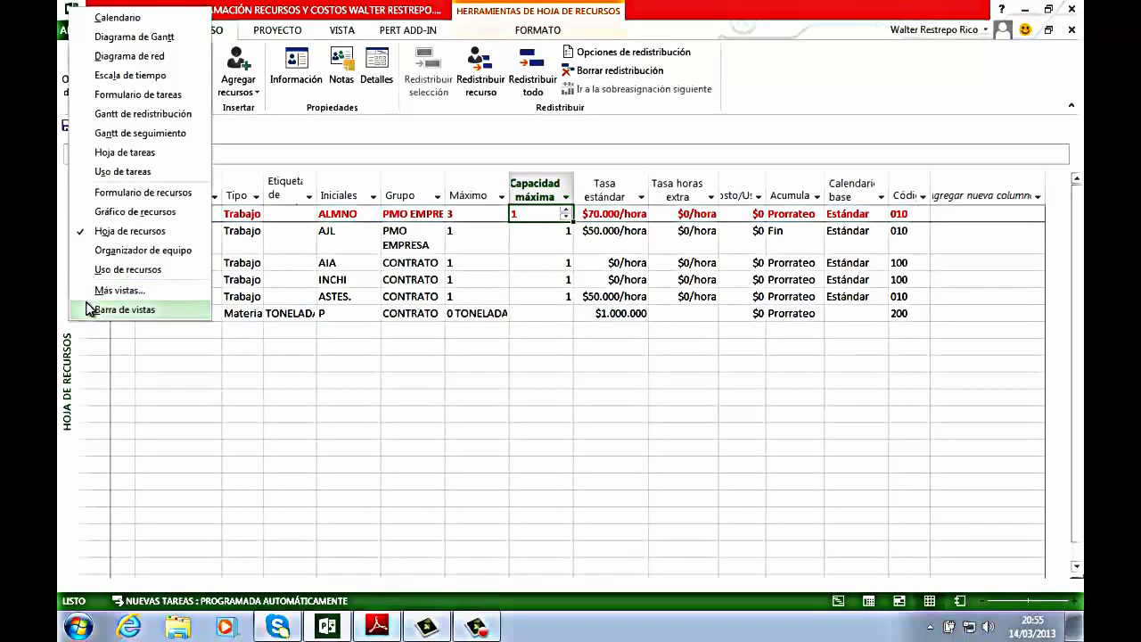
click(96, 270)
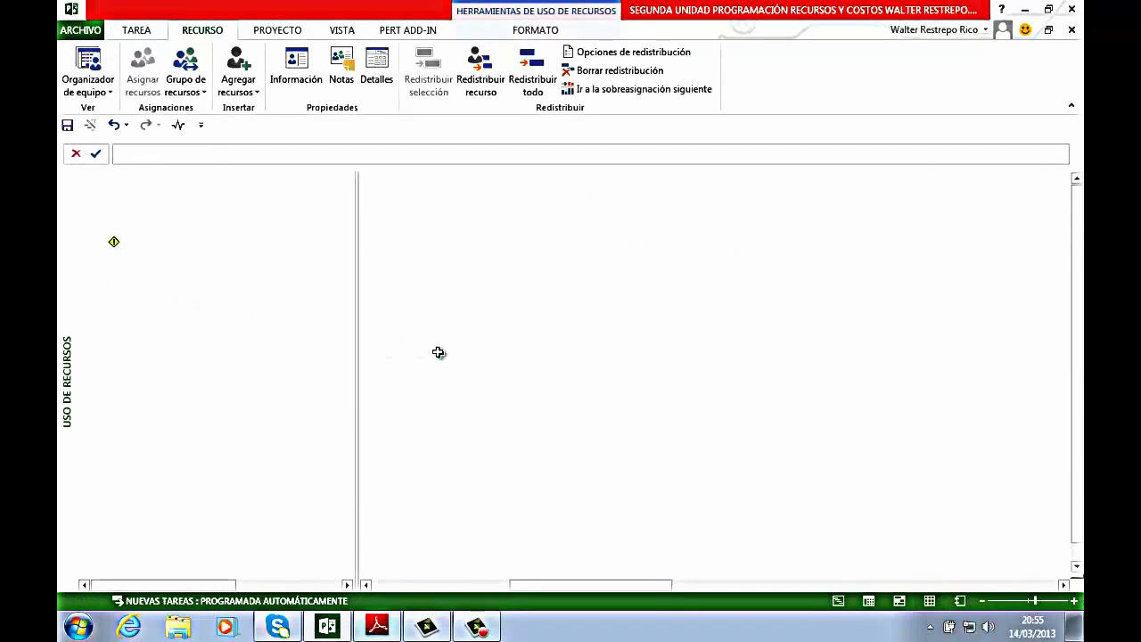
scroll(272, 317, down, 2)
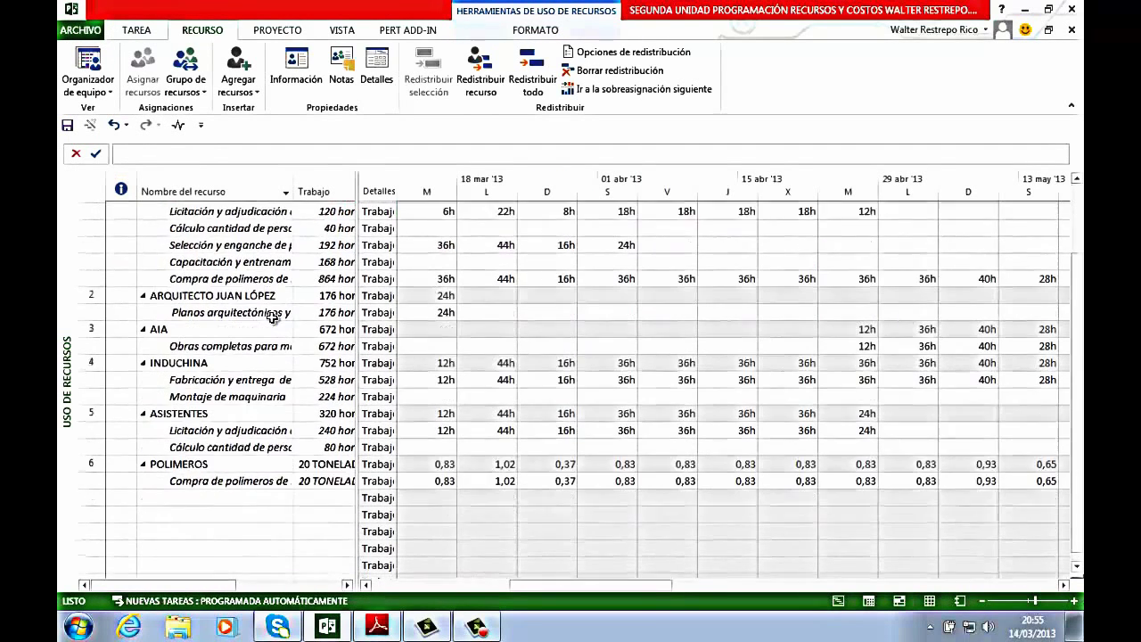
scroll(271, 316, up, 2)
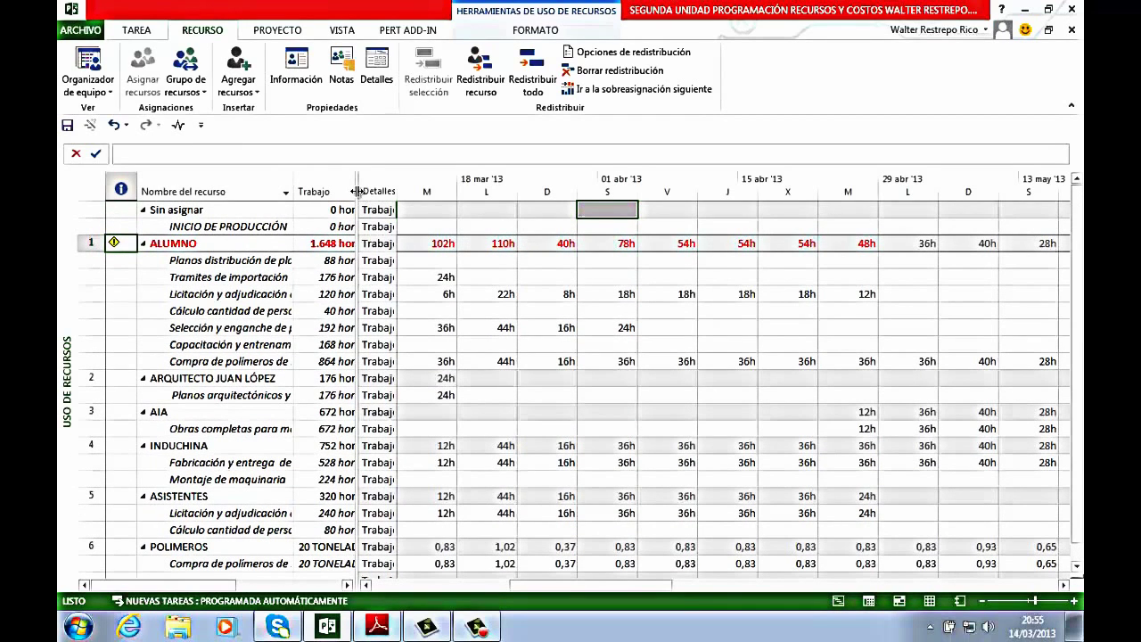
drag(361, 191, 462, 216)
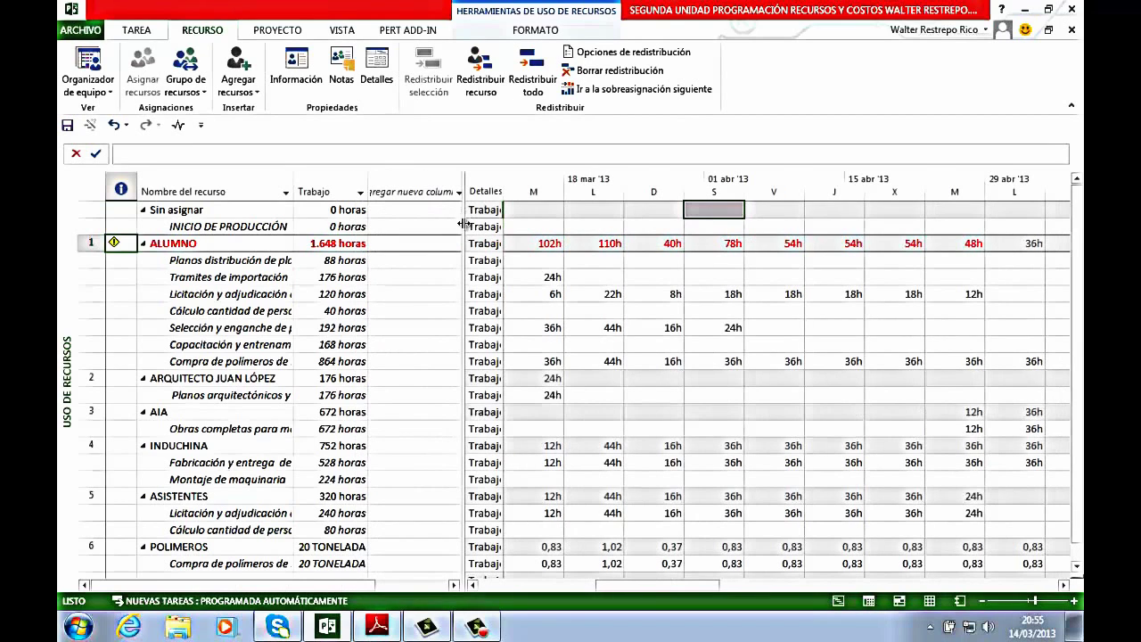
scroll(424, 272, down, 1)
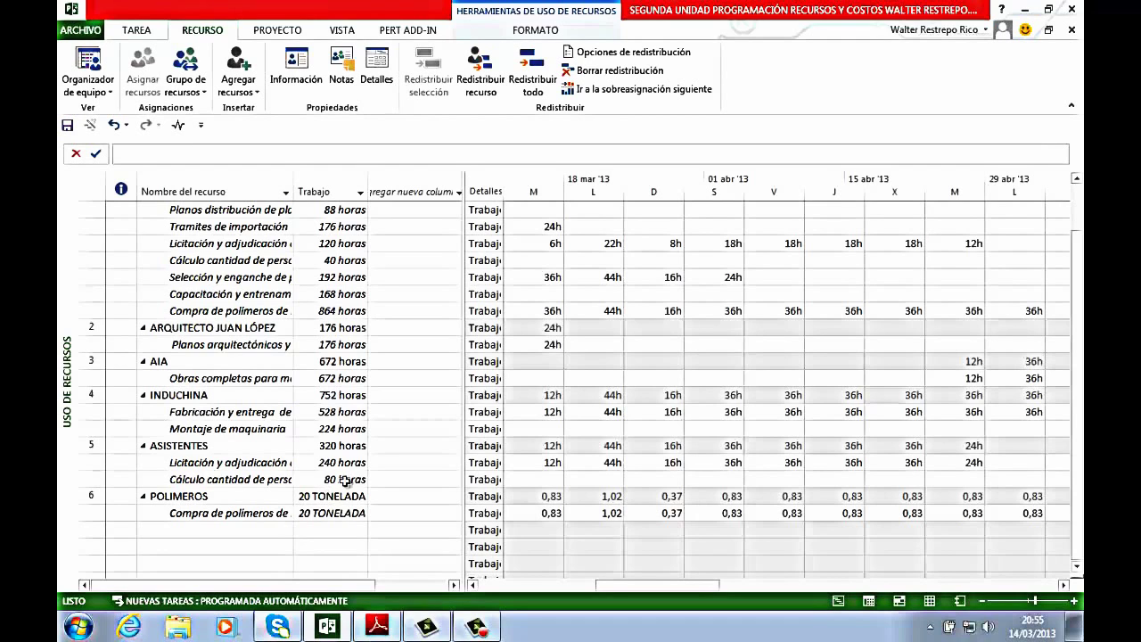
Review the assigned and time-phased work of the resources in Uso de recursos, down to the POLIMEROS material
scroll(189, 426, up, 1)
scroll(189, 426, down, 1)
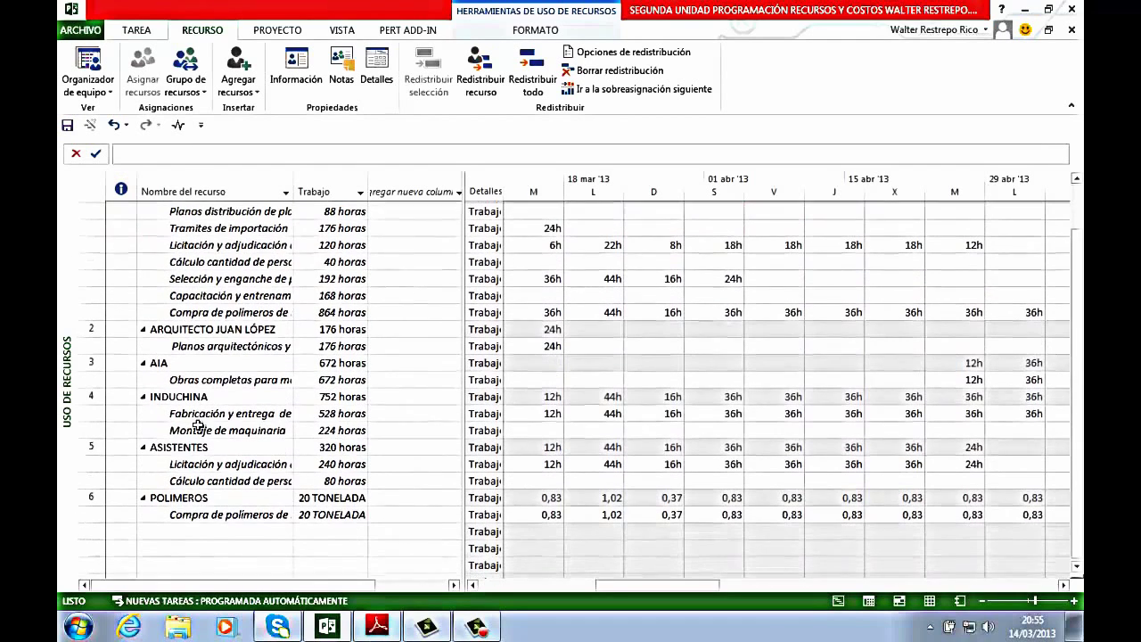
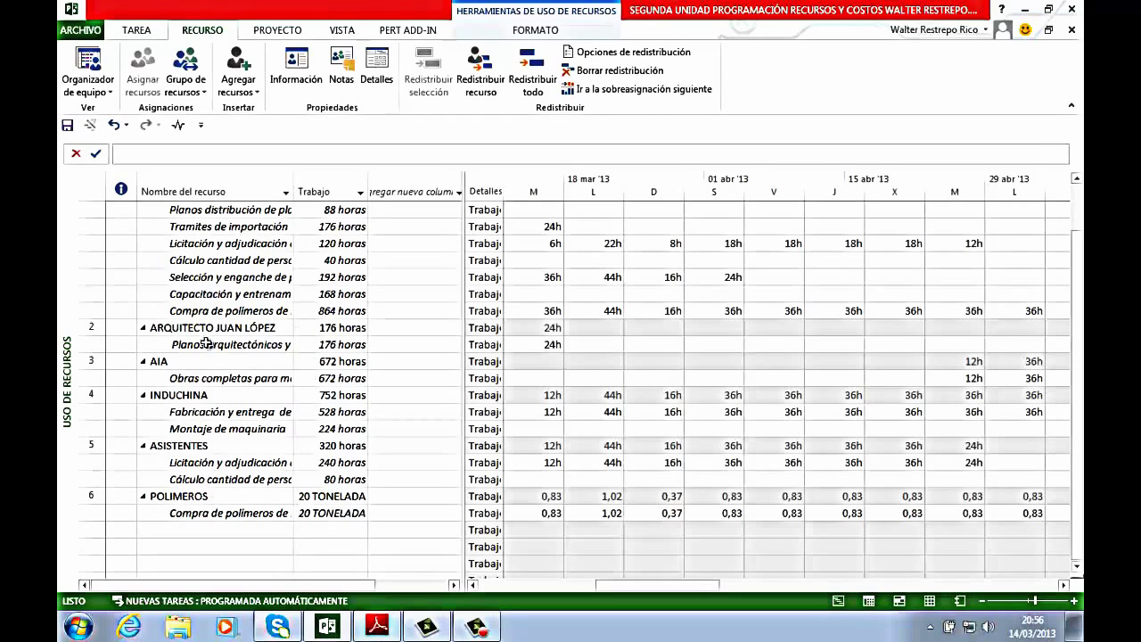
scroll(174, 443, up, 1)
scroll(176, 441, down, 1)
scroll(176, 441, down, 1)
click(273, 497)
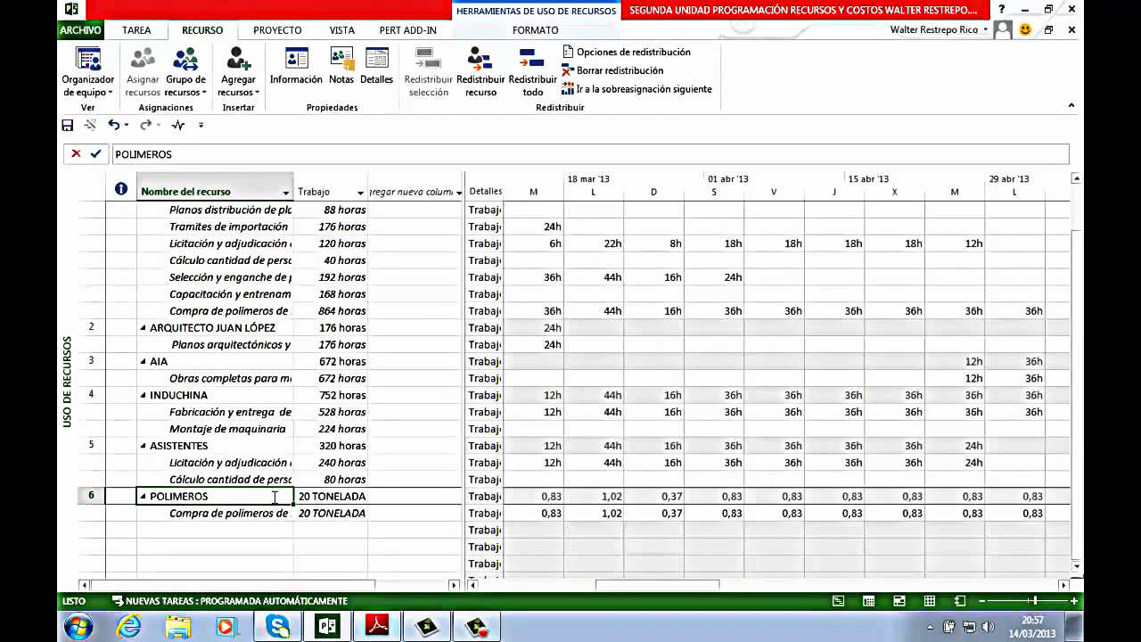
Apply the combined Asignación de recursos view from the complete list of available views
right_click(66, 379)
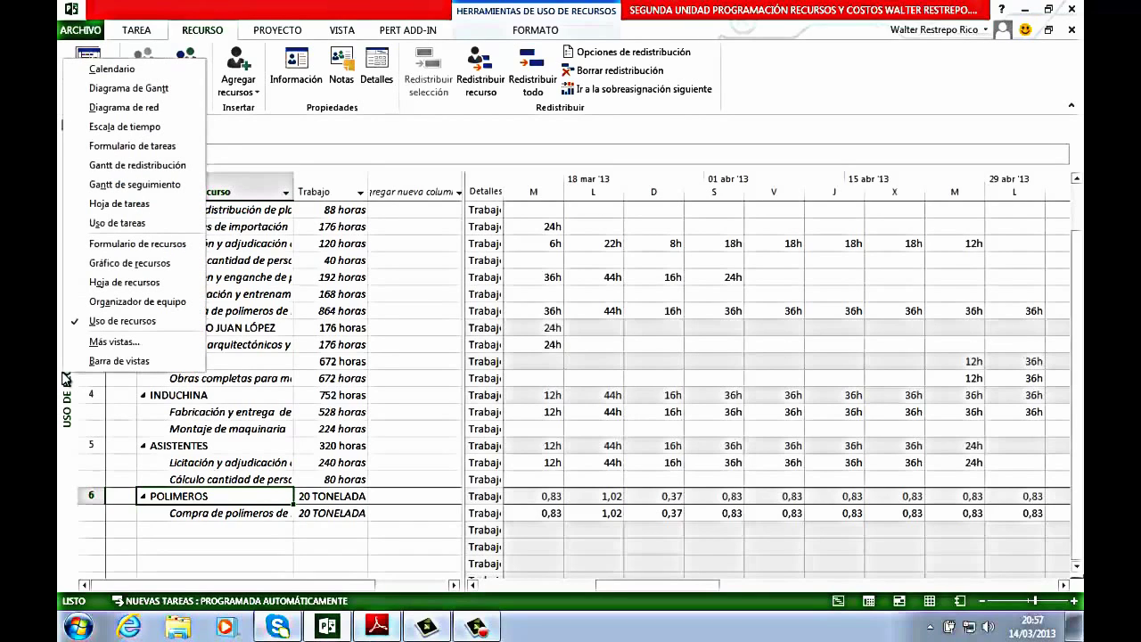
click(268, 399)
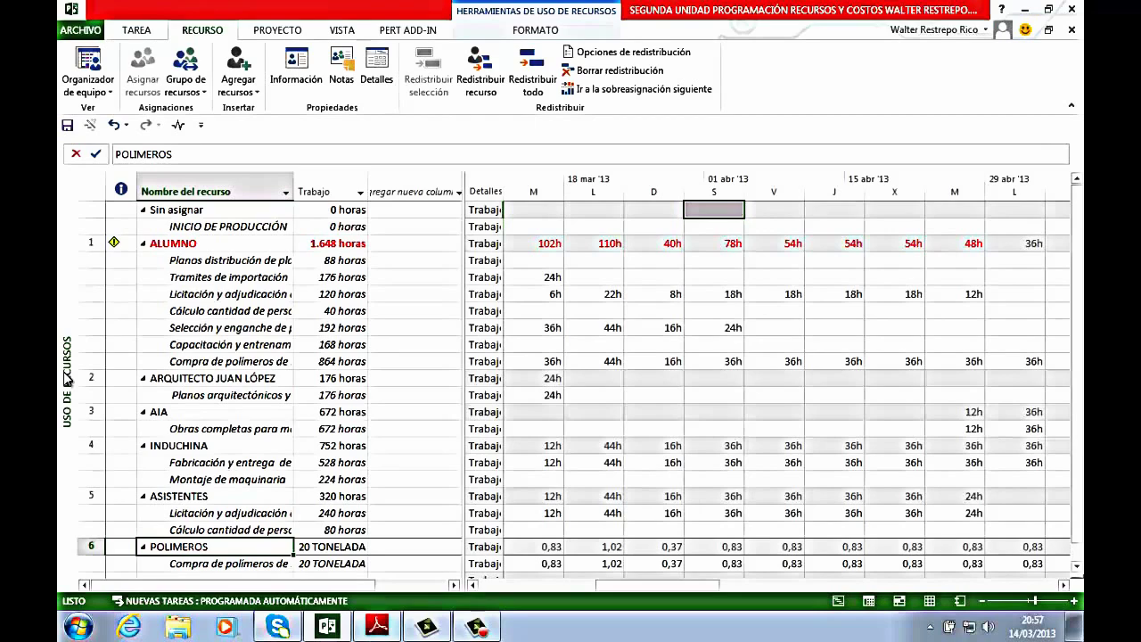
right_click(67, 378)
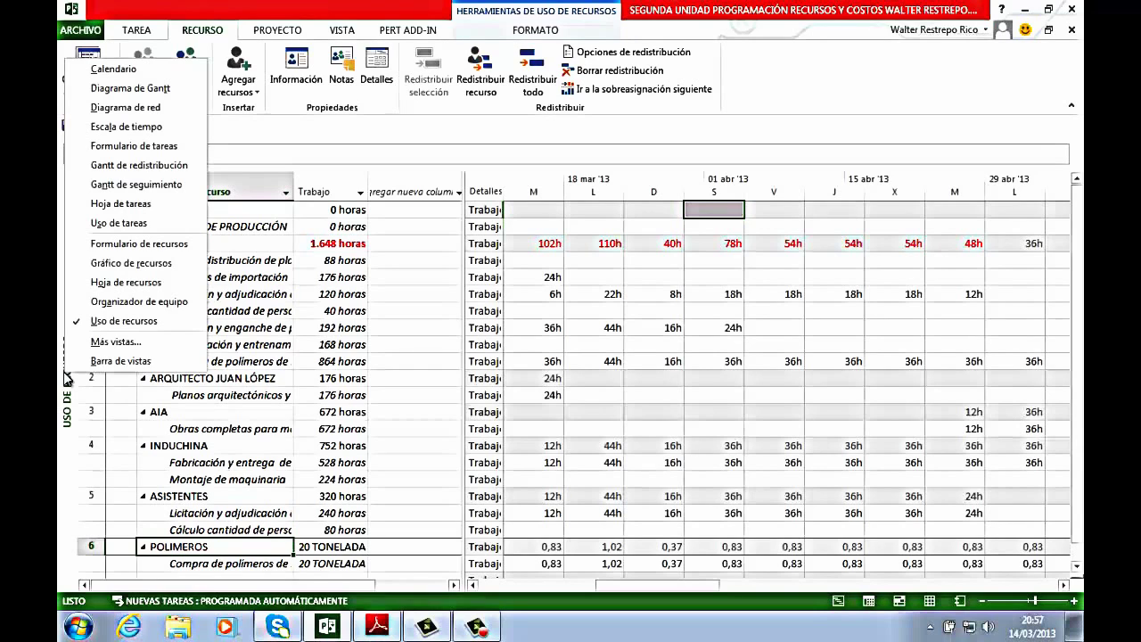
click(110, 347)
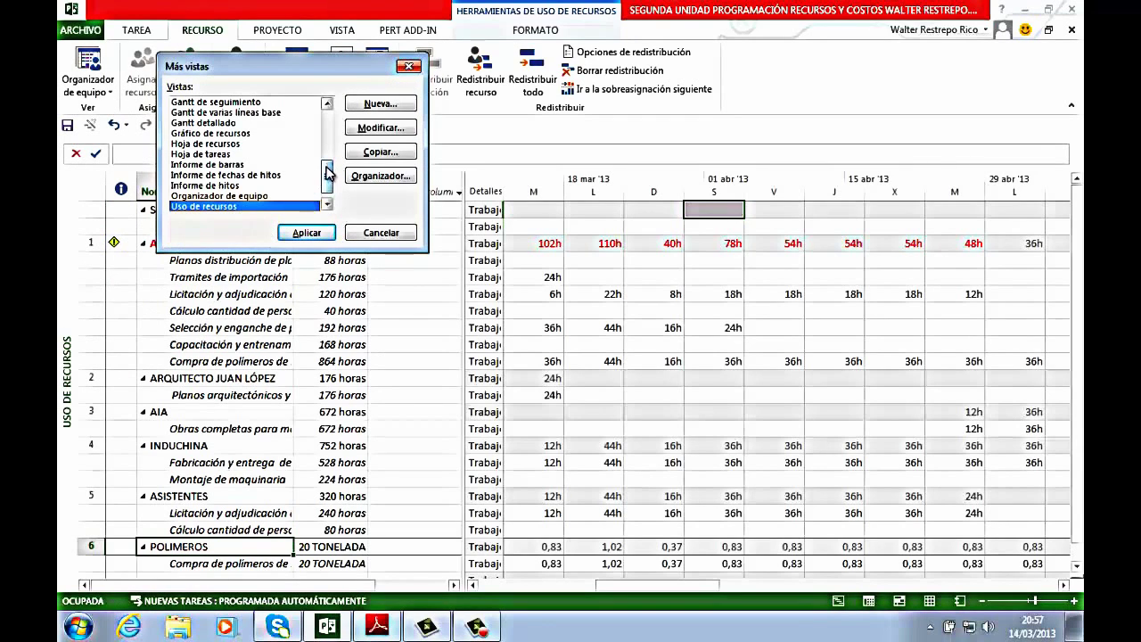
drag(328, 172, 326, 107)
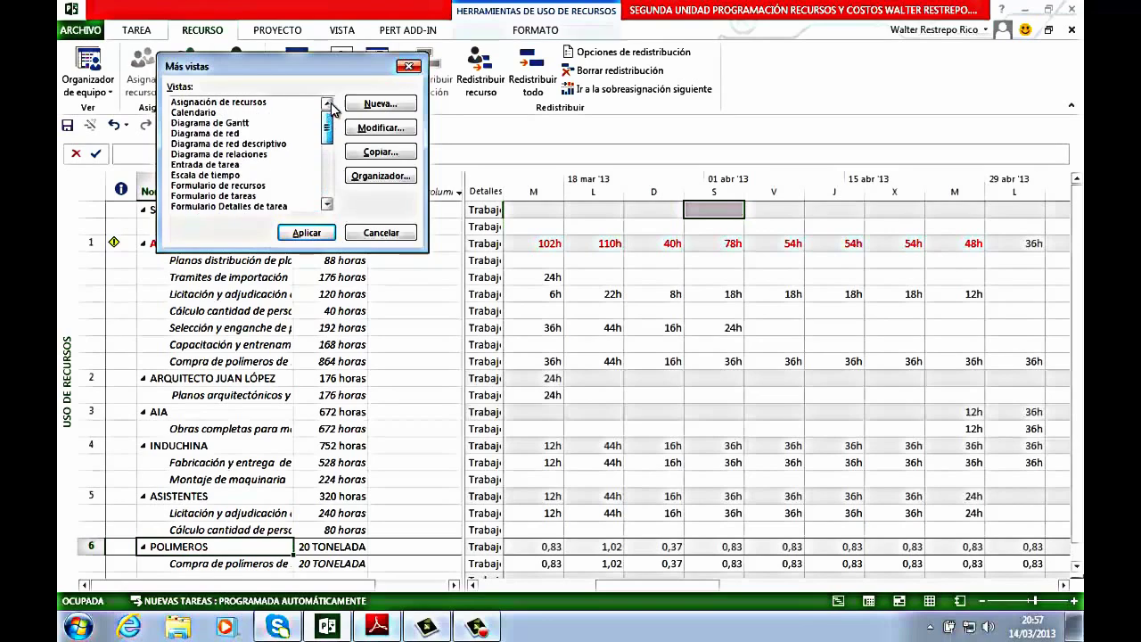
click(234, 104)
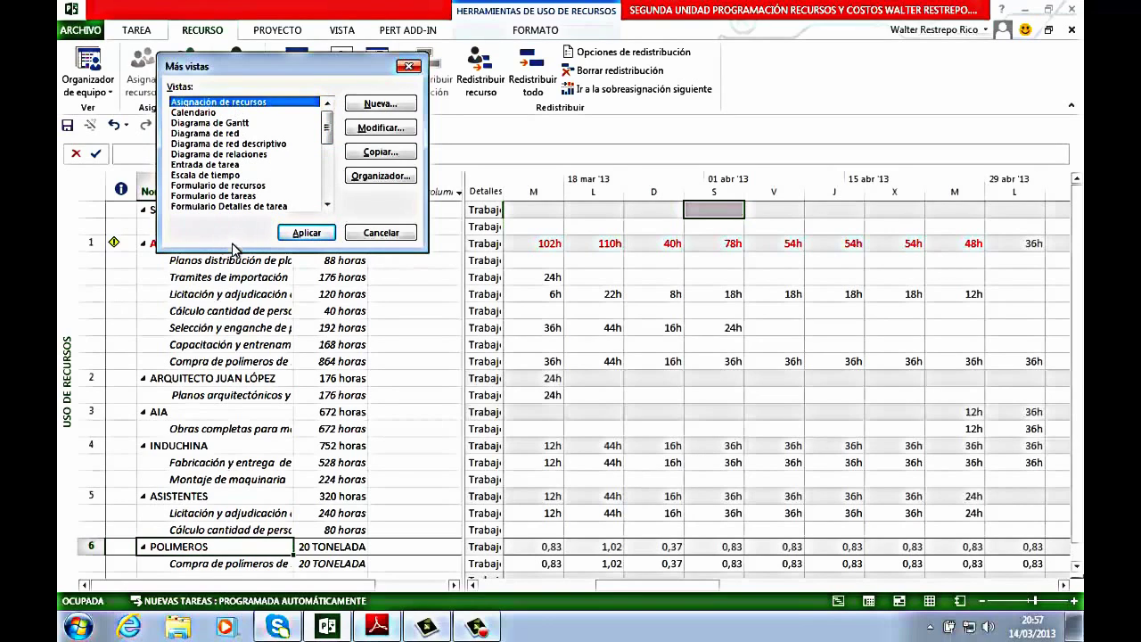
click(307, 233)
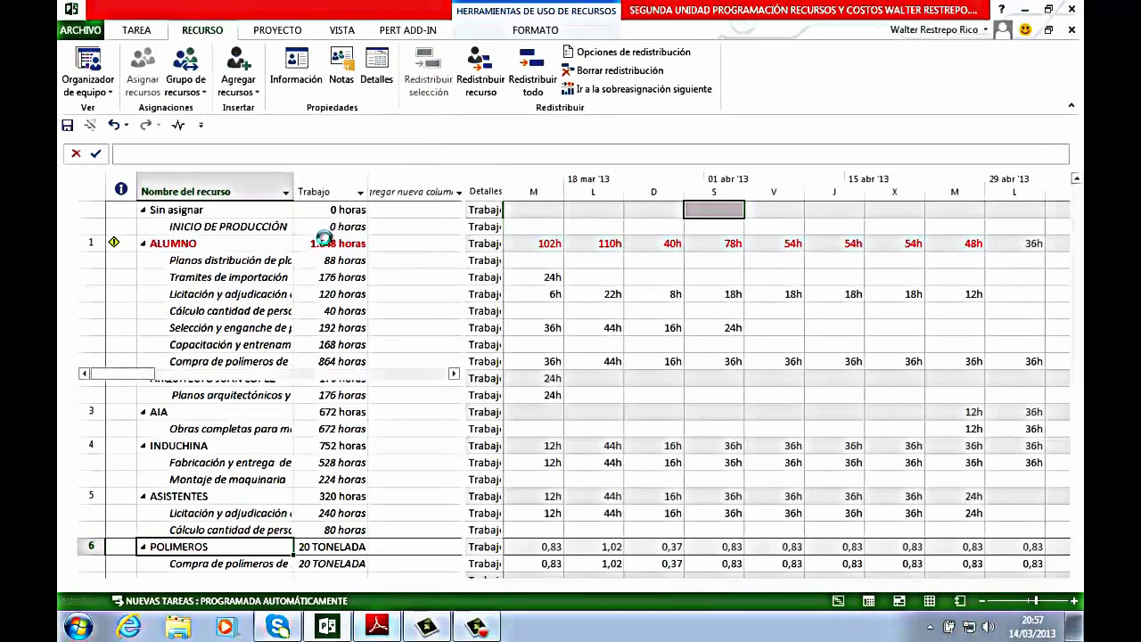
Show ALUMNO's tasks in the lower pane as a Diagrama de Gantt and reduce the task rows to single-line height
scroll(383, 311, up, 10)
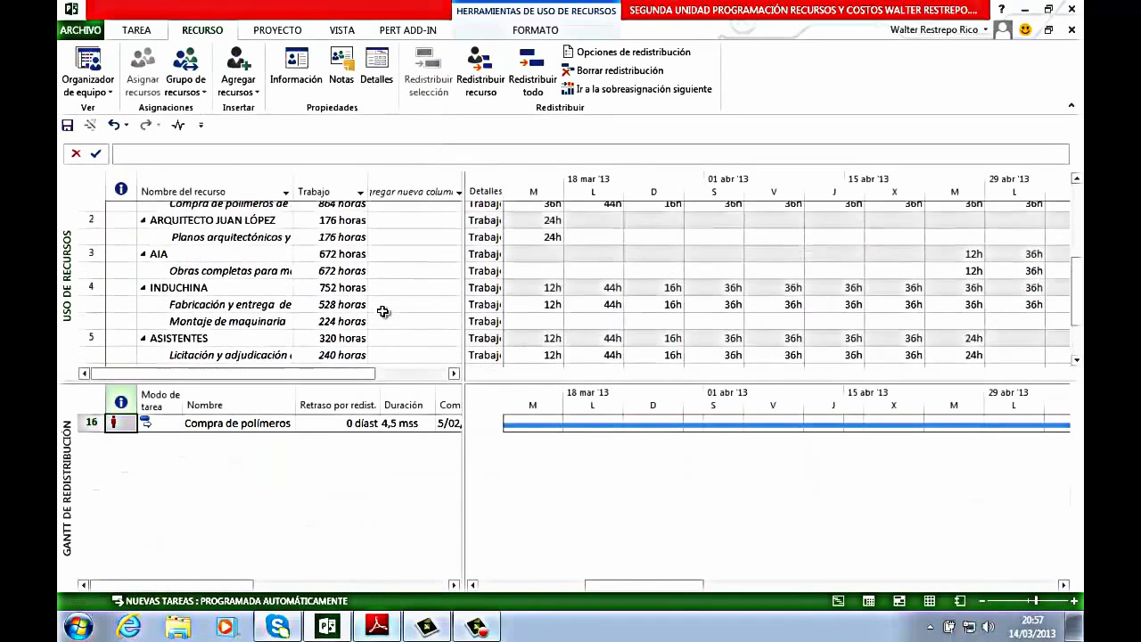
click(222, 246)
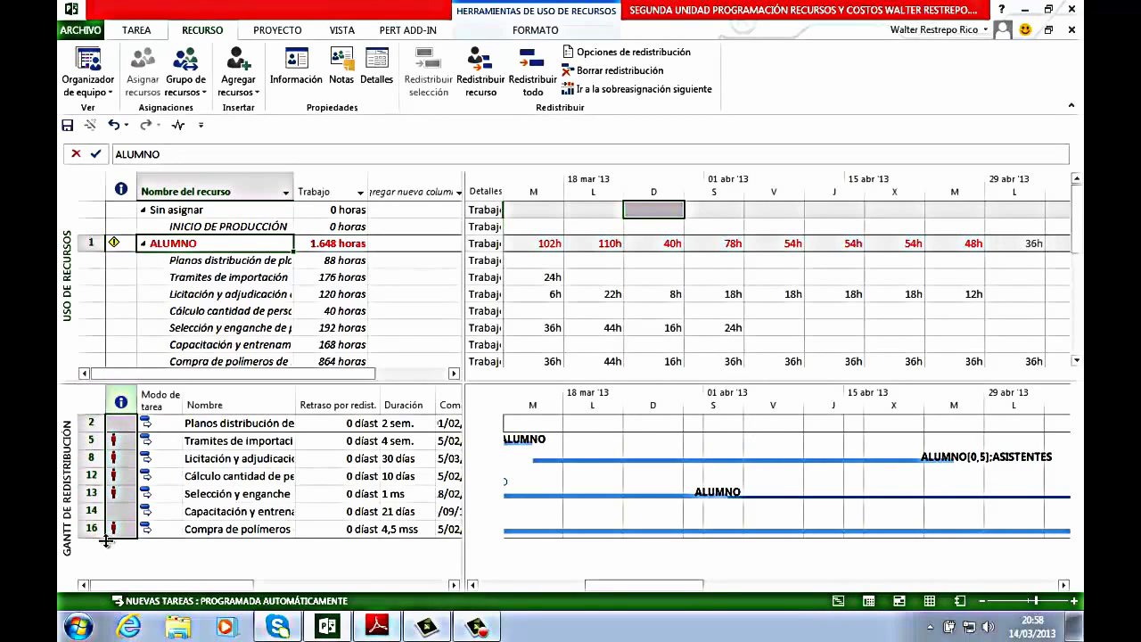
right_click(77, 411)
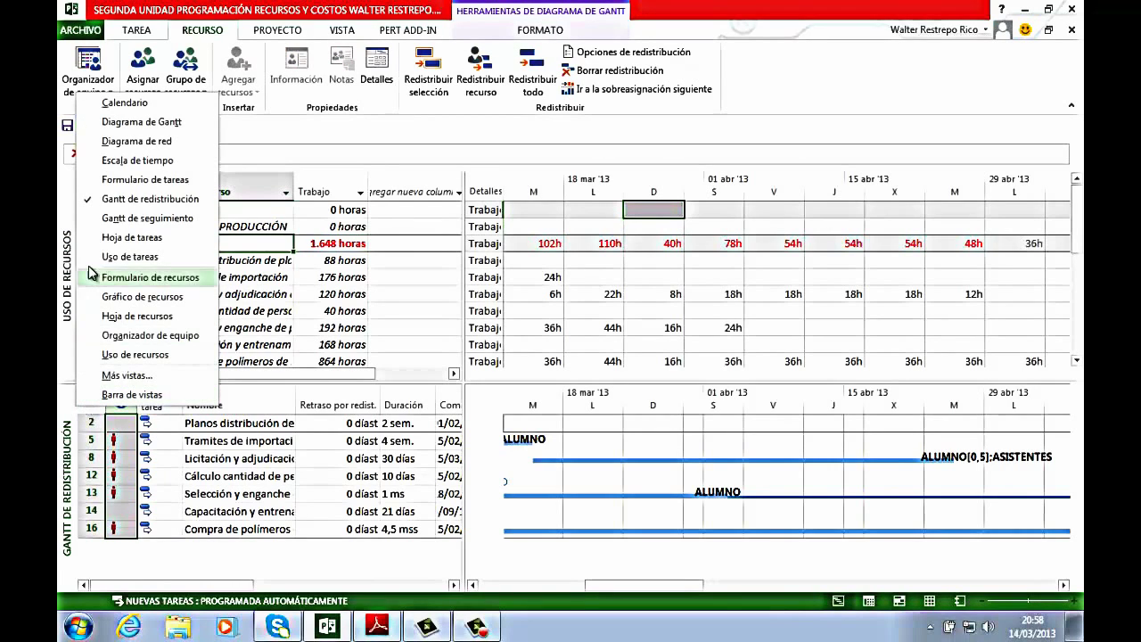
click(131, 125)
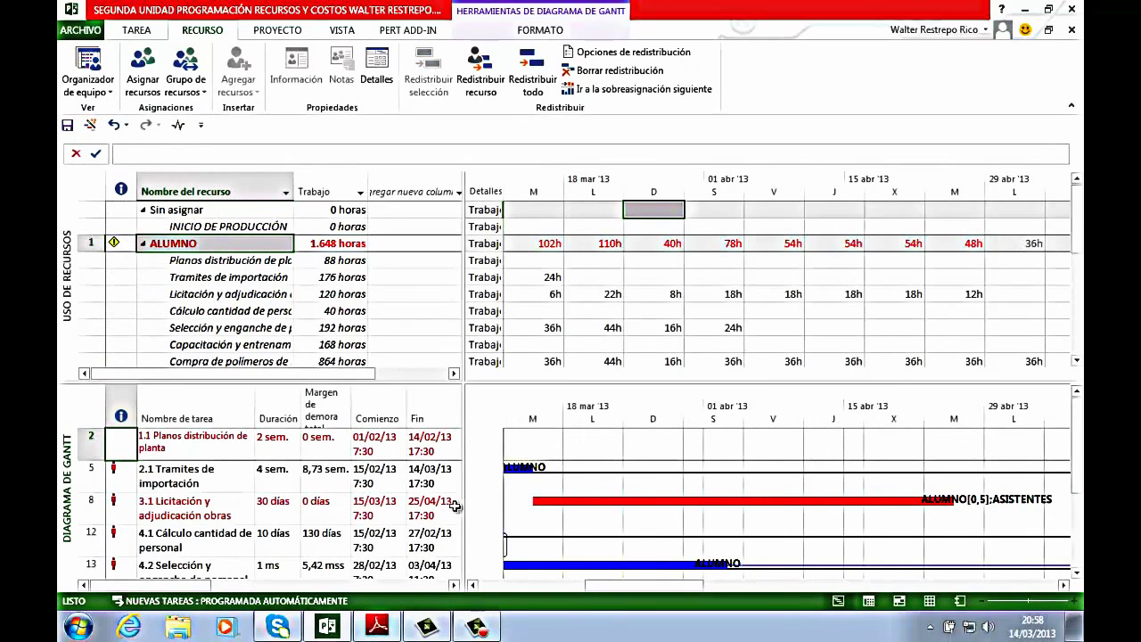
click(79, 409)
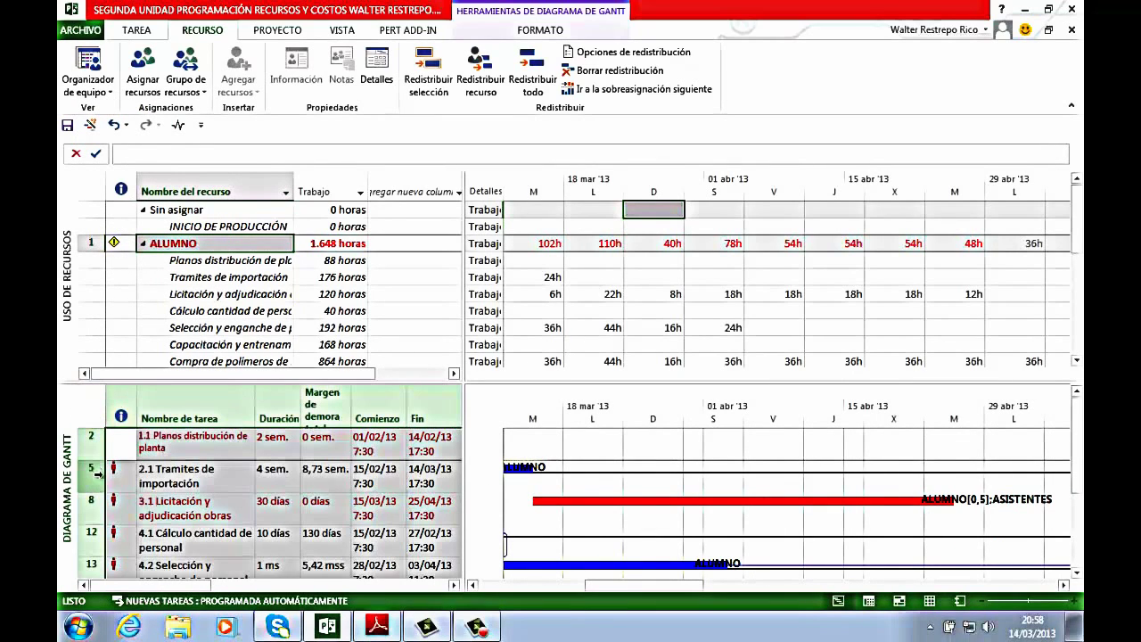
drag(98, 460, 93, 437)
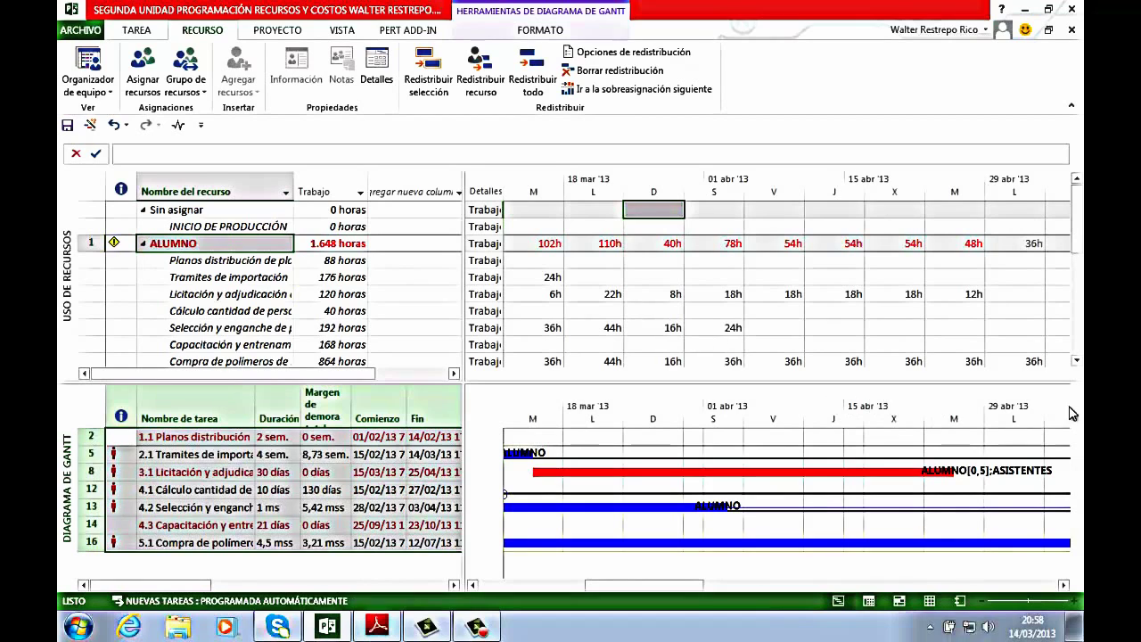
Bring ALUMNO's assignments into full view, consult the overallocation resolution methods in the Adobe Reader guide, and return to Microsoft Project
click(1076, 362)
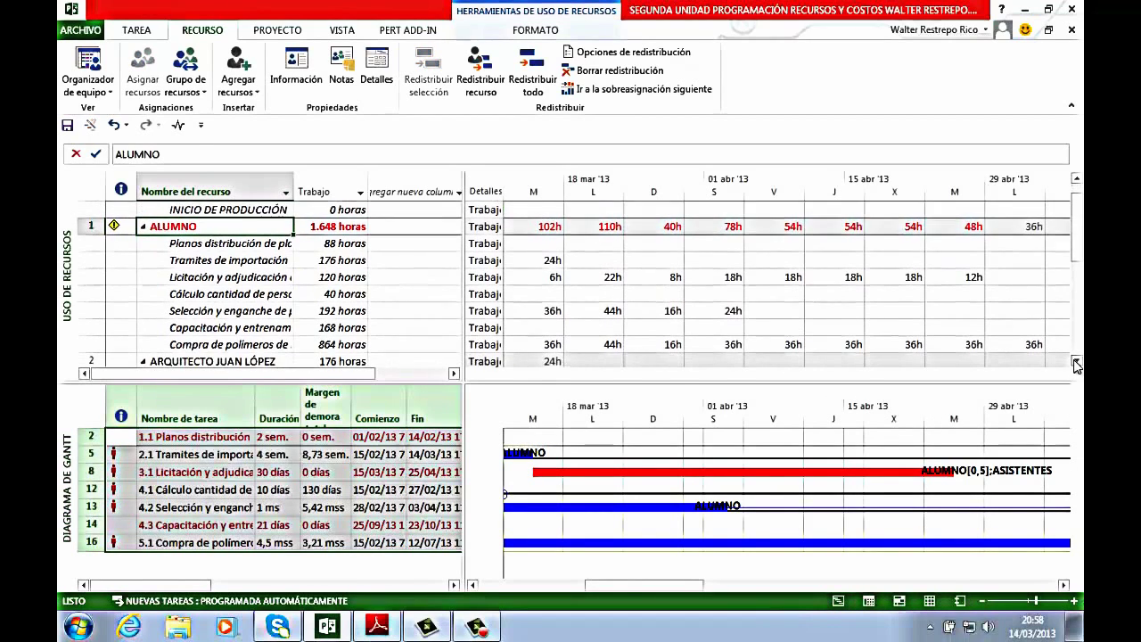
click(1076, 362)
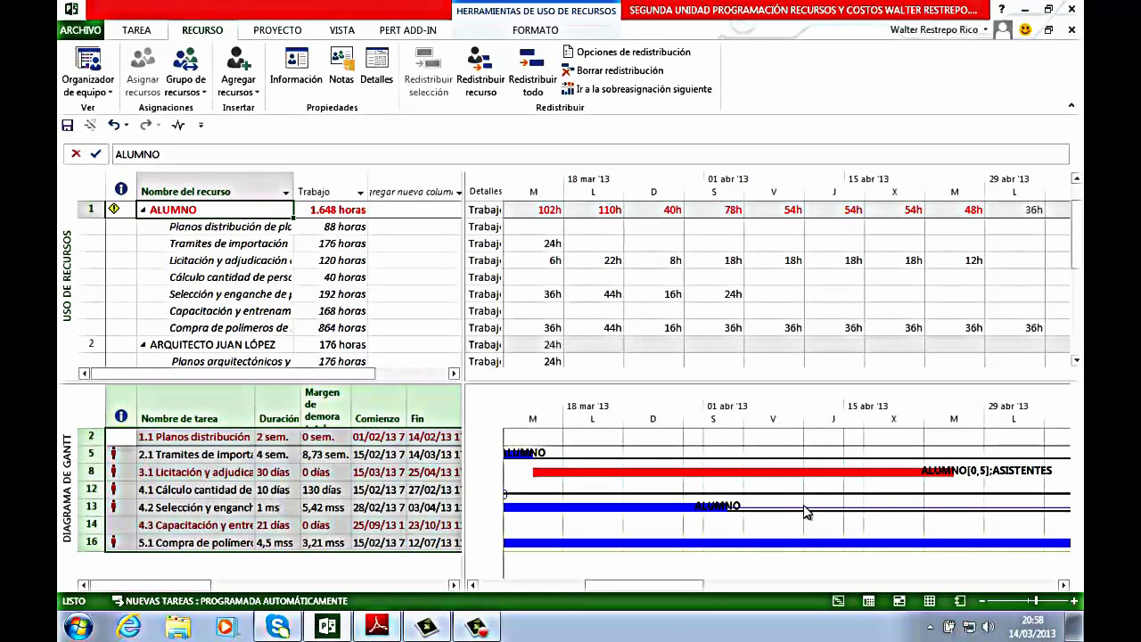
click(378, 627)
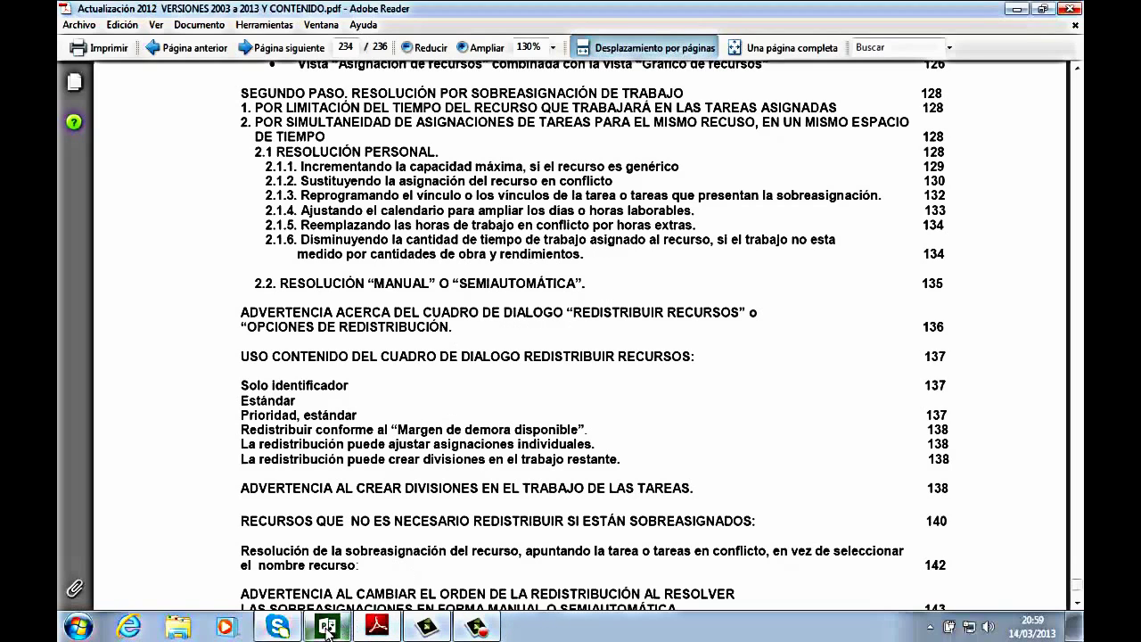
mouse_move(326, 628)
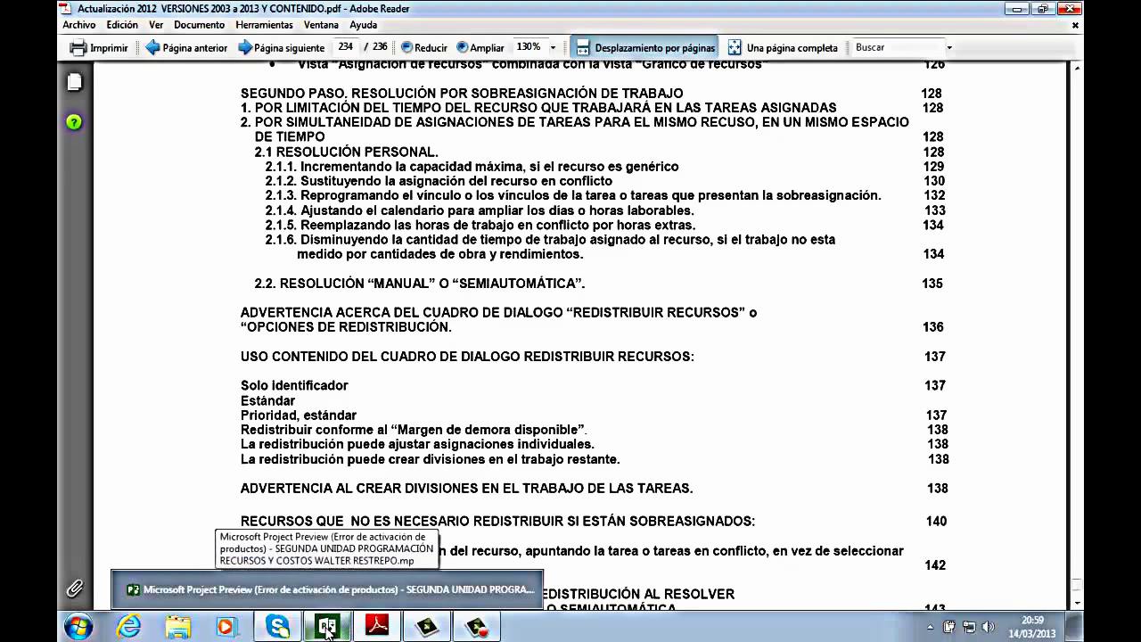
click(326, 628)
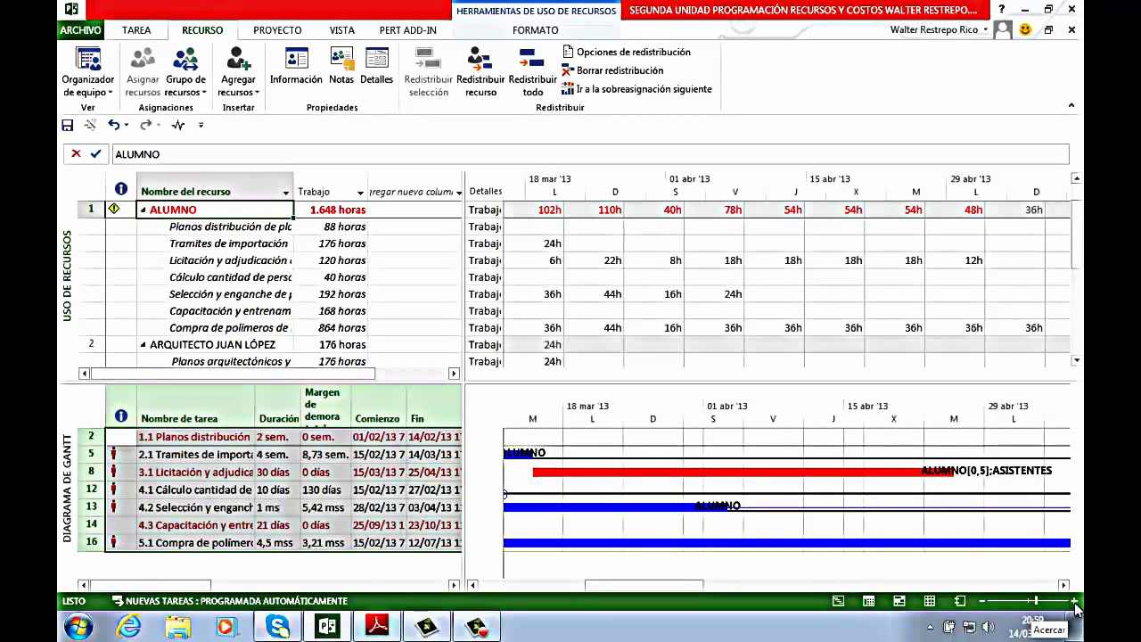
Zoom out the timescales of both panes to compare ALUMNO's workload by period with the bars of all its tasks
click(980, 602)
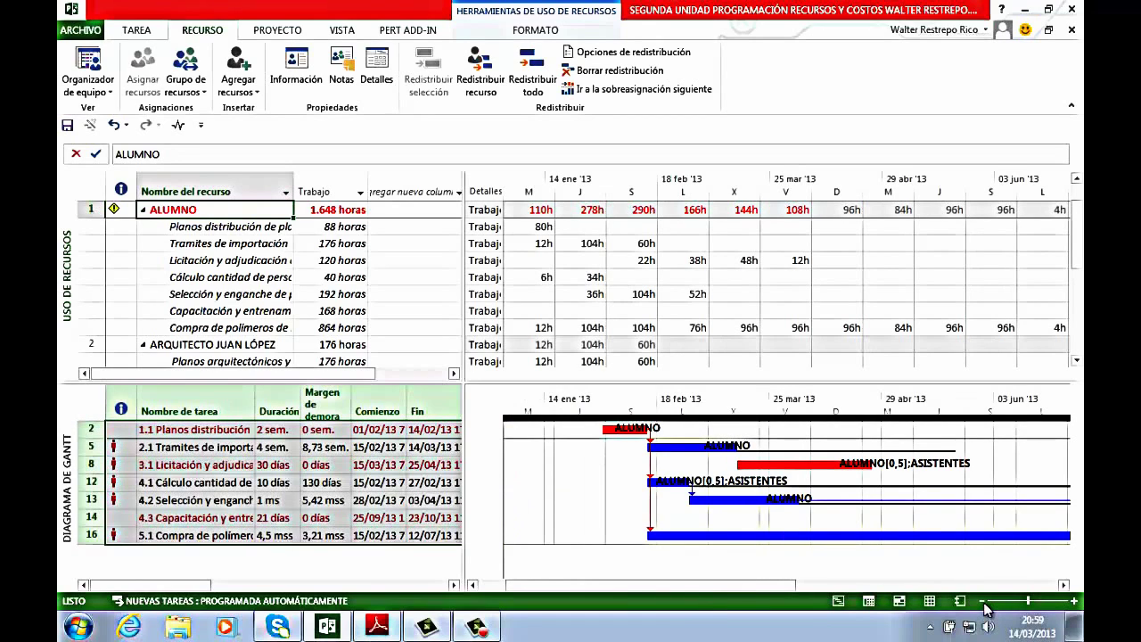
click(983, 603)
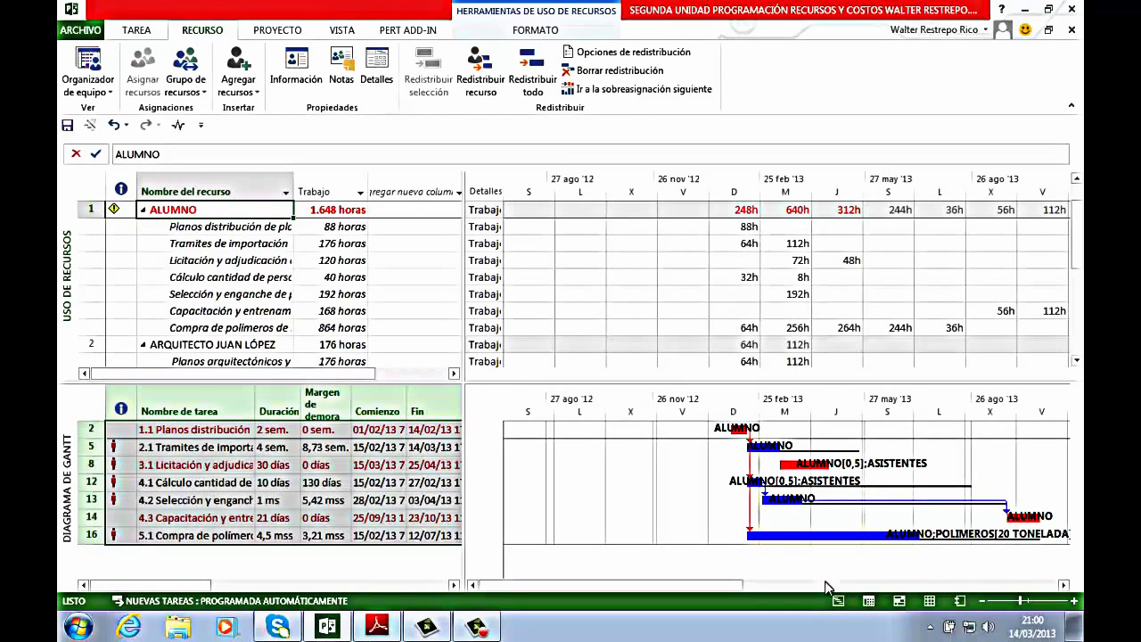
click(1063, 585)
click(1063, 586)
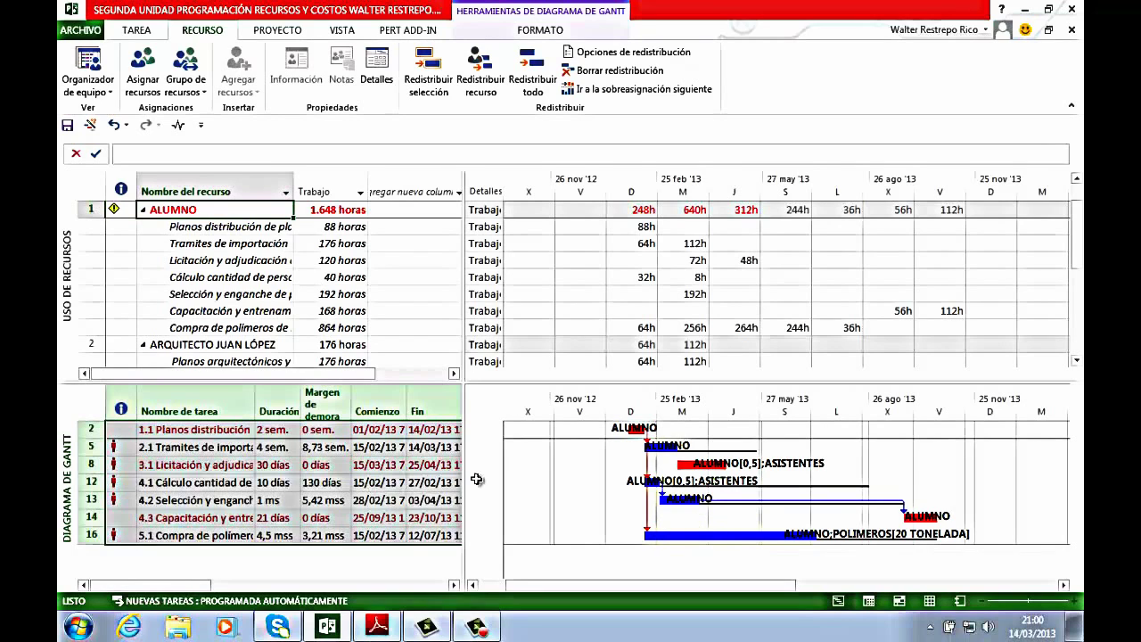
Select task 8, Licitación y adjudicación obras, and widen the Gantt table to reveal its Nombres de los recursos column
click(698, 464)
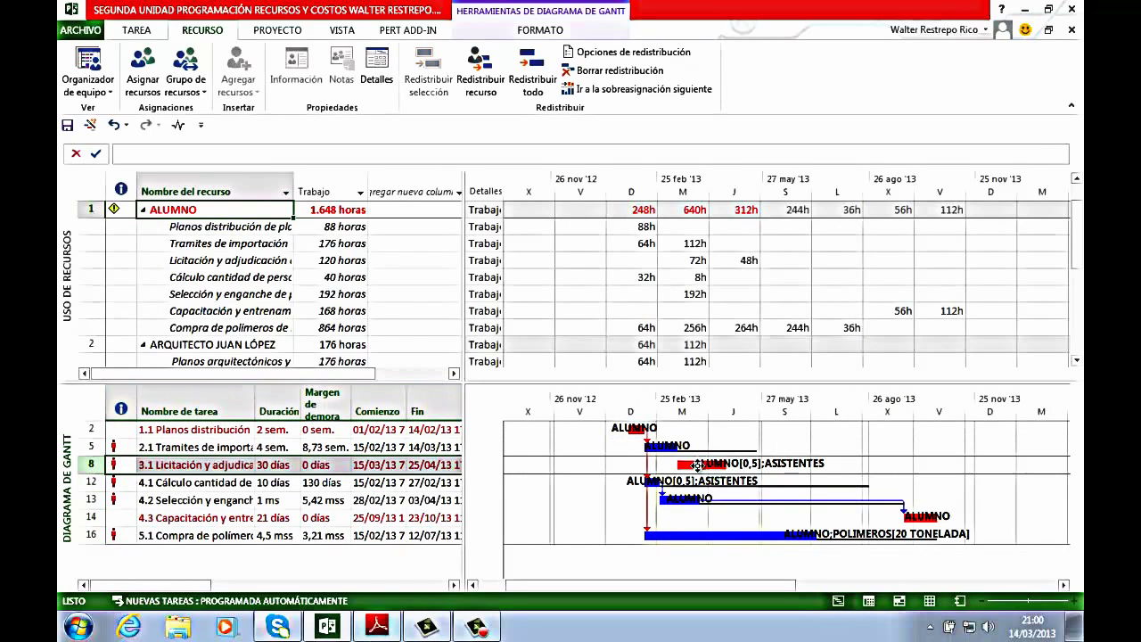
mouse_move(698, 464)
click(249, 464)
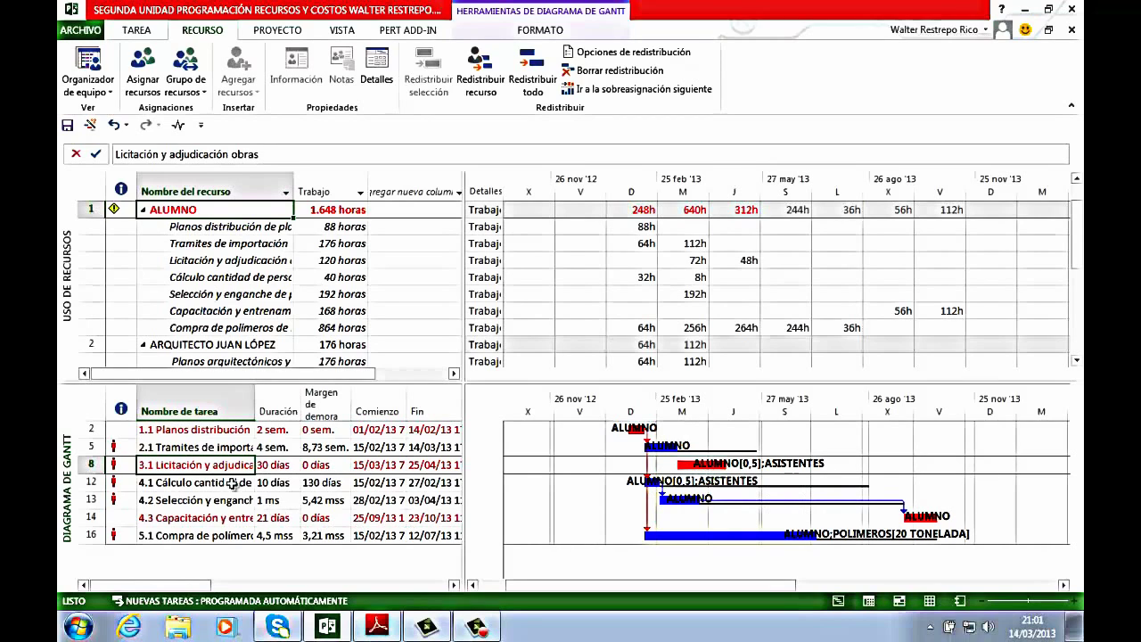
click(84, 463)
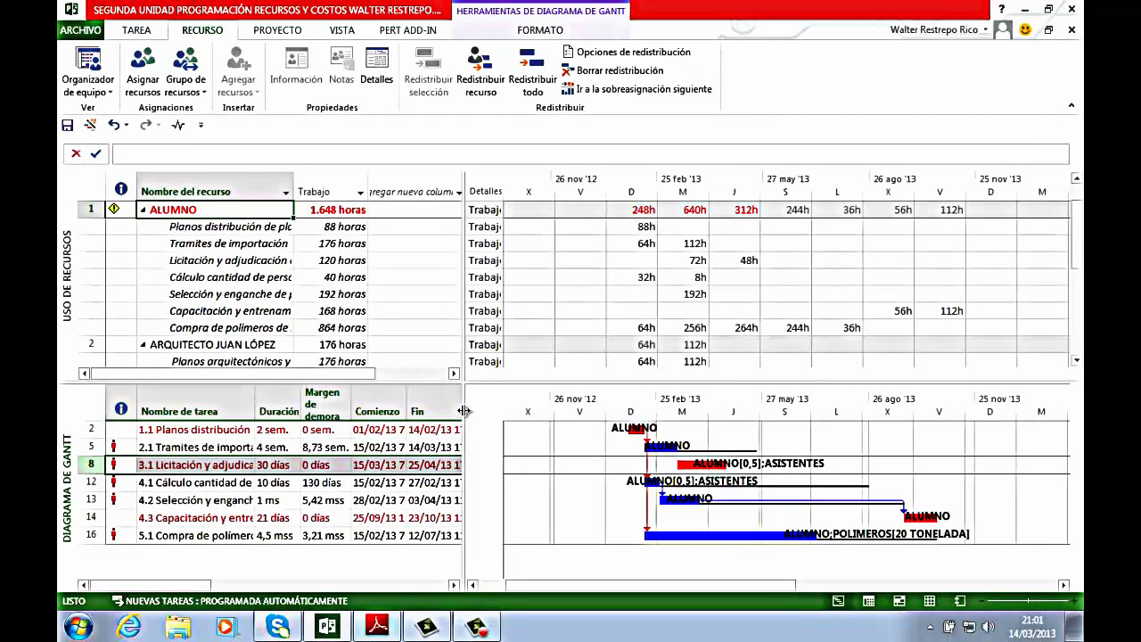
drag(465, 409, 792, 465)
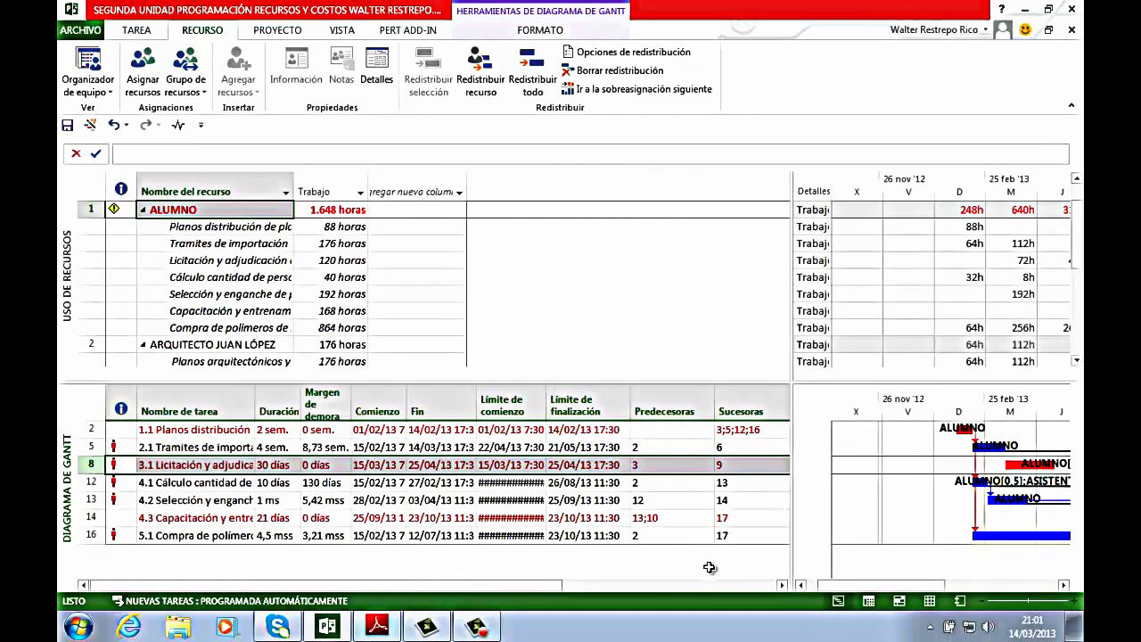
click(781, 585)
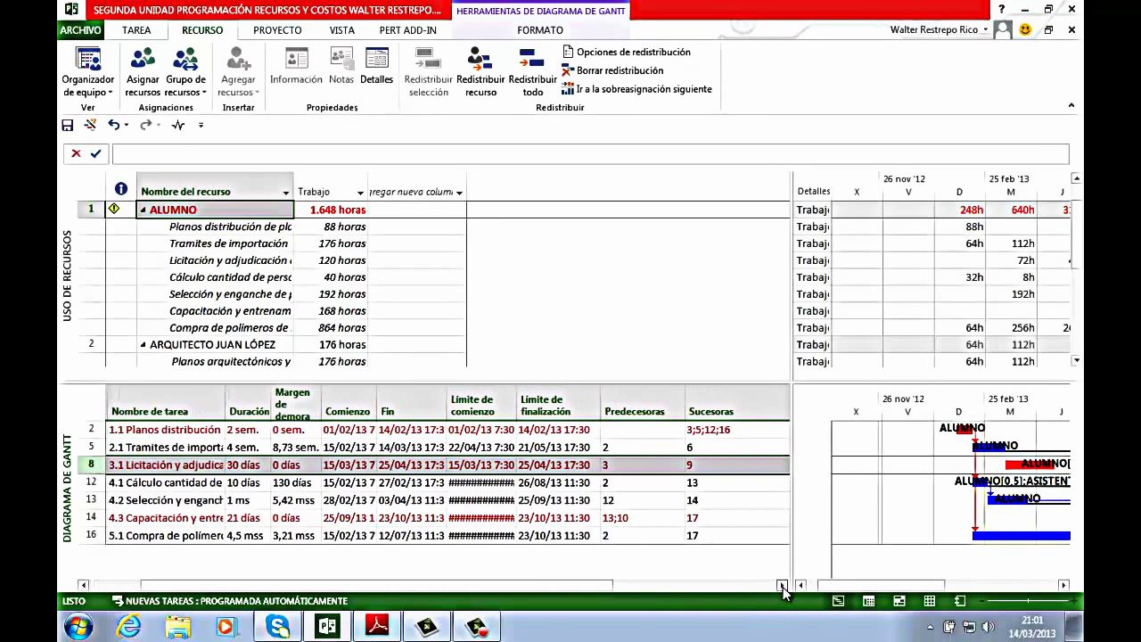
click(782, 585)
click(781, 585)
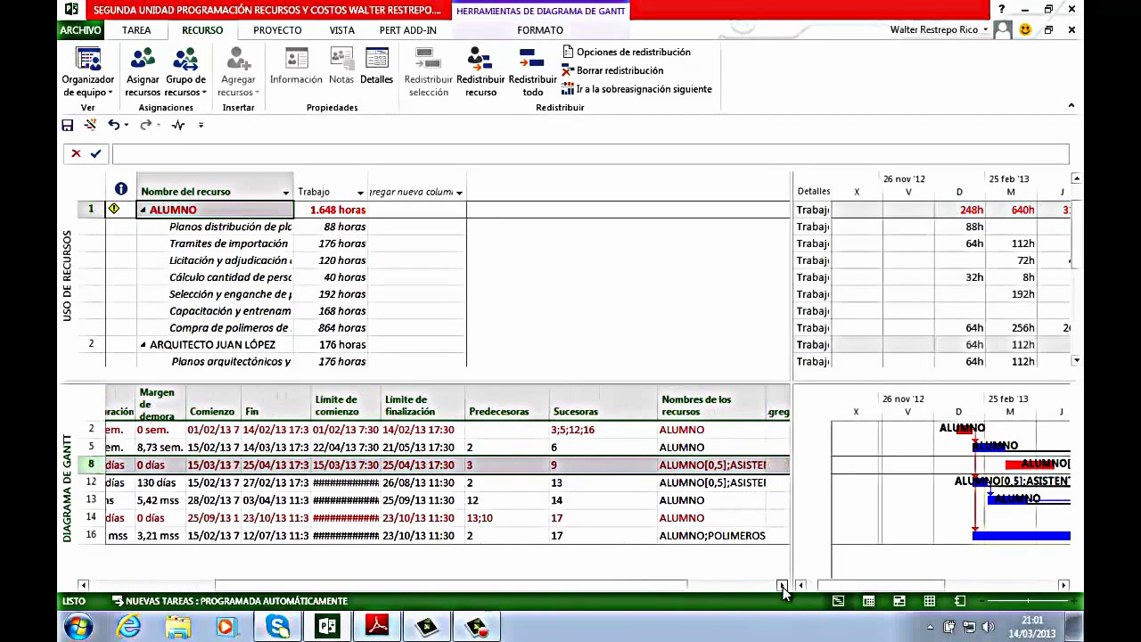
Remove ALUMNO from Licitación y adjudicación obras, keep only ASISTENTES assigned, and check the project statistics
click(691, 465)
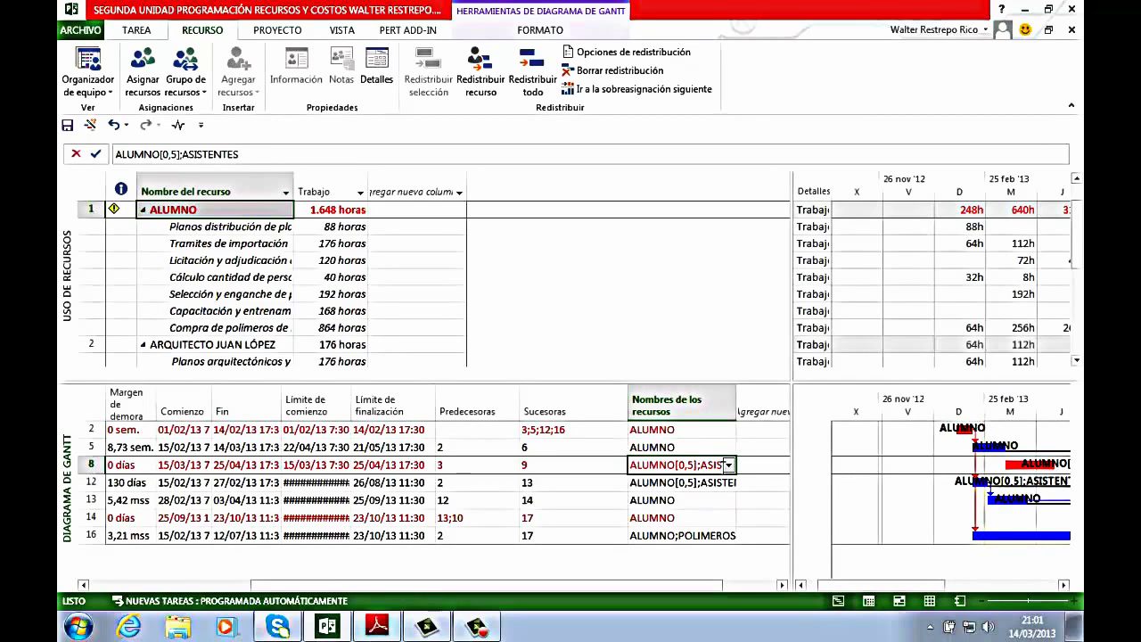
click(729, 466)
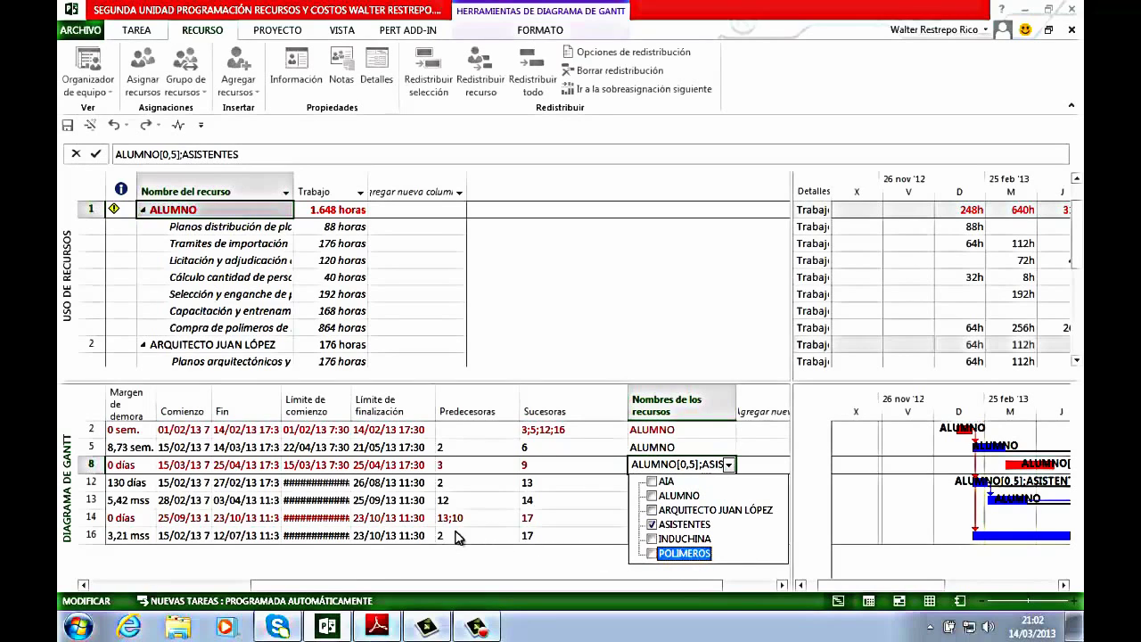
key(Return)
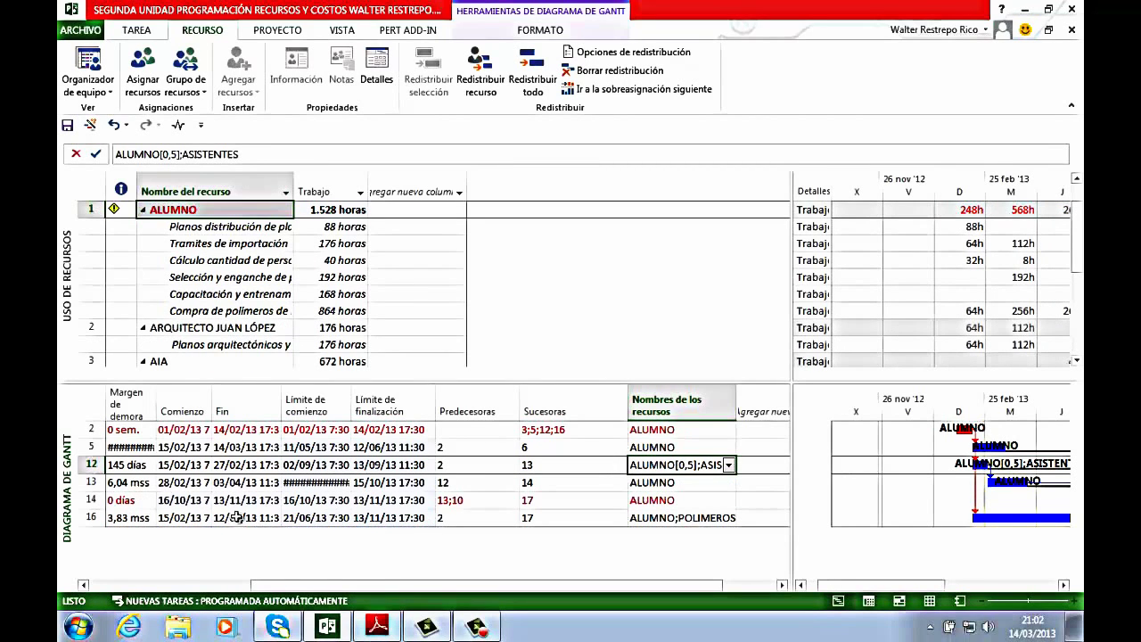
click(179, 125)
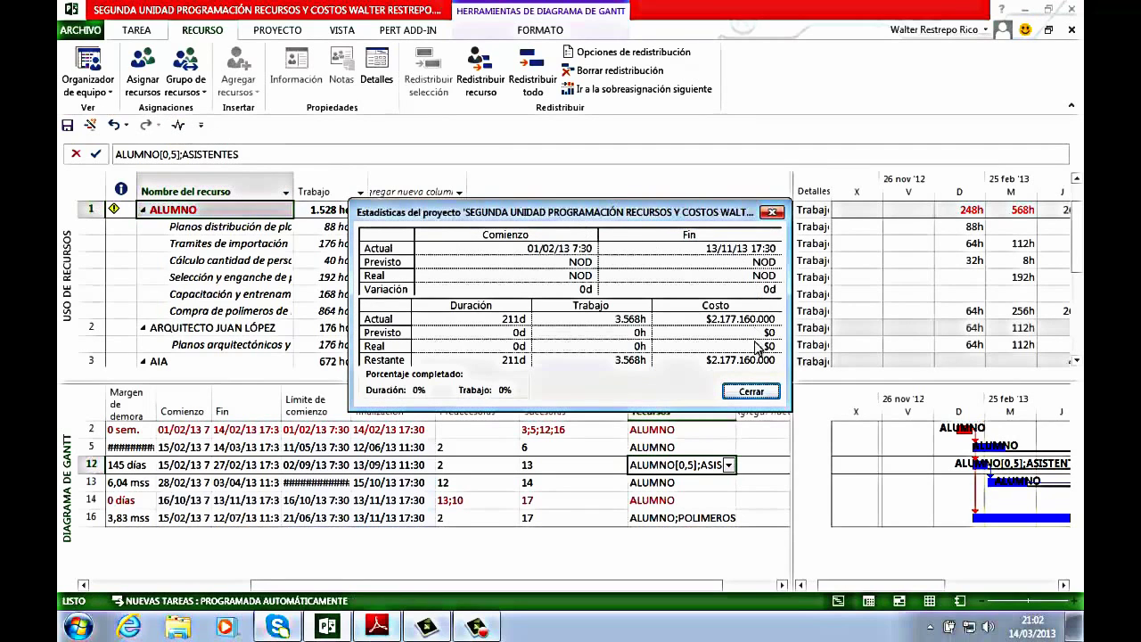
click(751, 392)
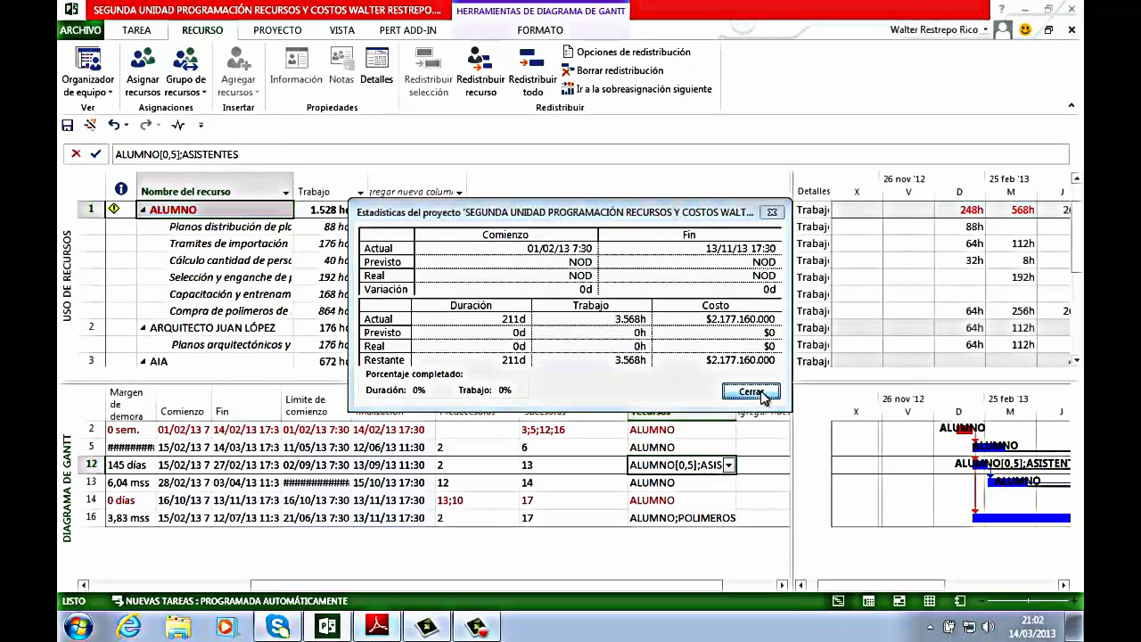
Review ALUMNO's assignments in the resource usage pane and undo the removal of ALUMNO from Licitación y adjudicación obras
click(230, 211)
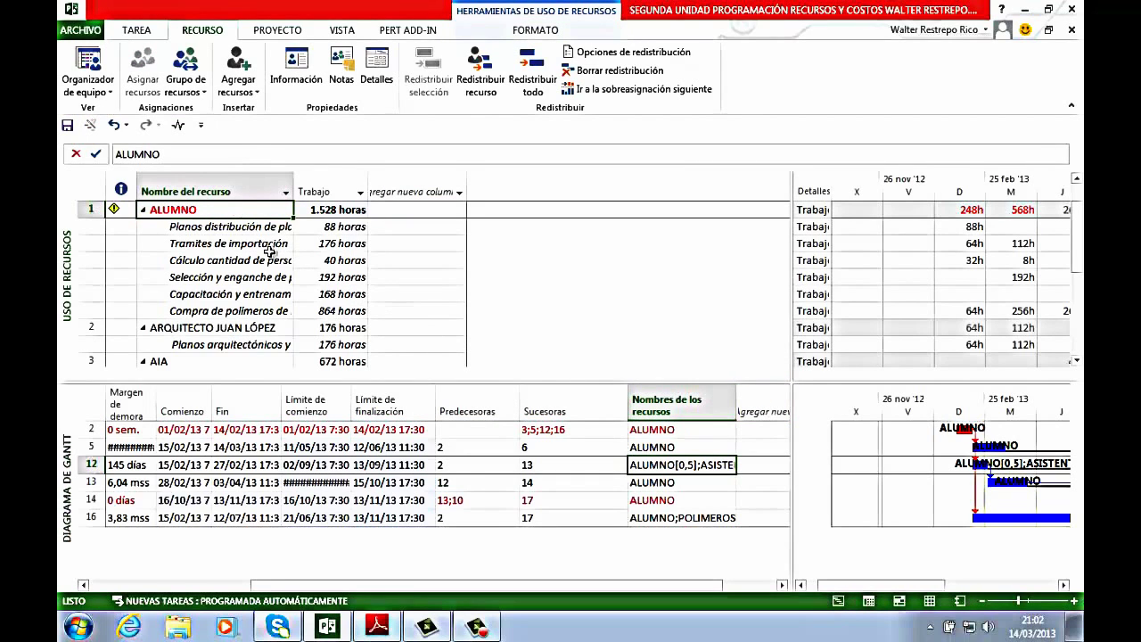
scroll(276, 259, down, 3)
scroll(276, 258, up, 3)
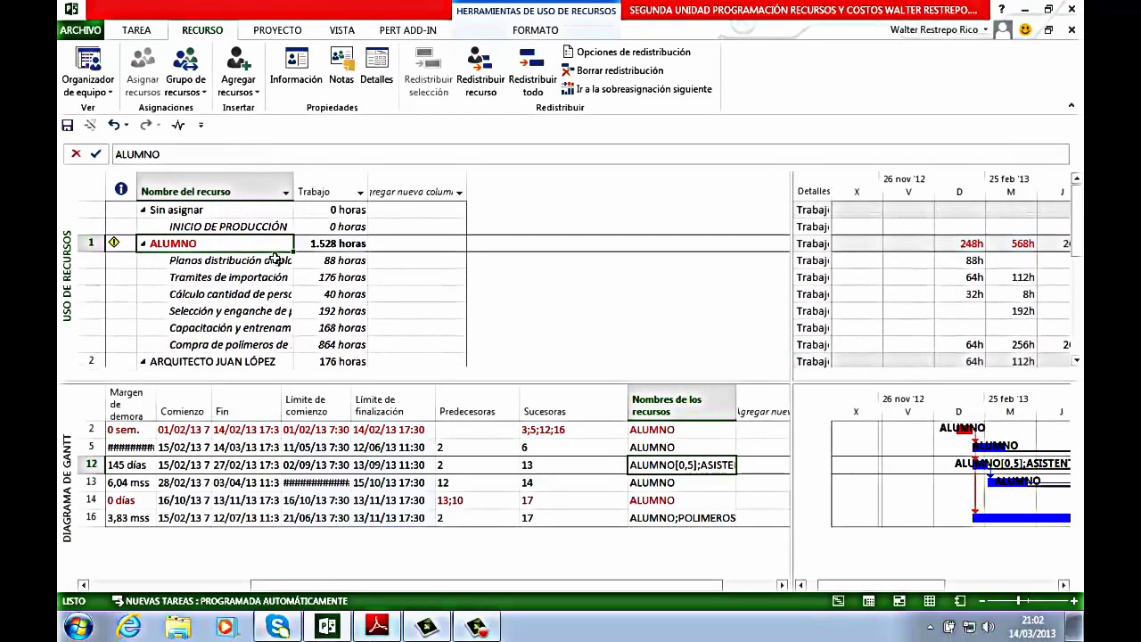
scroll(275, 256, down, 3)
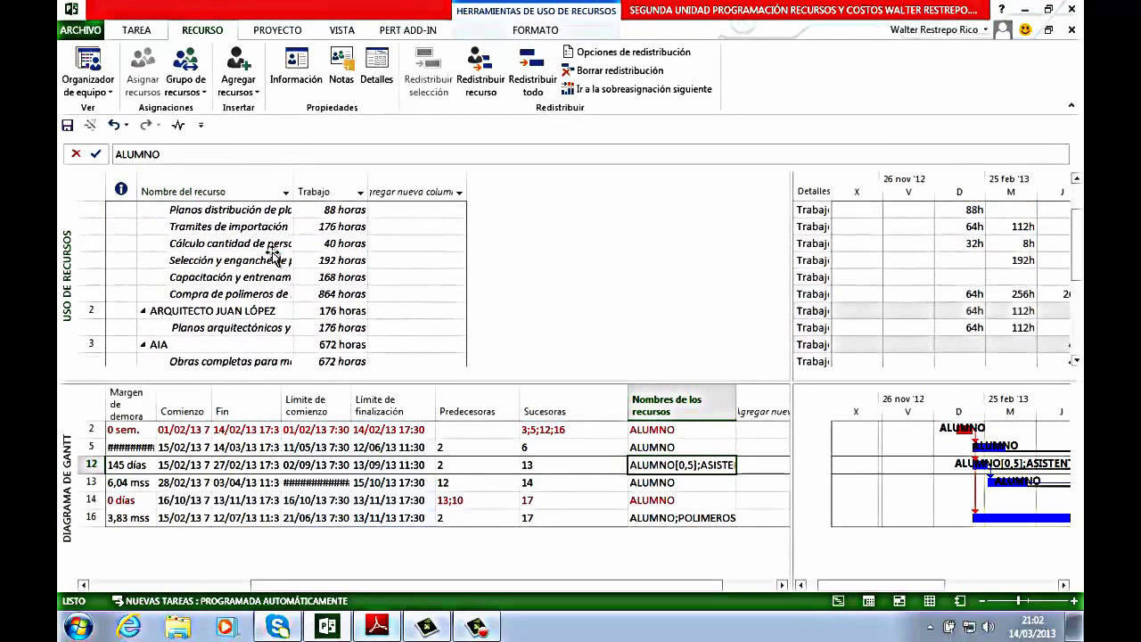
scroll(275, 256, up, 3)
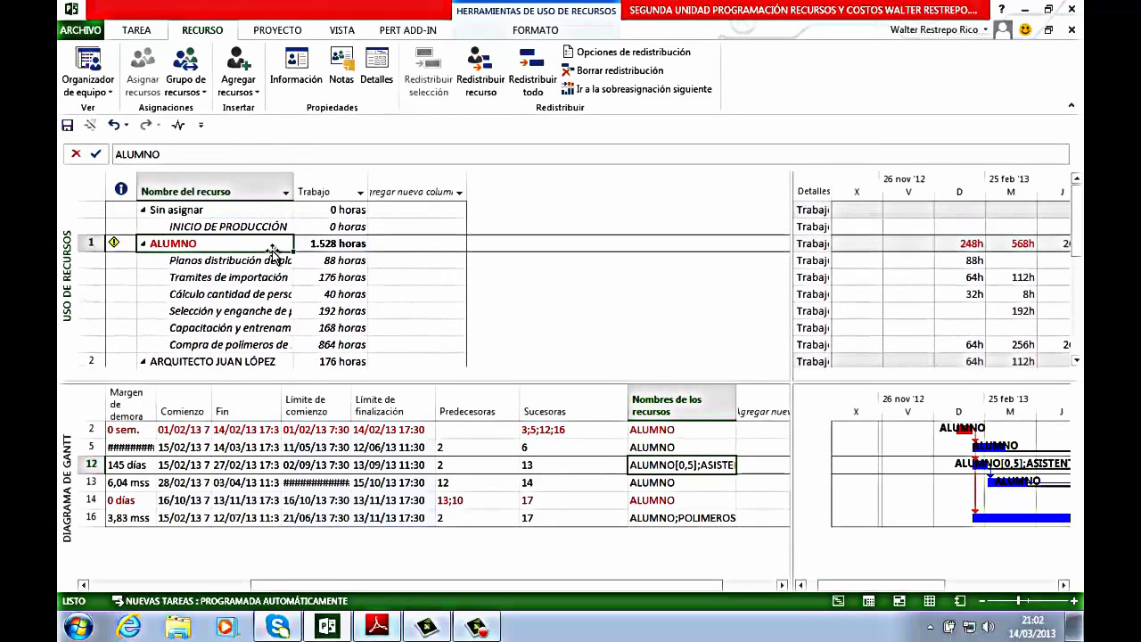
click(113, 125)
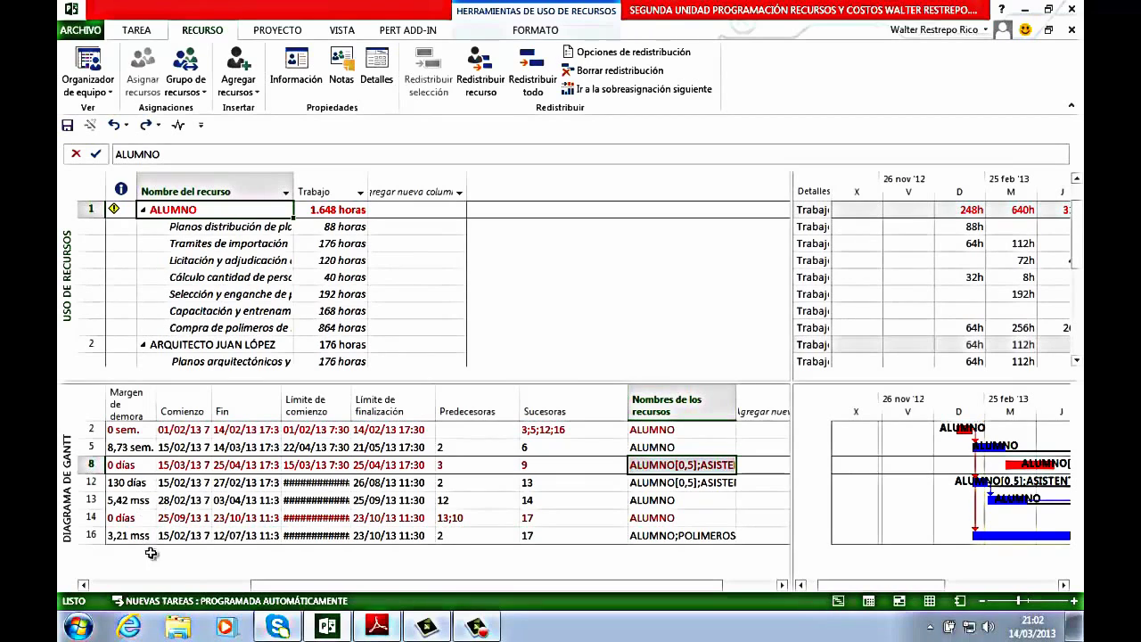
Return the Gantt table to its first columns and collapse the resource usage pane so the full task list fills the window
click(84, 586)
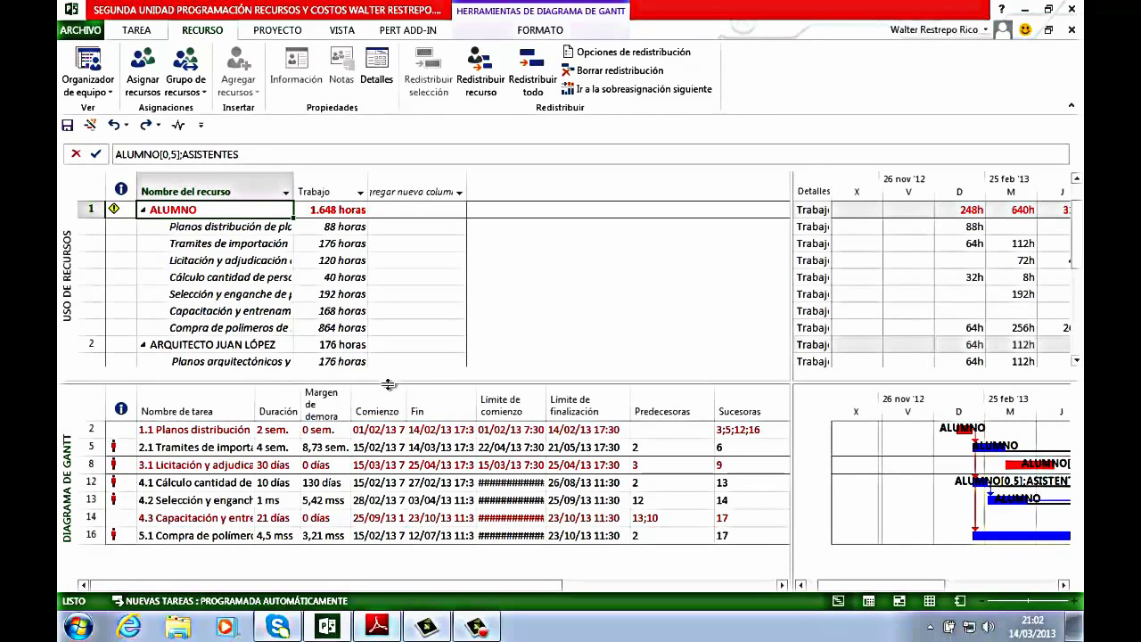
drag(388, 384, 469, 171)
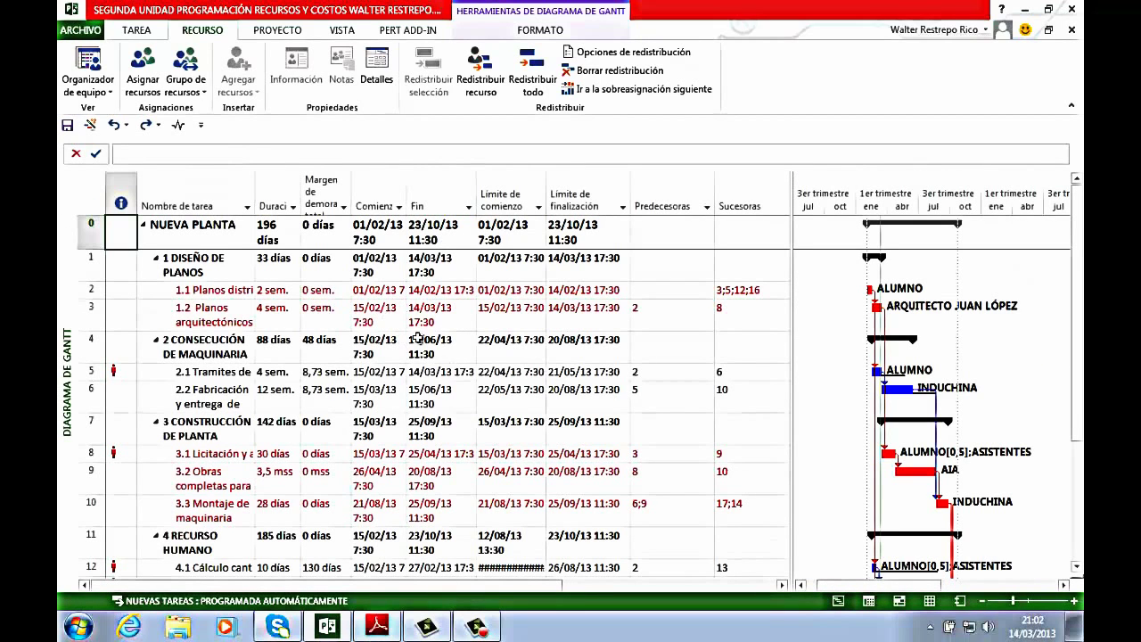
scroll(412, 336, down, 1)
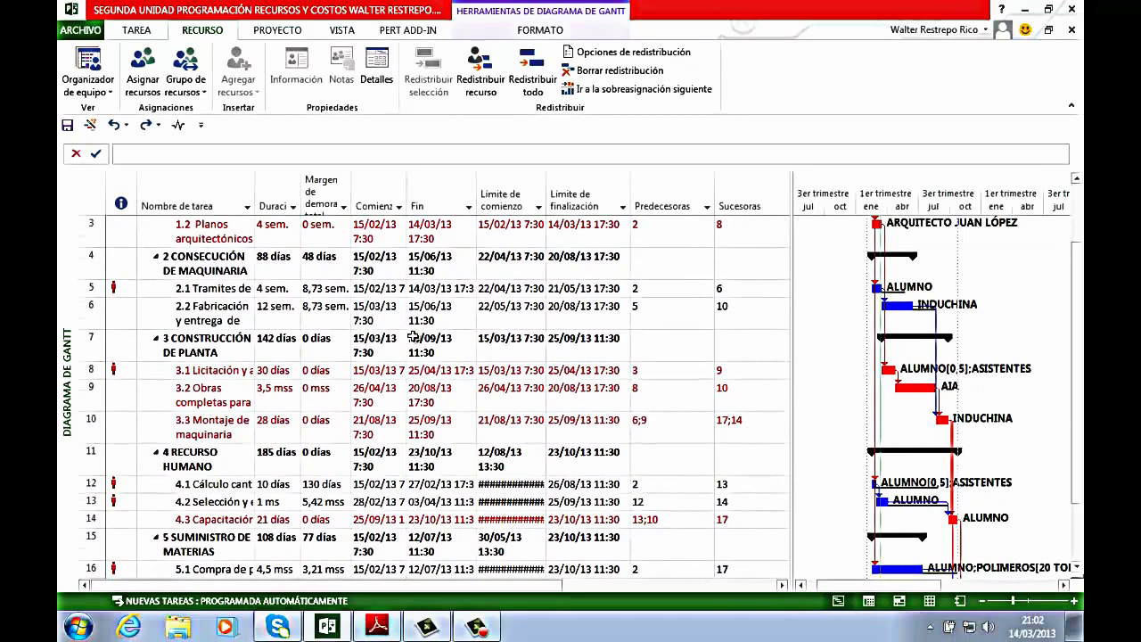
click(412, 336)
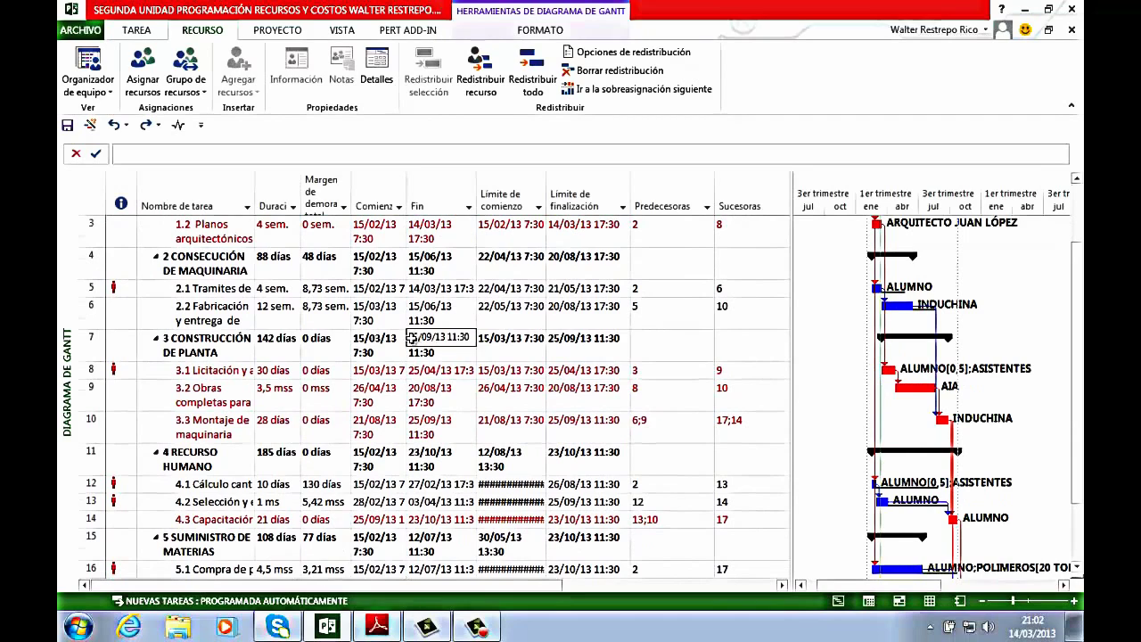
Select task 8, Licitación y adjudicación obras, and display its task form in the details pane with the Trabajo resource fields
click(200, 369)
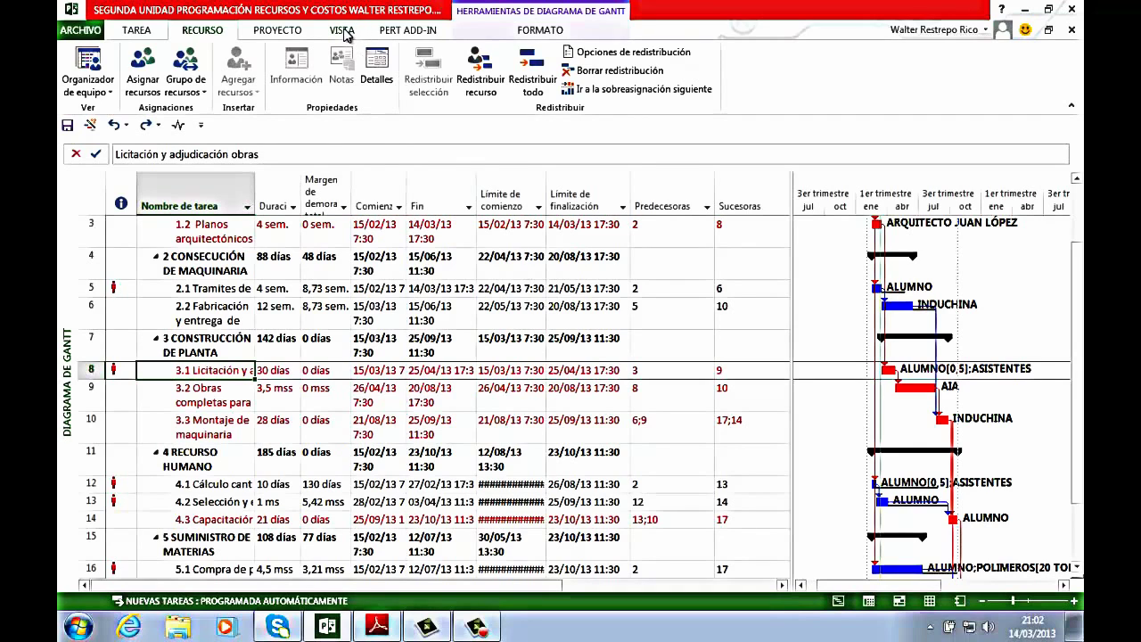
click(343, 32)
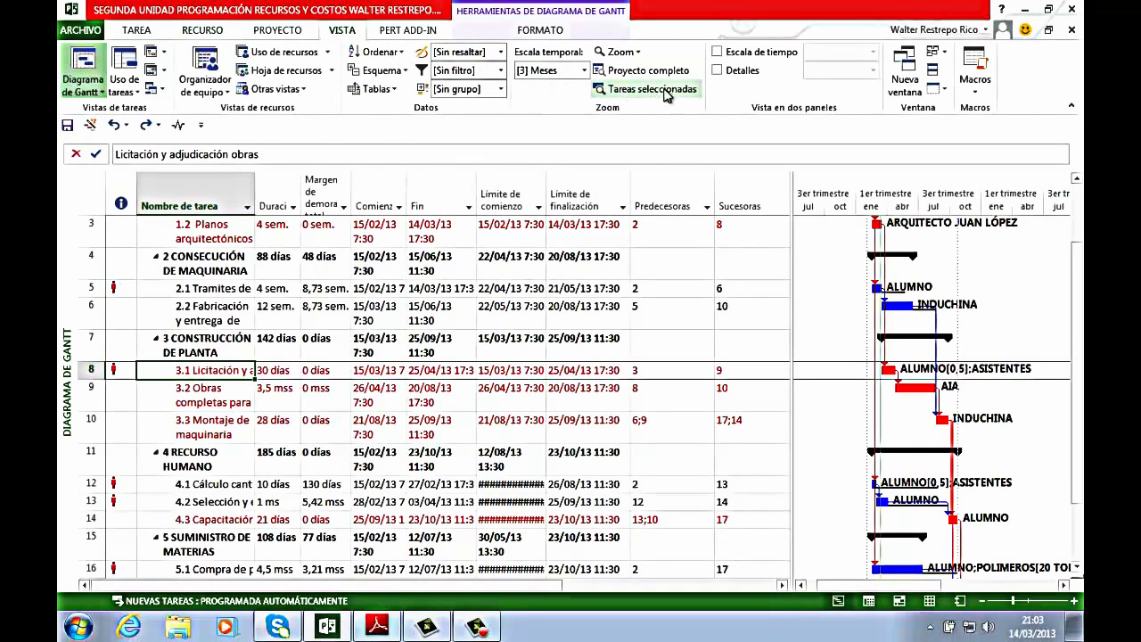
click(716, 72)
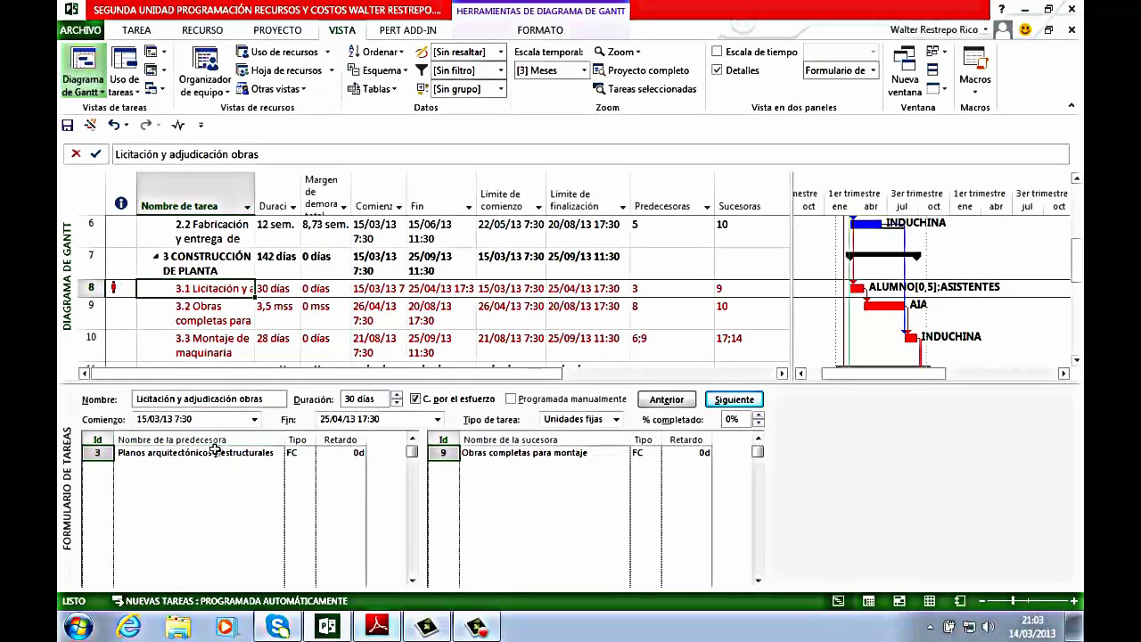
right_click(930, 489)
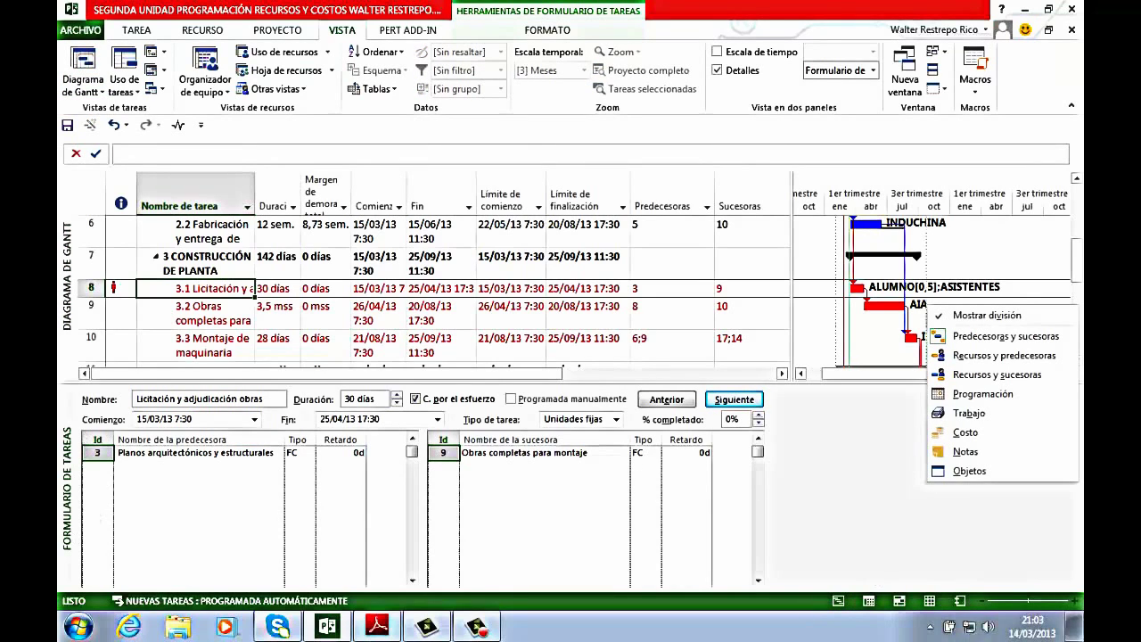
click(972, 414)
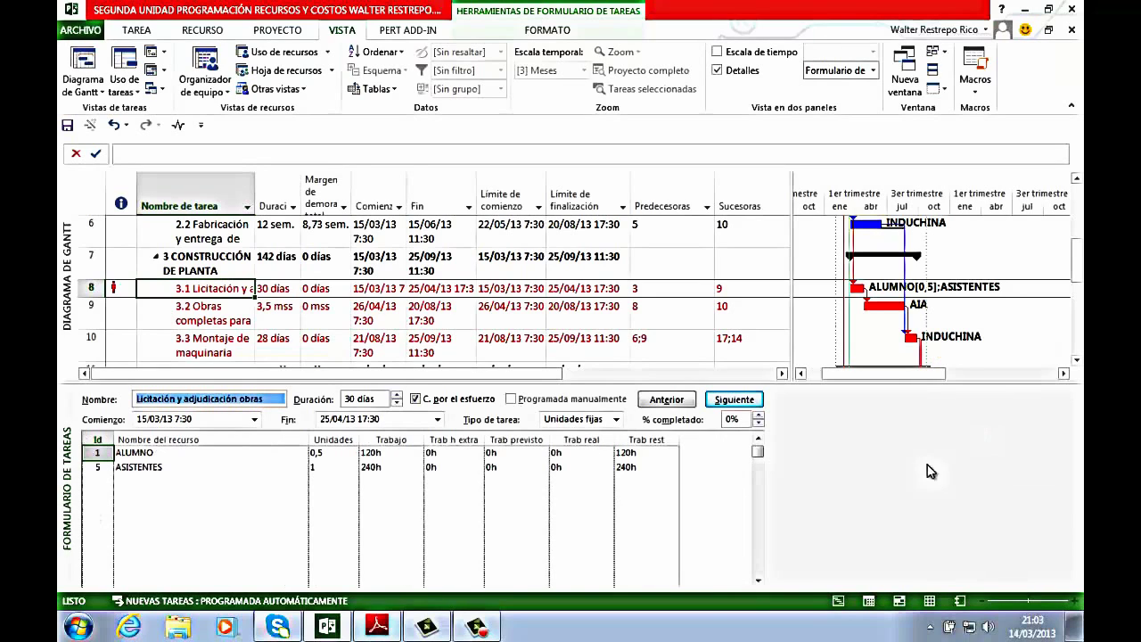
Delete ALUMNO from the resources of Licitación y adjudicación obras in the task form, leaving only ASISTENTES
click(180, 472)
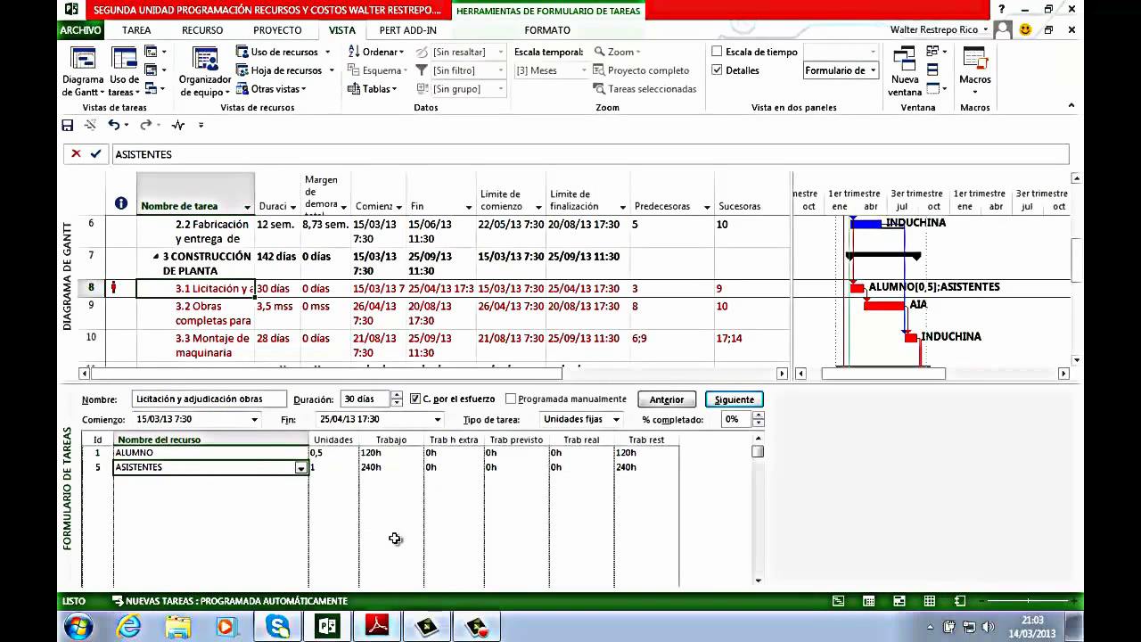
click(172, 454)
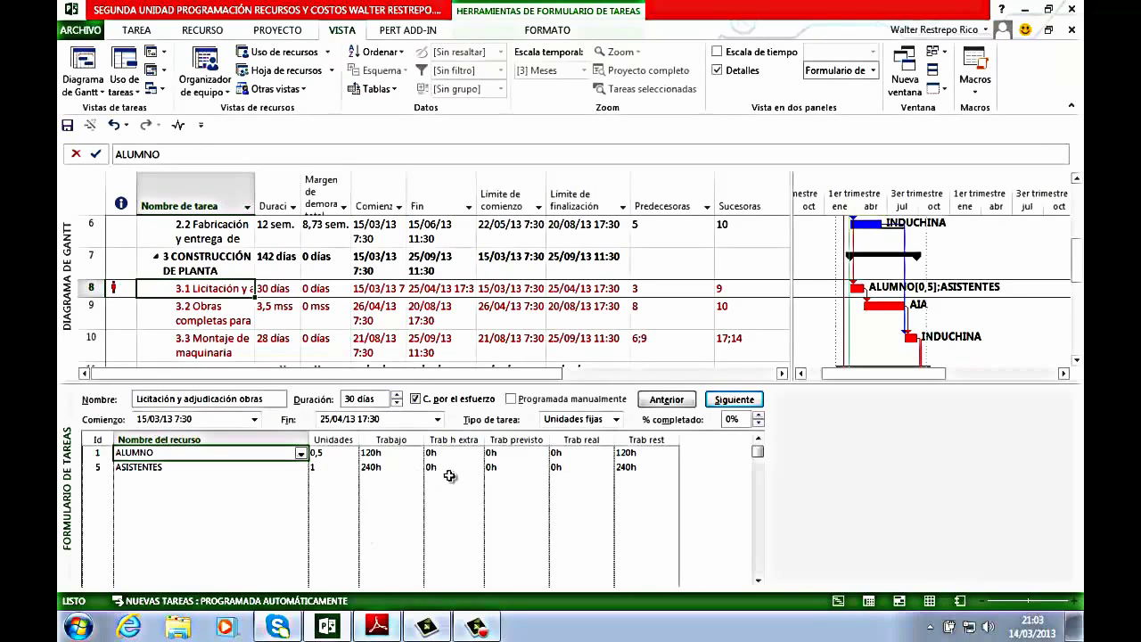
click(302, 454)
click(301, 453)
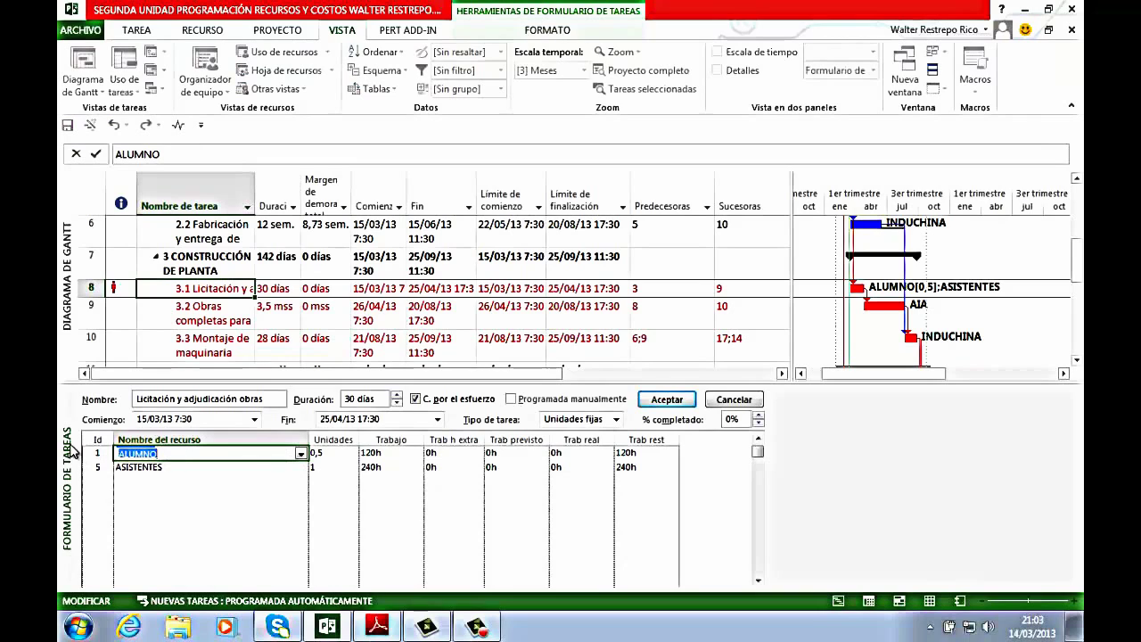
click(104, 452)
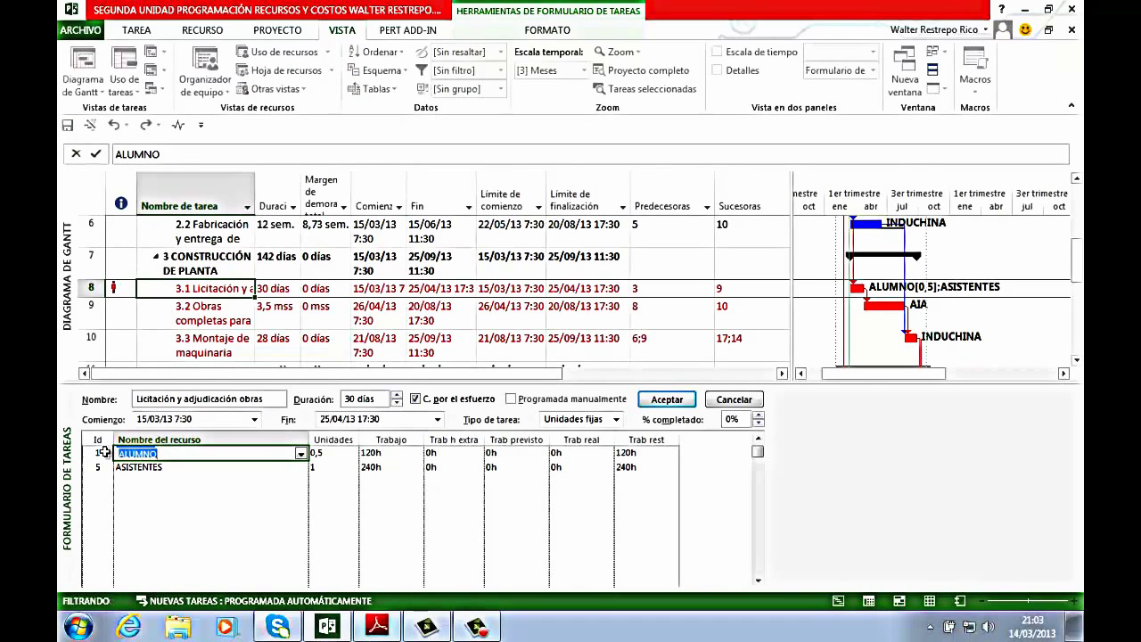
click(144, 452)
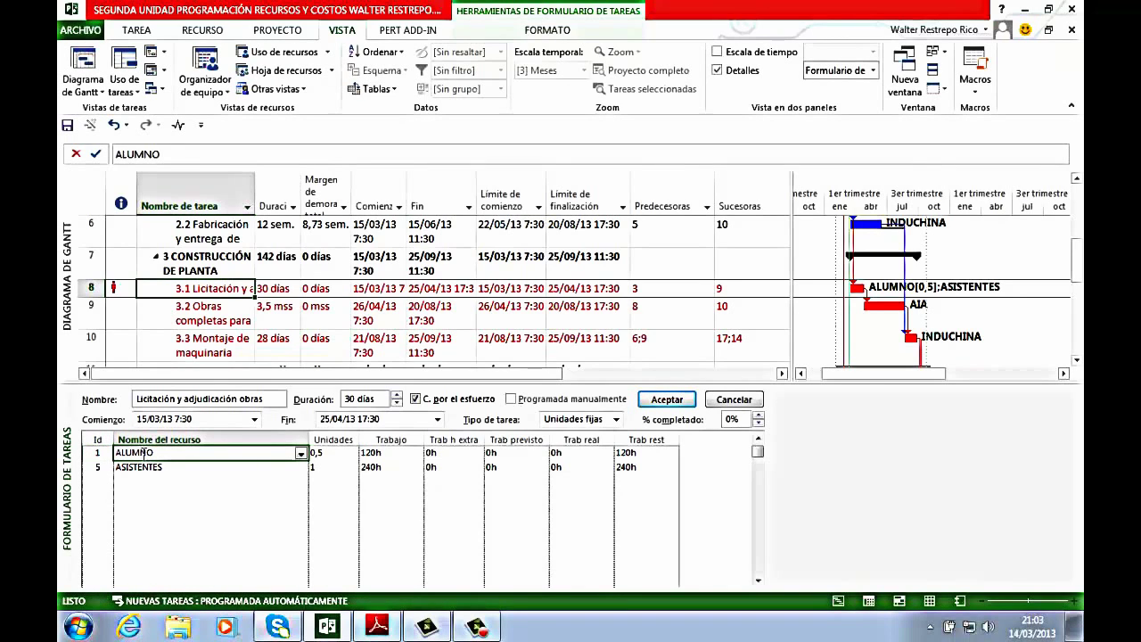
key(Delete)
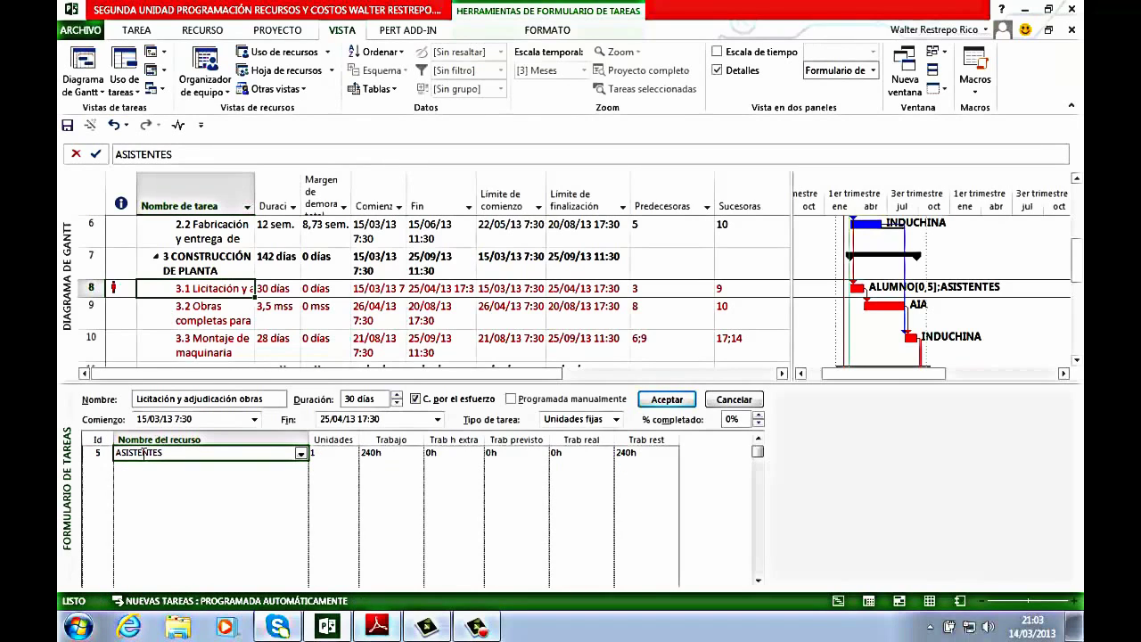
Set the ASISTENTES units on Licitación y adjudicación obras to 1,5 and accept the assignment changes
click(236, 470)
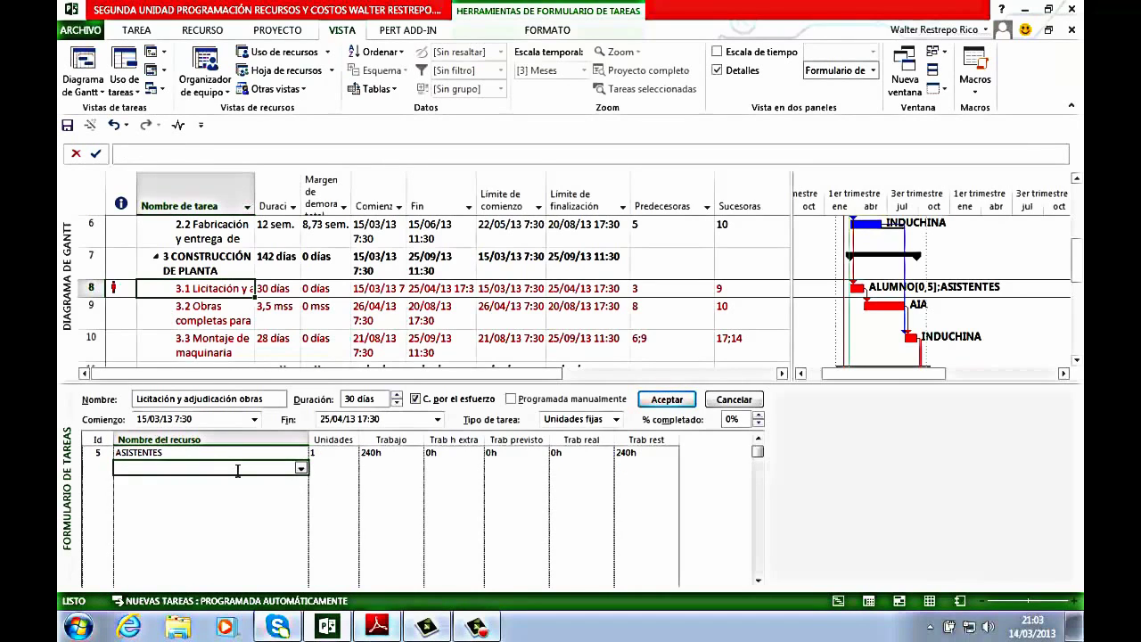
click(319, 454)
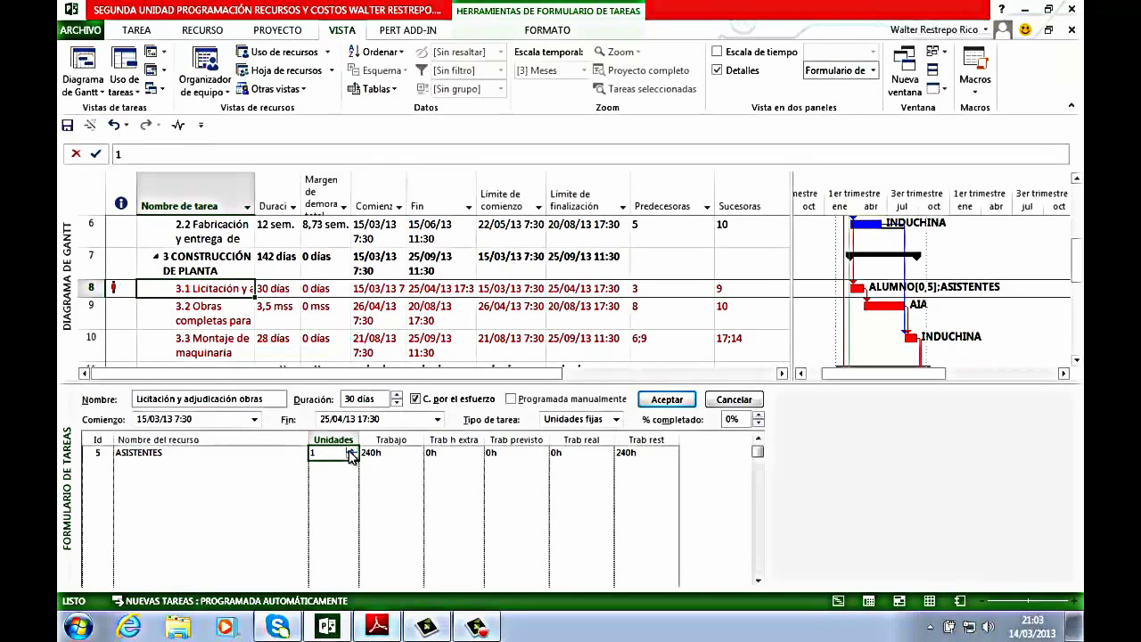
click(350, 451)
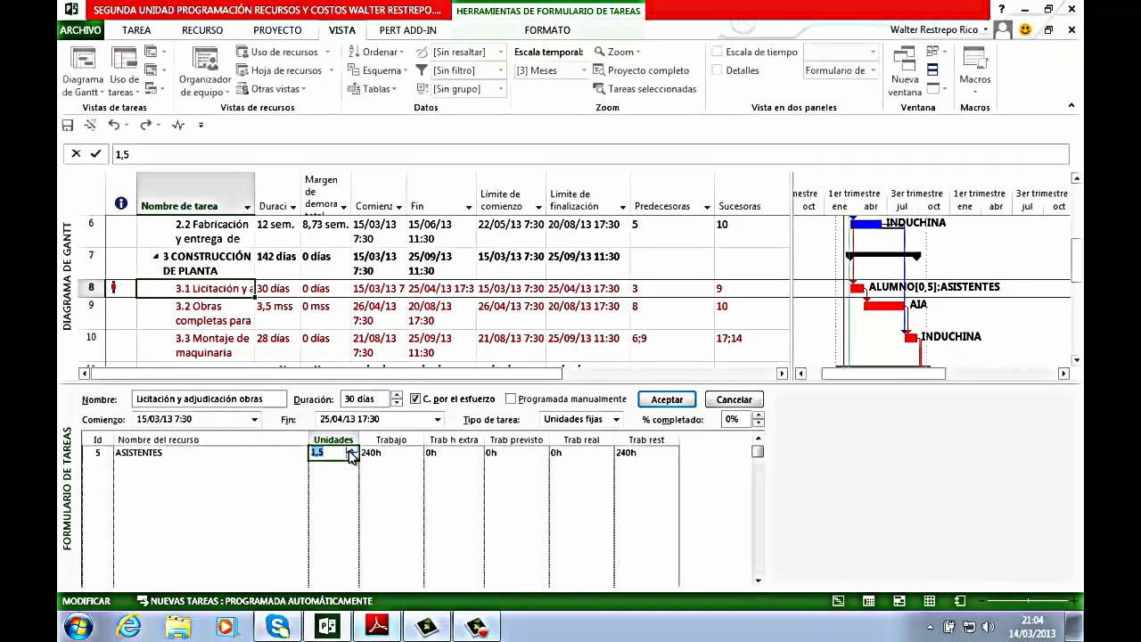
click(665, 400)
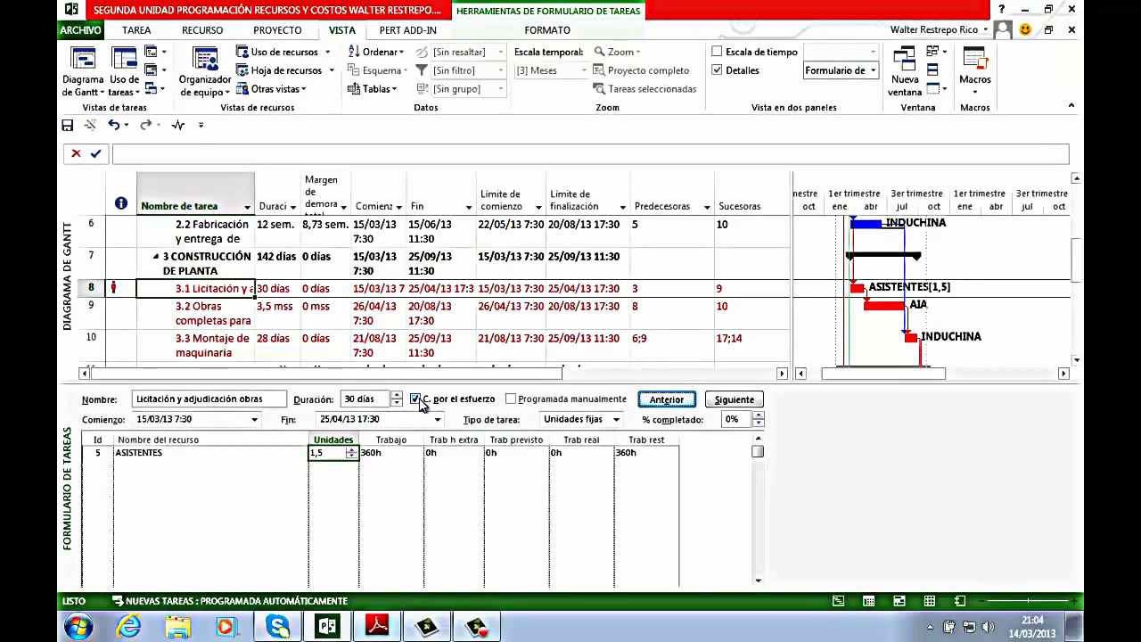
Close the task form pane and switch to the Hoja de recursos view to compare ALUMNO and ASISTENTES
click(210, 290)
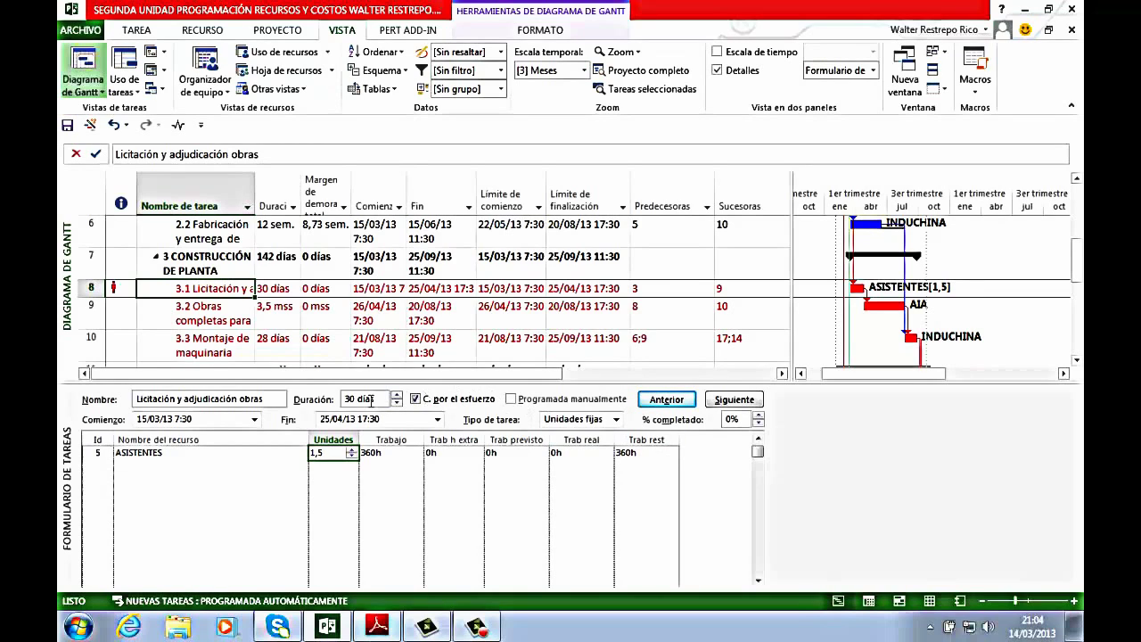
double_click(325, 380)
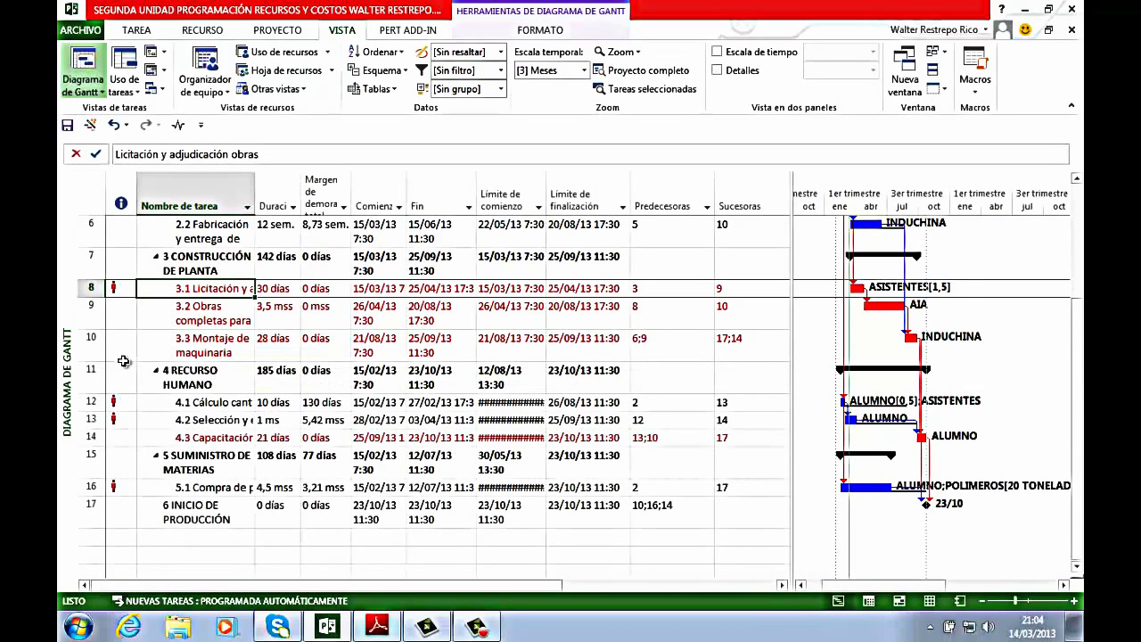
right_click(69, 367)
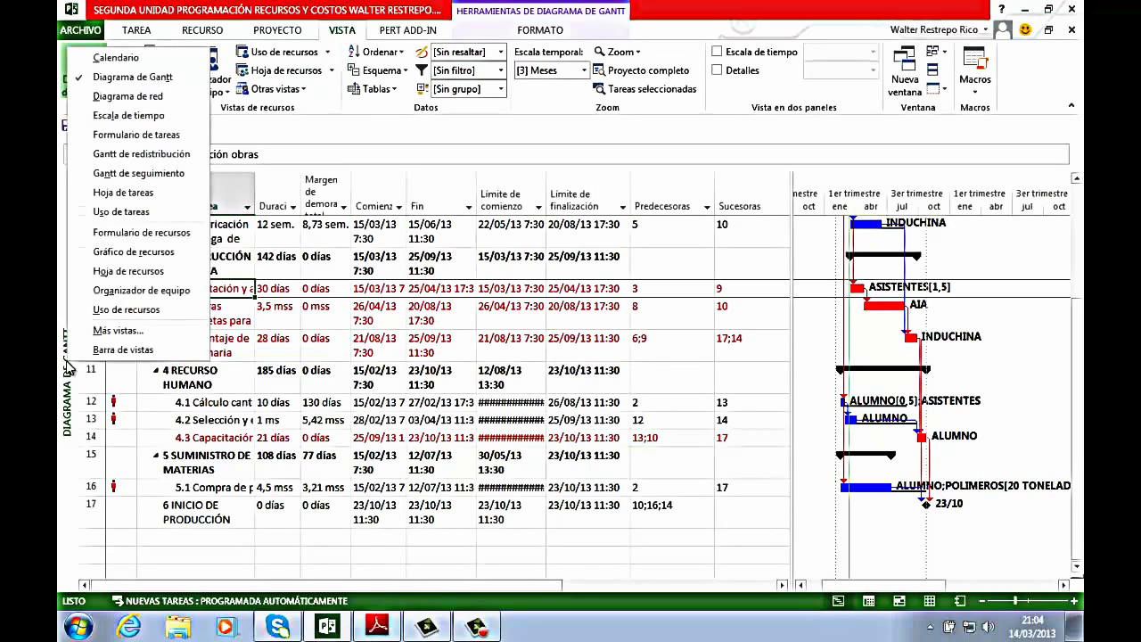
click(93, 271)
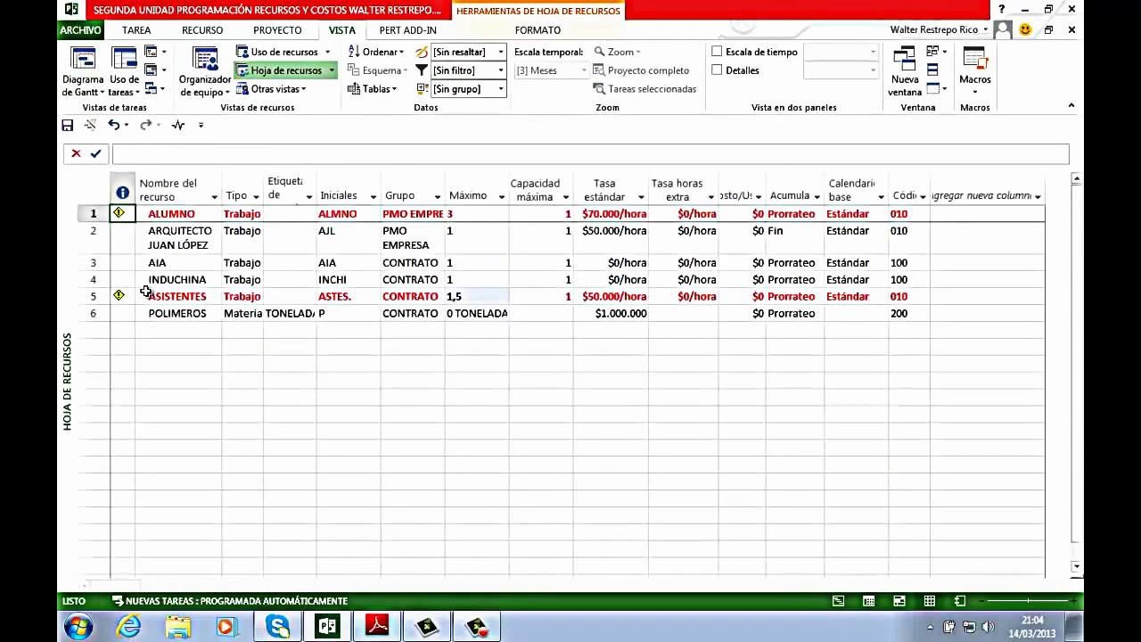
click(185, 214)
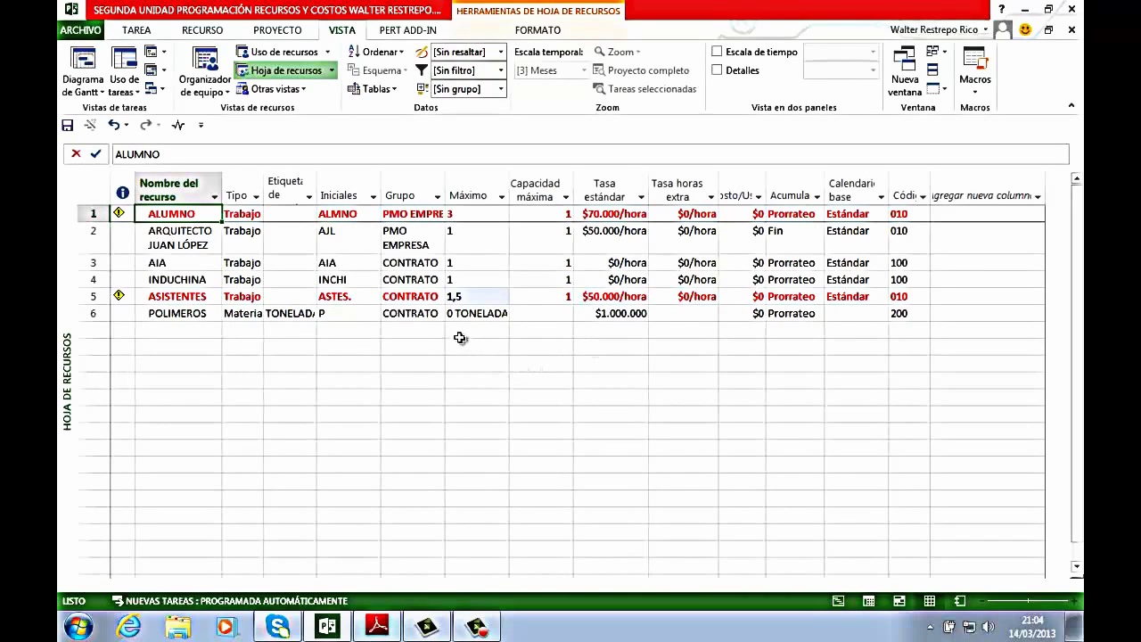
Set the Capacidad máxima of ASISTENTES to 1,5 in the resource sheet
click(541, 301)
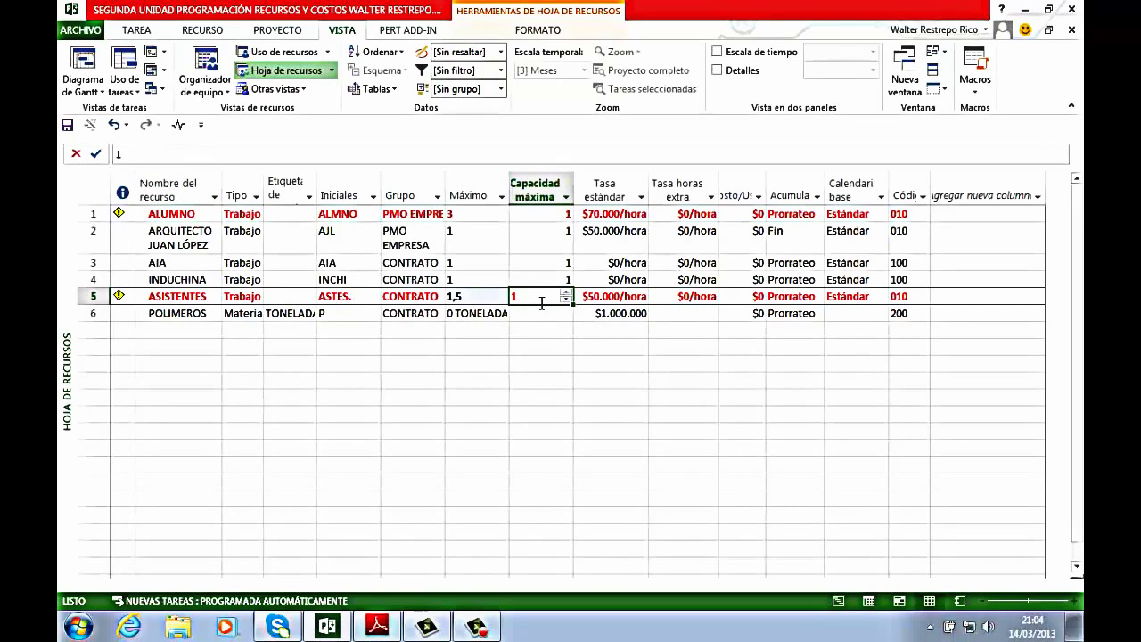
text(1)
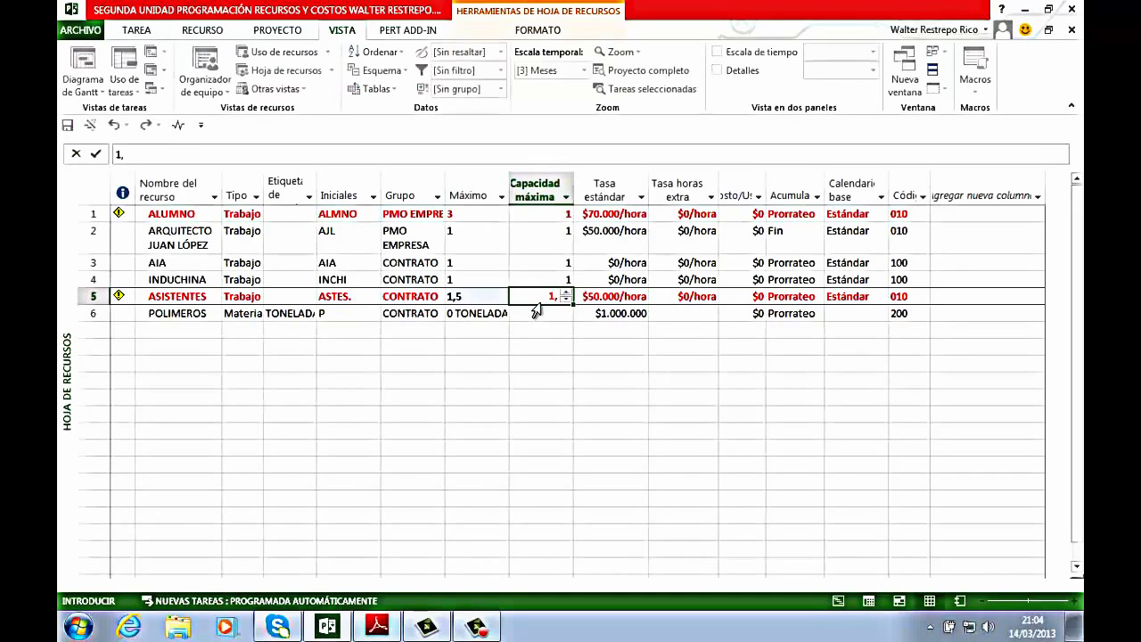
text(,5)
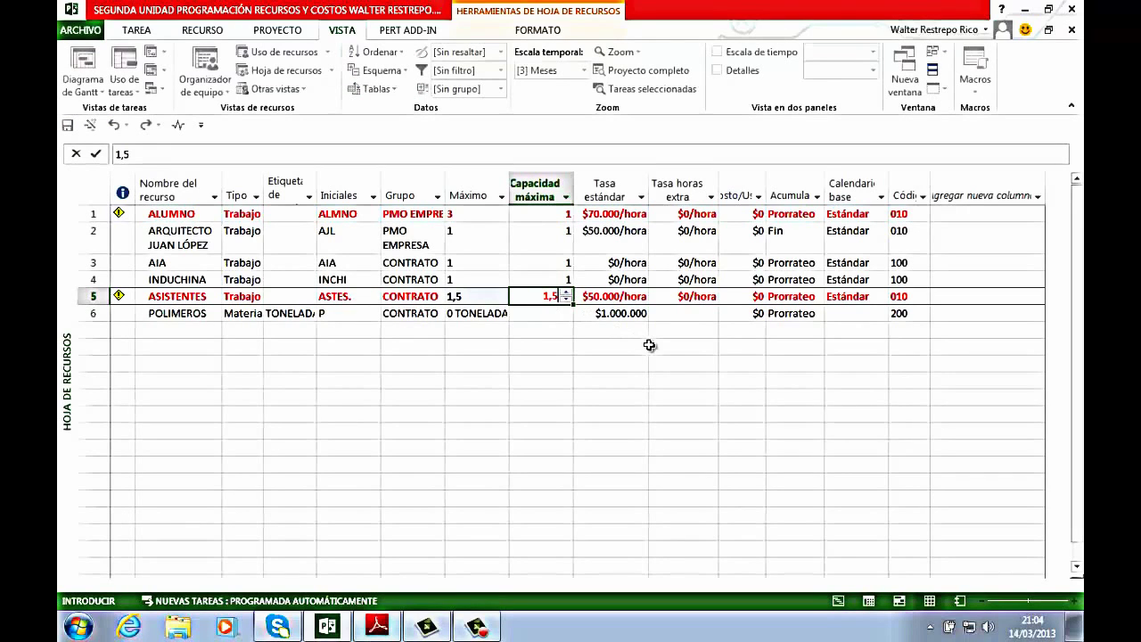
key(Return)
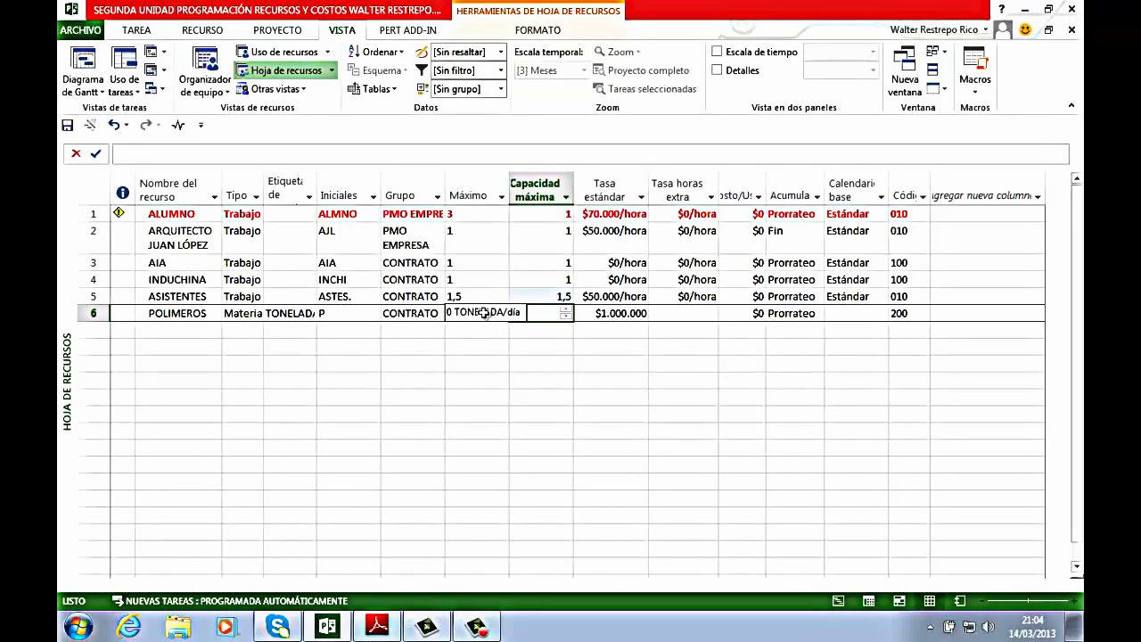
Apply the Asignación de recursos view and select ALUMNO to review its assigned tasks and work
click(461, 215)
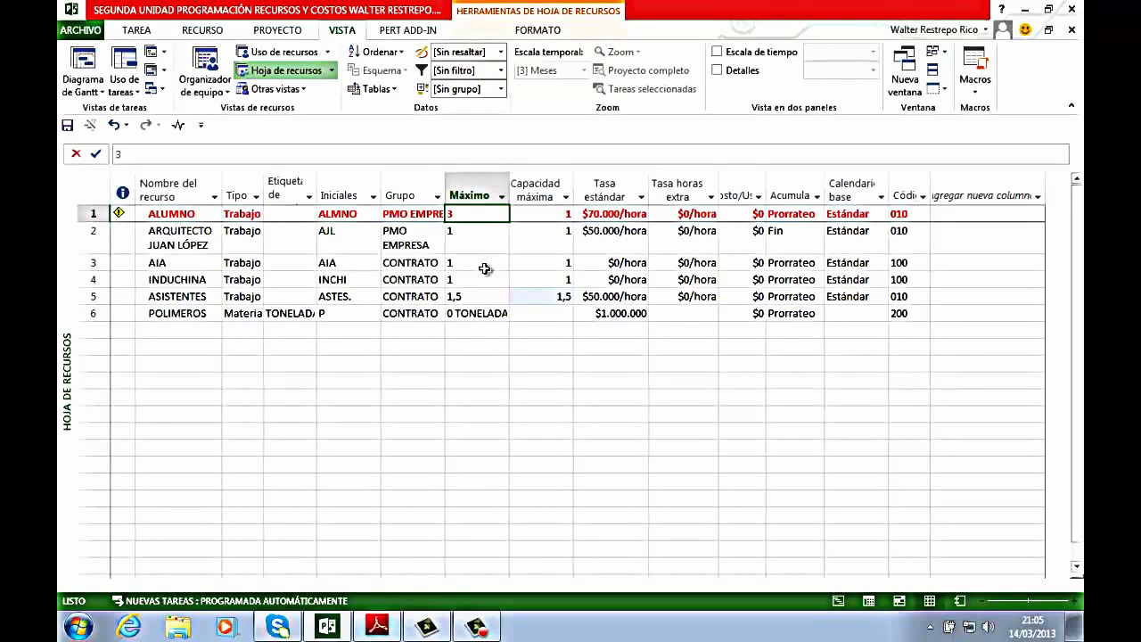
right_click(65, 365)
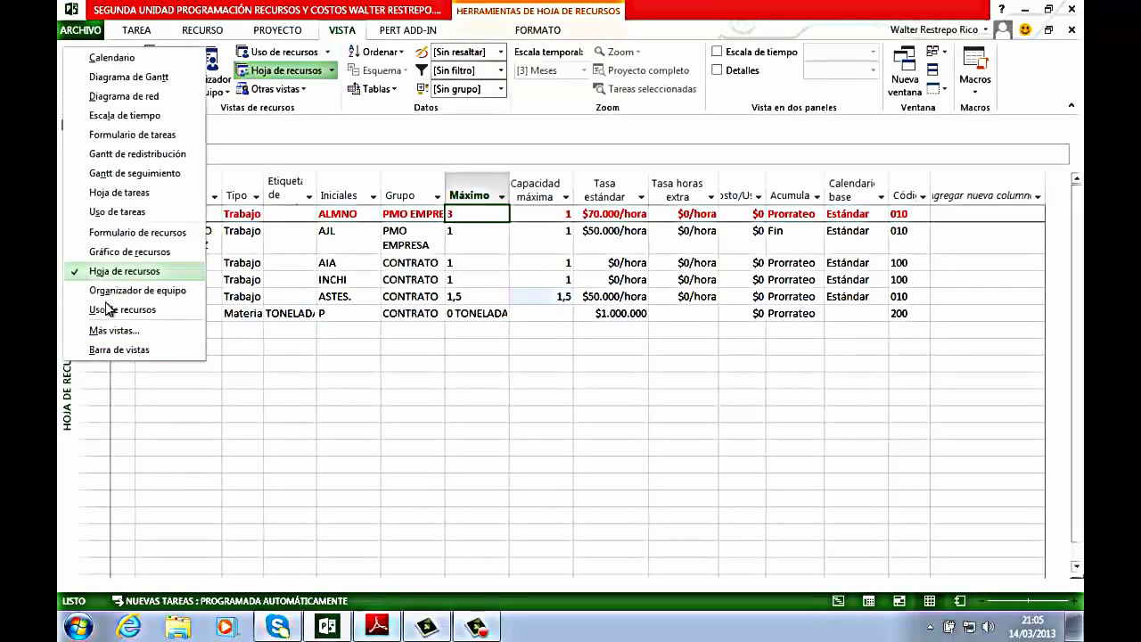
click(114, 330)
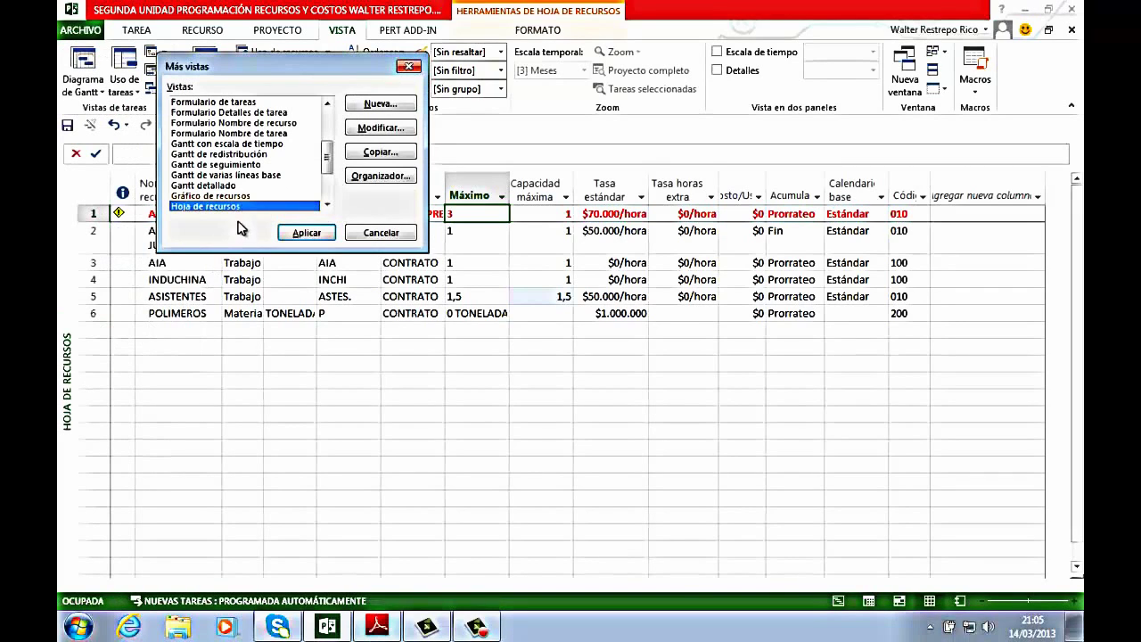
drag(326, 170, 327, 111)
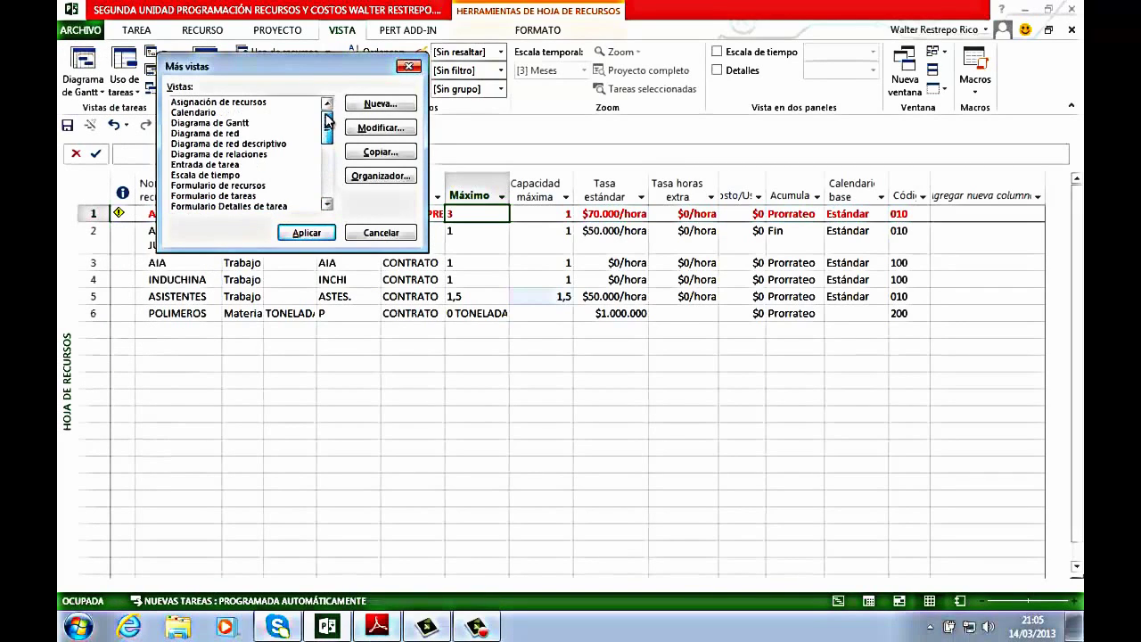
click(230, 103)
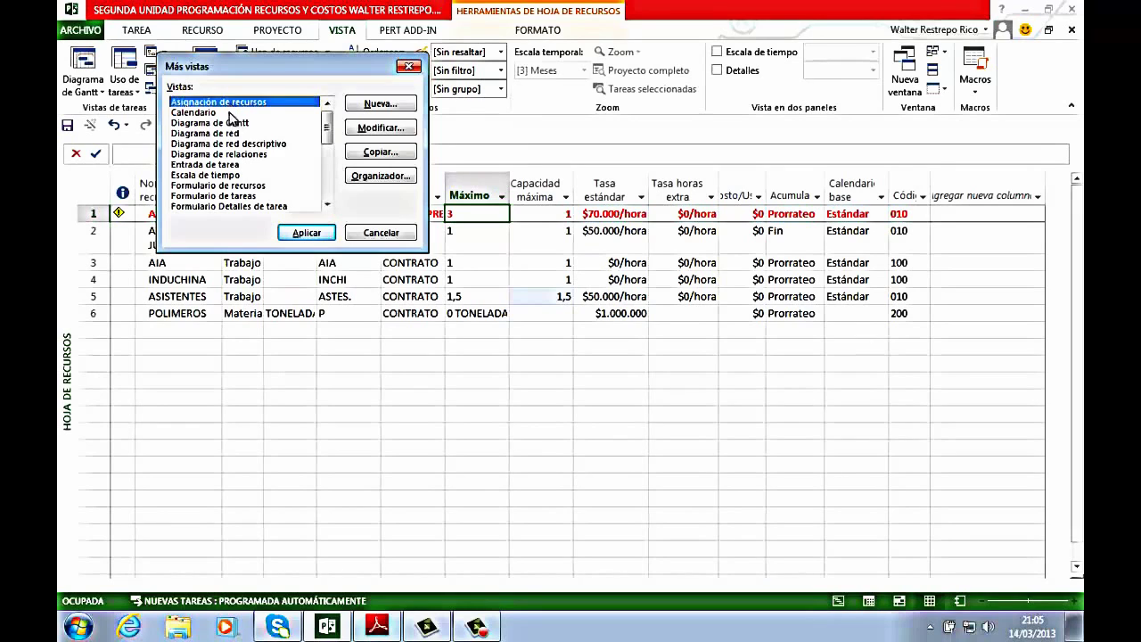
click(305, 234)
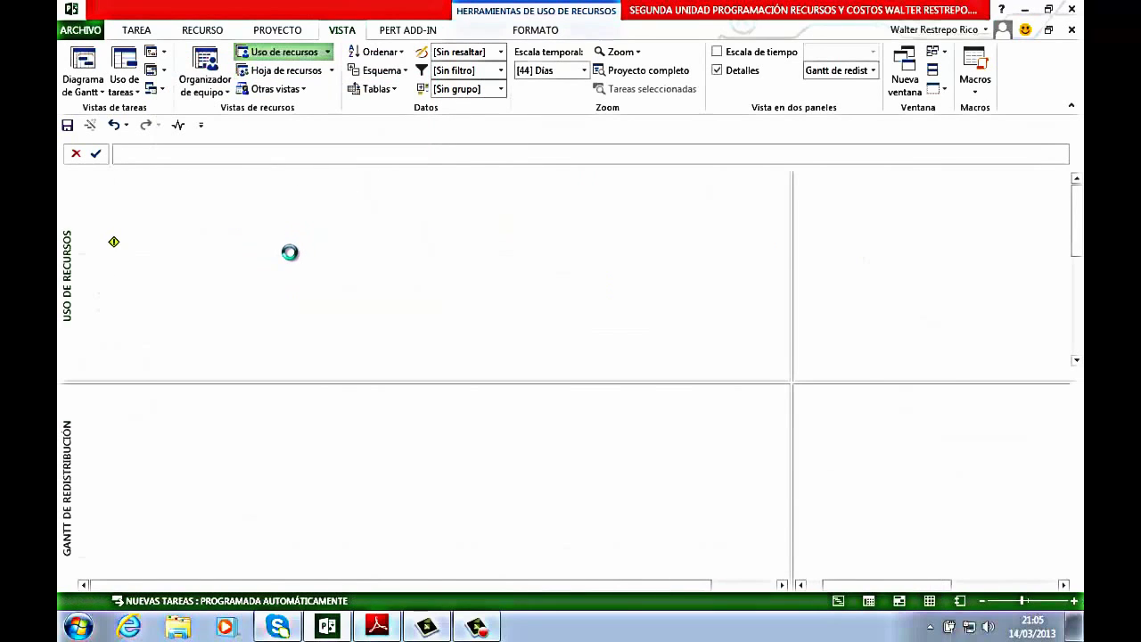
click(203, 243)
scroll(355, 276, down, 2)
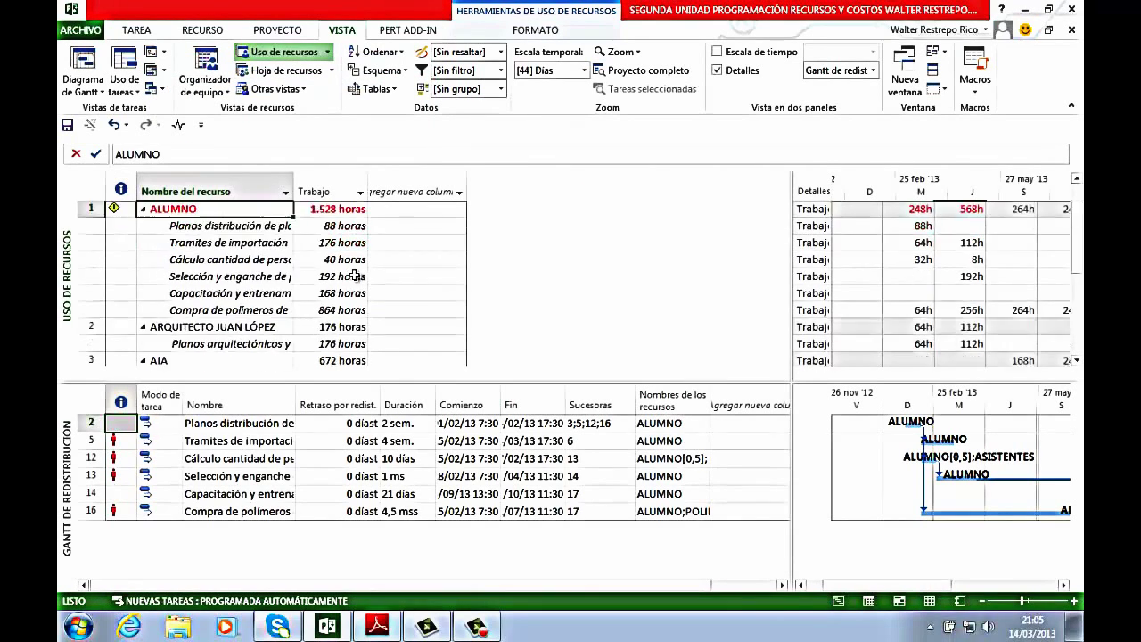
scroll(355, 276, up, 2)
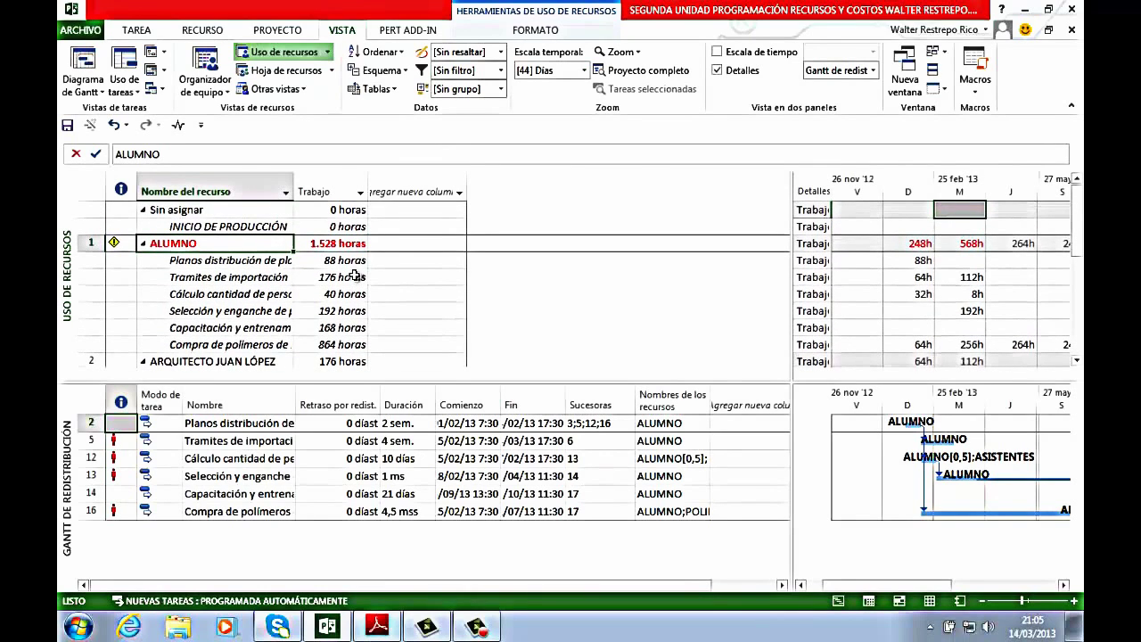
Change the Gantt de redistribución pane to Diagrama de Gantt and widen the timescale area beside the tables
click(62, 405)
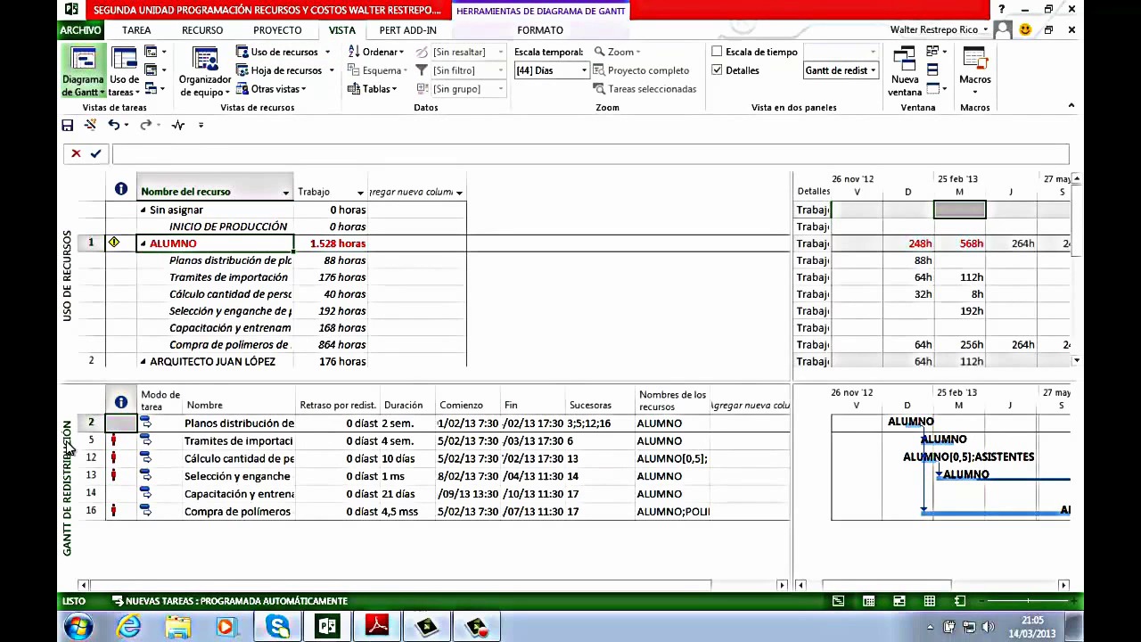
click(83, 86)
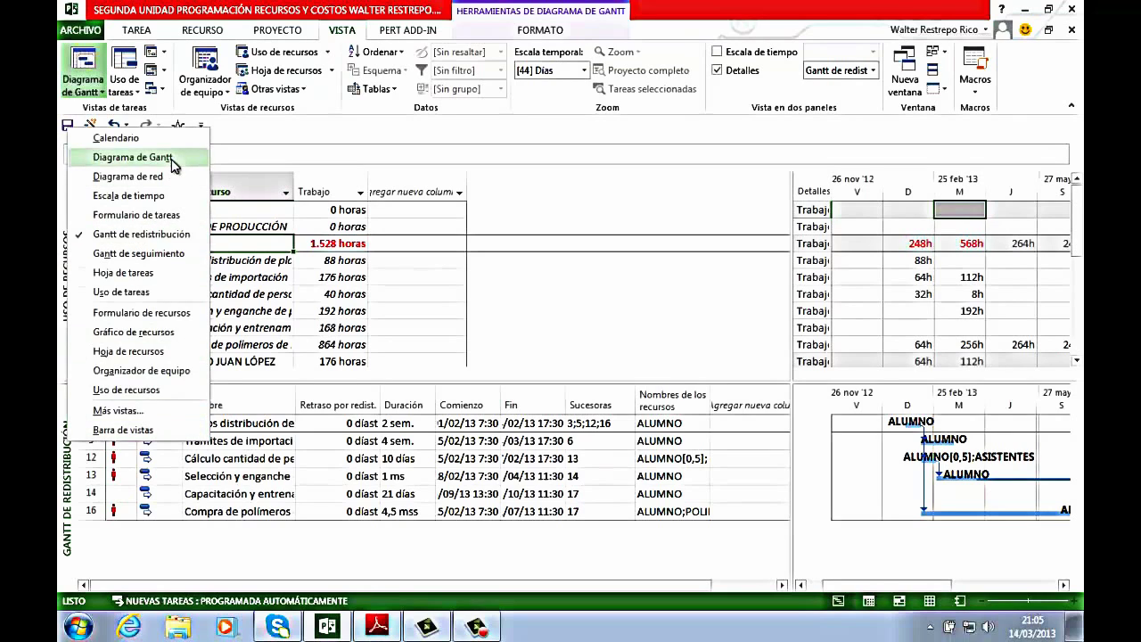
click(133, 157)
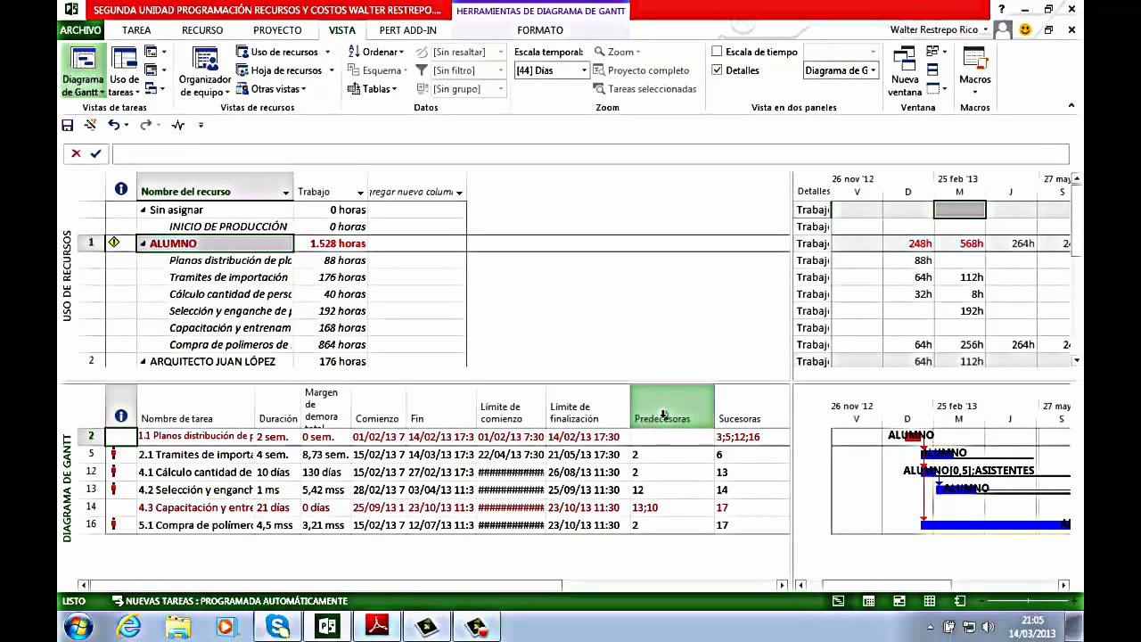
drag(790, 335, 505, 322)
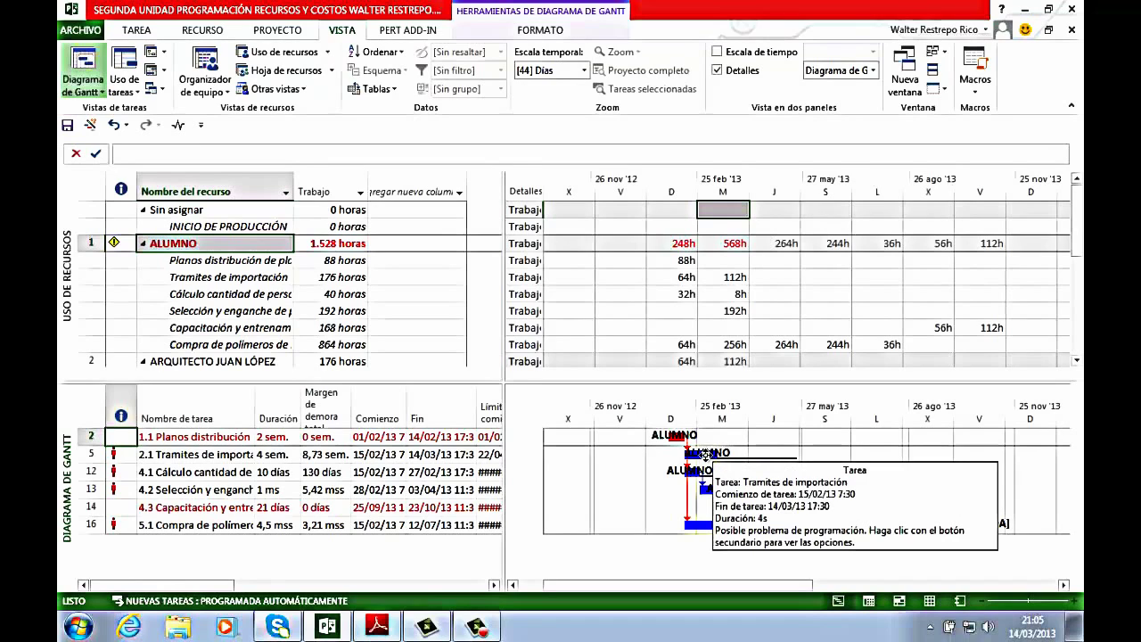
Link Tramites de importación to Cálculo cantidad de personal so that they run in sequence
click(246, 456)
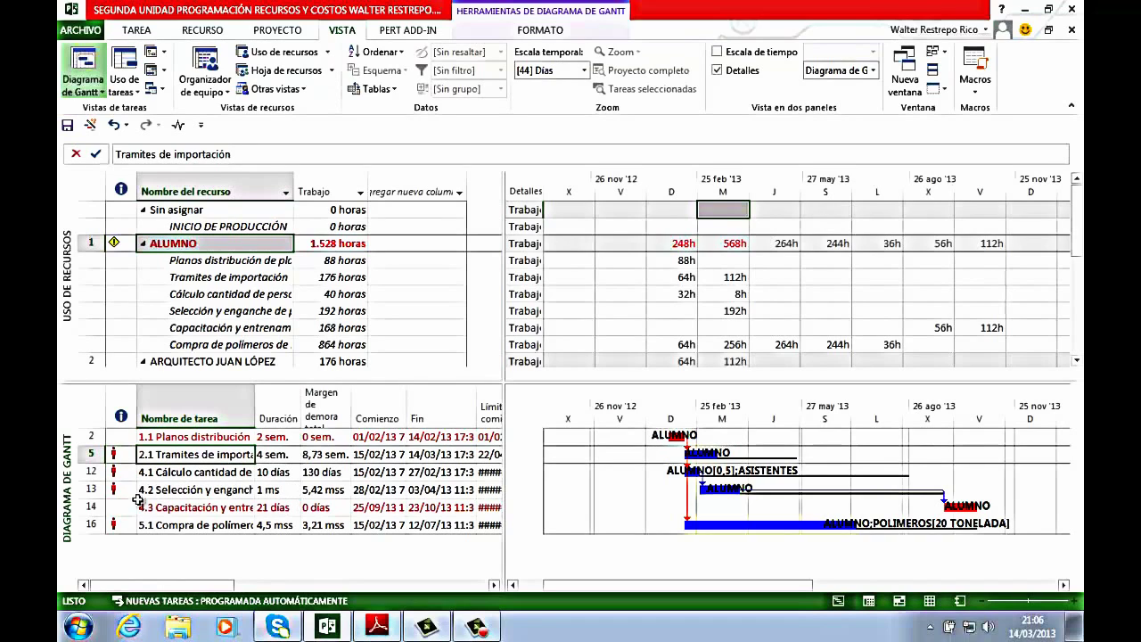
click(168, 472)
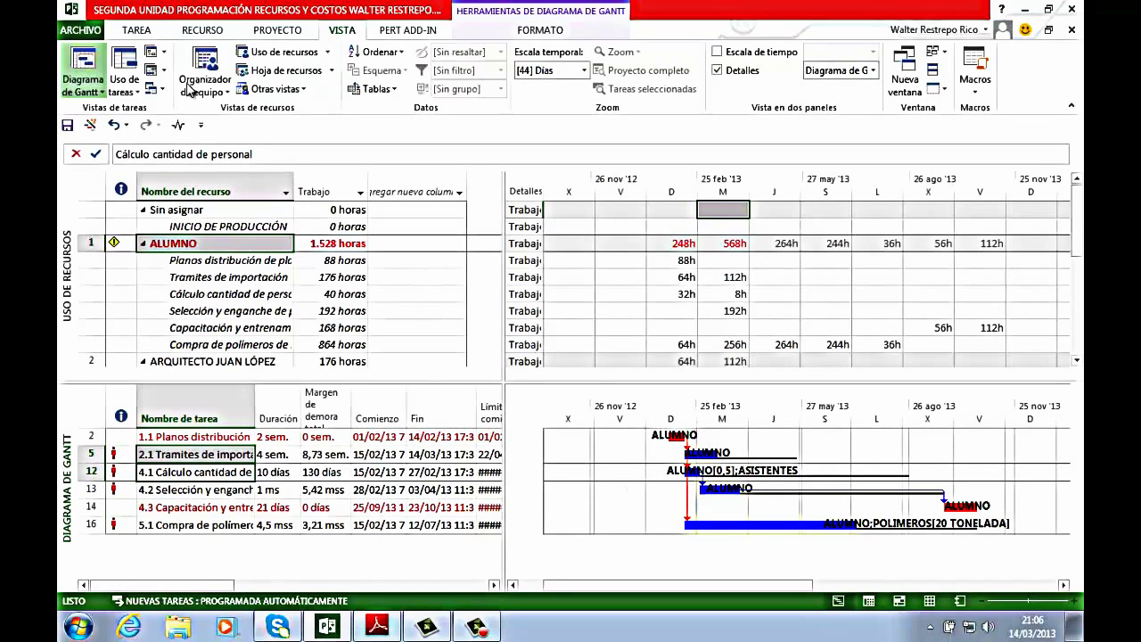
click(137, 30)
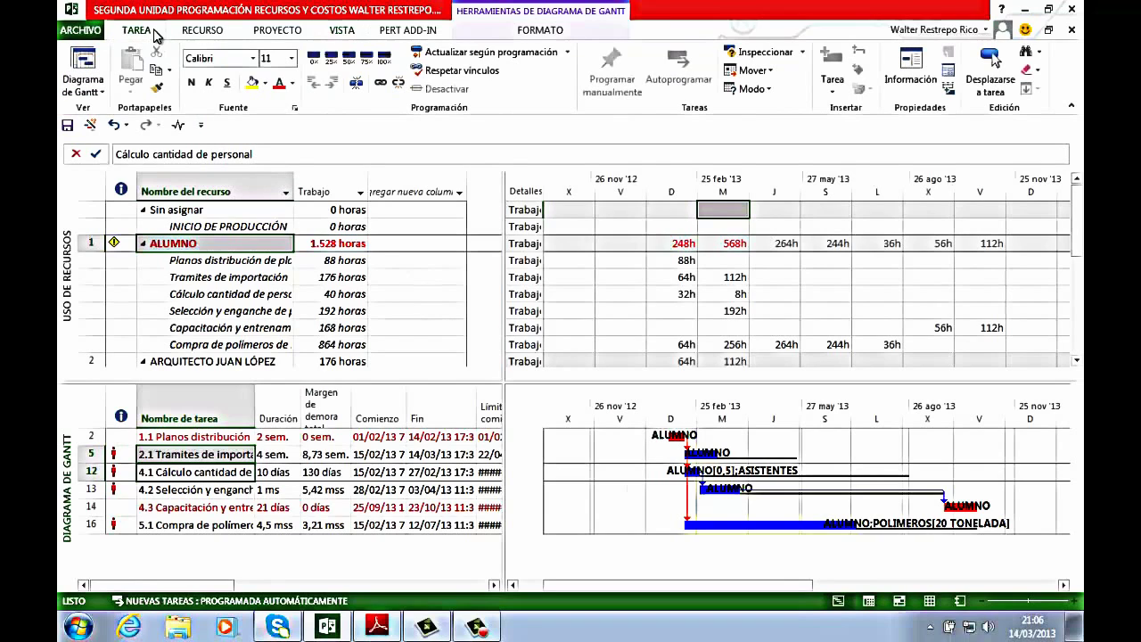
click(381, 87)
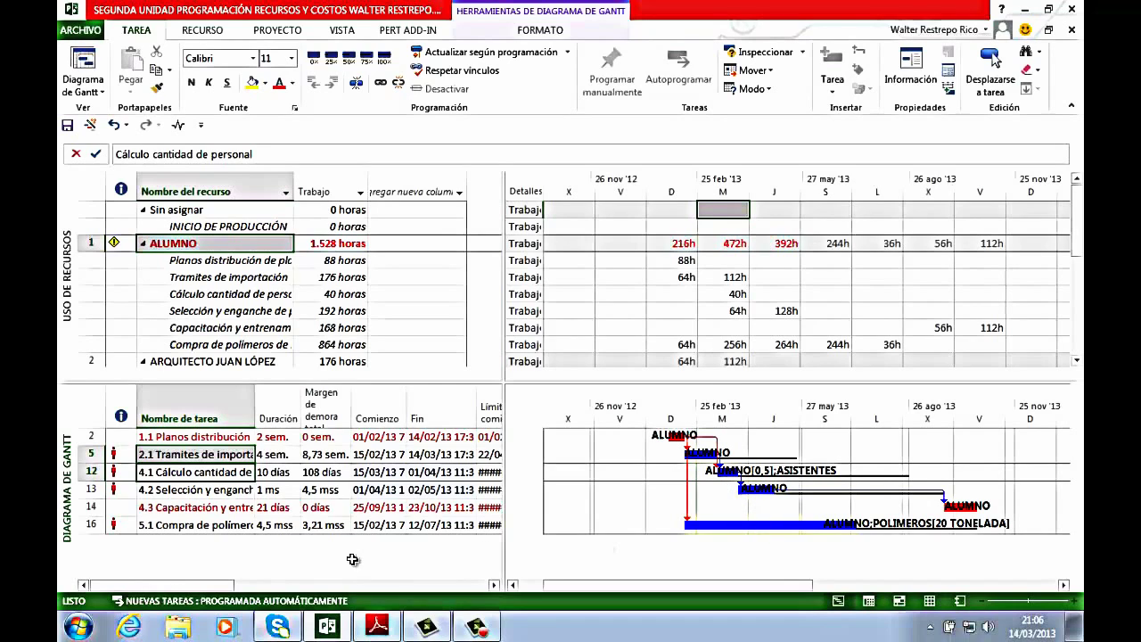
Try linking Selección y enganche to Compra de polímeros de inicio in the Gantt chart, and undo the link
click(228, 524)
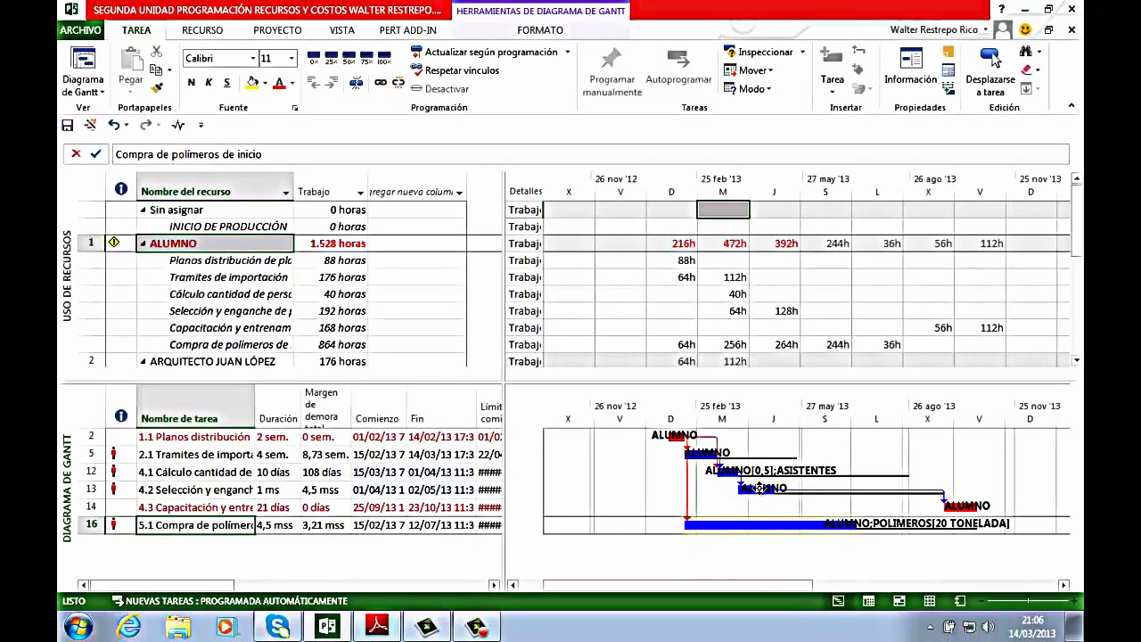
drag(757, 488, 764, 524)
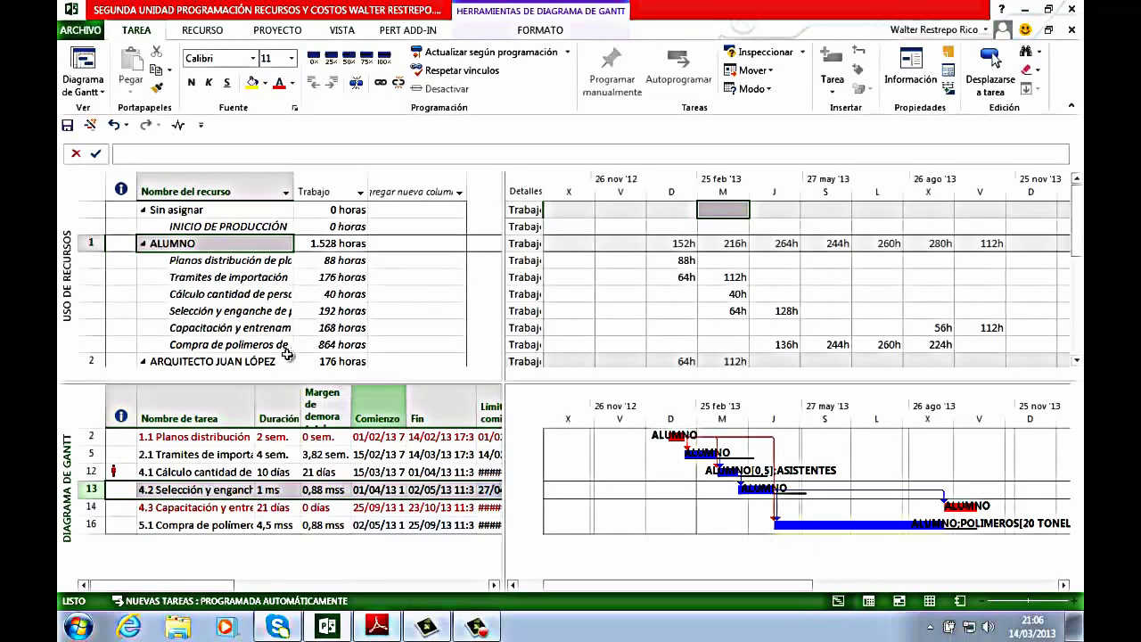
click(113, 125)
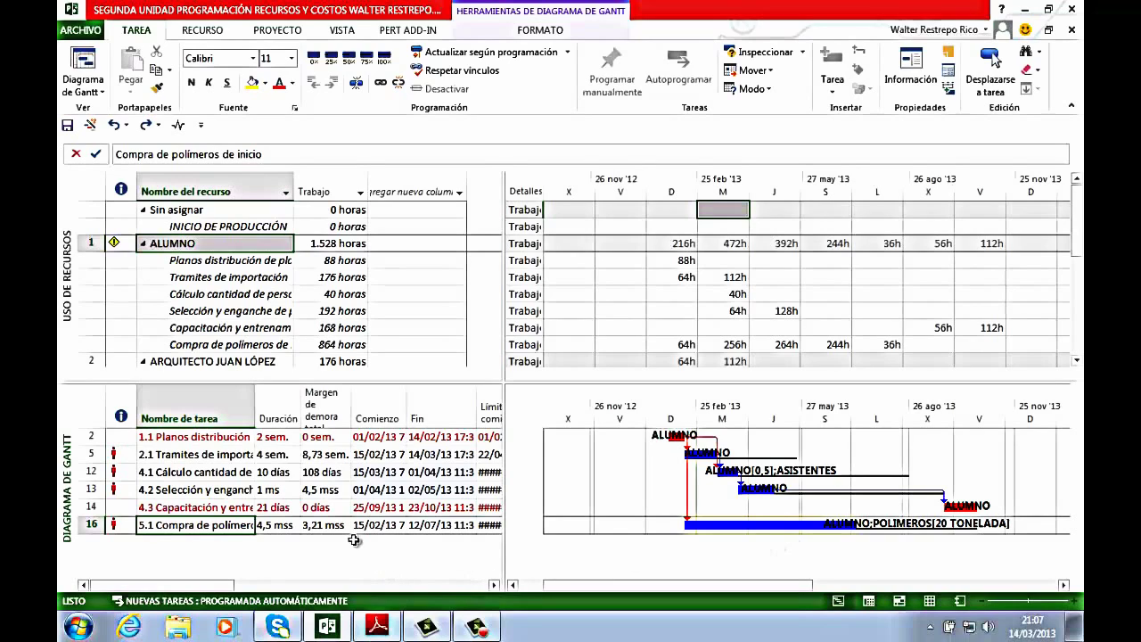
Set the duration of Compra de polímeros de inicio to 3 ms, reducing work with the same daily hours, and link it after Selección y enganche
click(289, 524)
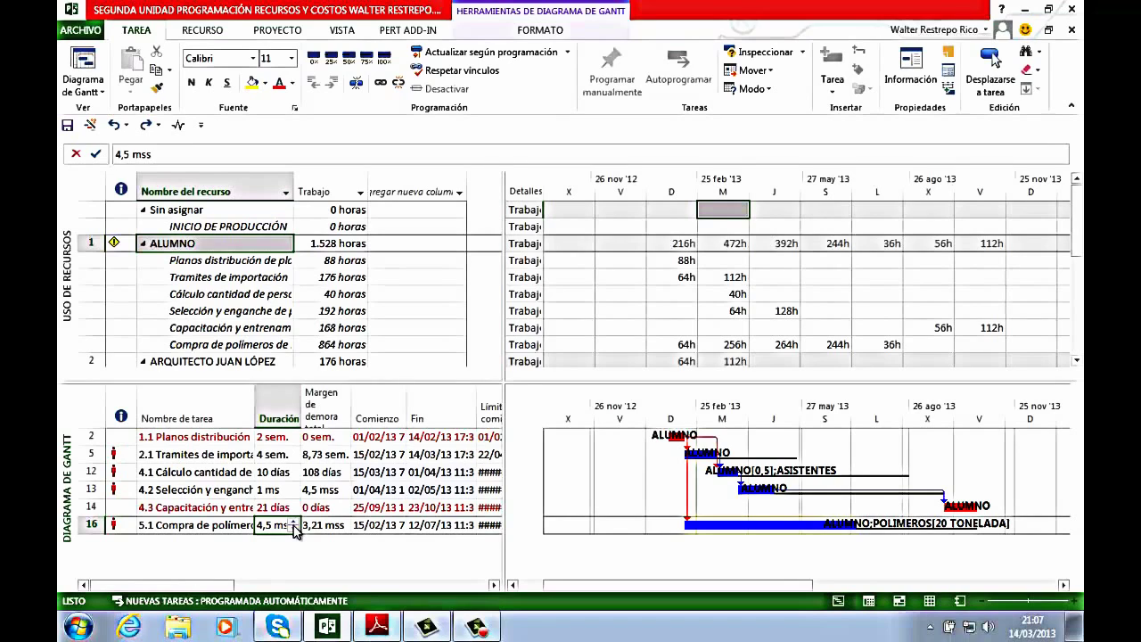
text(3ms)
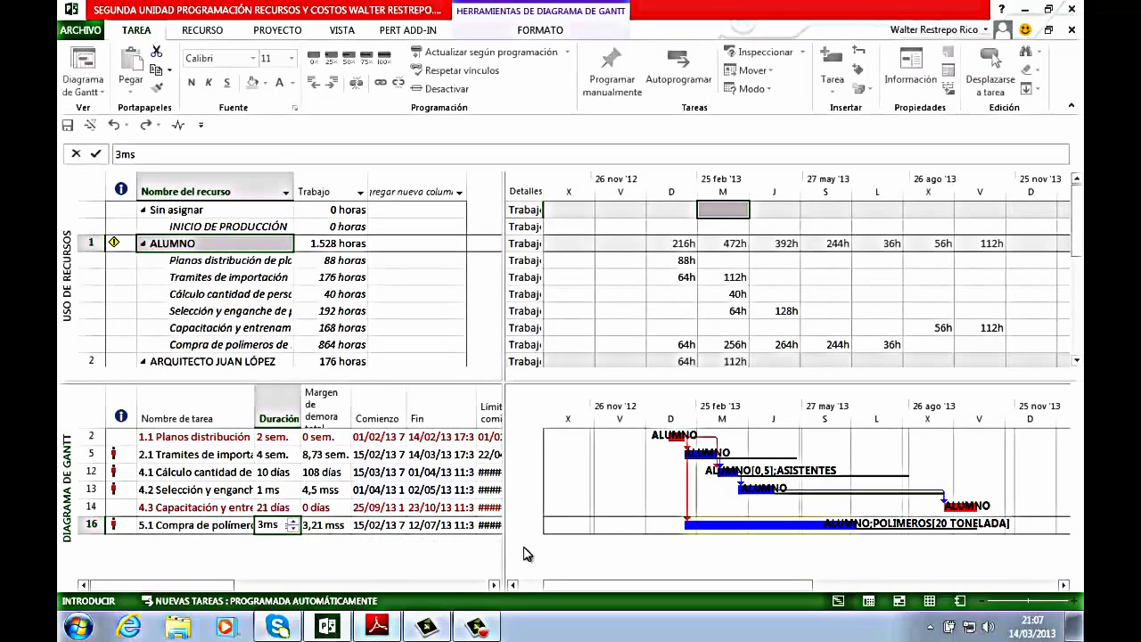
key(Return)
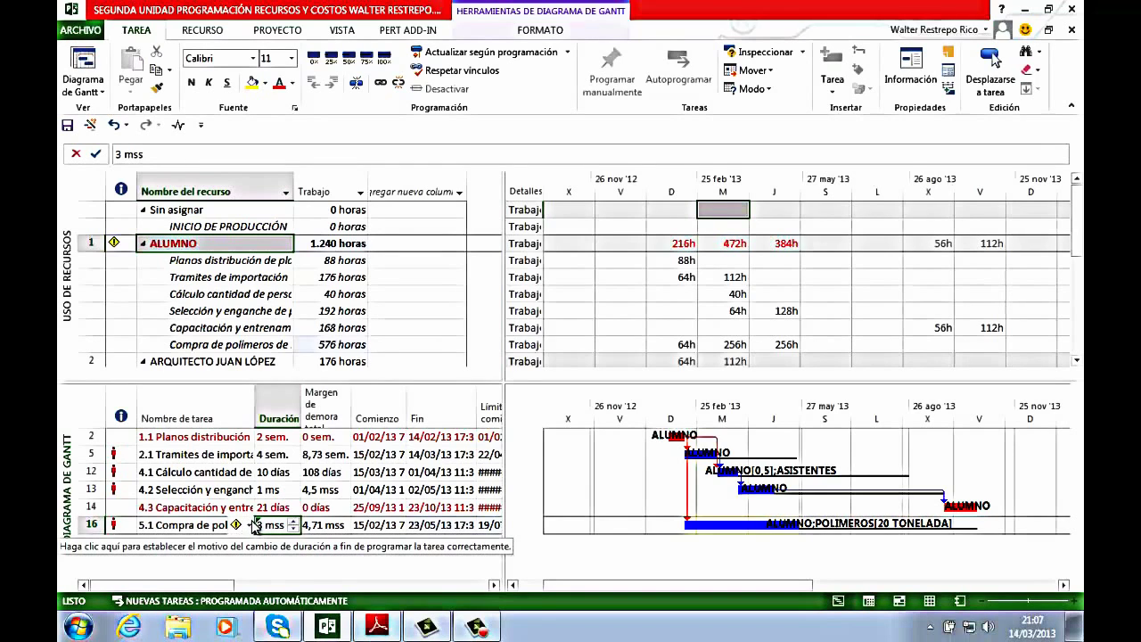
click(251, 531)
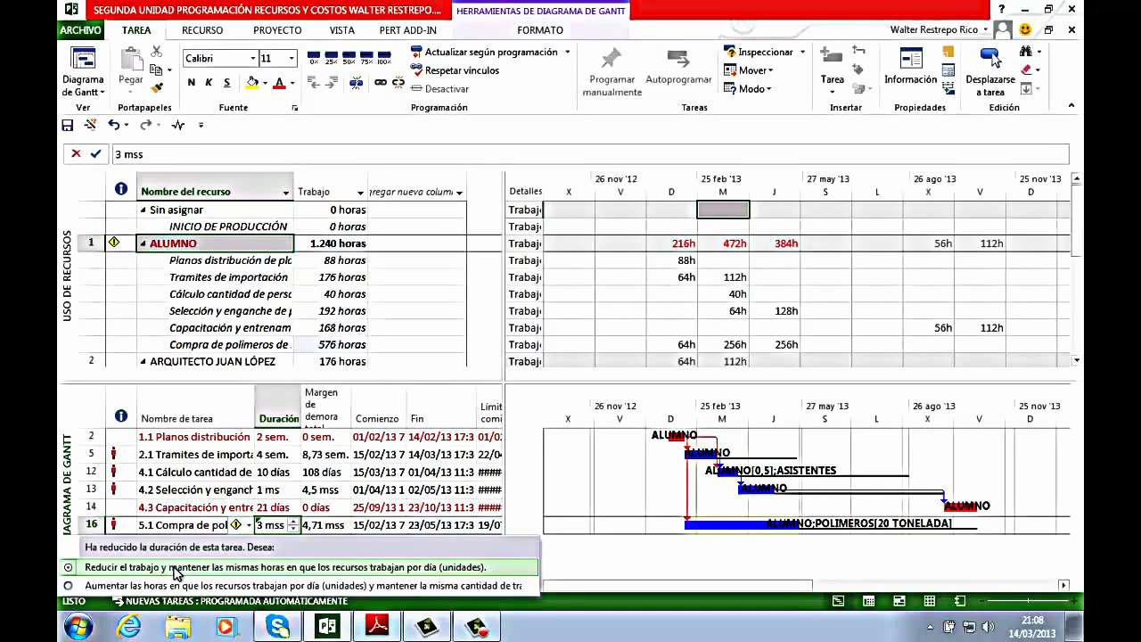
click(176, 568)
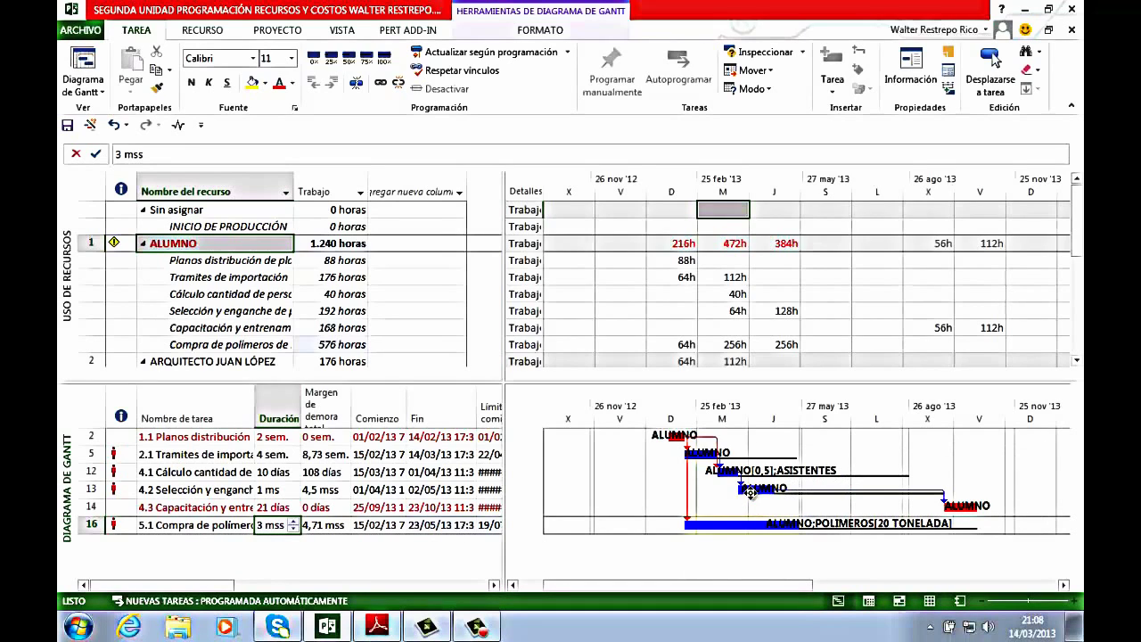
drag(751, 491, 747, 531)
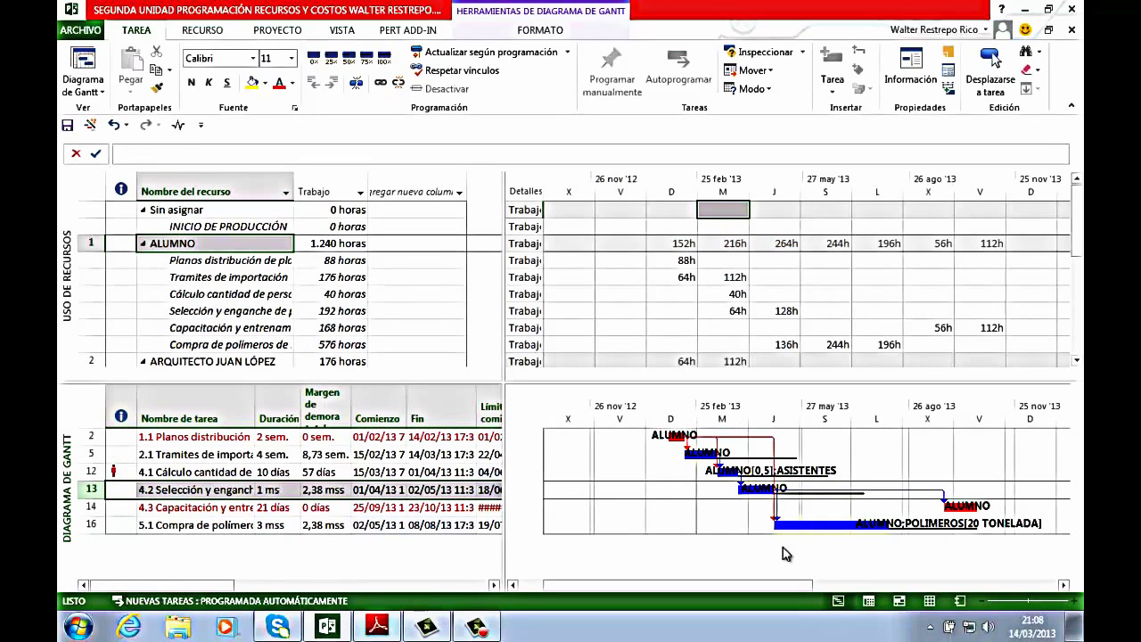
Review the project statistics, check the list of overallocation resolution methods in the Adobe Reader manual, and return to Microsoft Project
click(178, 124)
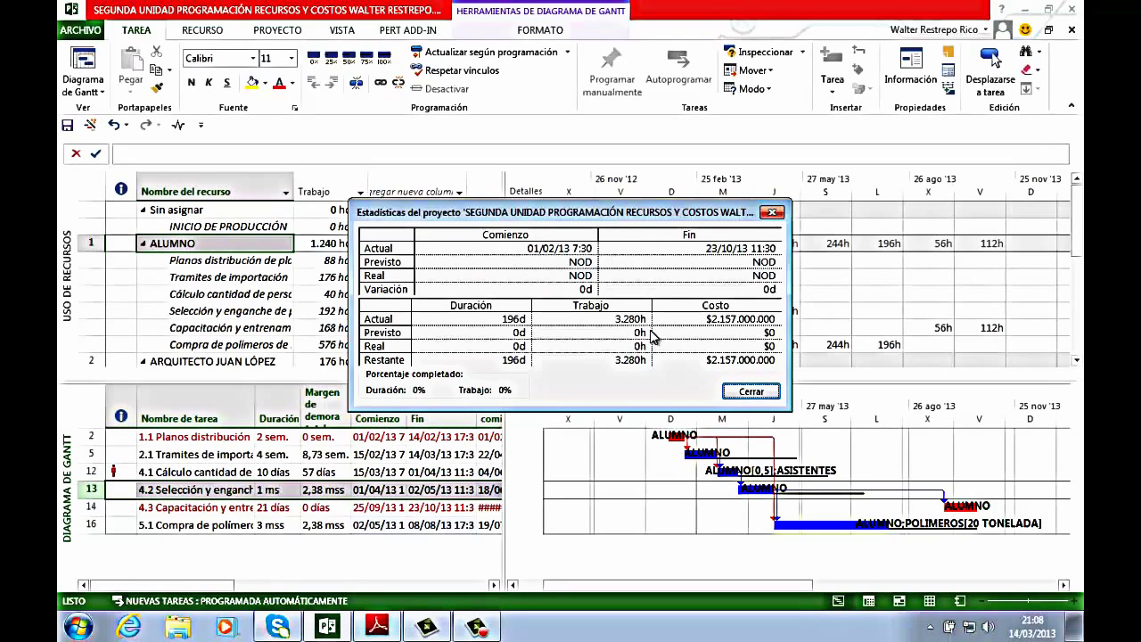
click(753, 393)
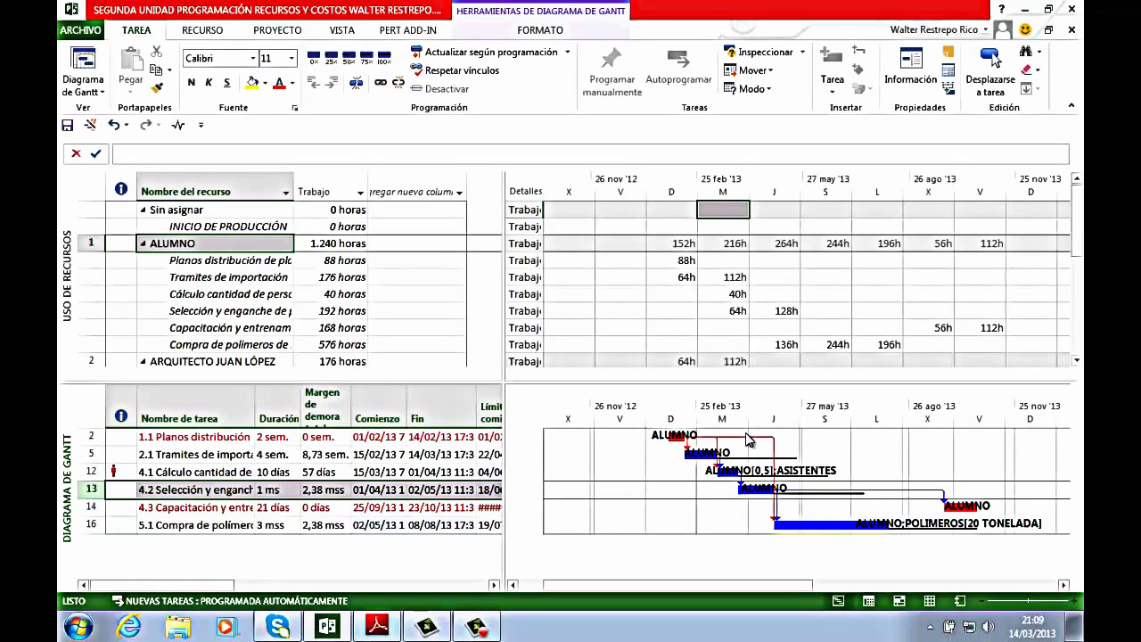
click(367, 628)
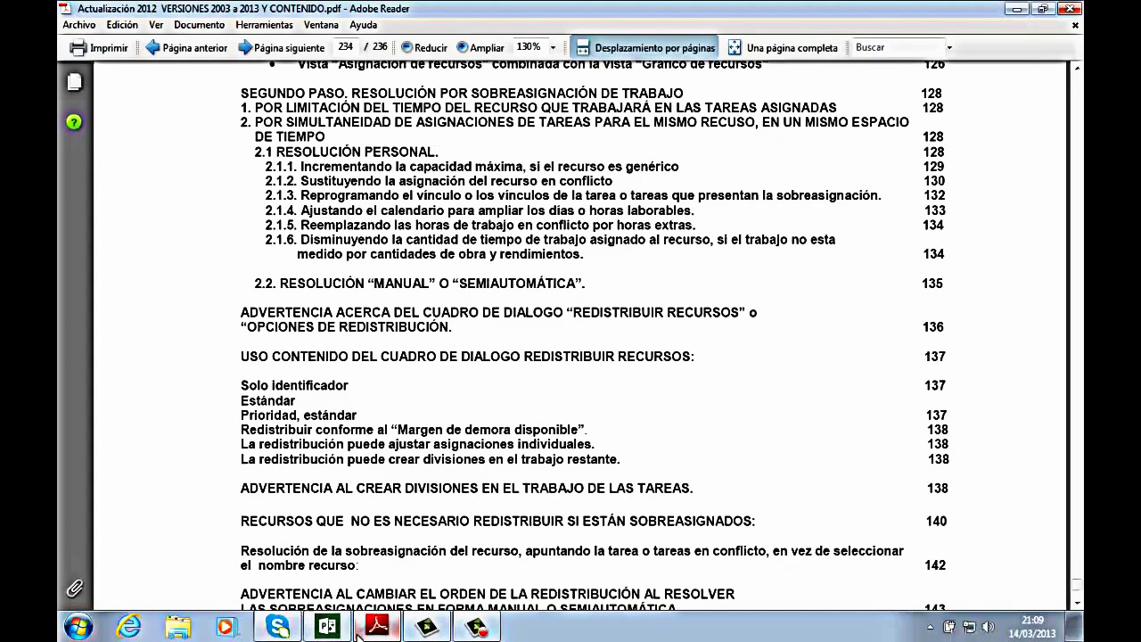
click(330, 627)
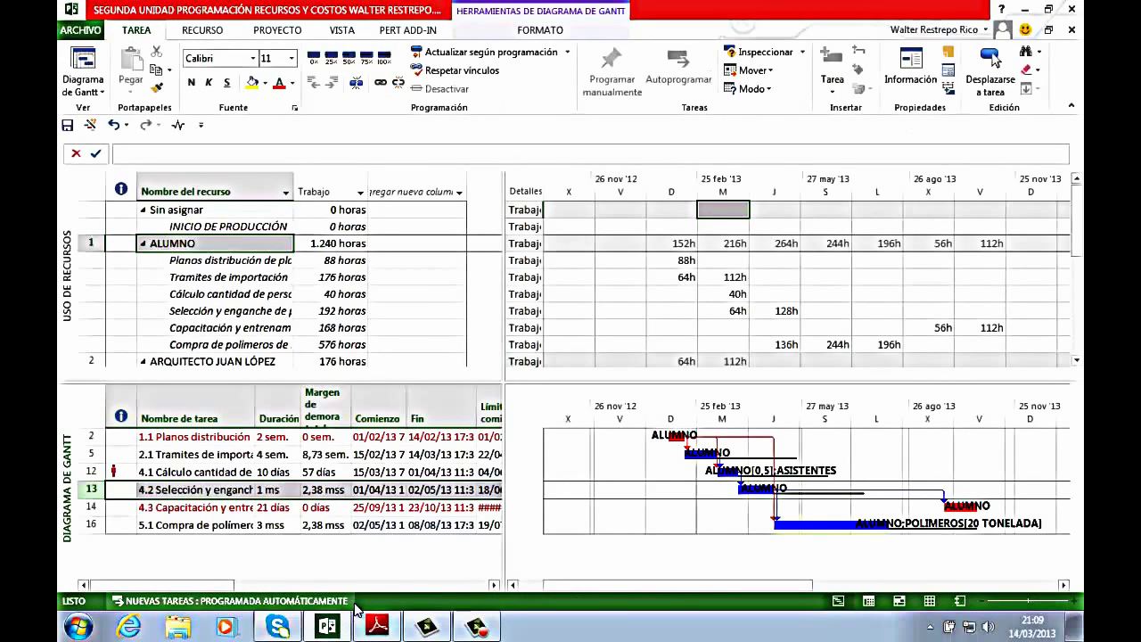
Start saving a copy of the project on the computer, choosing the recent TALLER folder under EAFIT as its location
click(85, 34)
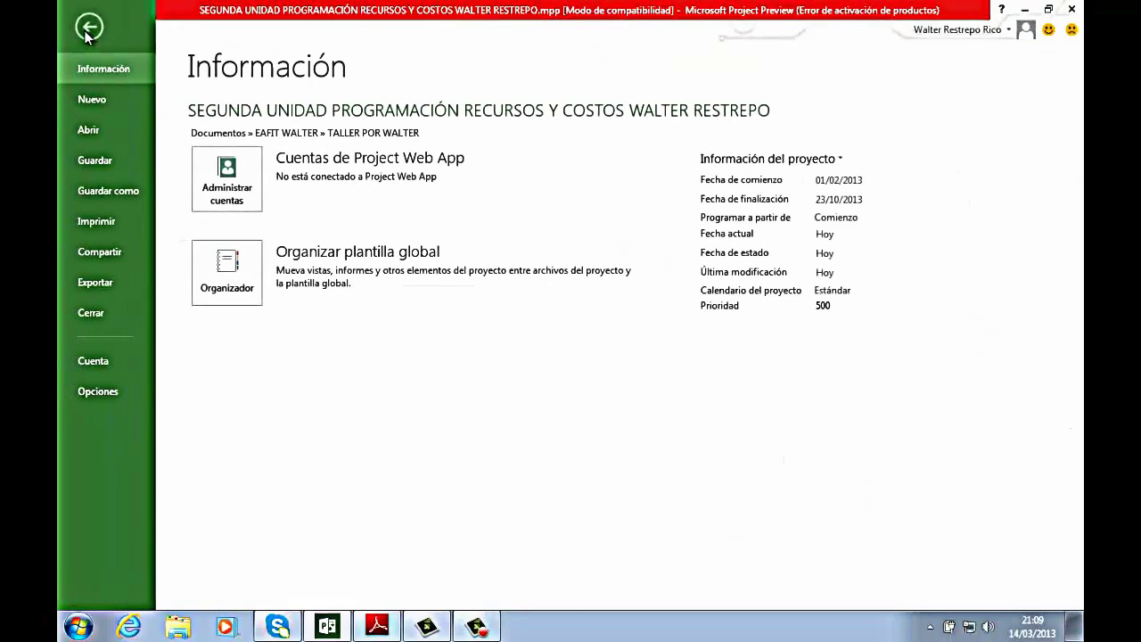
click(121, 189)
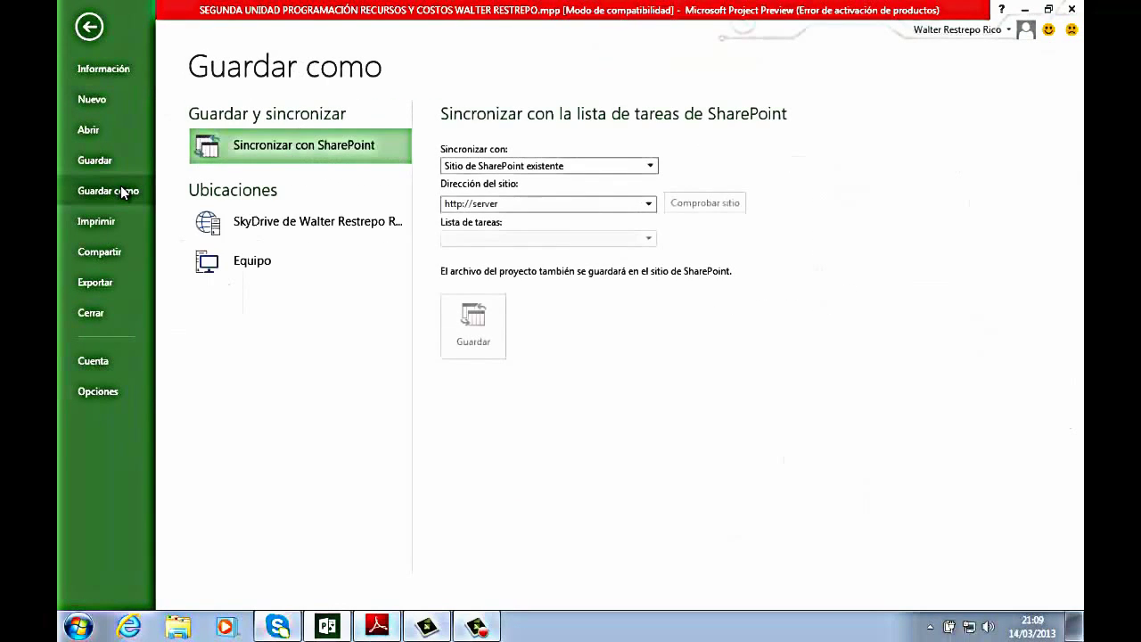
click(396, 230)
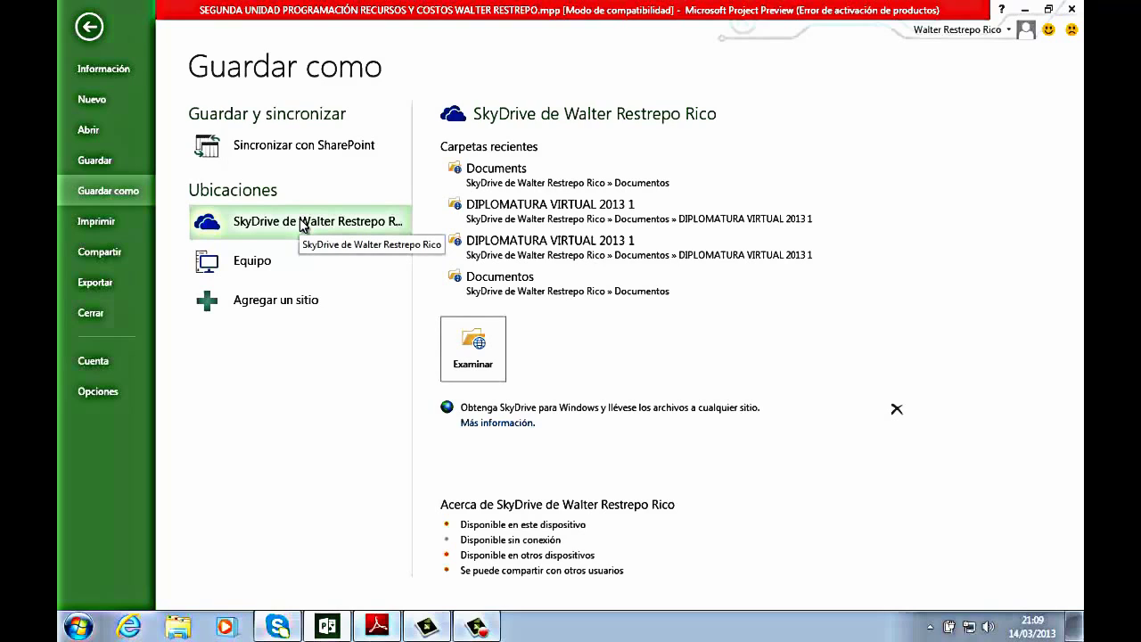
click(264, 267)
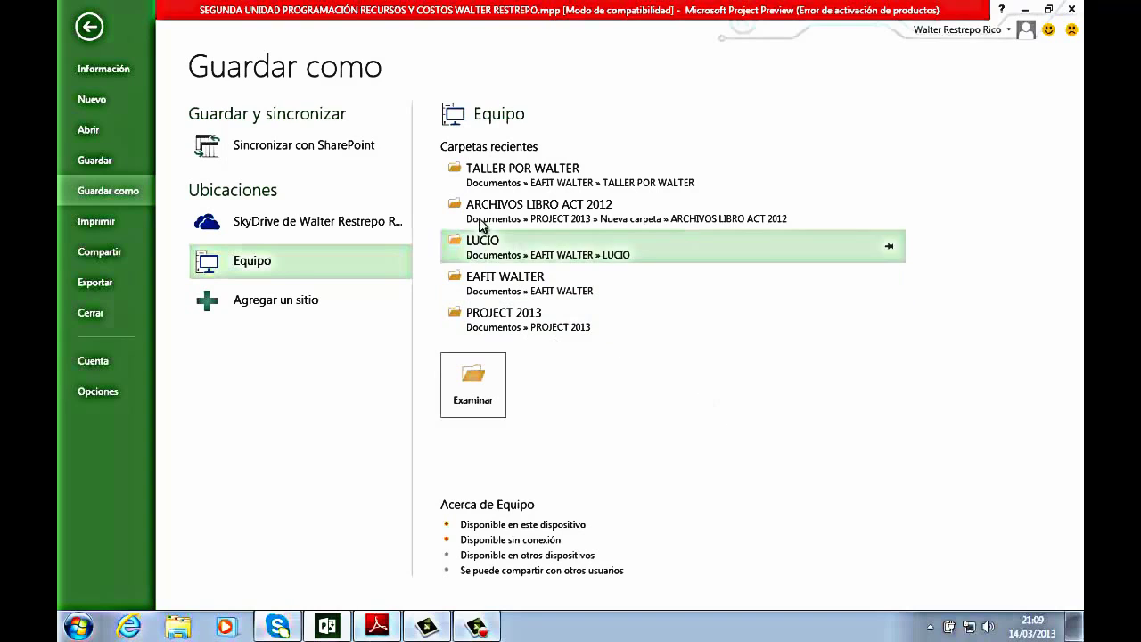
click(475, 169)
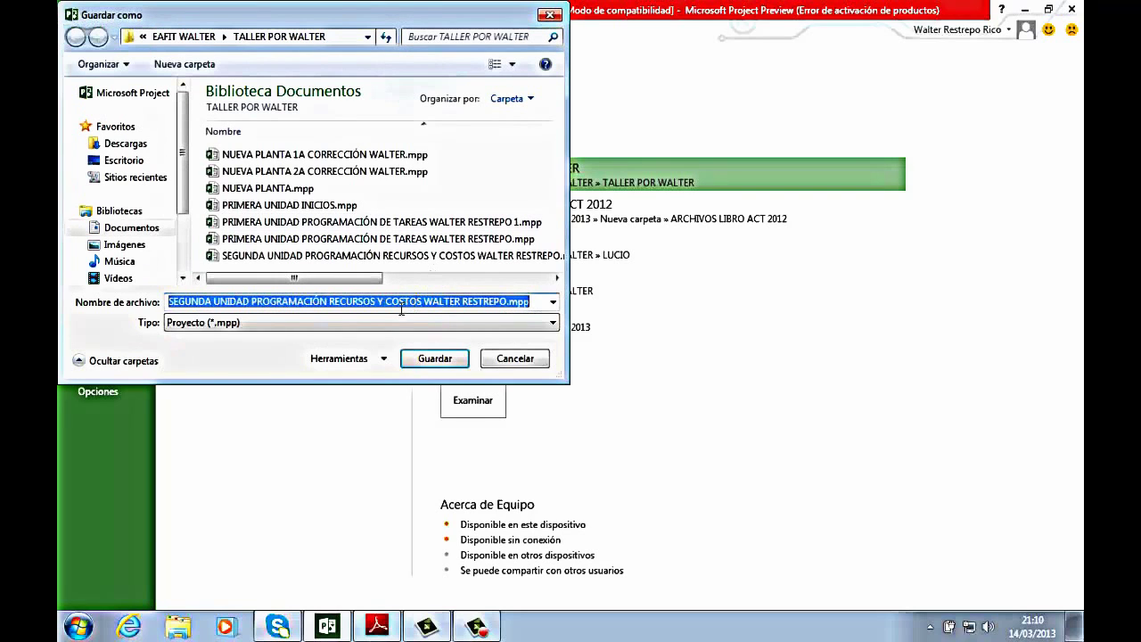
Change the first word of the copy's file name to TERCERA, in front of UNIDAD
click(212, 302)
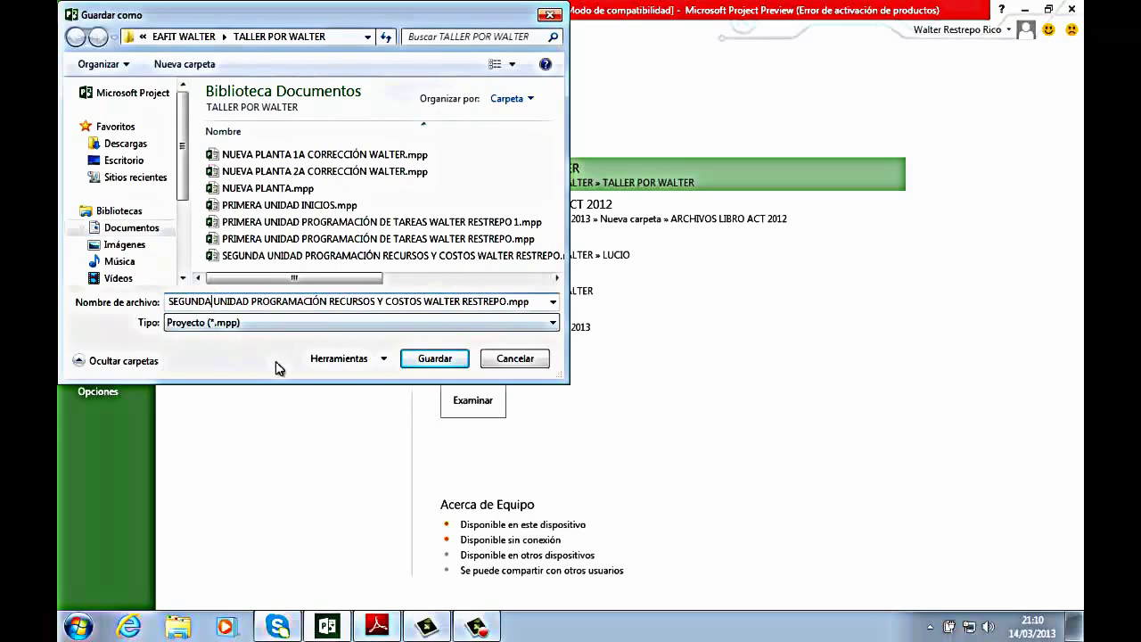
key(BackSpace)
key(BackSpace)
key(BackSpace)
key(BackSpace)
key(BackSpace)
key(BackSpace)
key(BackSpace)
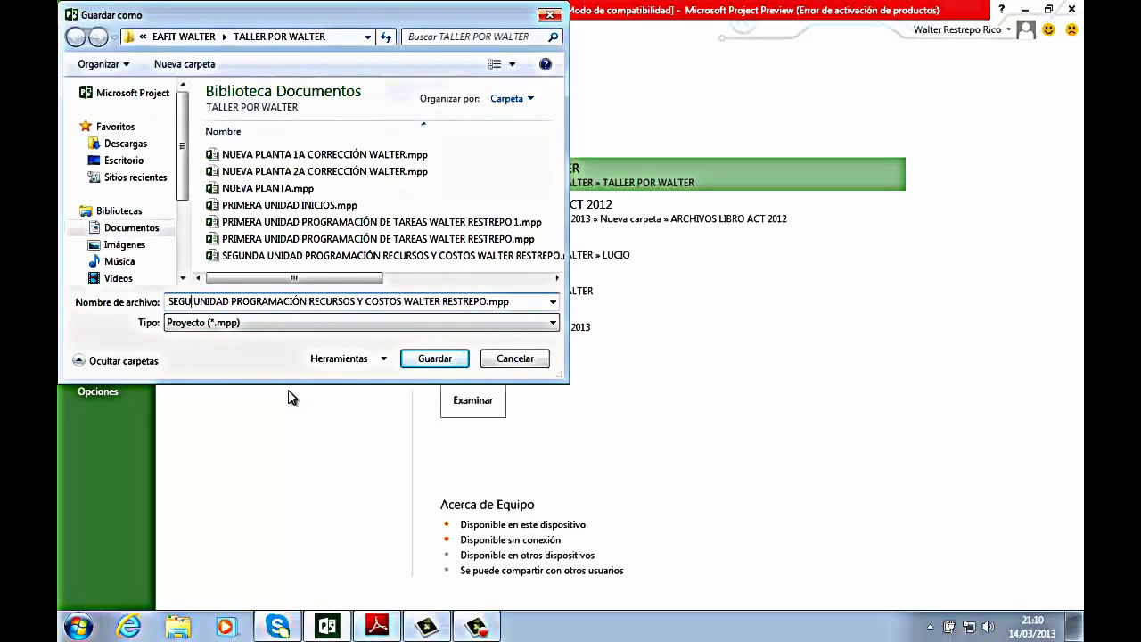
key(BackSpace)
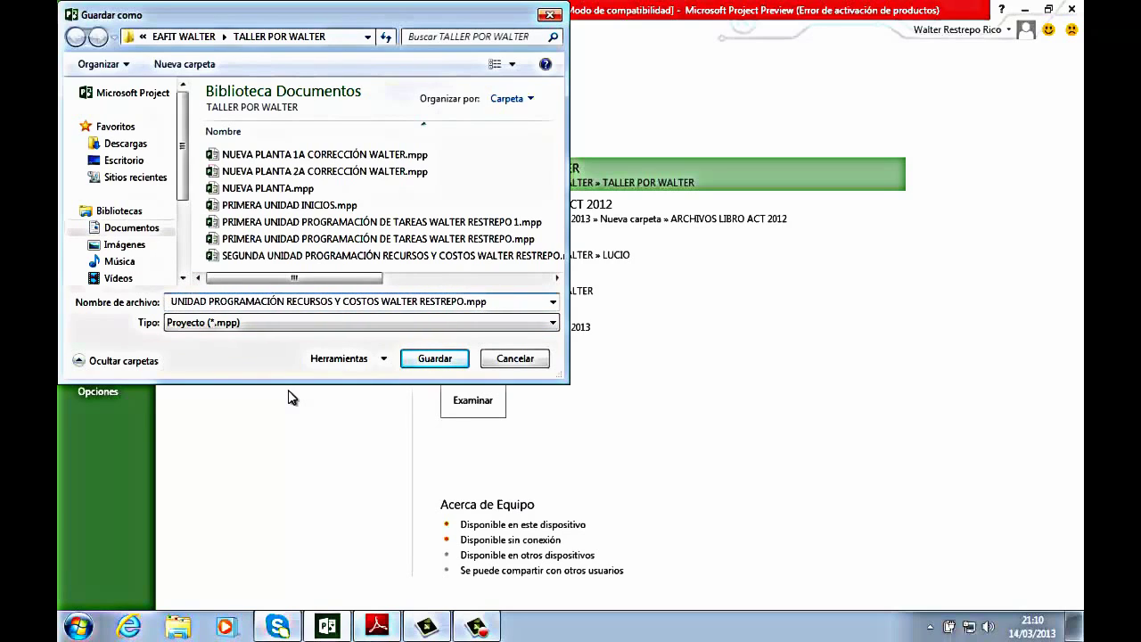
text(TER )
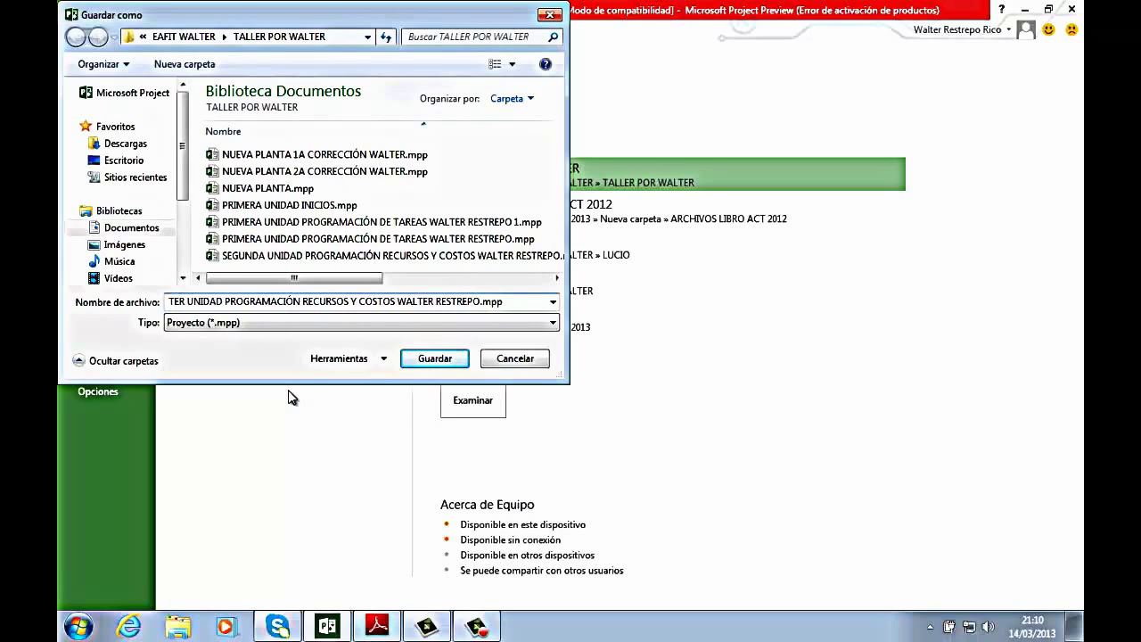
text(CERA)
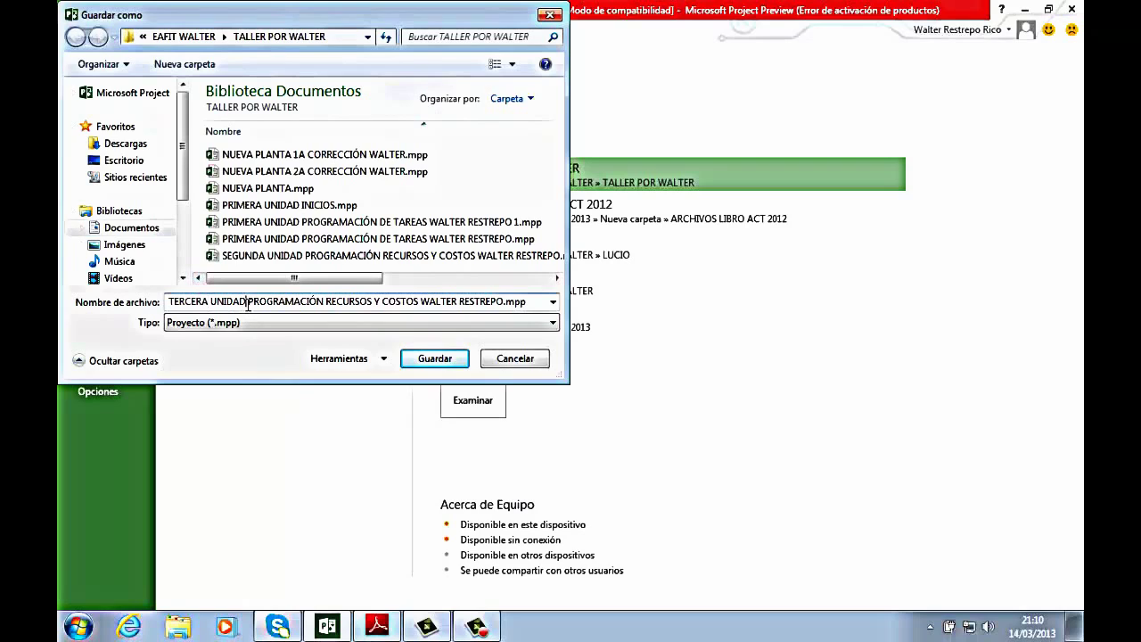
Replace the topic between UNIDAD and the author's name in the file name with RESOLUCIÒN PERSONAL
drag(247, 303, 419, 304)
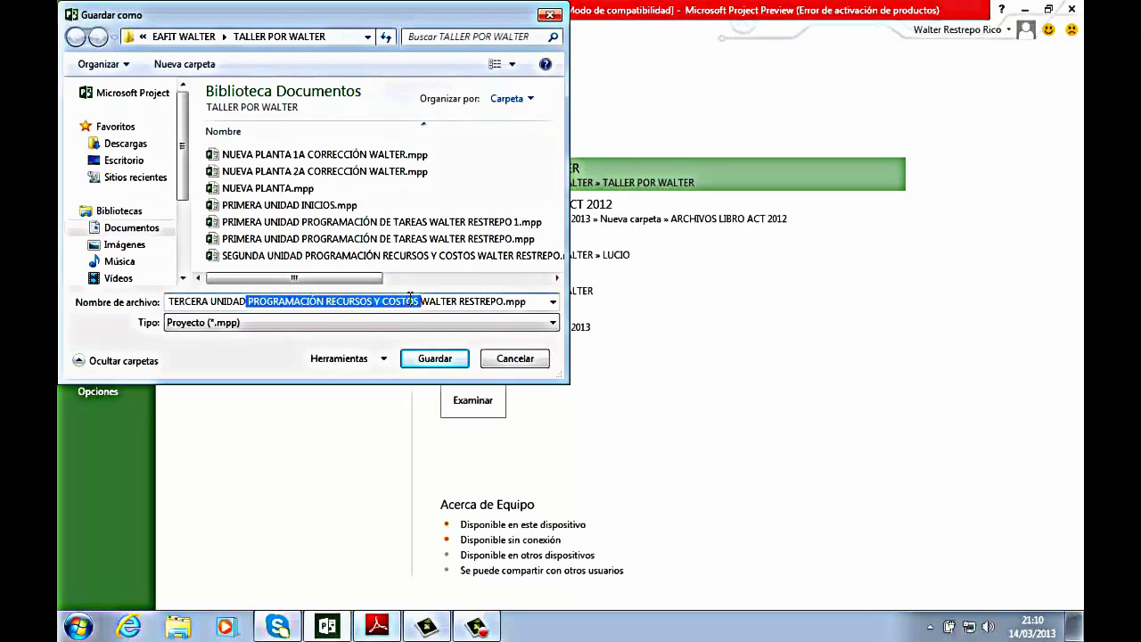
text(RE)
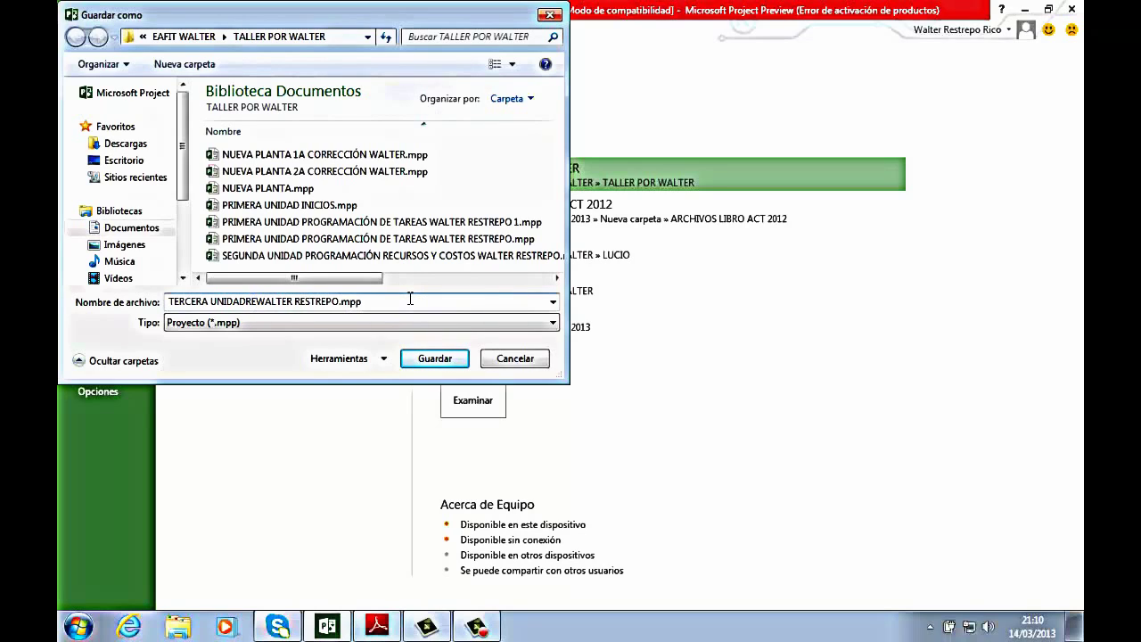
key(BackSpace)
key(BackSpace)
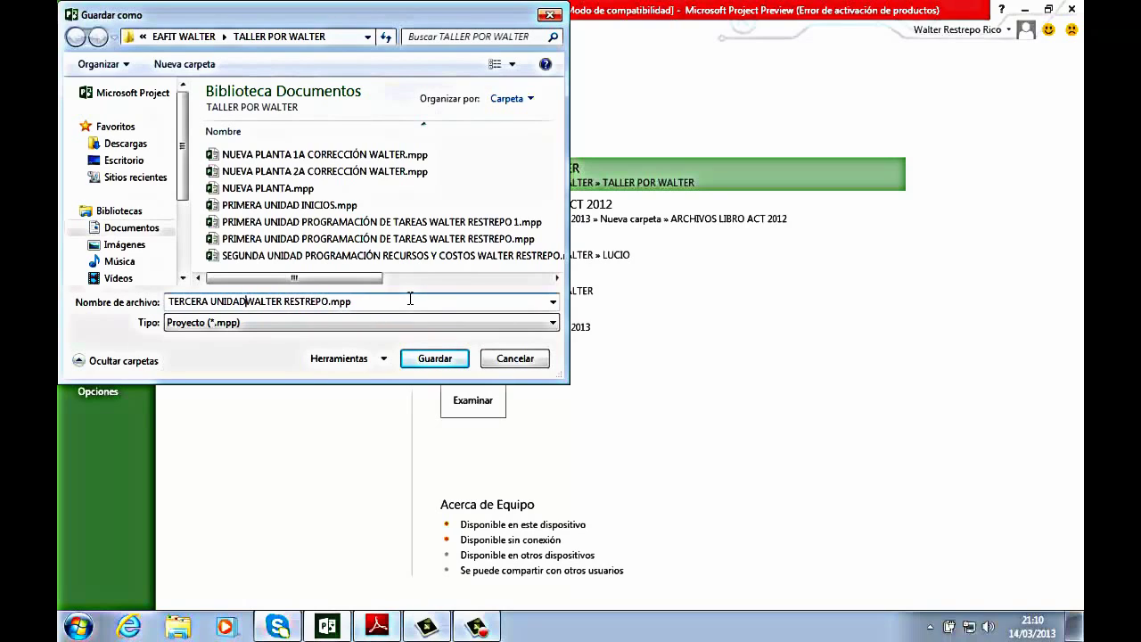
text(RESOL)
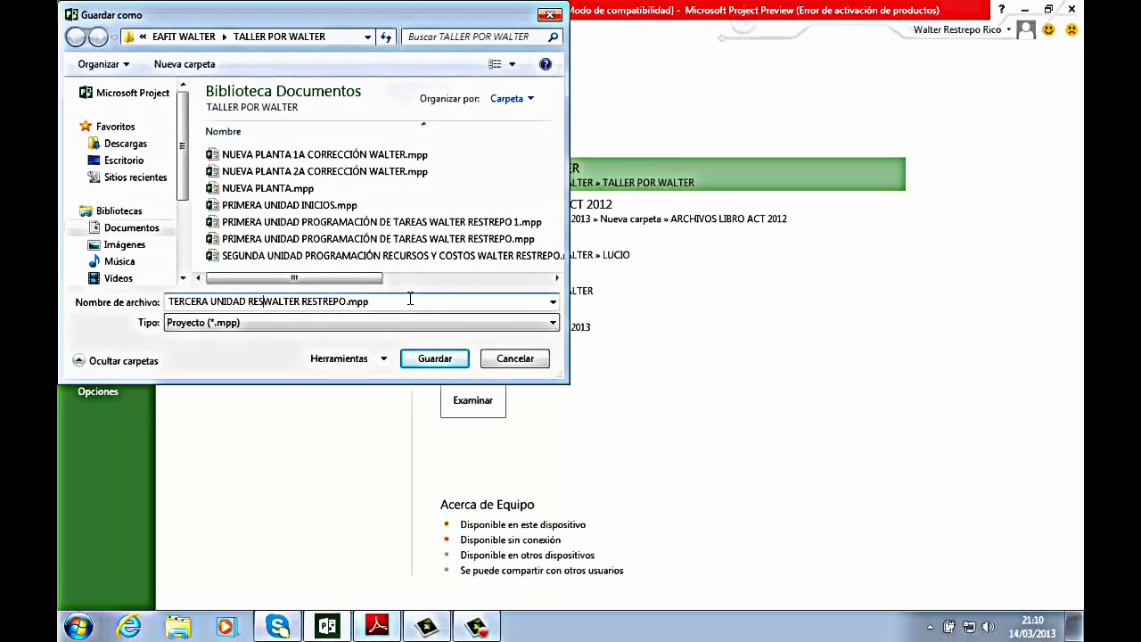
text(UCI)
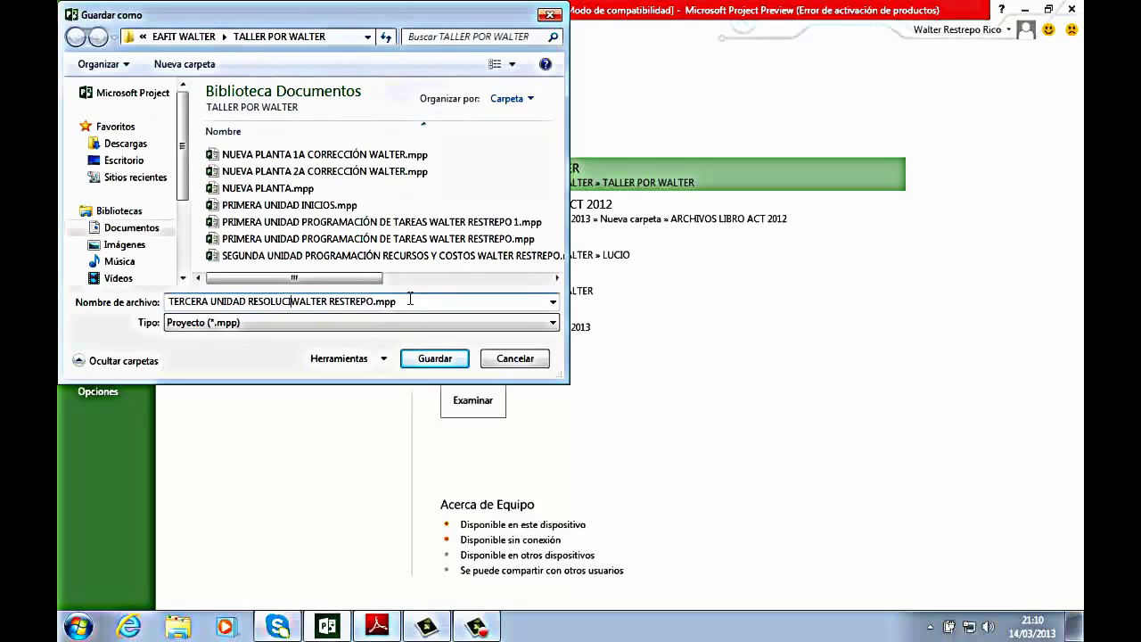
text(ÓN)
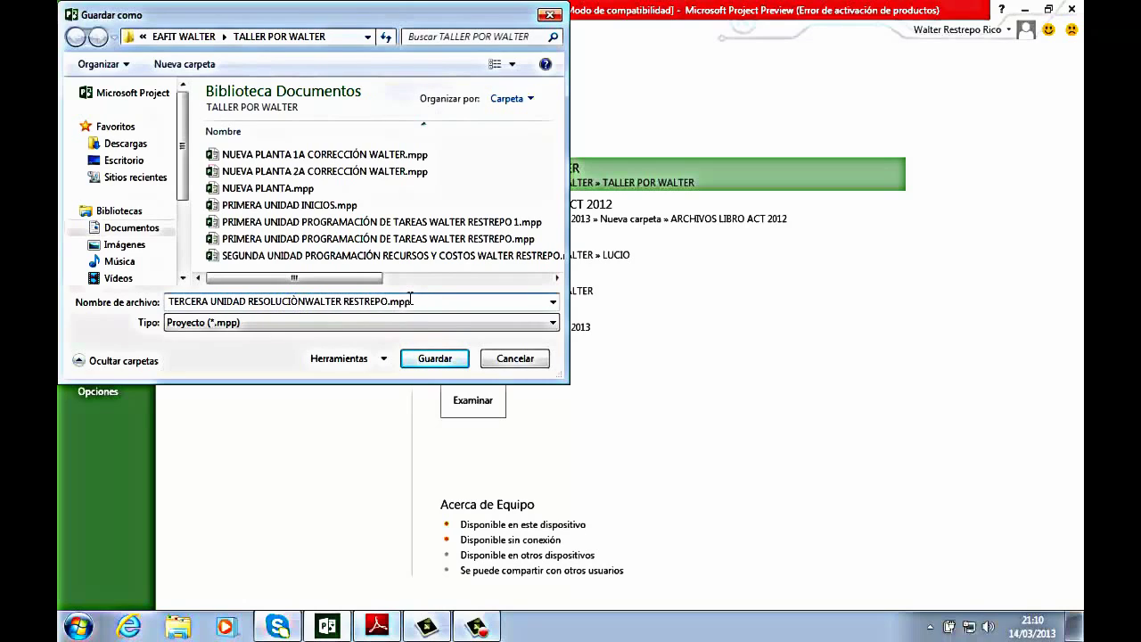
text( PERSONAL)
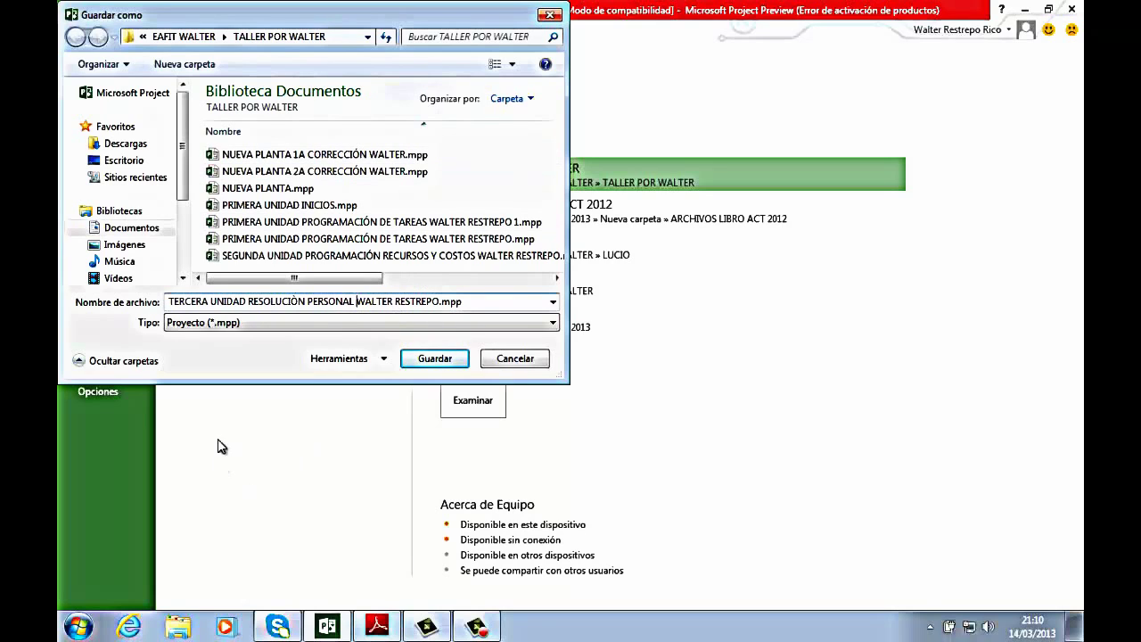
Set the copy's file type to Microsoft Project 2007 (*.mpp) and save it
click(552, 326)
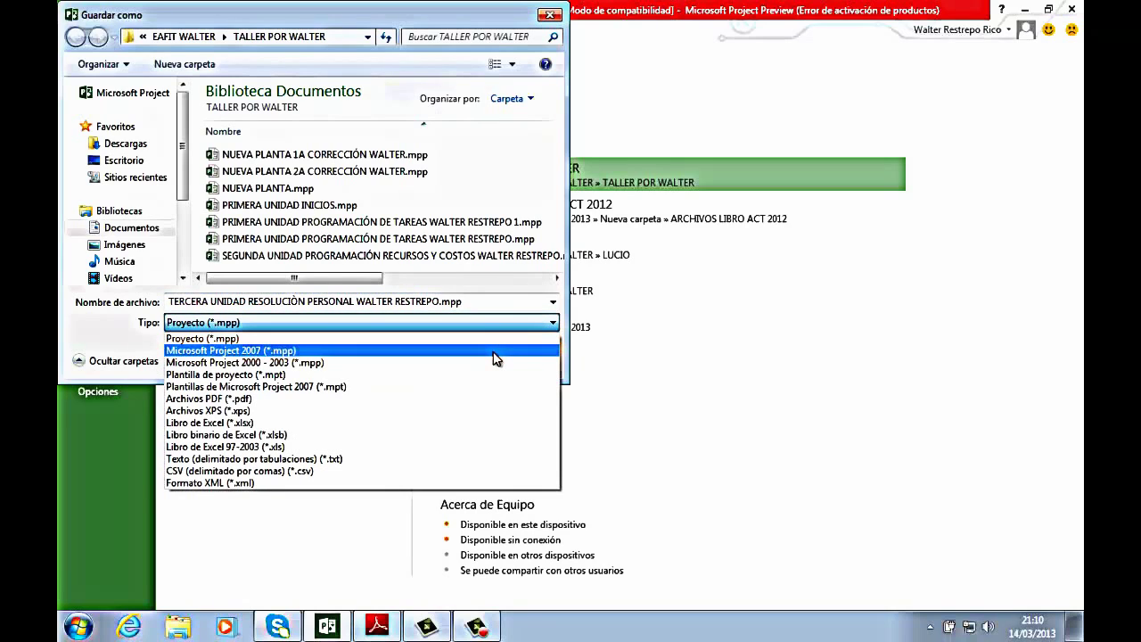
click(294, 352)
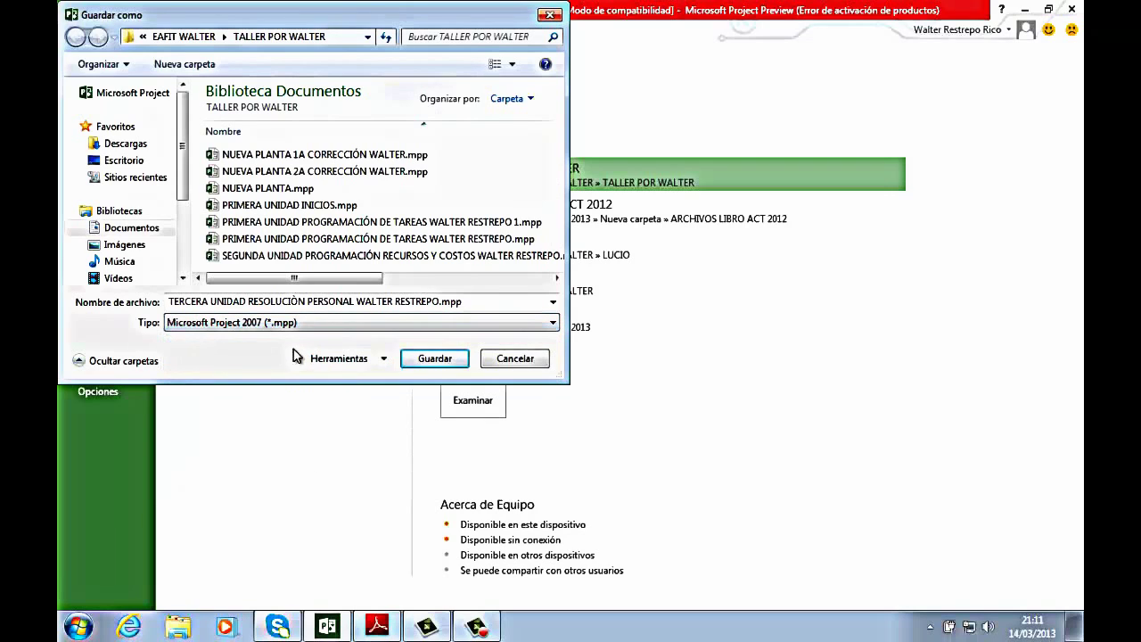
click(434, 358)
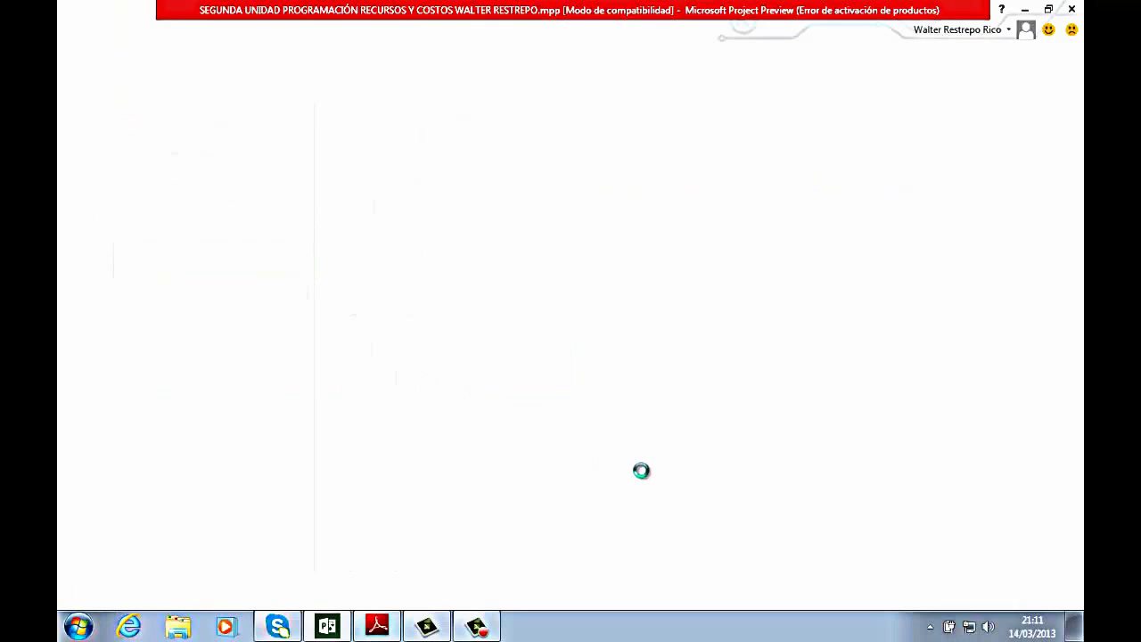